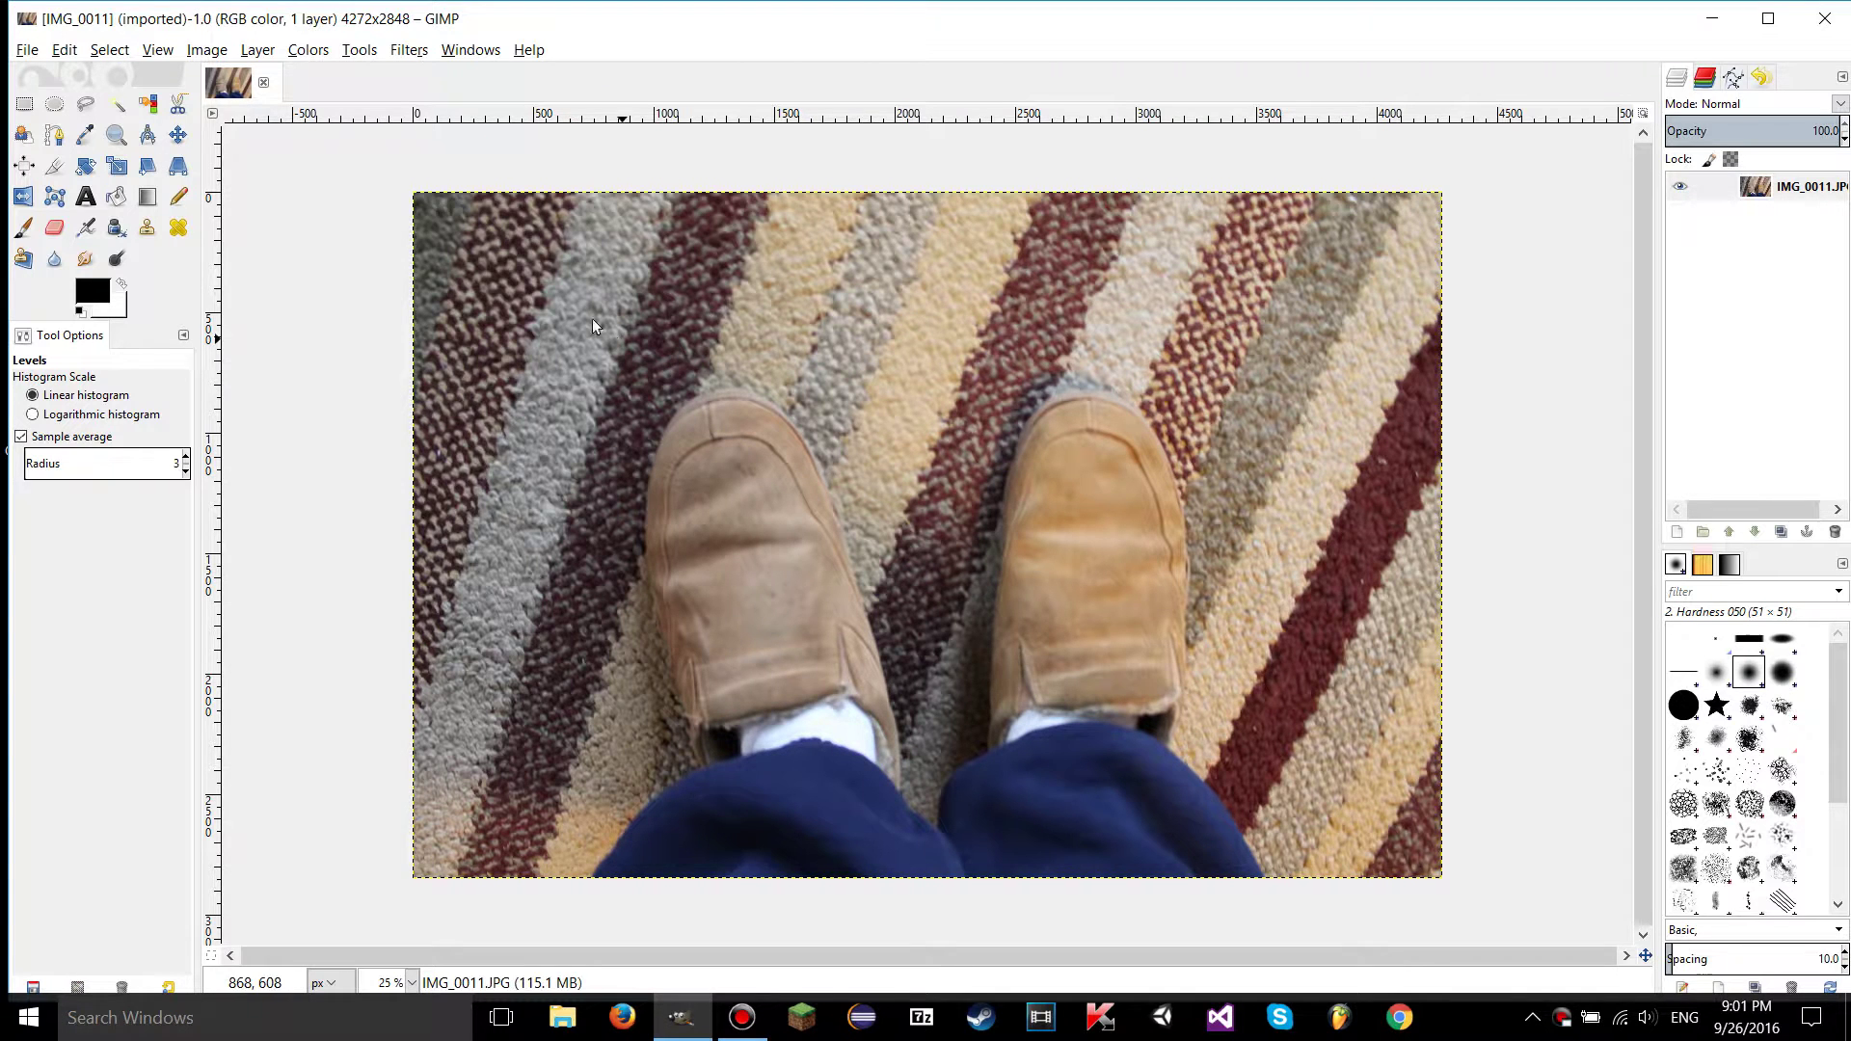
- Open the Levels adjustment for the photo, make its dialog smaller, and toggle the preview off and on
{"action": "left_click", "coordinate": [324, 56]}
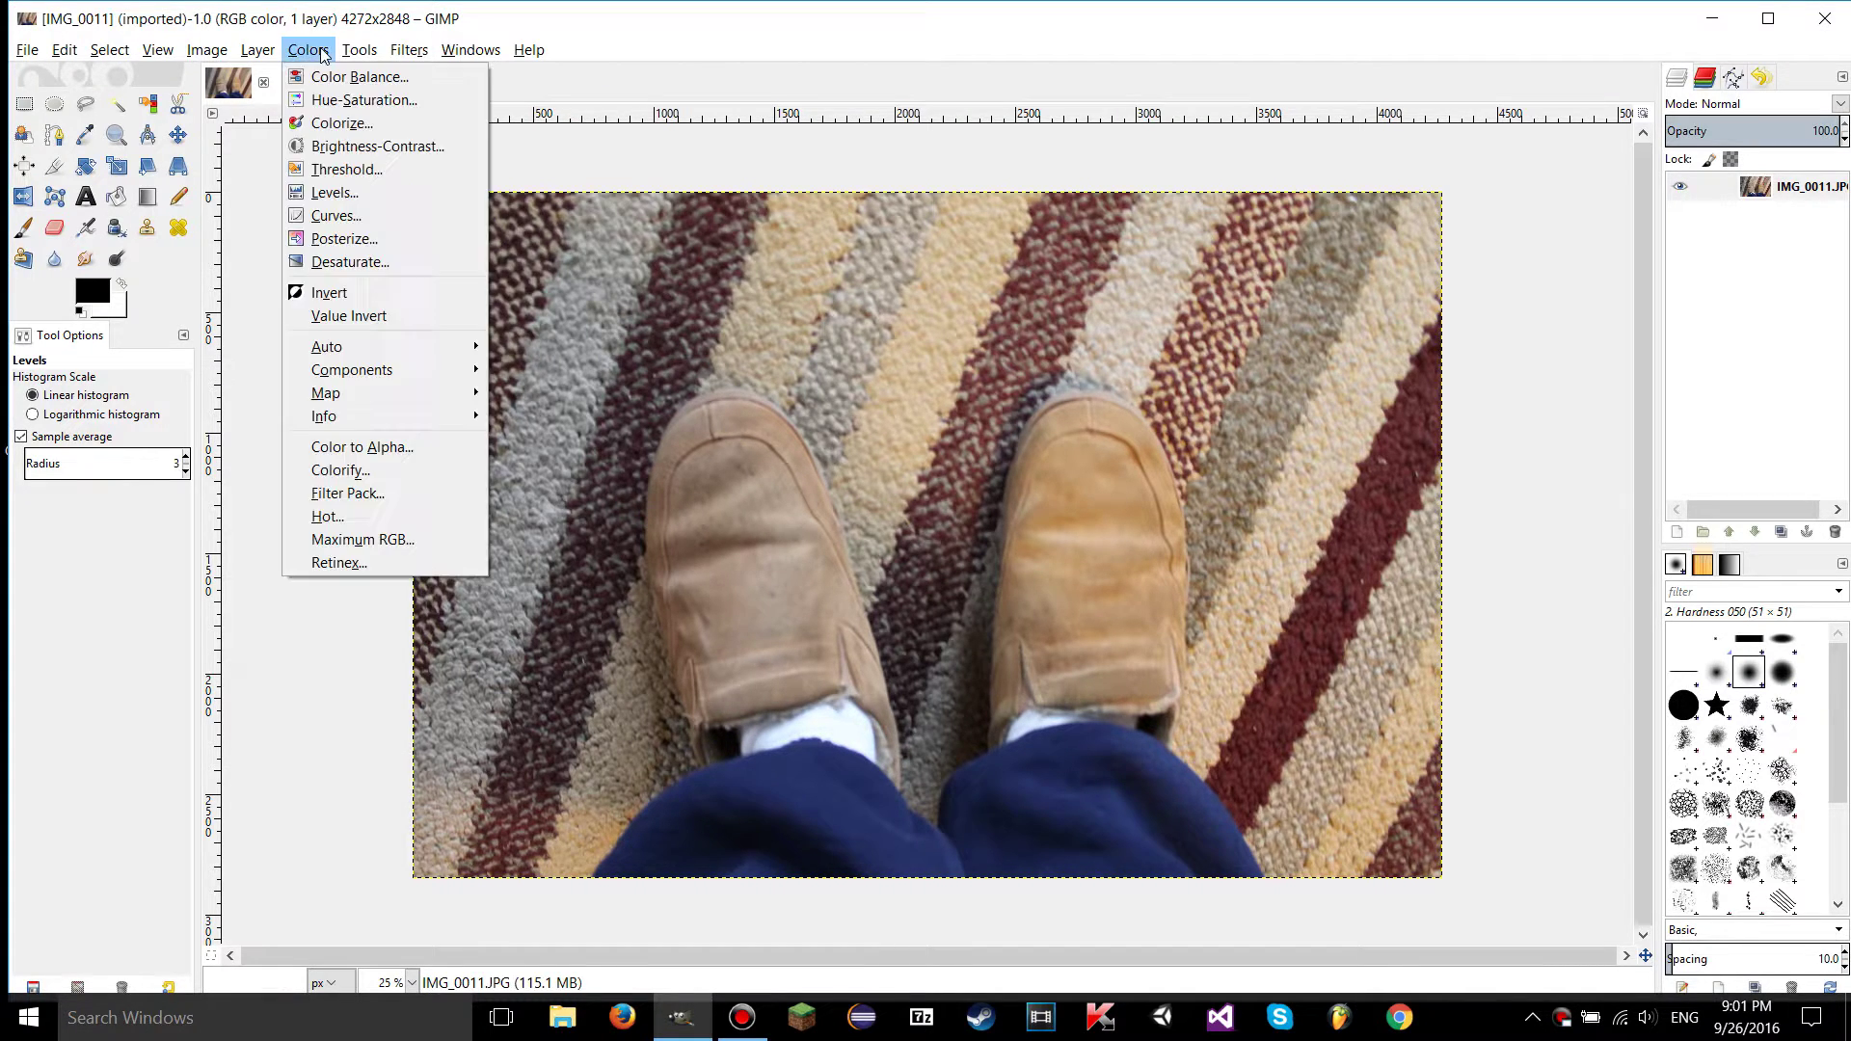
{"action": "left_click", "coordinate": [372, 192]}
{"action": "left_click_drag", "start_coordinate": [390, 163], "coordinate": [826, 157]}
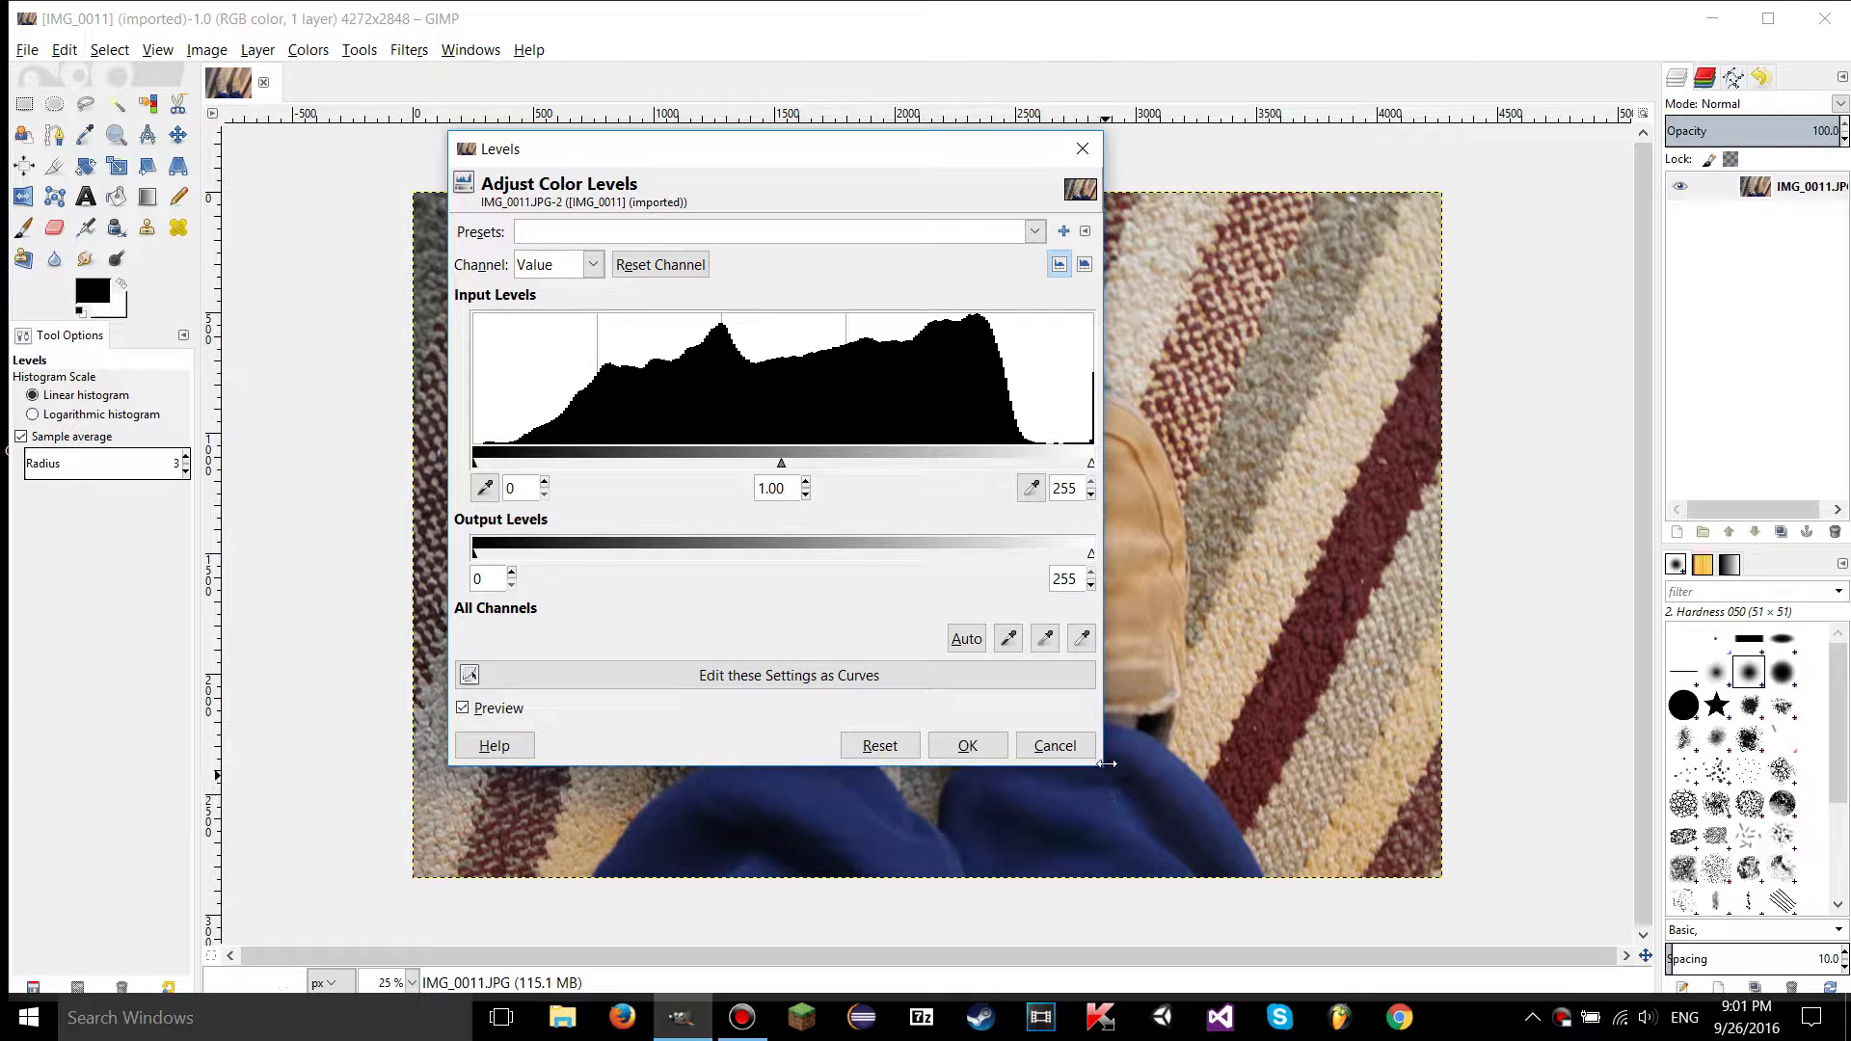
{"action": "left_click_drag", "start_coordinate": [1106, 766], "coordinate": [720, 597]}
{"action": "left_click_drag", "start_coordinate": [628, 179], "coordinate": [830, 236]}
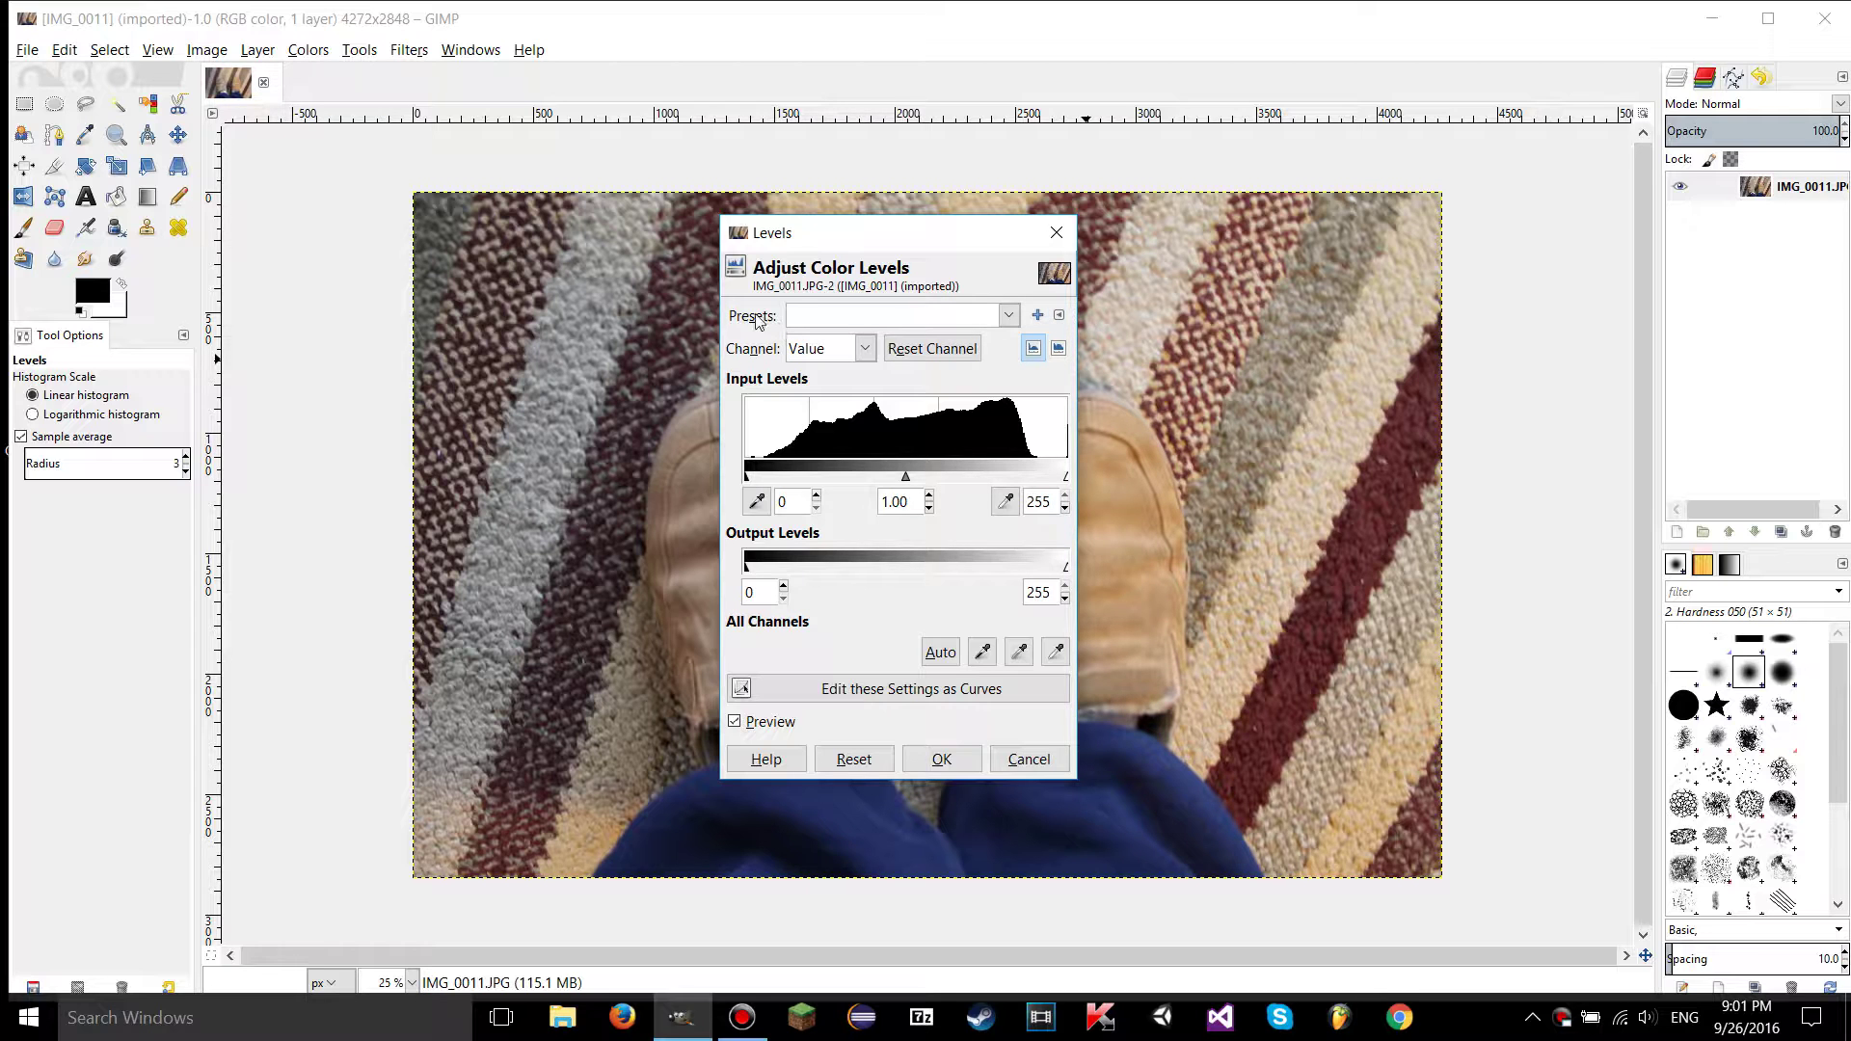
{"action": "left_click", "coordinate": [734, 722]}
{"action": "left_click", "coordinate": [735, 722]}
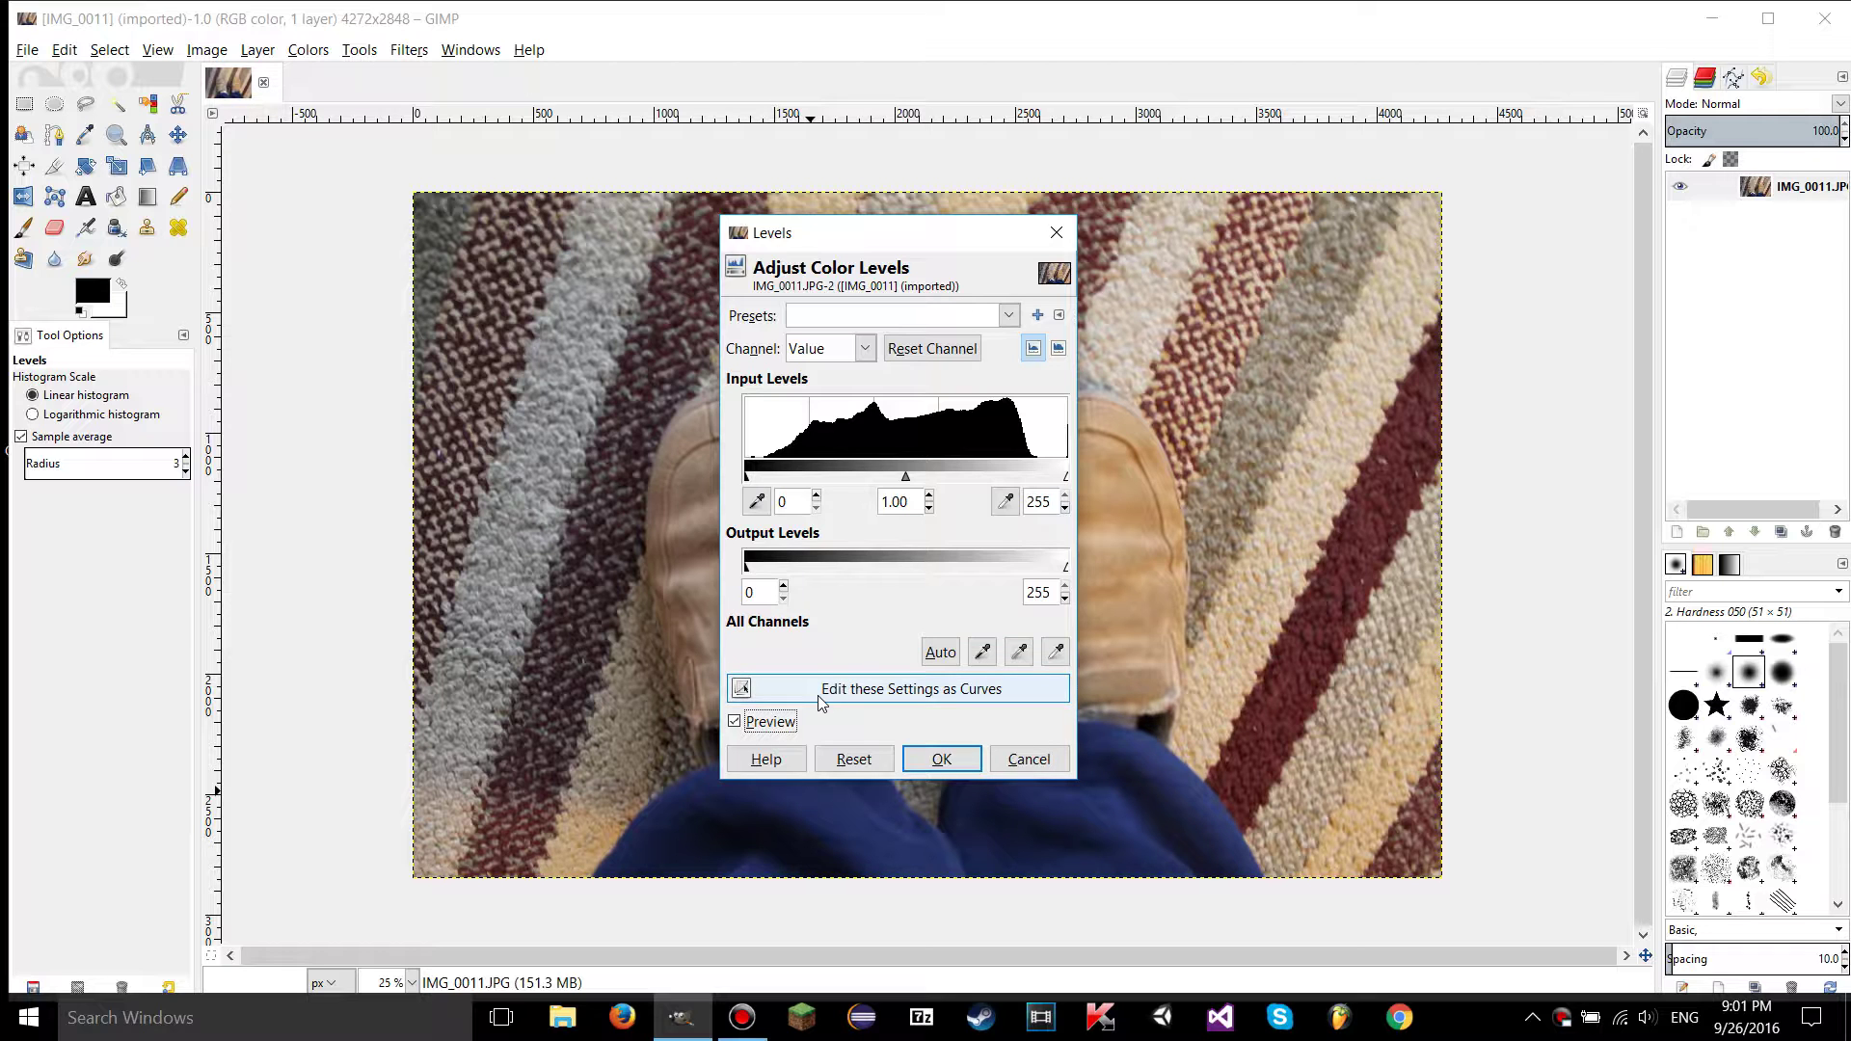
- Convert the levels settings to curves, then close the Curves adjustment without applying anything
{"action": "left_click", "coordinate": [996, 688]}
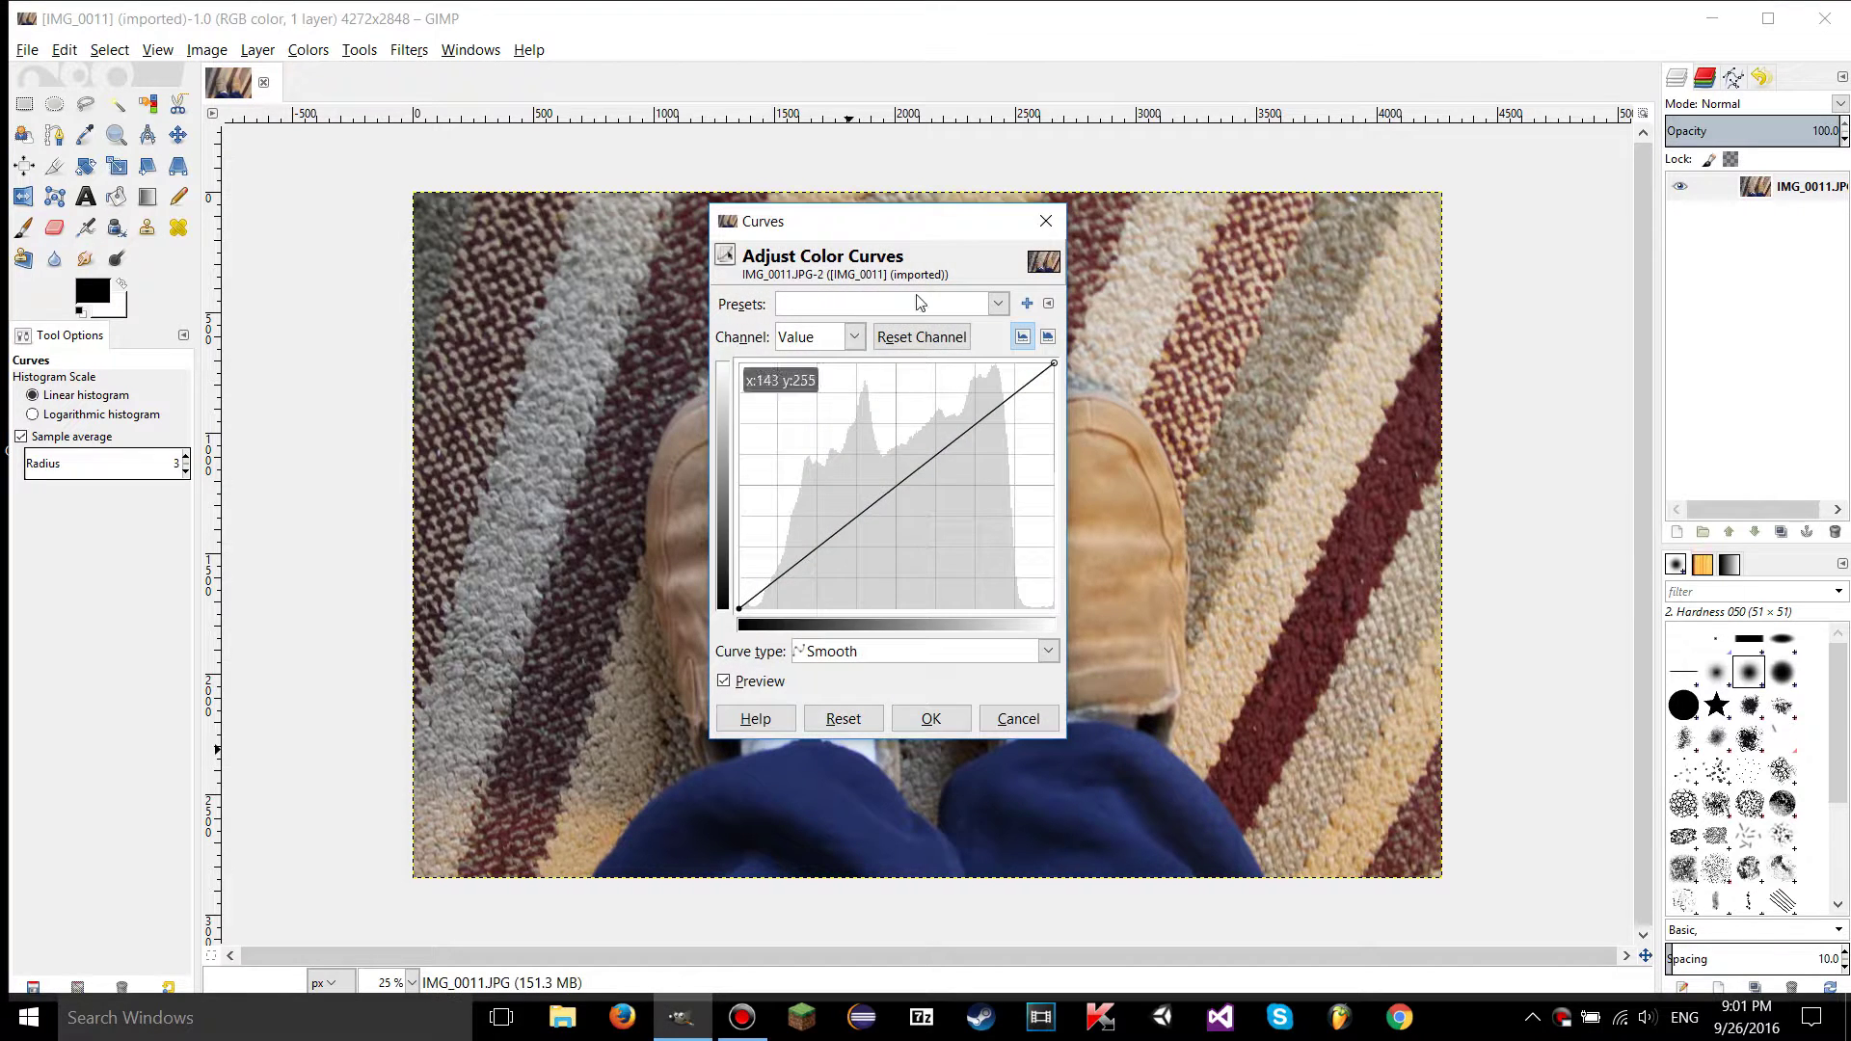
{"action": "mouse_move", "coordinate": [866, 235]}
{"action": "left_mouse_down"}
{"action": "mouse_move", "coordinate": [832, 194]}
{"action": "mouse_move", "coordinate": [863, 227]}
{"action": "left_mouse_up"}
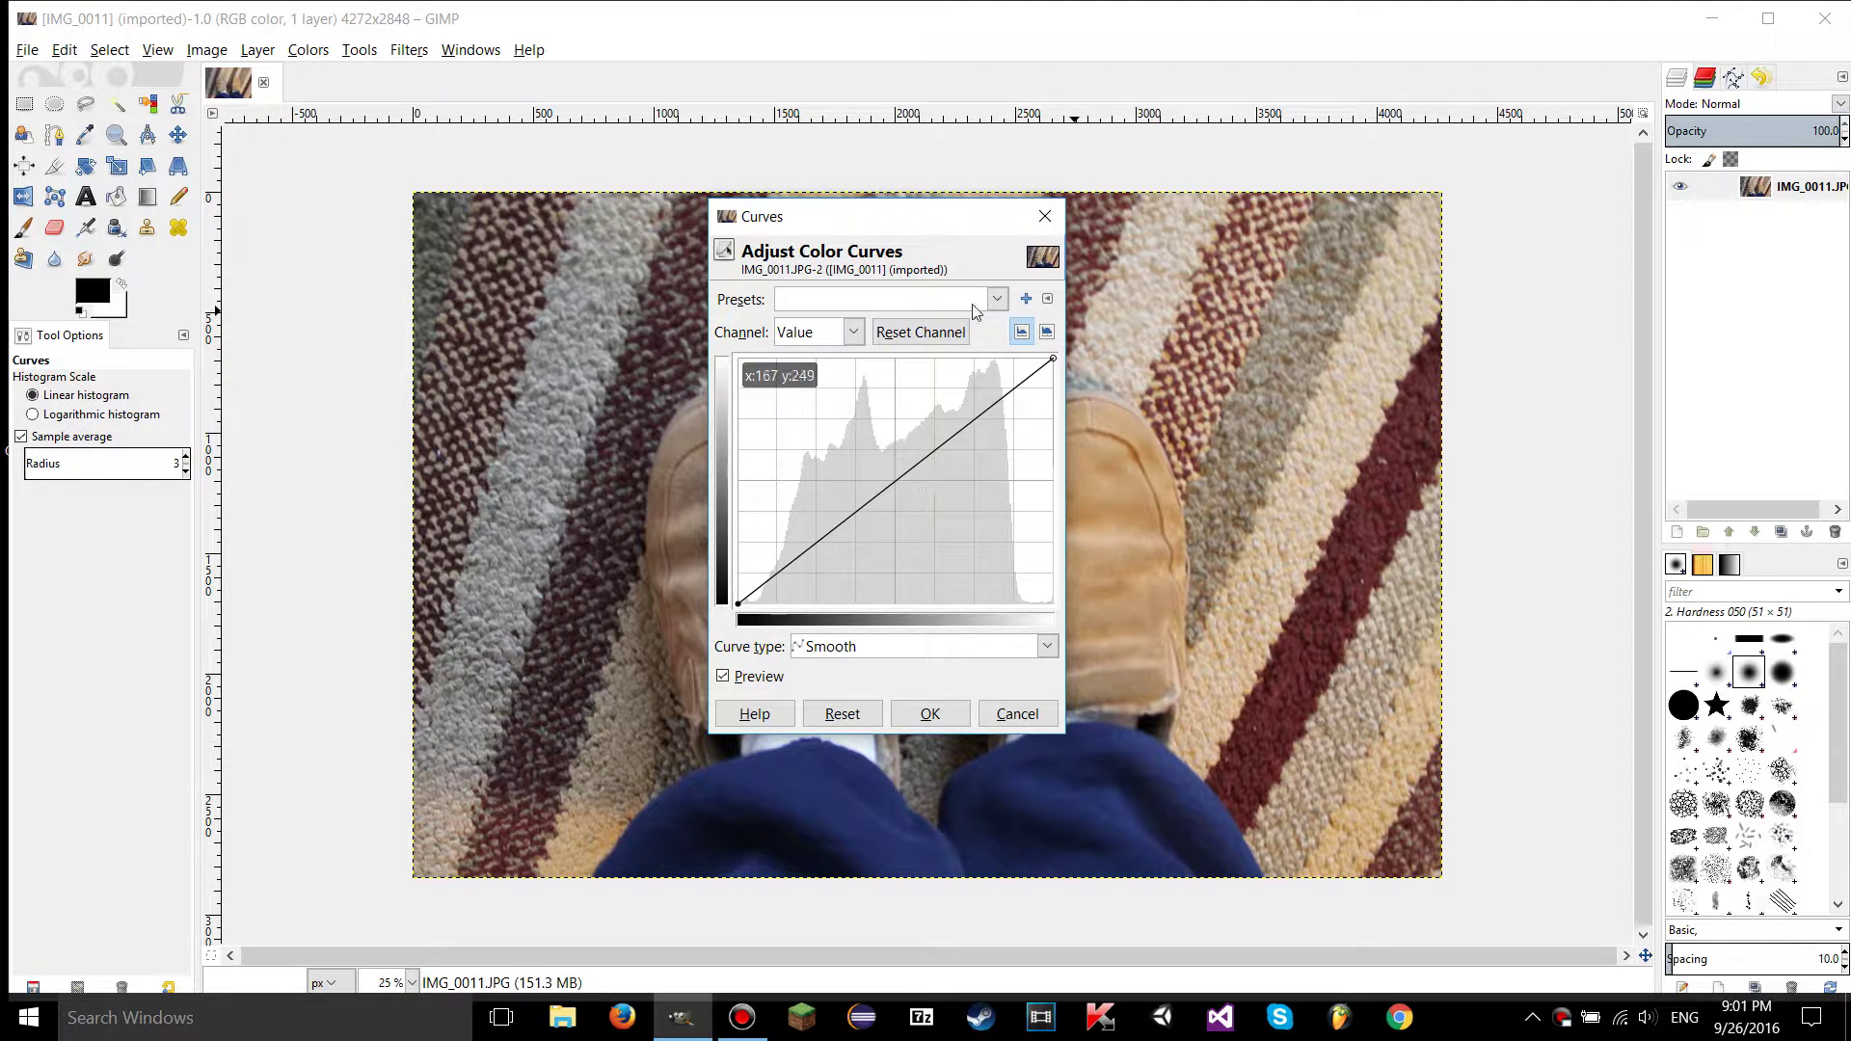
{"action": "left_click", "coordinate": [1047, 217]}
- Reopen the Levels adjustment beside the photo, enlarge the dialog to examine the histogram, and shrink it again
{"action": "left_click", "coordinate": [321, 53]}
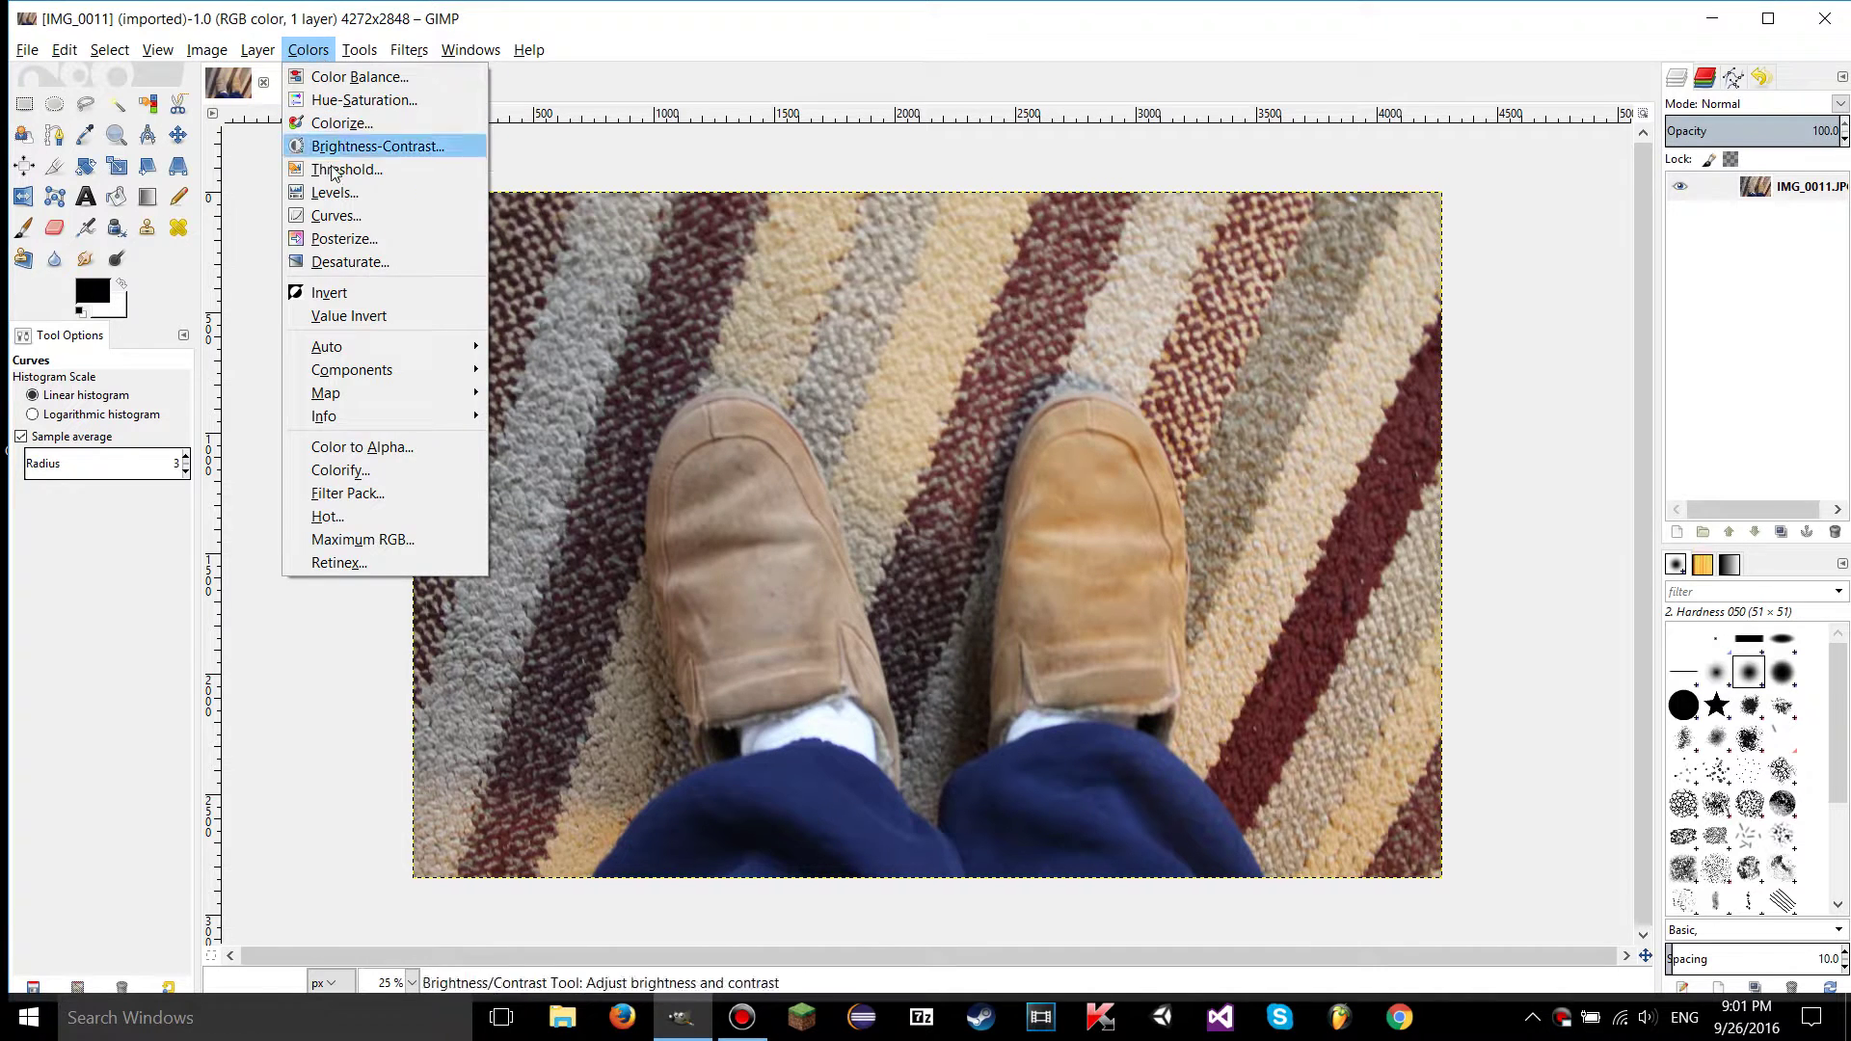
{"action": "left_click", "coordinate": [335, 193]}
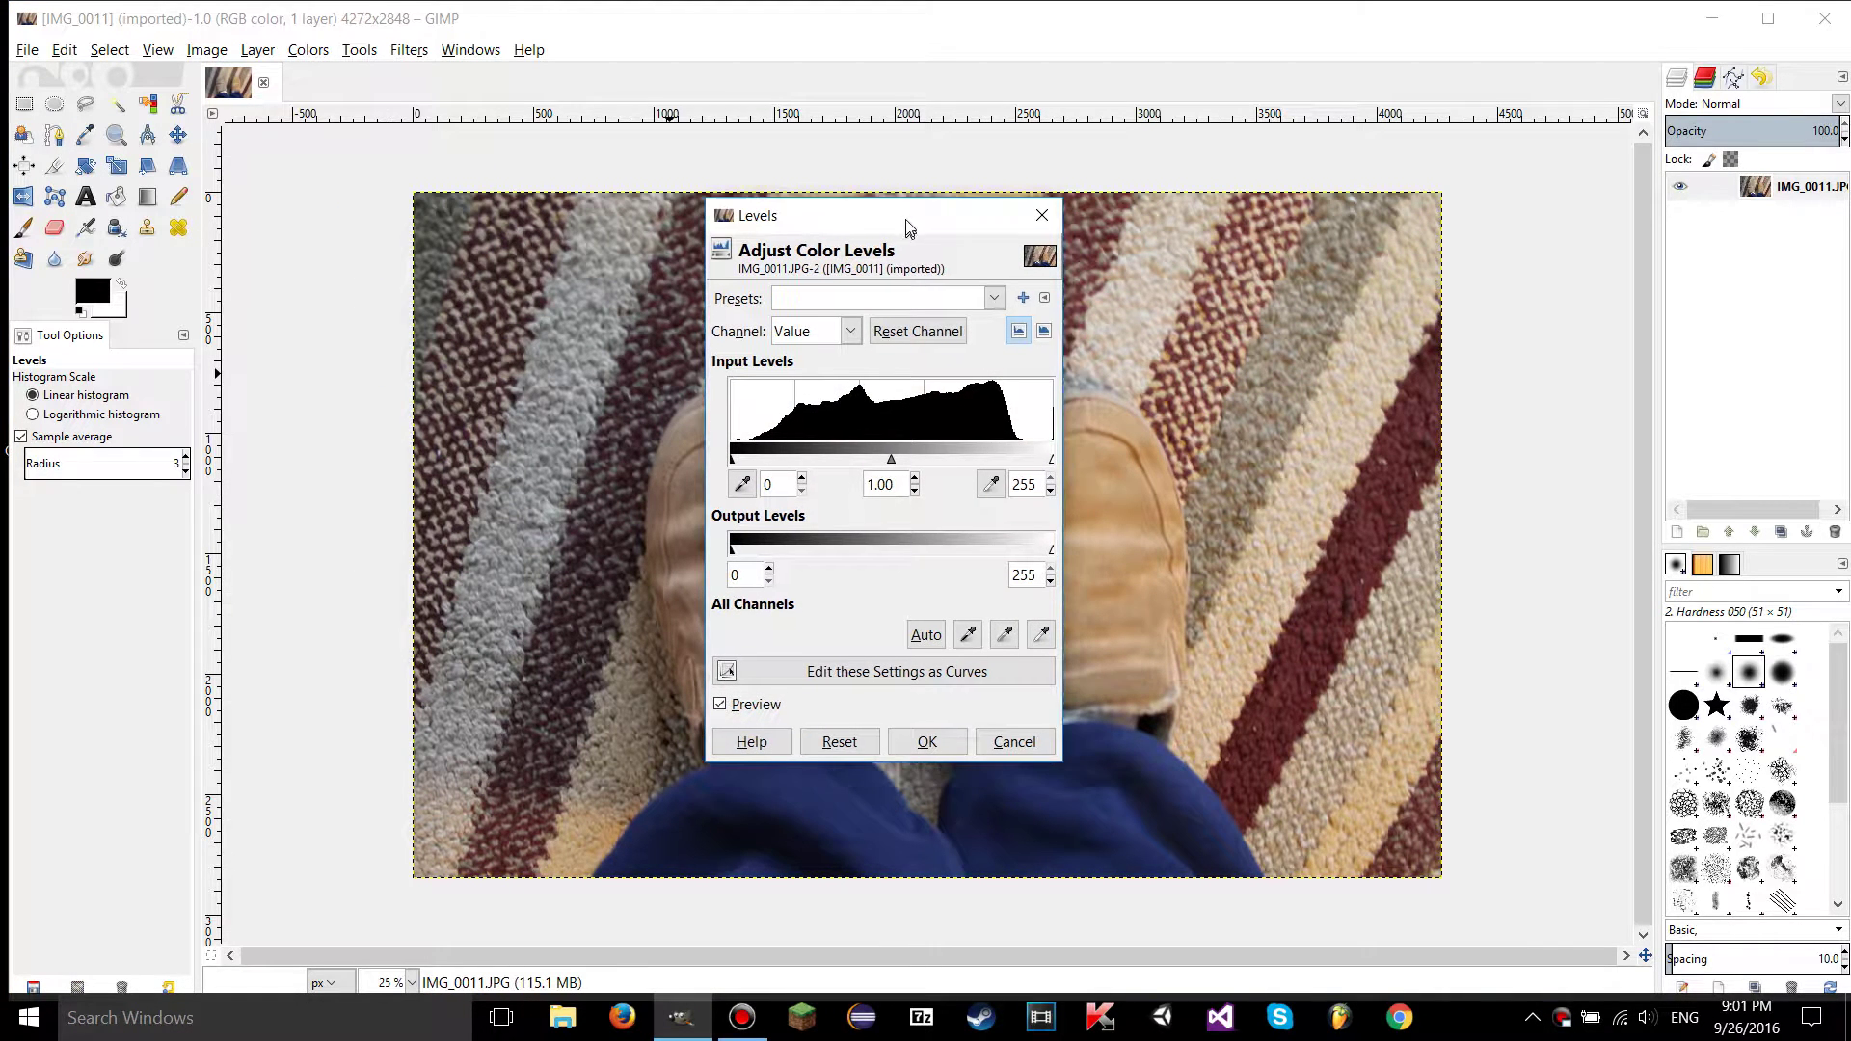
{"action": "left_click_drag", "start_coordinate": [842, 213], "coordinate": [187, 201]}
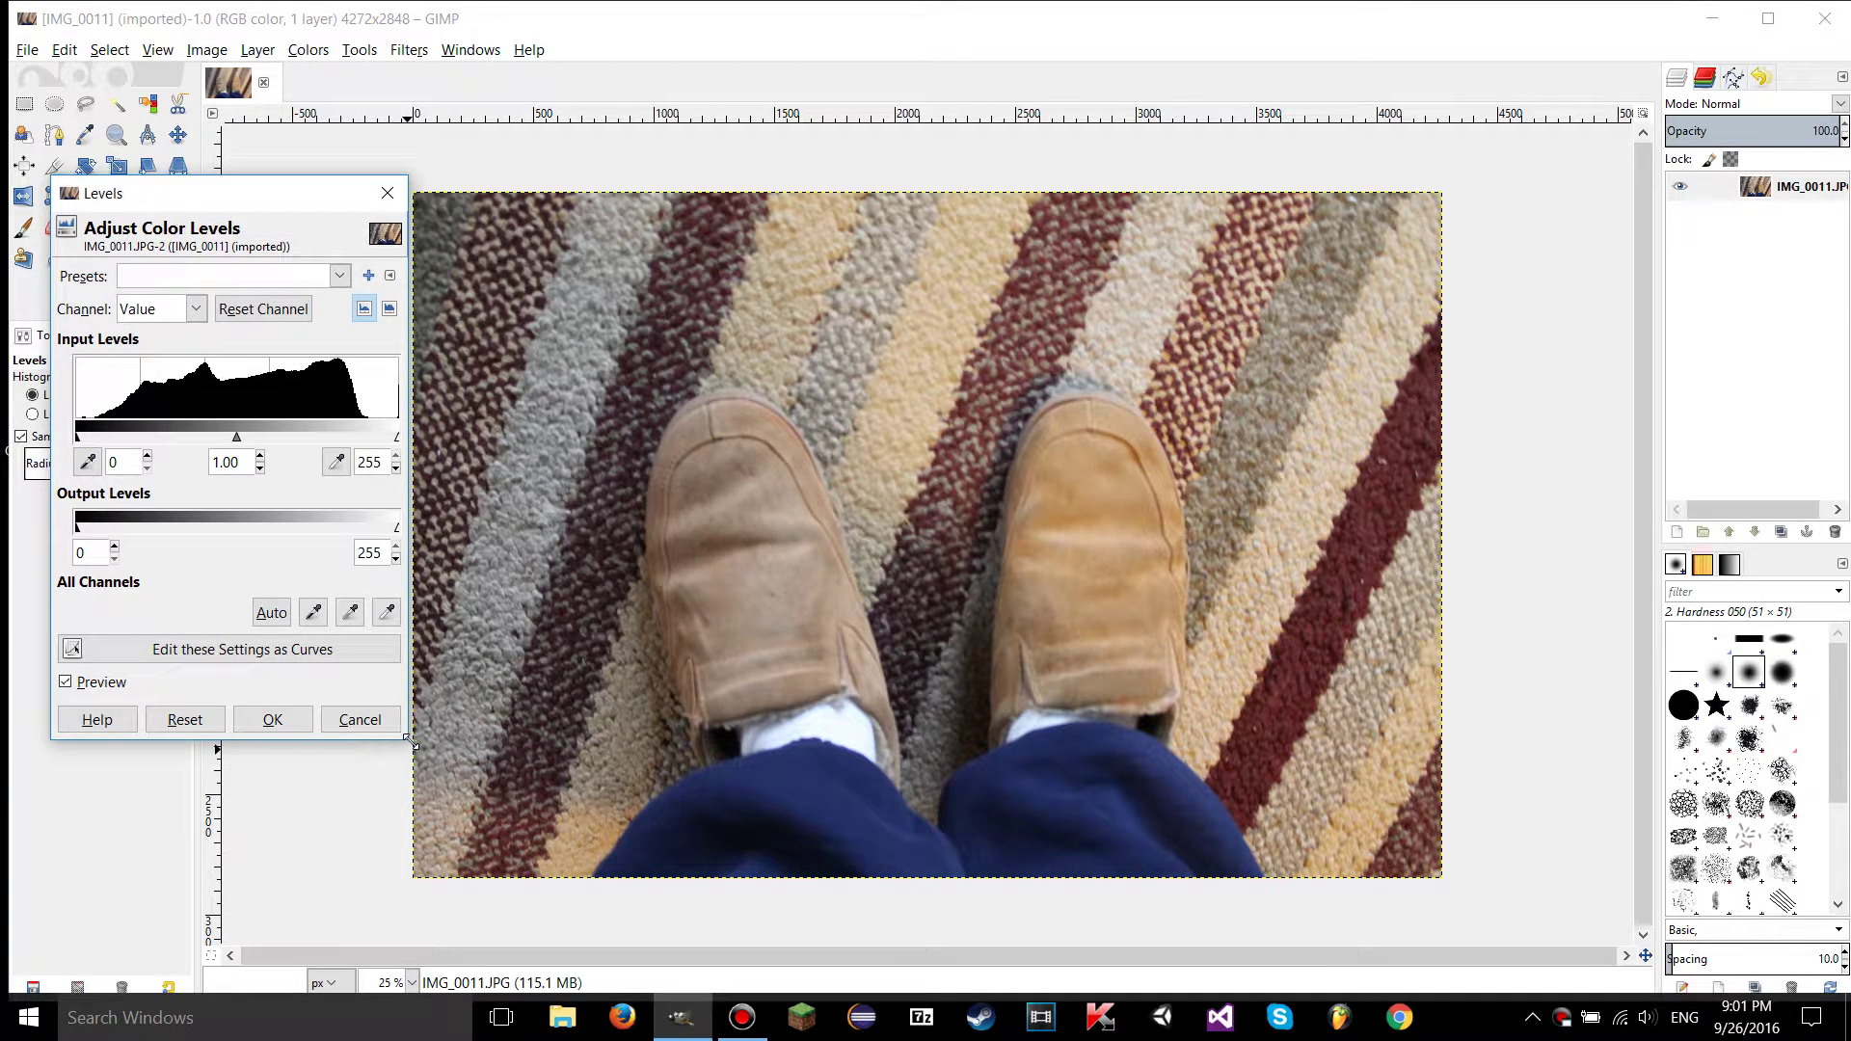
{"action": "left_click_drag", "start_coordinate": [413, 743], "coordinate": [1608, 895]}
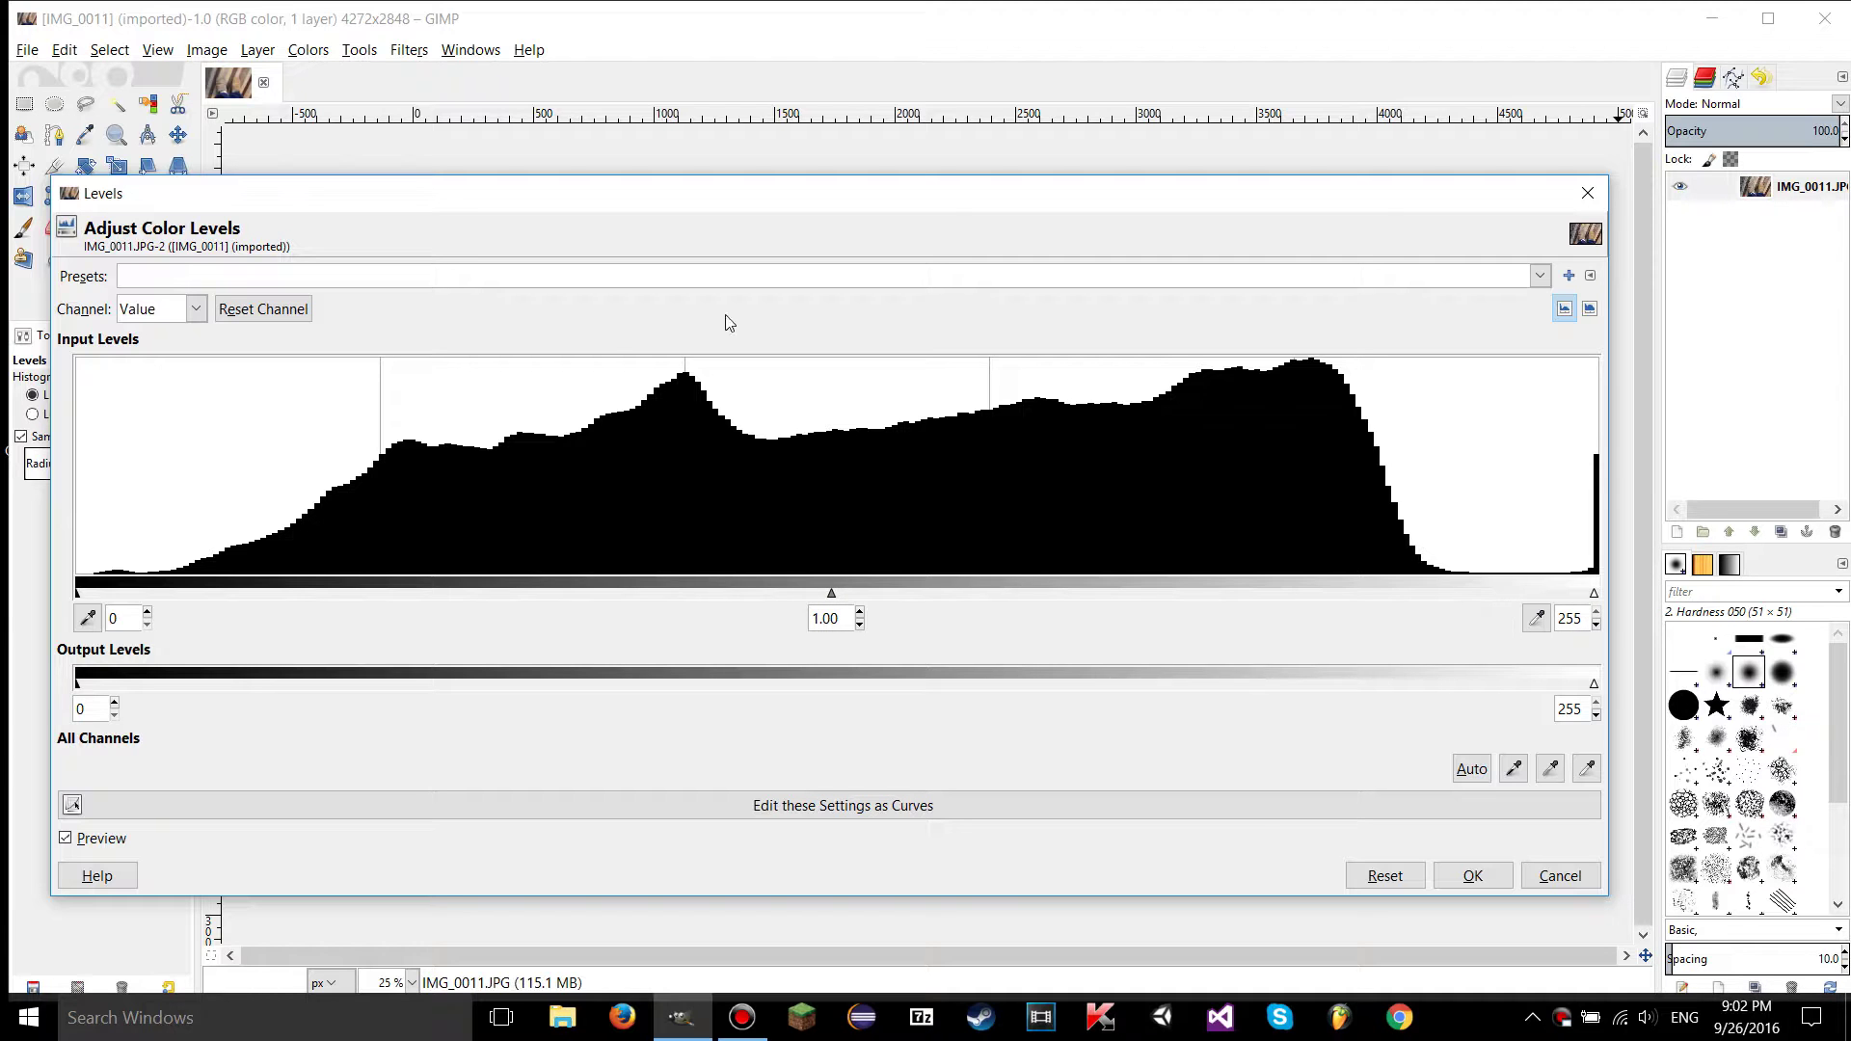
{"action": "left_click_drag", "start_coordinate": [1610, 905], "coordinate": [410, 741]}
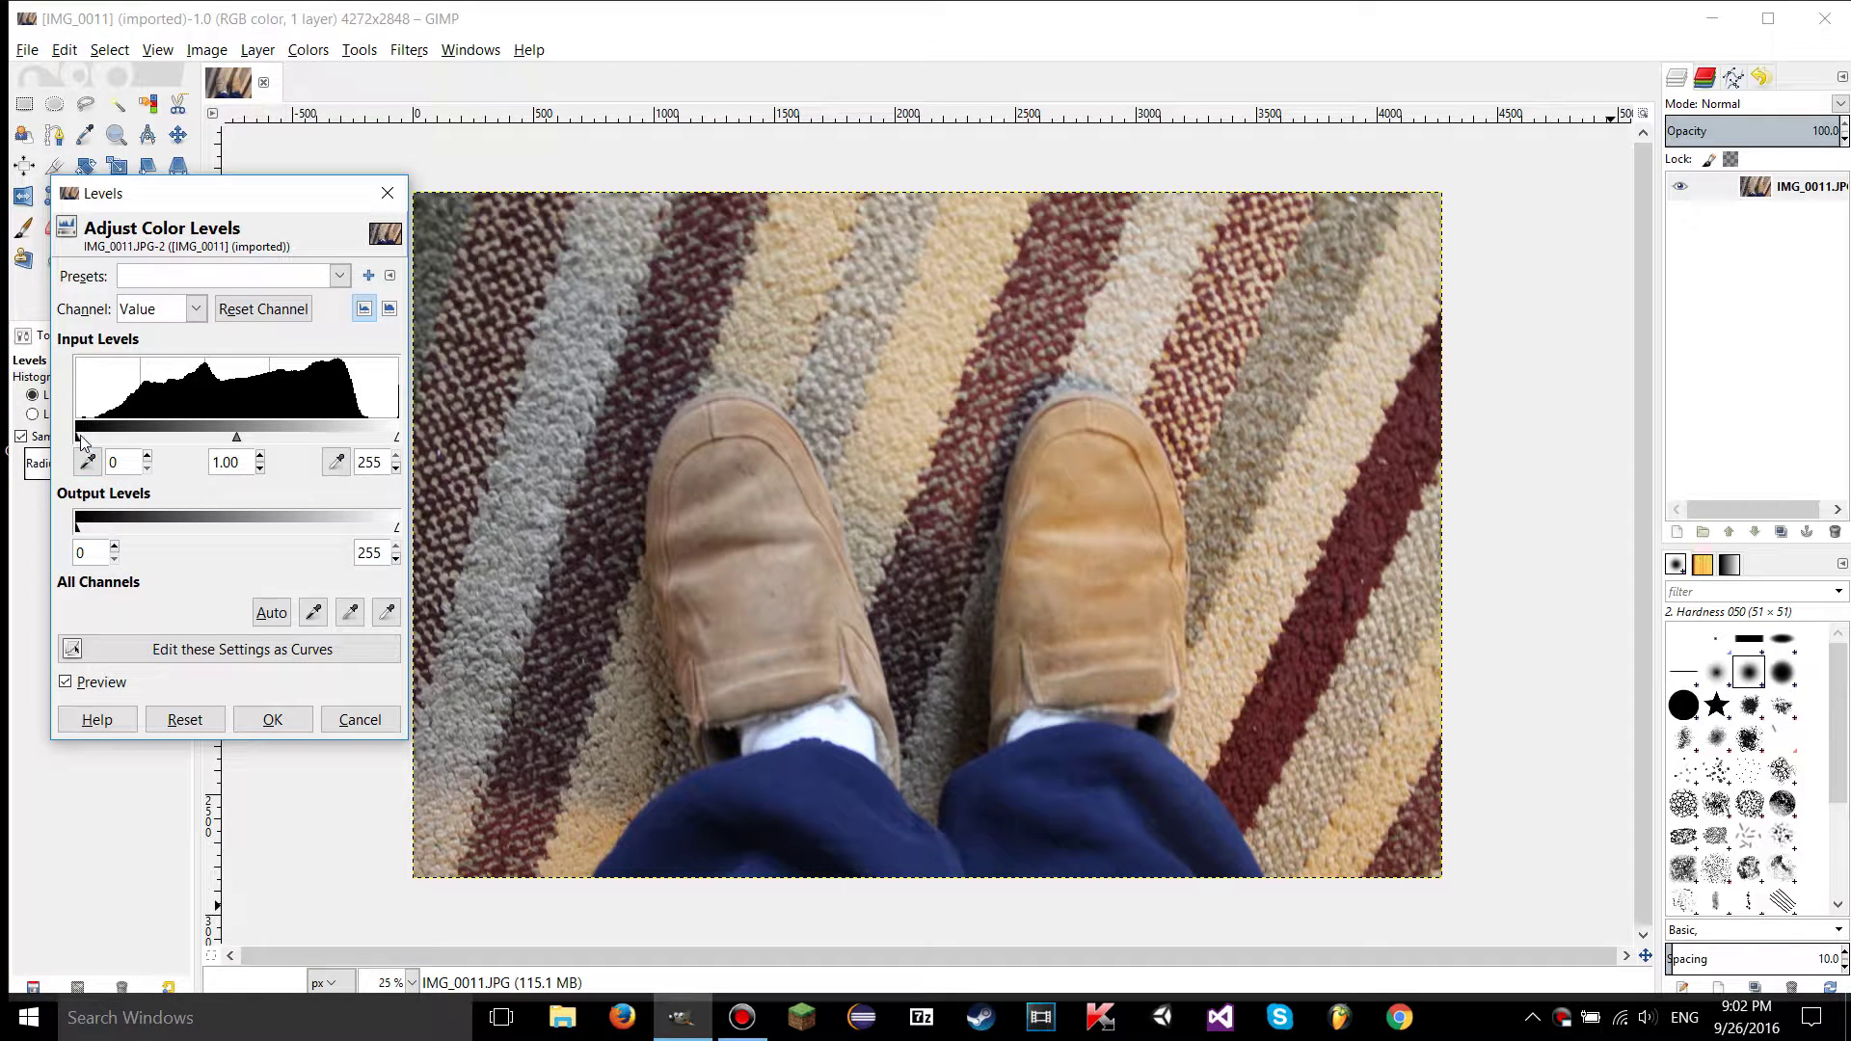
- Try an input black point of 117 and an input white point of 126, resetting the levels after each
{"action": "left_click_drag", "start_coordinate": [77, 439], "coordinate": [224, 439]}
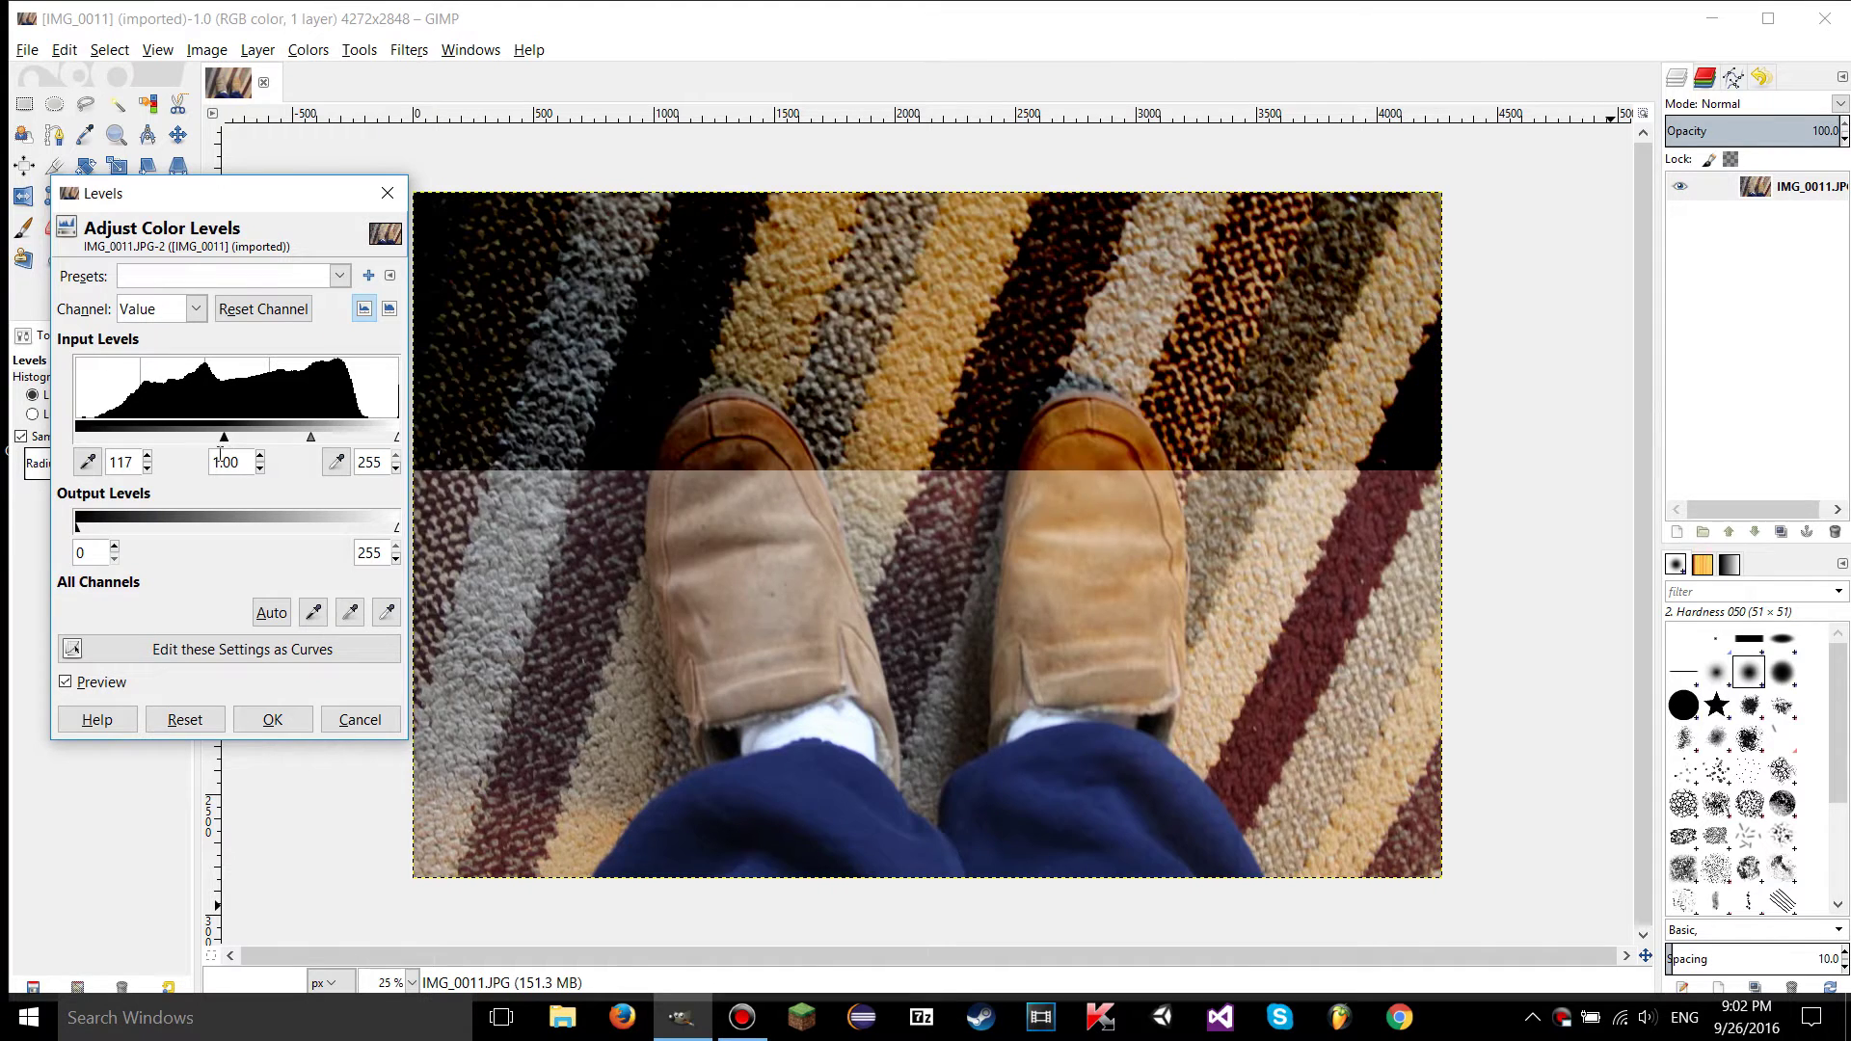
{"action": "left_click", "coordinate": [181, 722]}
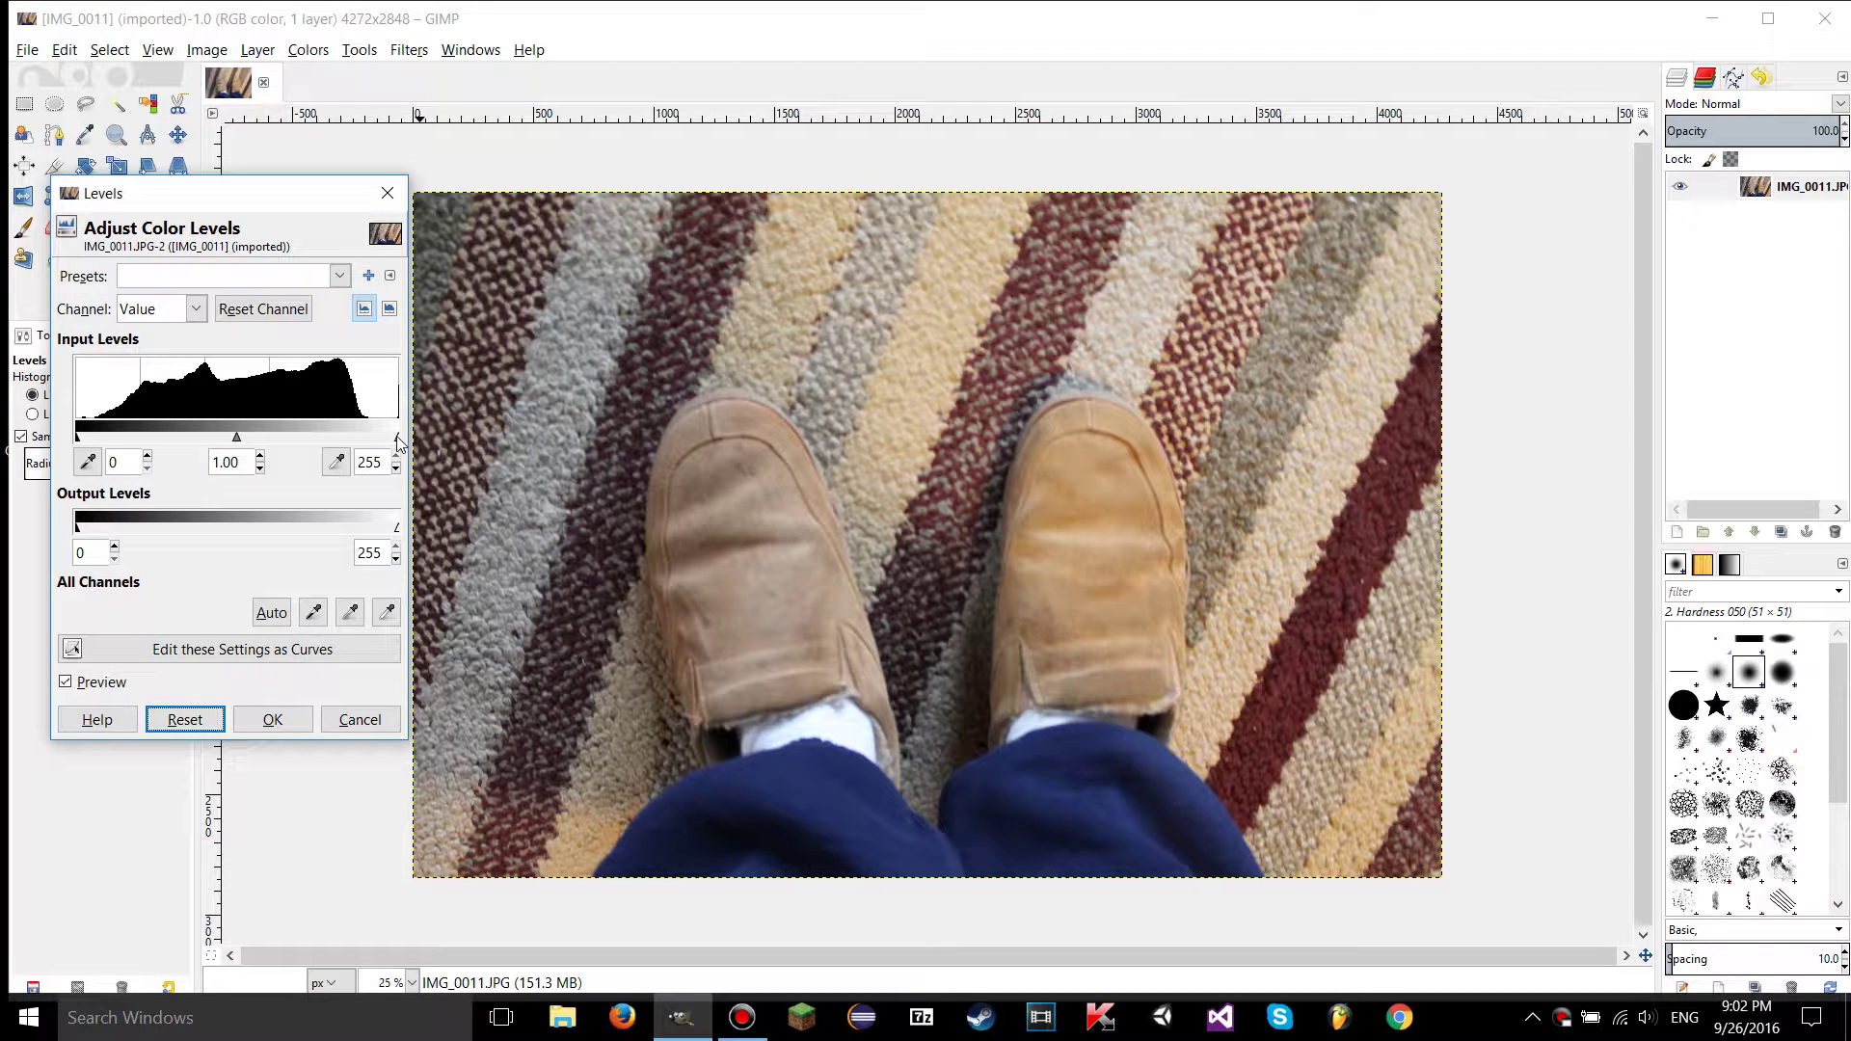
{"action": "left_click_drag", "start_coordinate": [400, 443], "coordinate": [234, 439]}
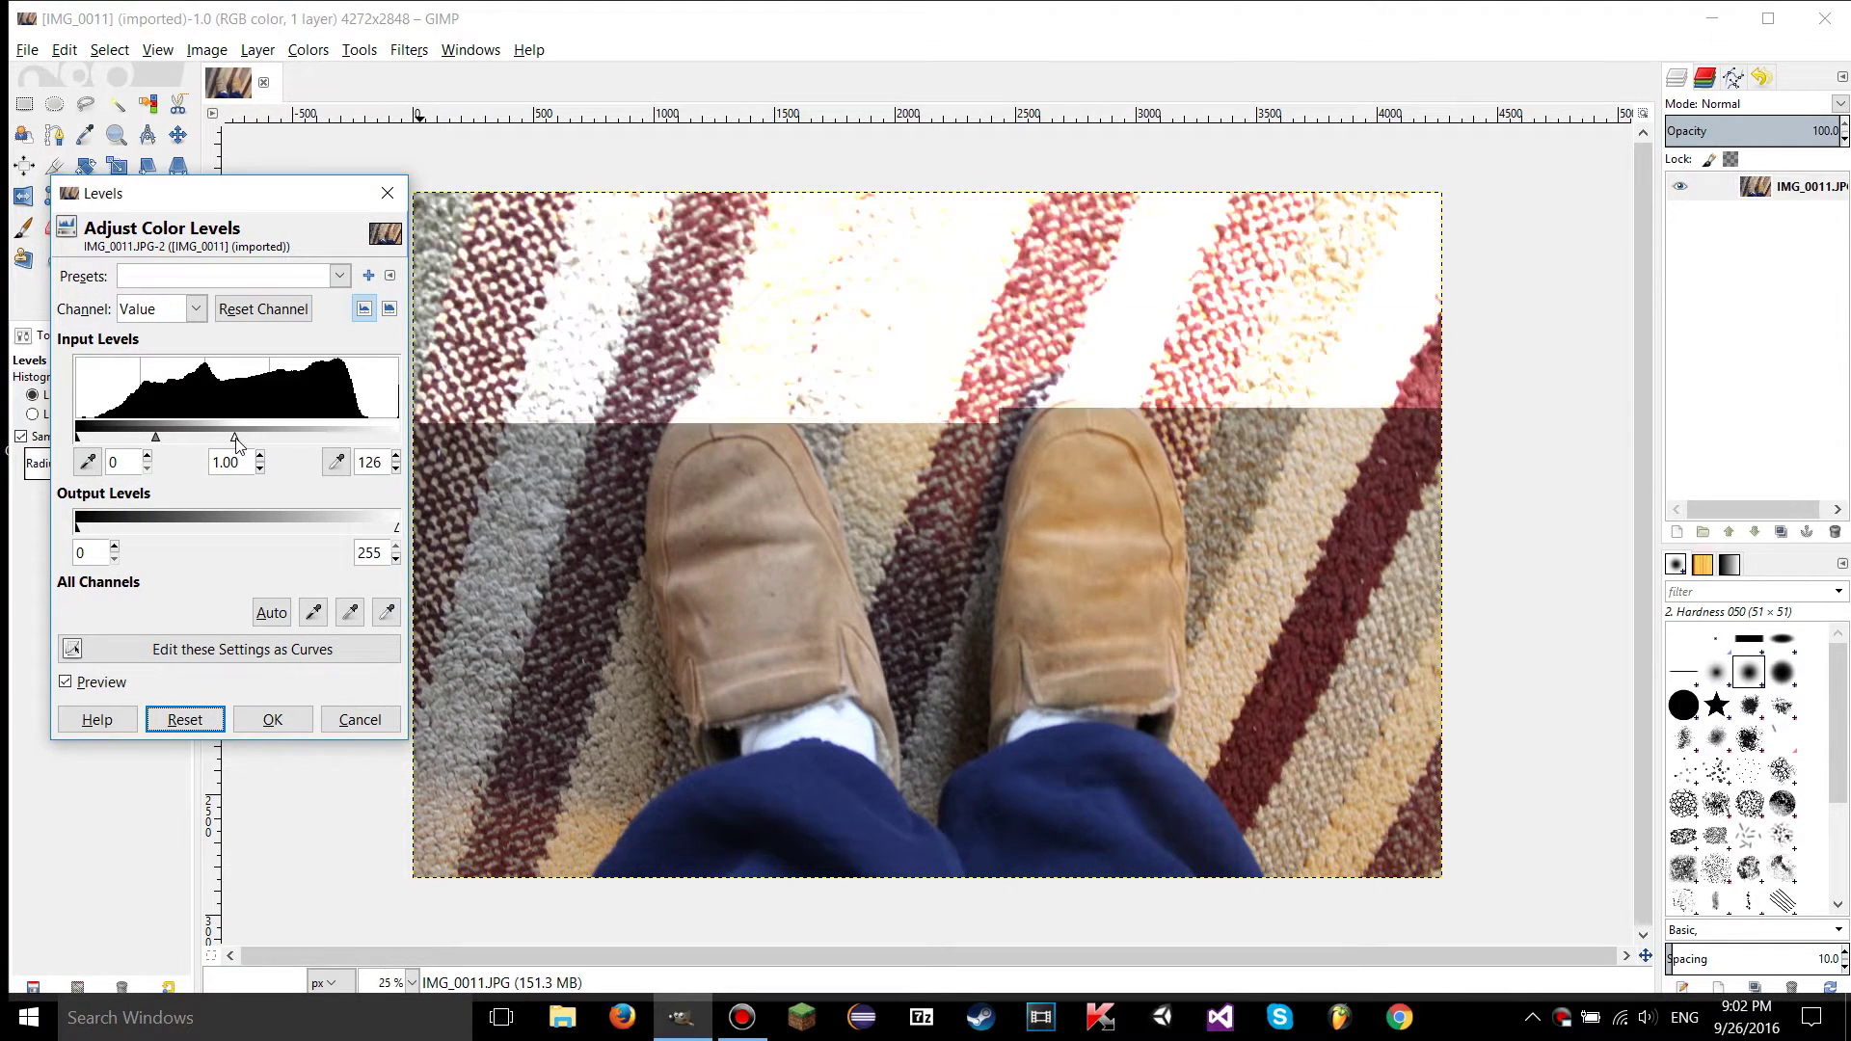
{"action": "left_click", "coordinate": [204, 725]}
- Enlarge the Levels dialog, try an input black point of 122 on the Value channel, and reset the levels
{"action": "left_click_drag", "start_coordinate": [406, 740], "coordinate": [1596, 895]}
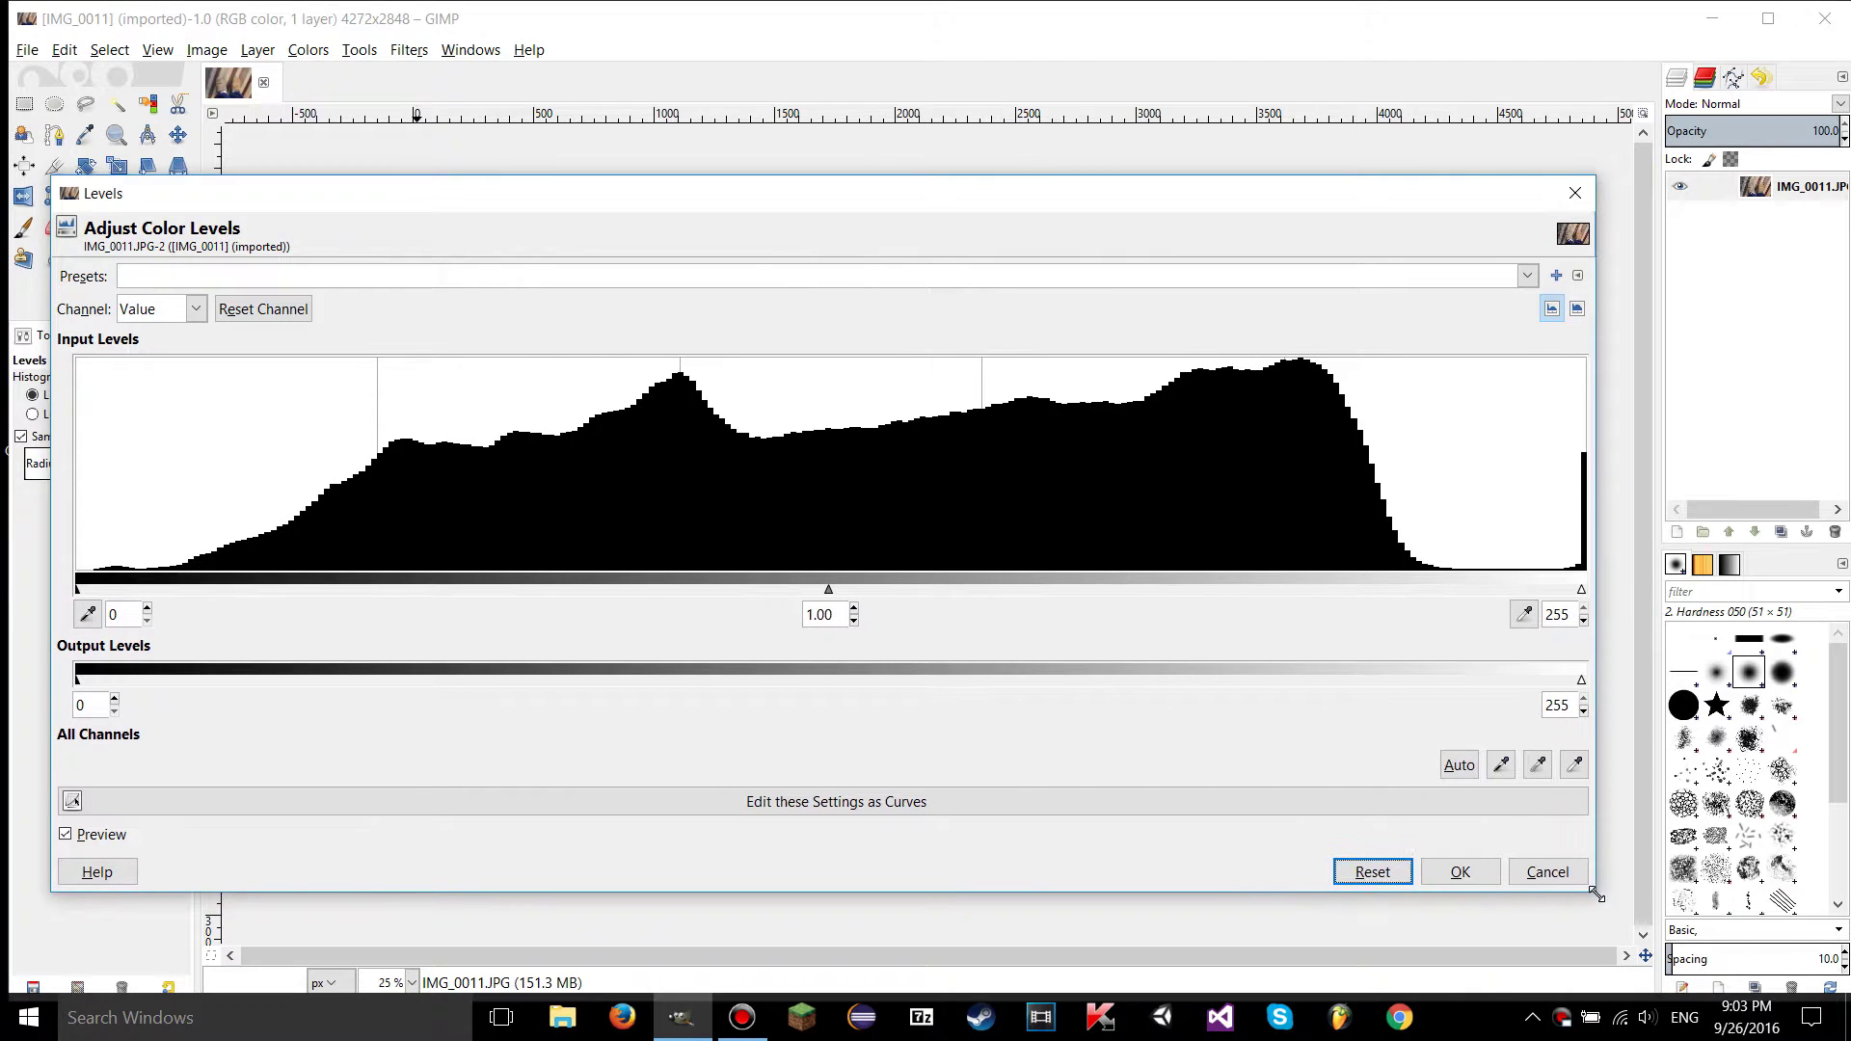
{"action": "left_click_drag", "start_coordinate": [694, 205], "coordinate": [702, 83]}
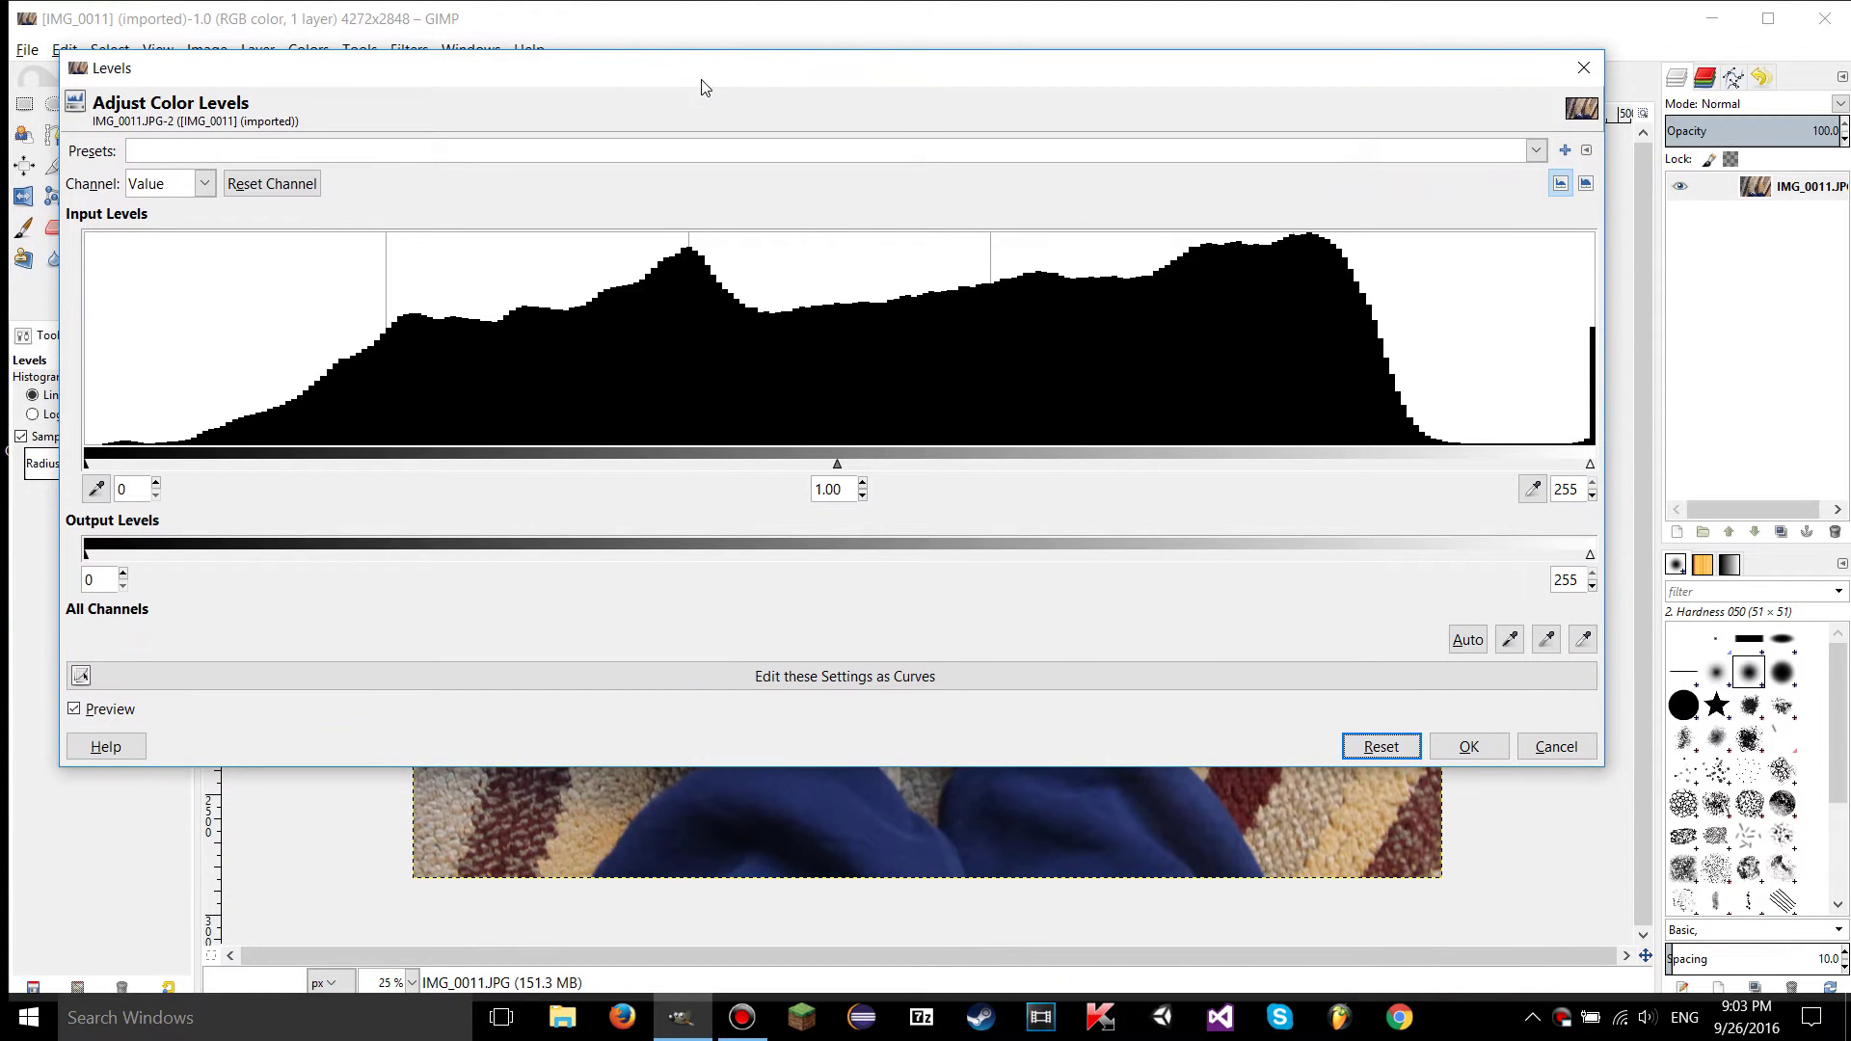
{"action": "left_click_drag", "start_coordinate": [87, 464], "coordinate": [805, 457]}
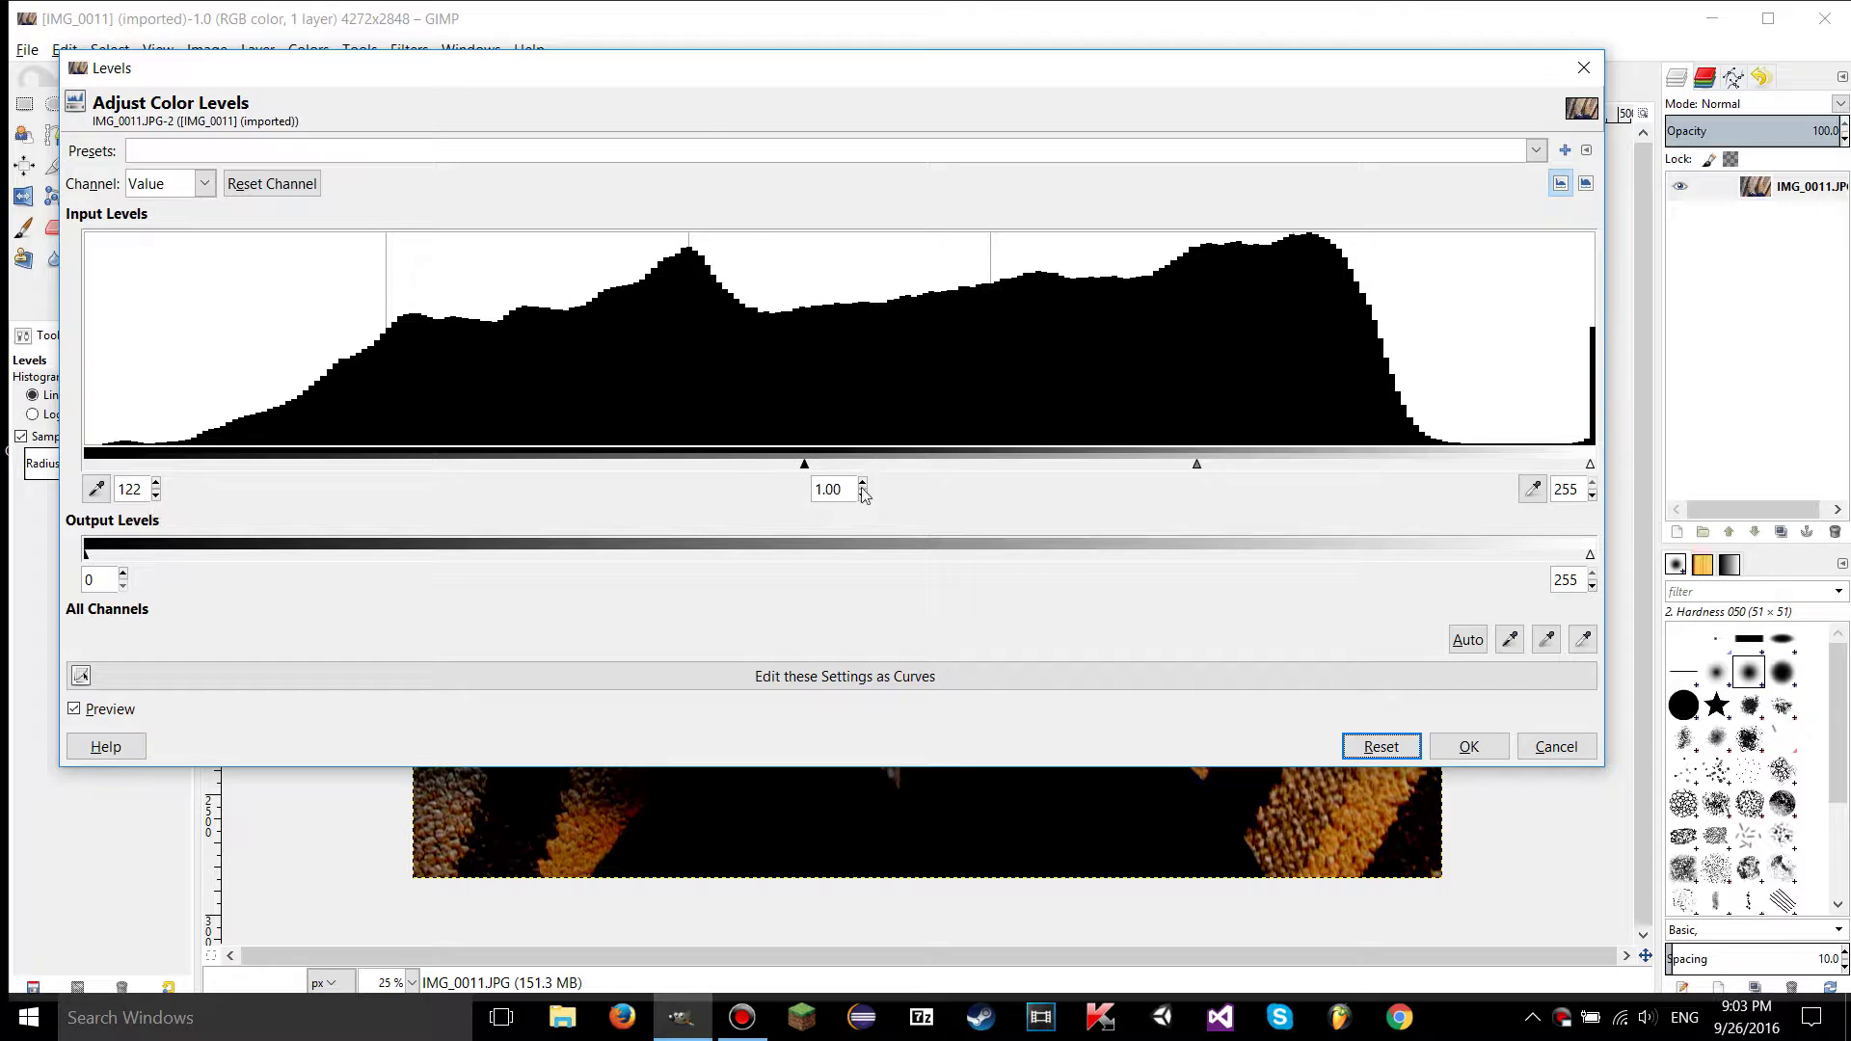
{"action": "left_click_drag", "start_coordinate": [741, 68], "coordinate": [709, 119]}
{"action": "left_click", "coordinate": [1337, 806]}
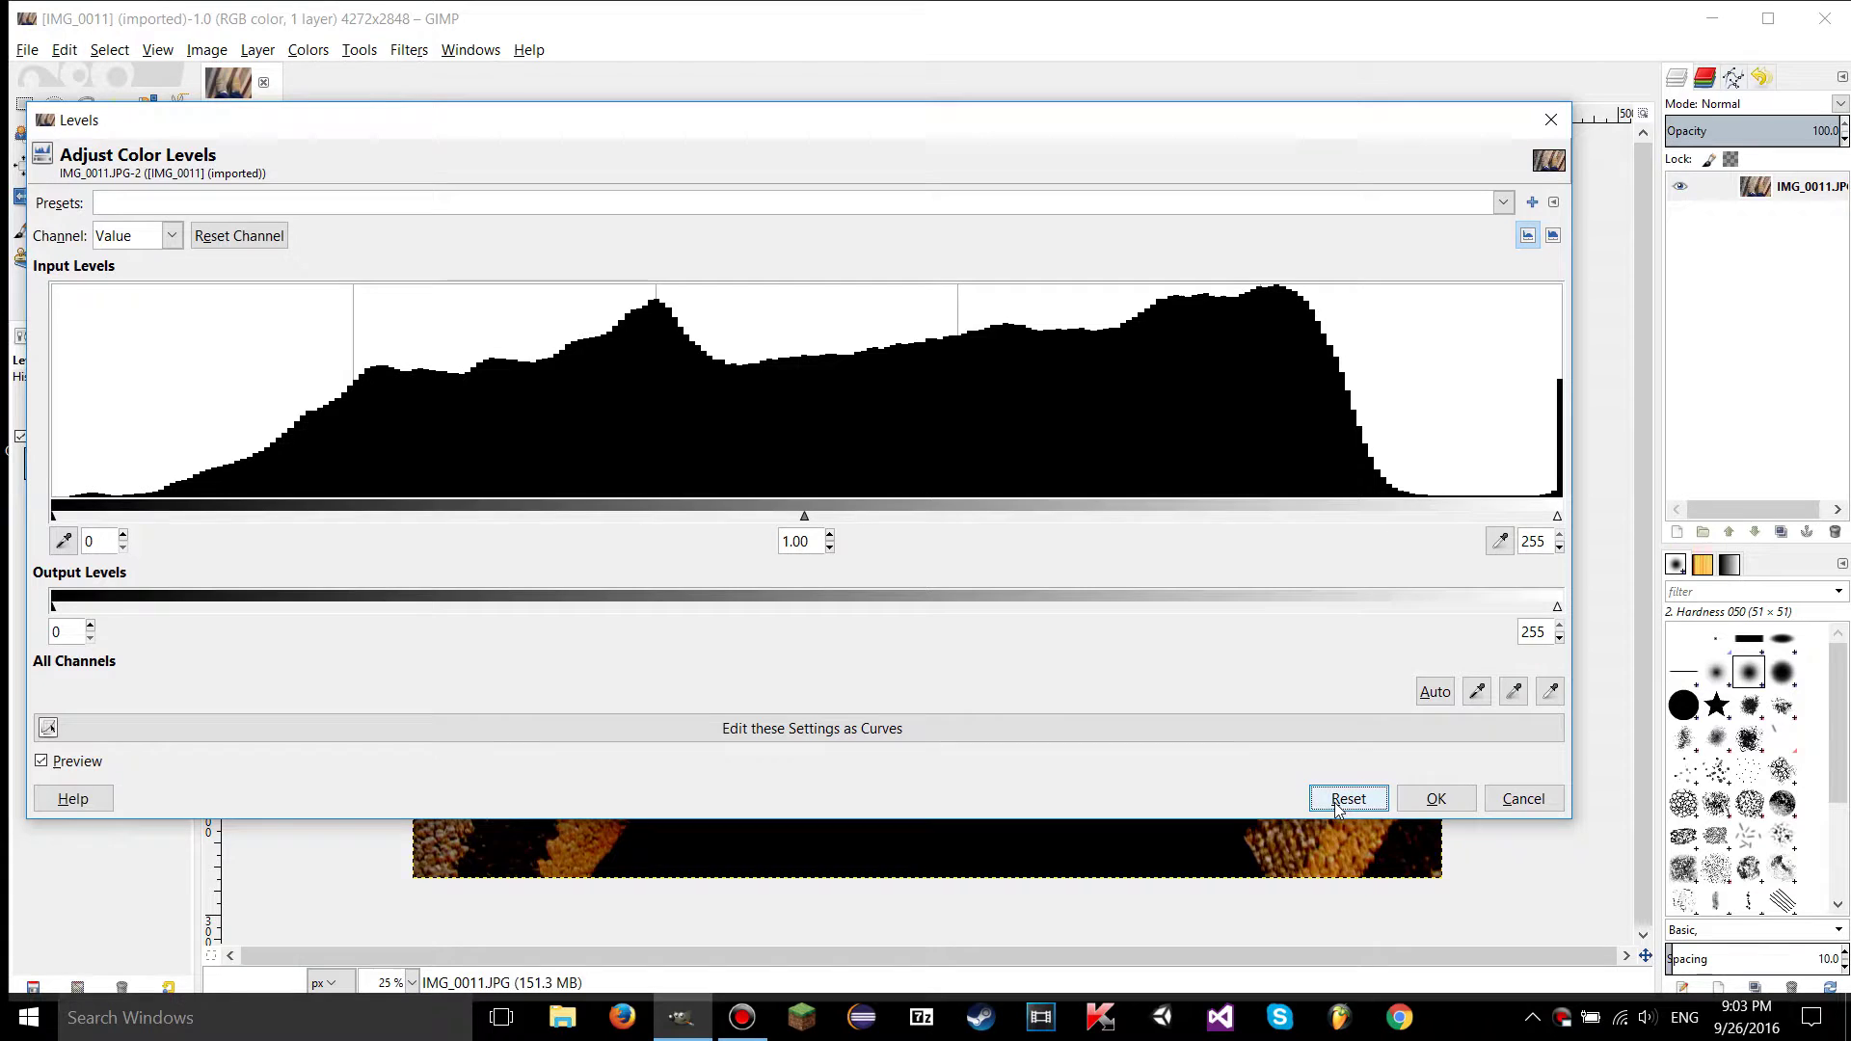
- Try an input white point of 125, move the dialog aside to check the photo, and reset the levels
{"action": "left_click_drag", "start_coordinate": [1559, 523], "coordinate": [792, 535]}
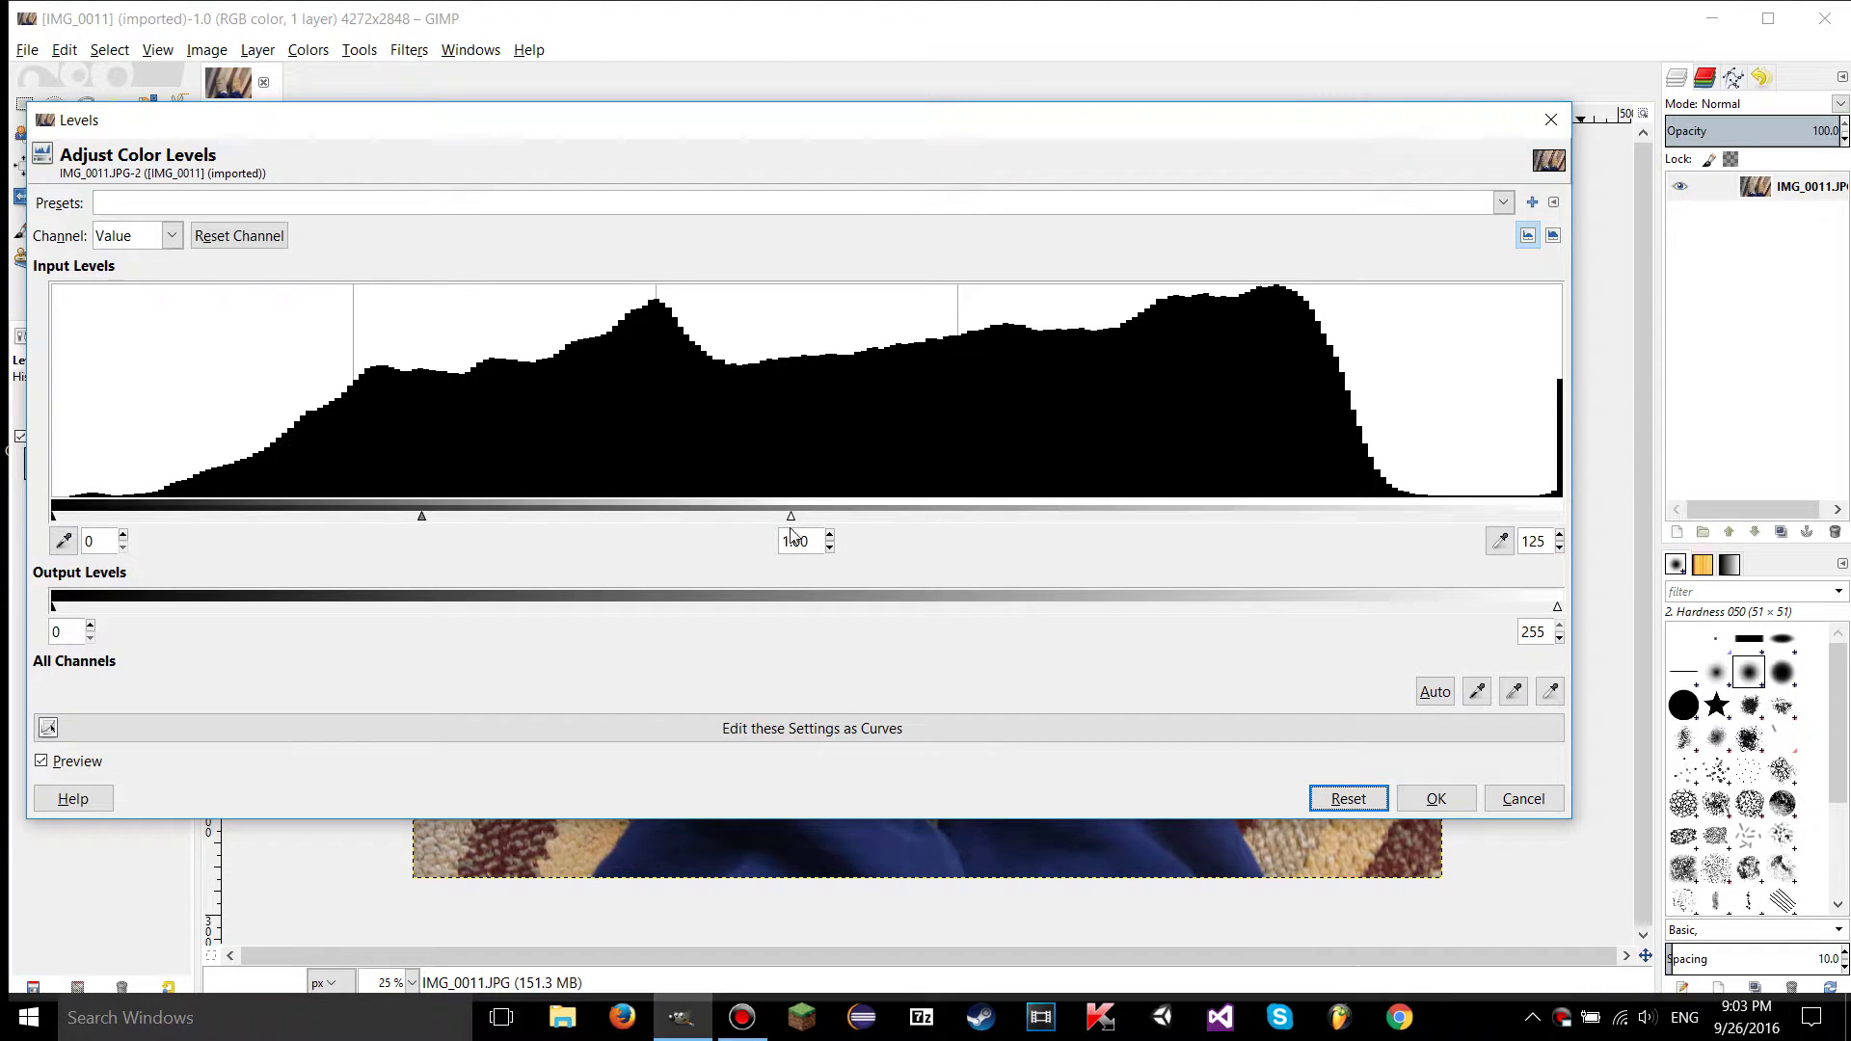
{"action": "left_click_drag", "start_coordinate": [854, 127], "coordinate": [852, 178]}
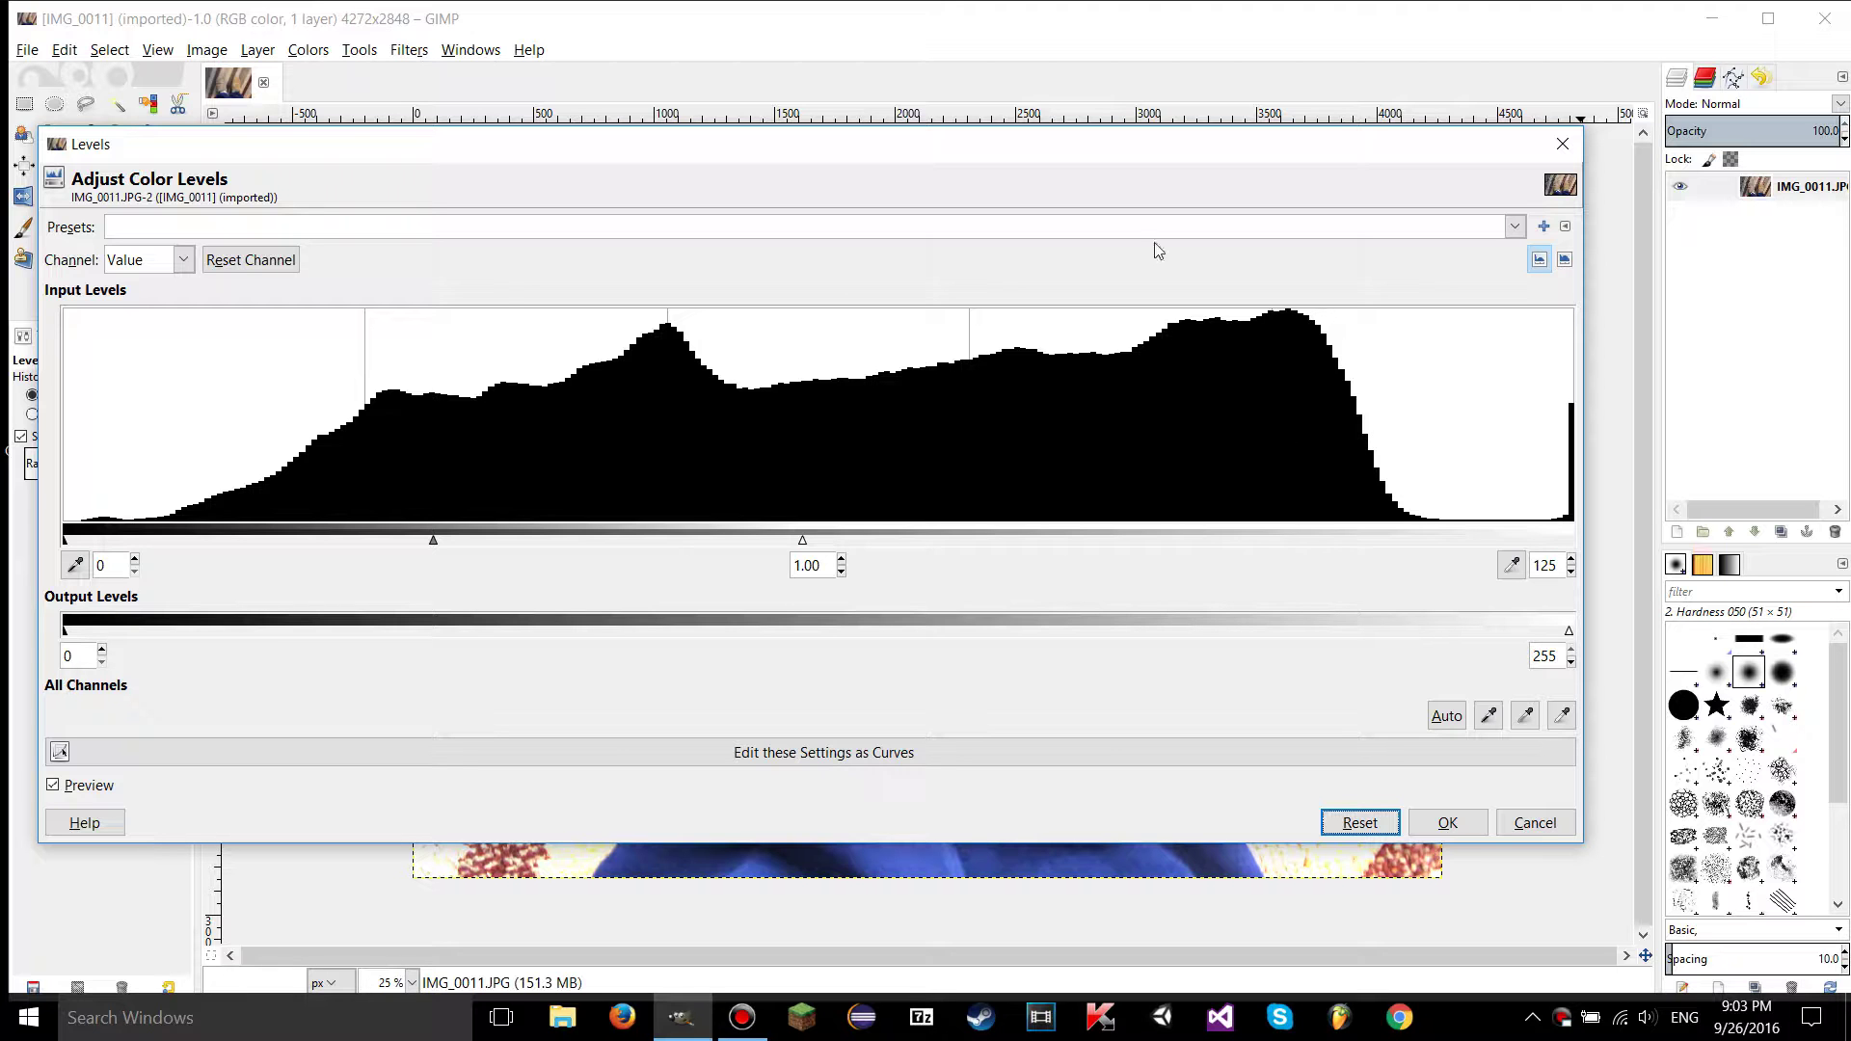
{"action": "left_click_drag", "start_coordinate": [1041, 154], "coordinate": [1128, 785]}
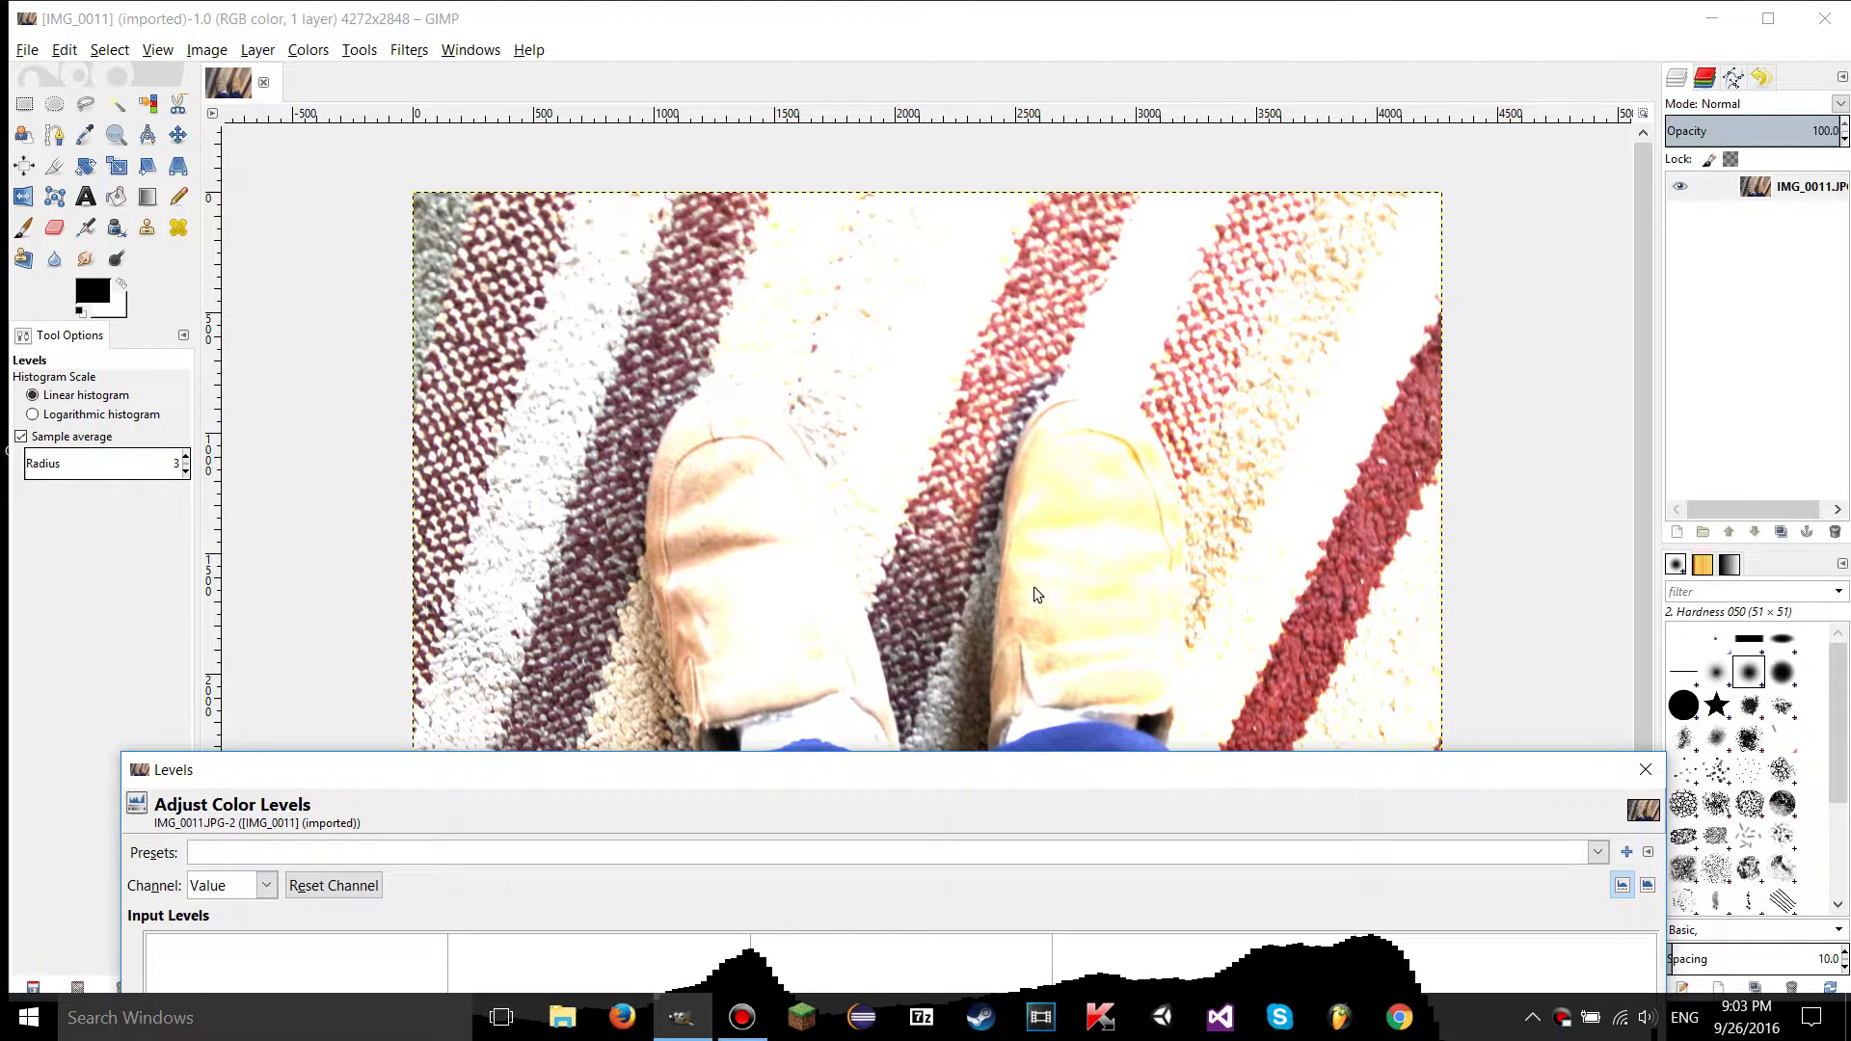
{"action": "left_click_drag", "start_coordinate": [980, 776], "coordinate": [967, 171]}
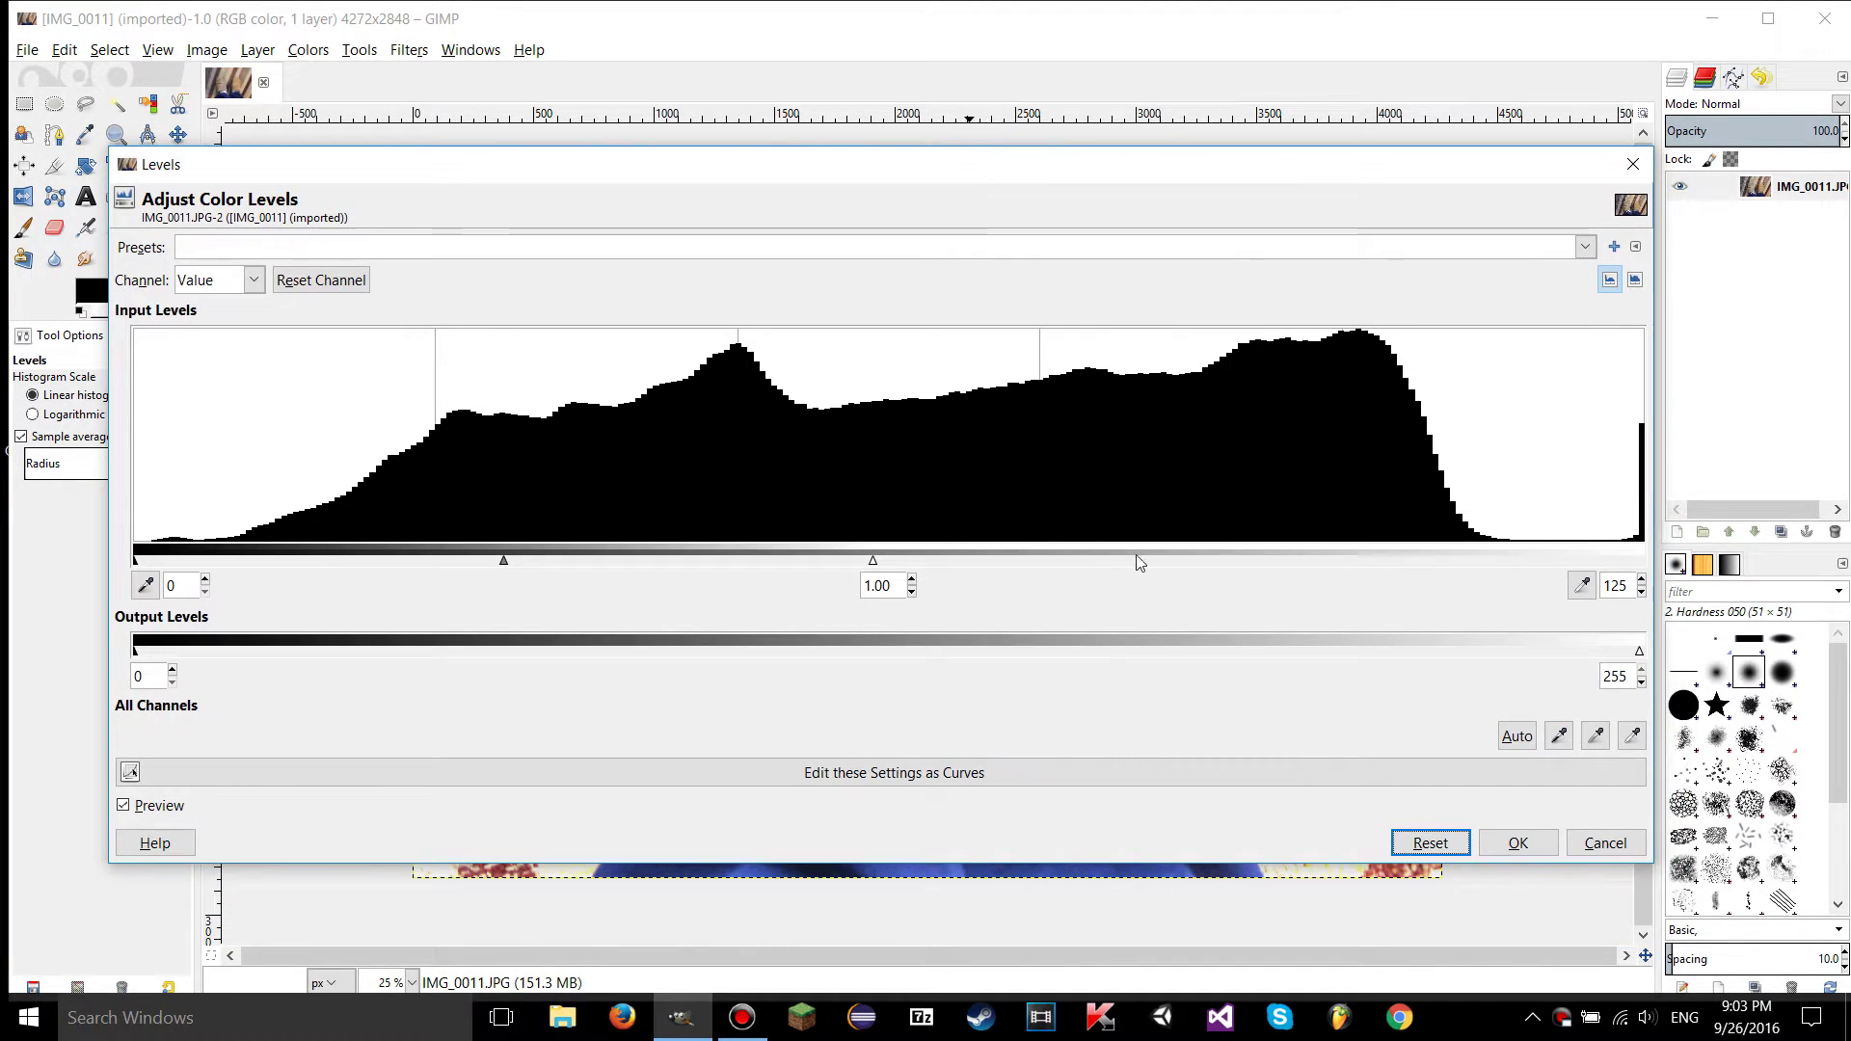
{"action": "left_click", "coordinate": [1430, 842]}
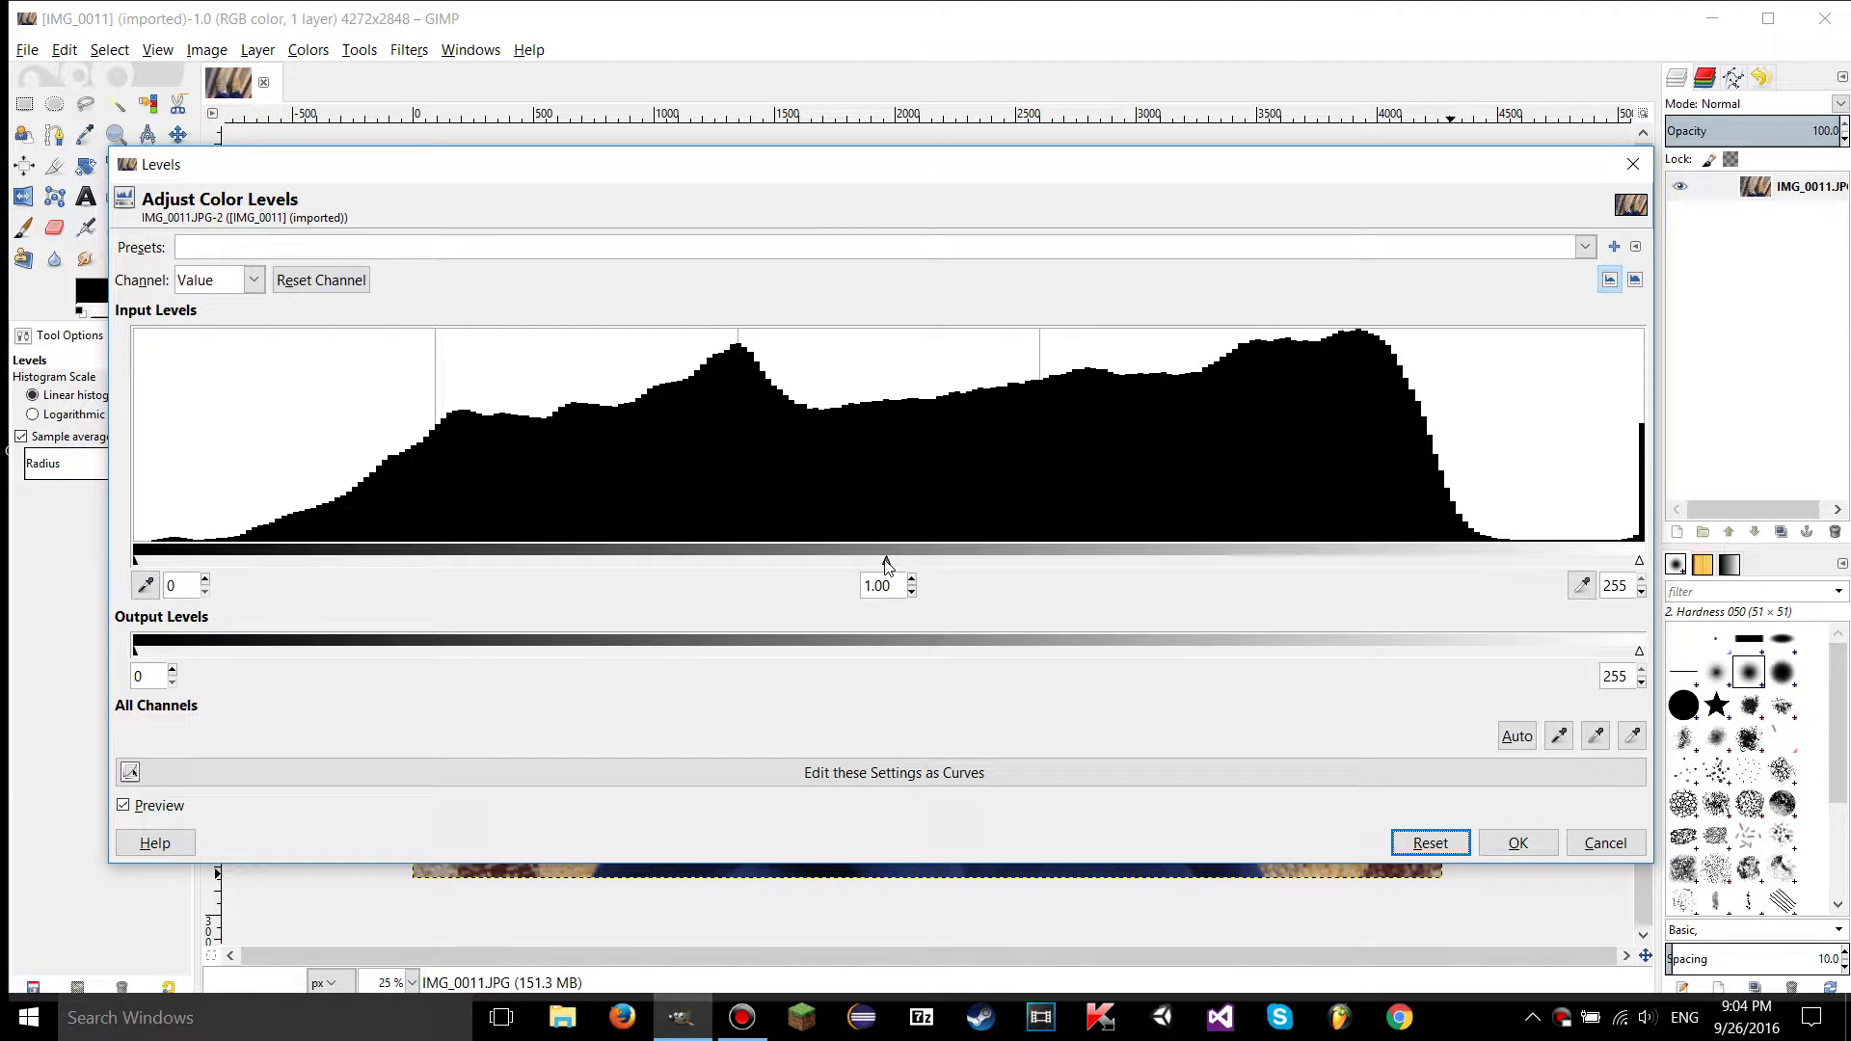
- Try an input gamma of 1.99, an input white point of 110 and a gamma of 3.28, and reset the levels
{"action": "left_click_drag", "start_coordinate": [884, 564], "coordinate": [661, 562]}
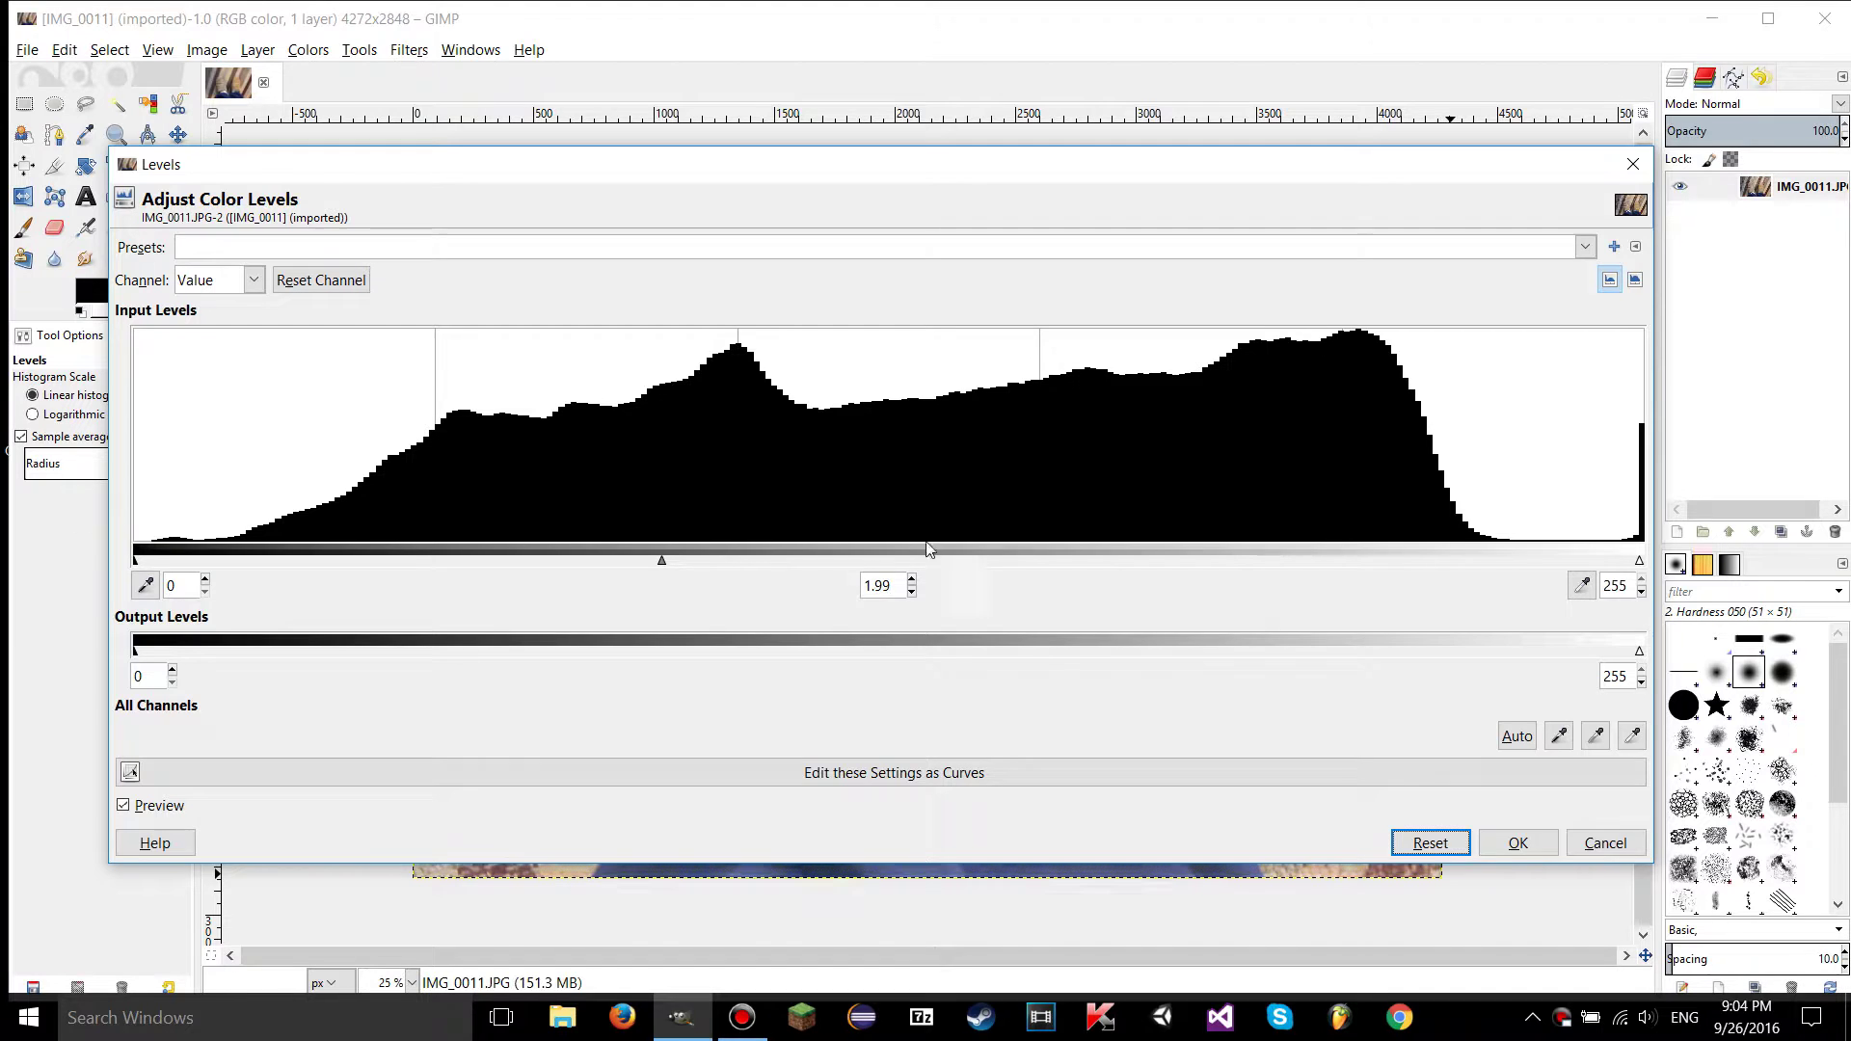
{"action": "left_click_drag", "start_coordinate": [1639, 560], "coordinate": [780, 559]}
{"action": "left_click_drag", "start_coordinate": [362, 566], "coordinate": [294, 575]}
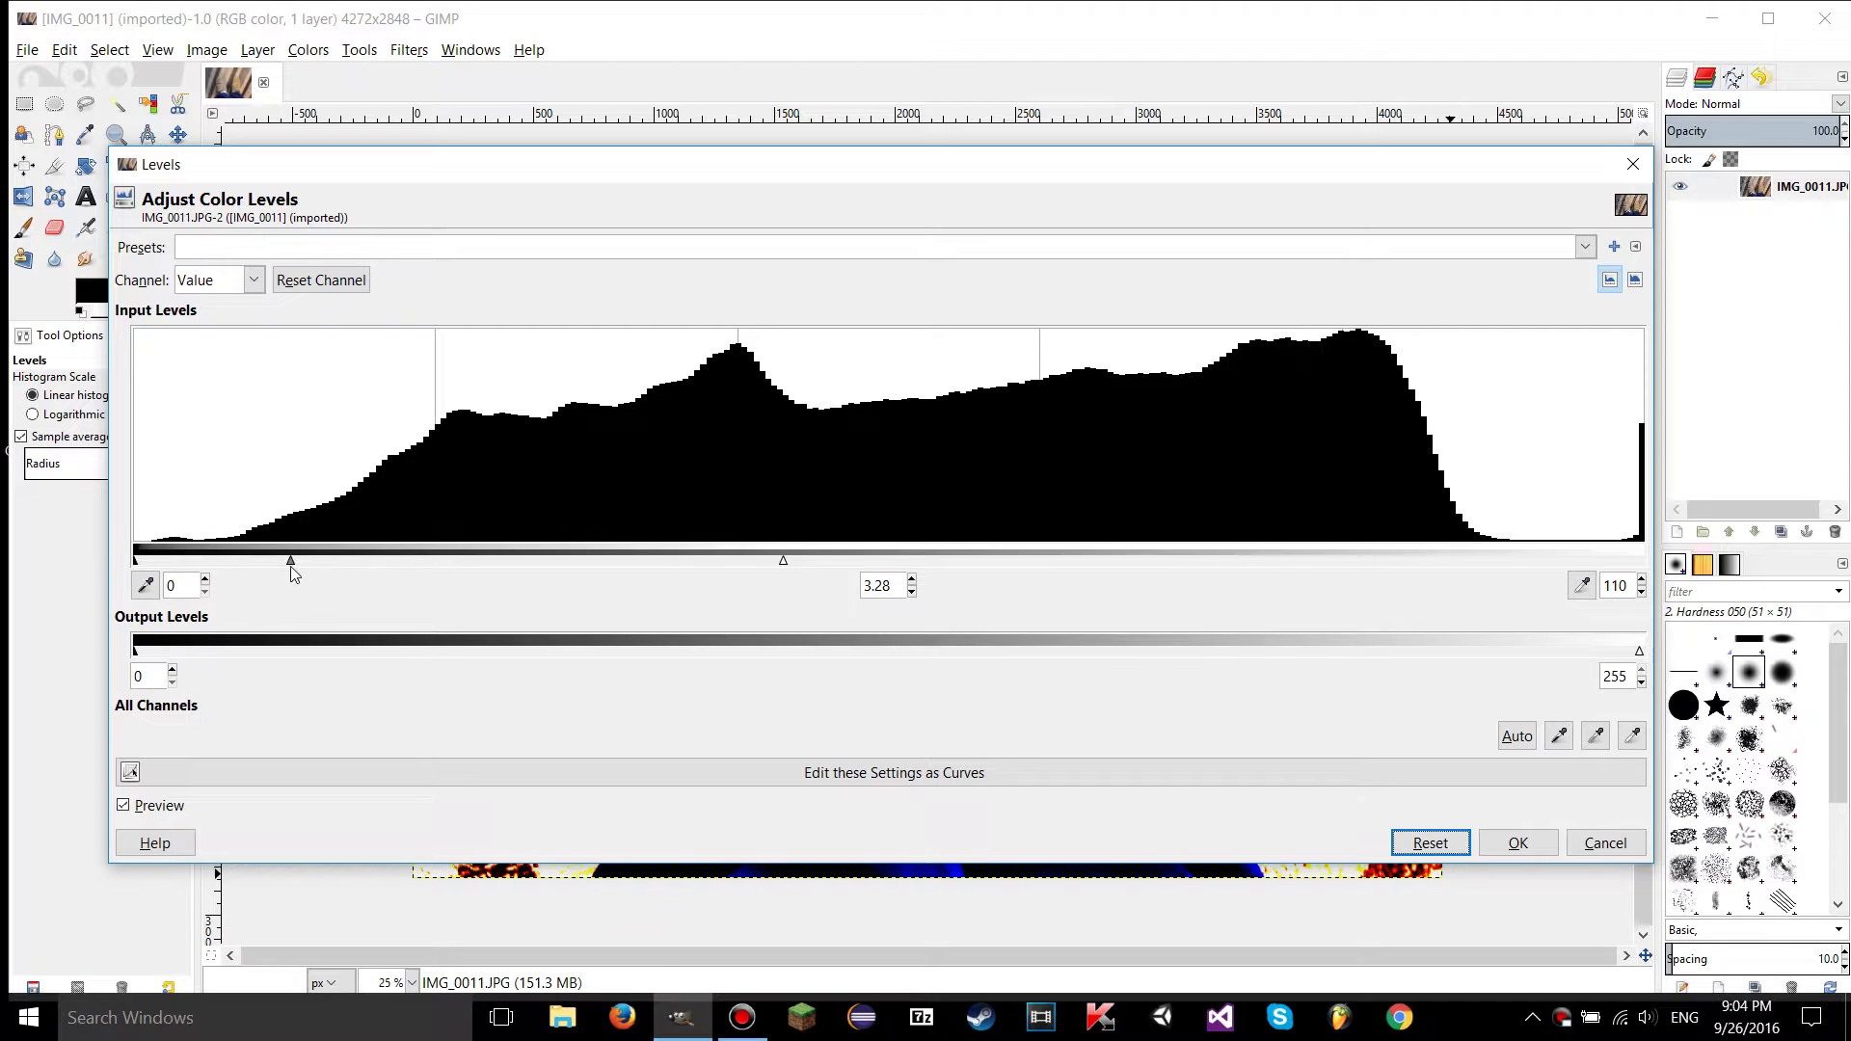
{"action": "left_click", "coordinate": [1426, 842]}
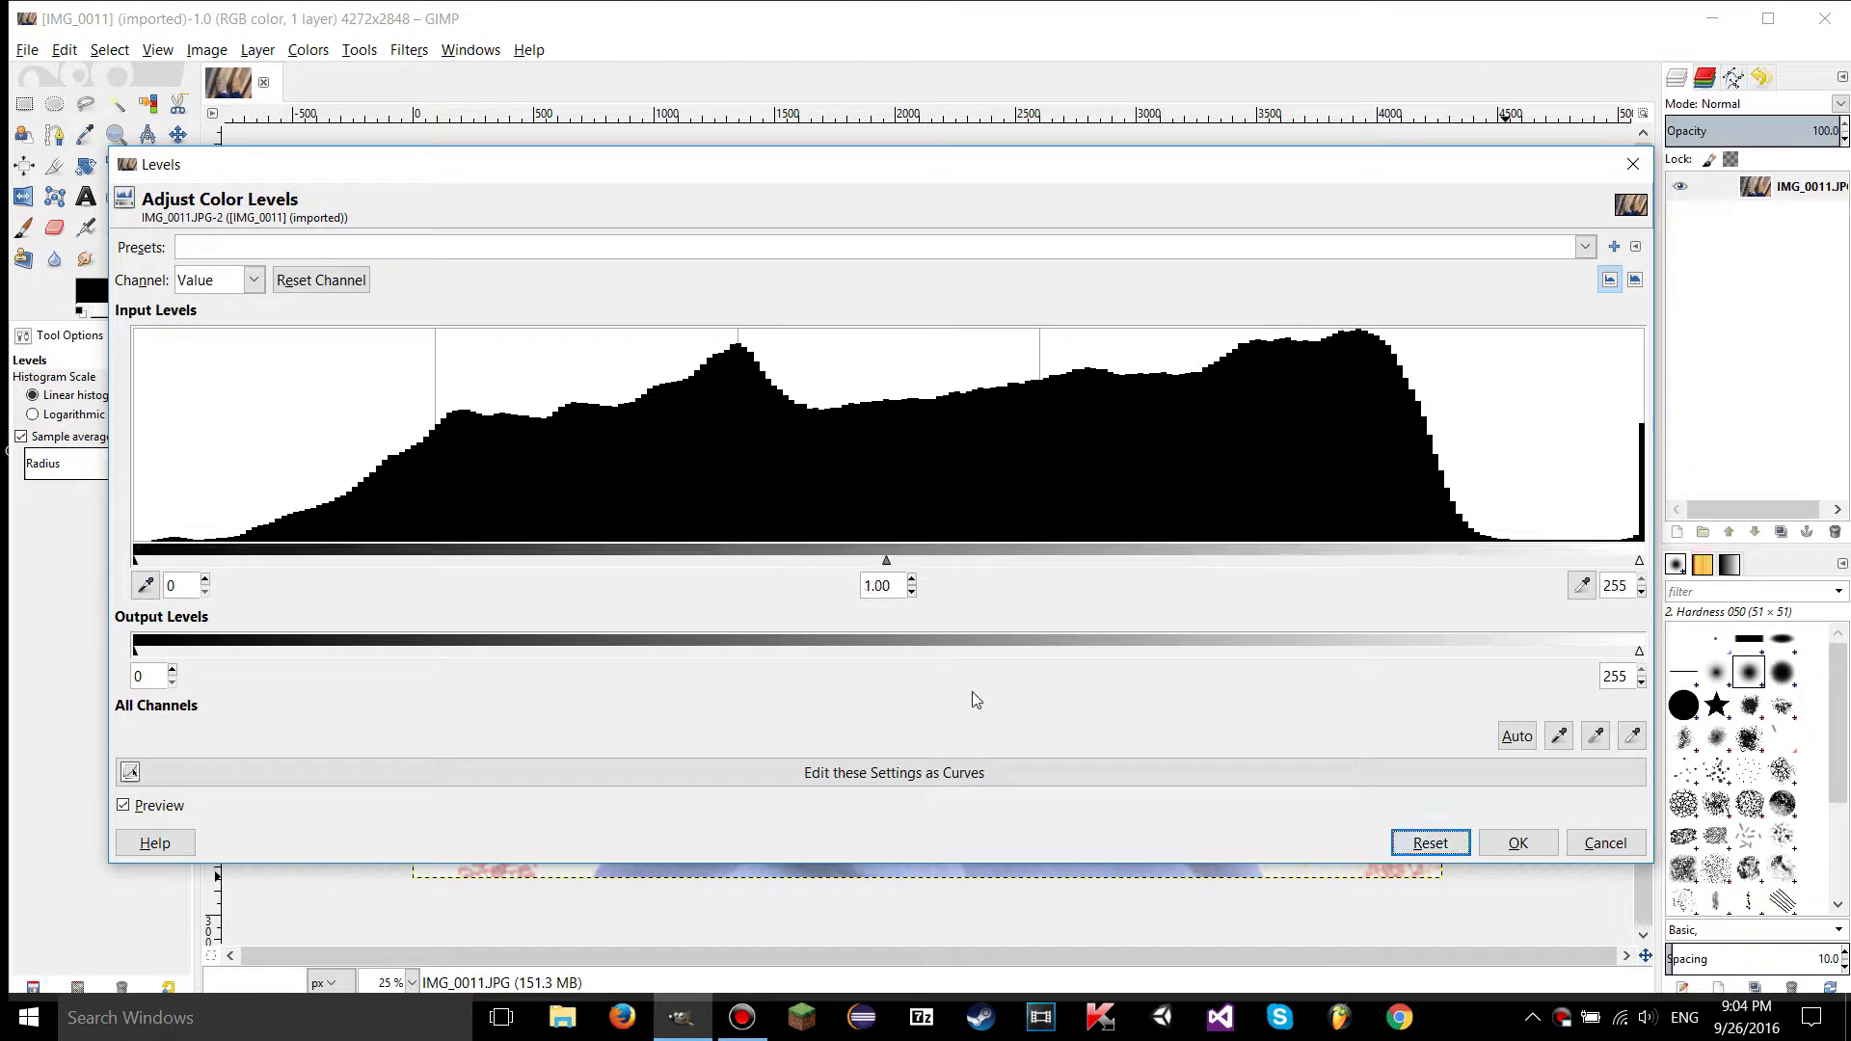
- Try an input gamma of 3.06, shrink the Levels dialog to uncover the photo, and reset the levels
{"action": "left_click_drag", "start_coordinate": [882, 563], "coordinate": [520, 561]}
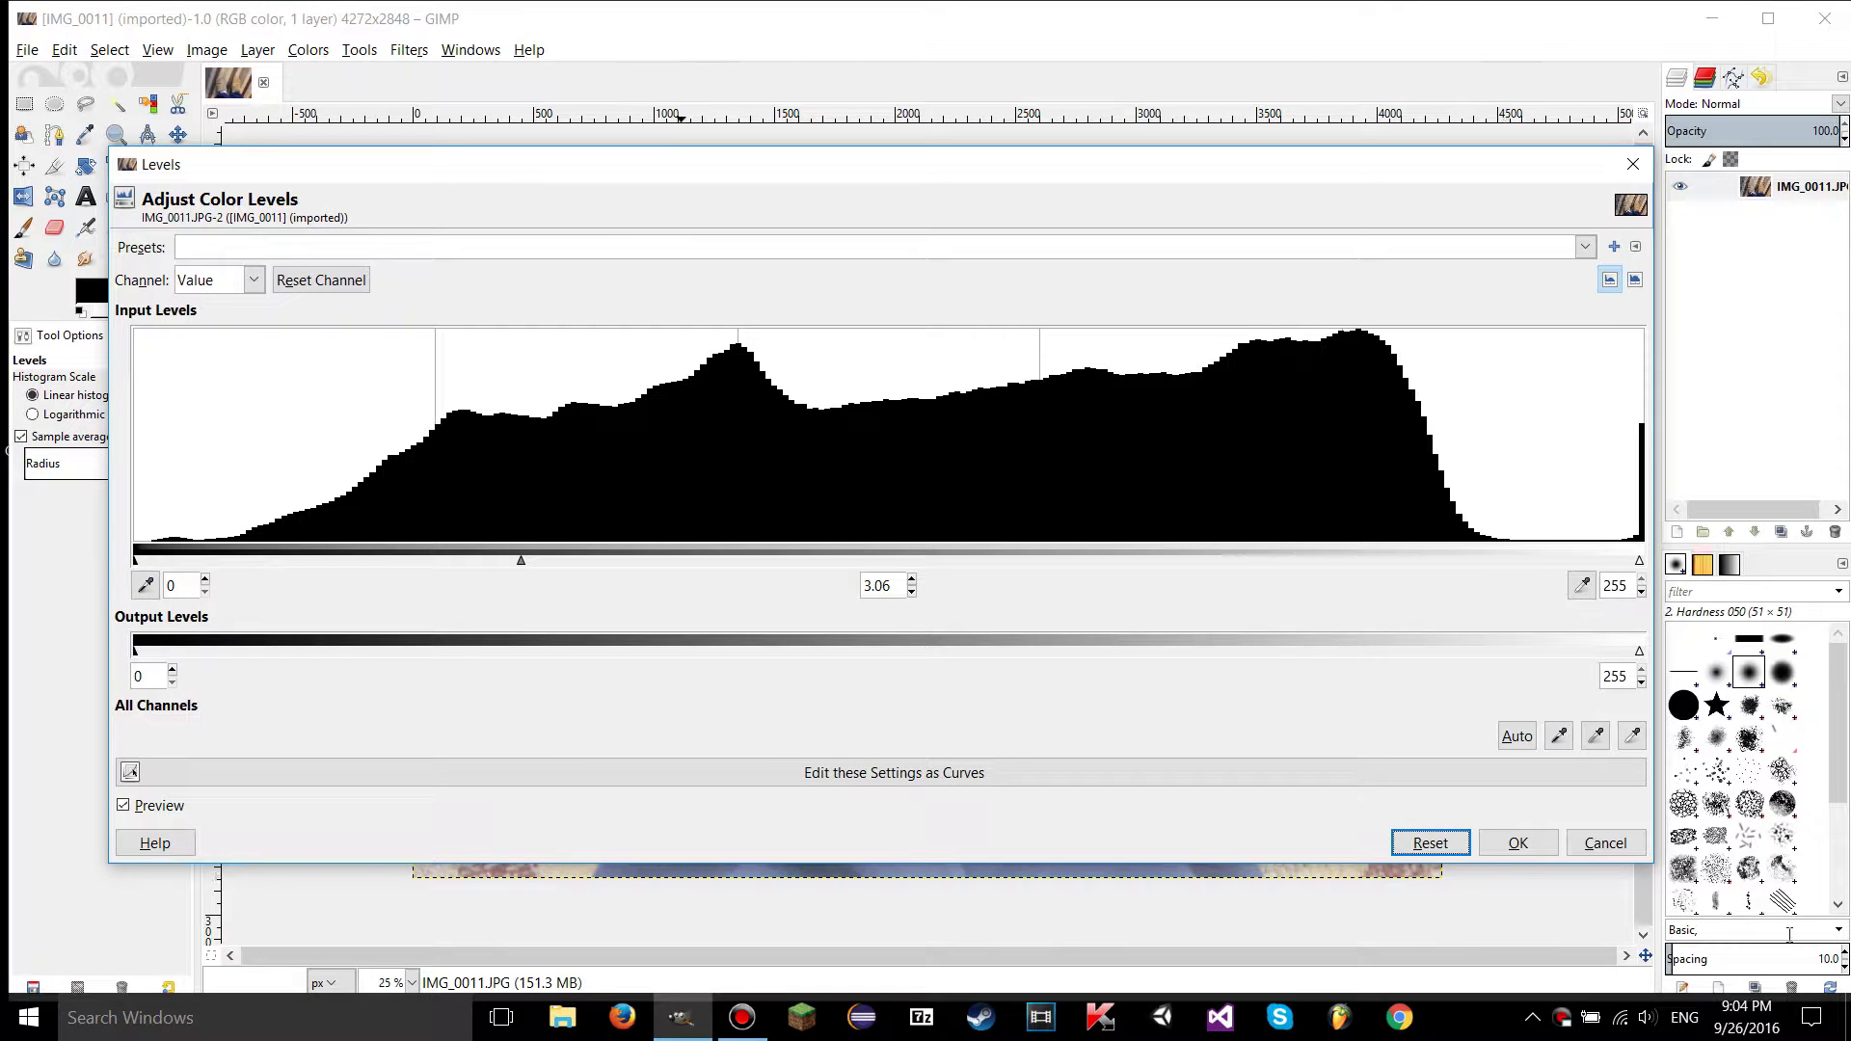
{"action": "left_click_drag", "start_coordinate": [1652, 867], "coordinate": [467, 713]}
{"action": "left_click", "coordinate": [243, 690]}
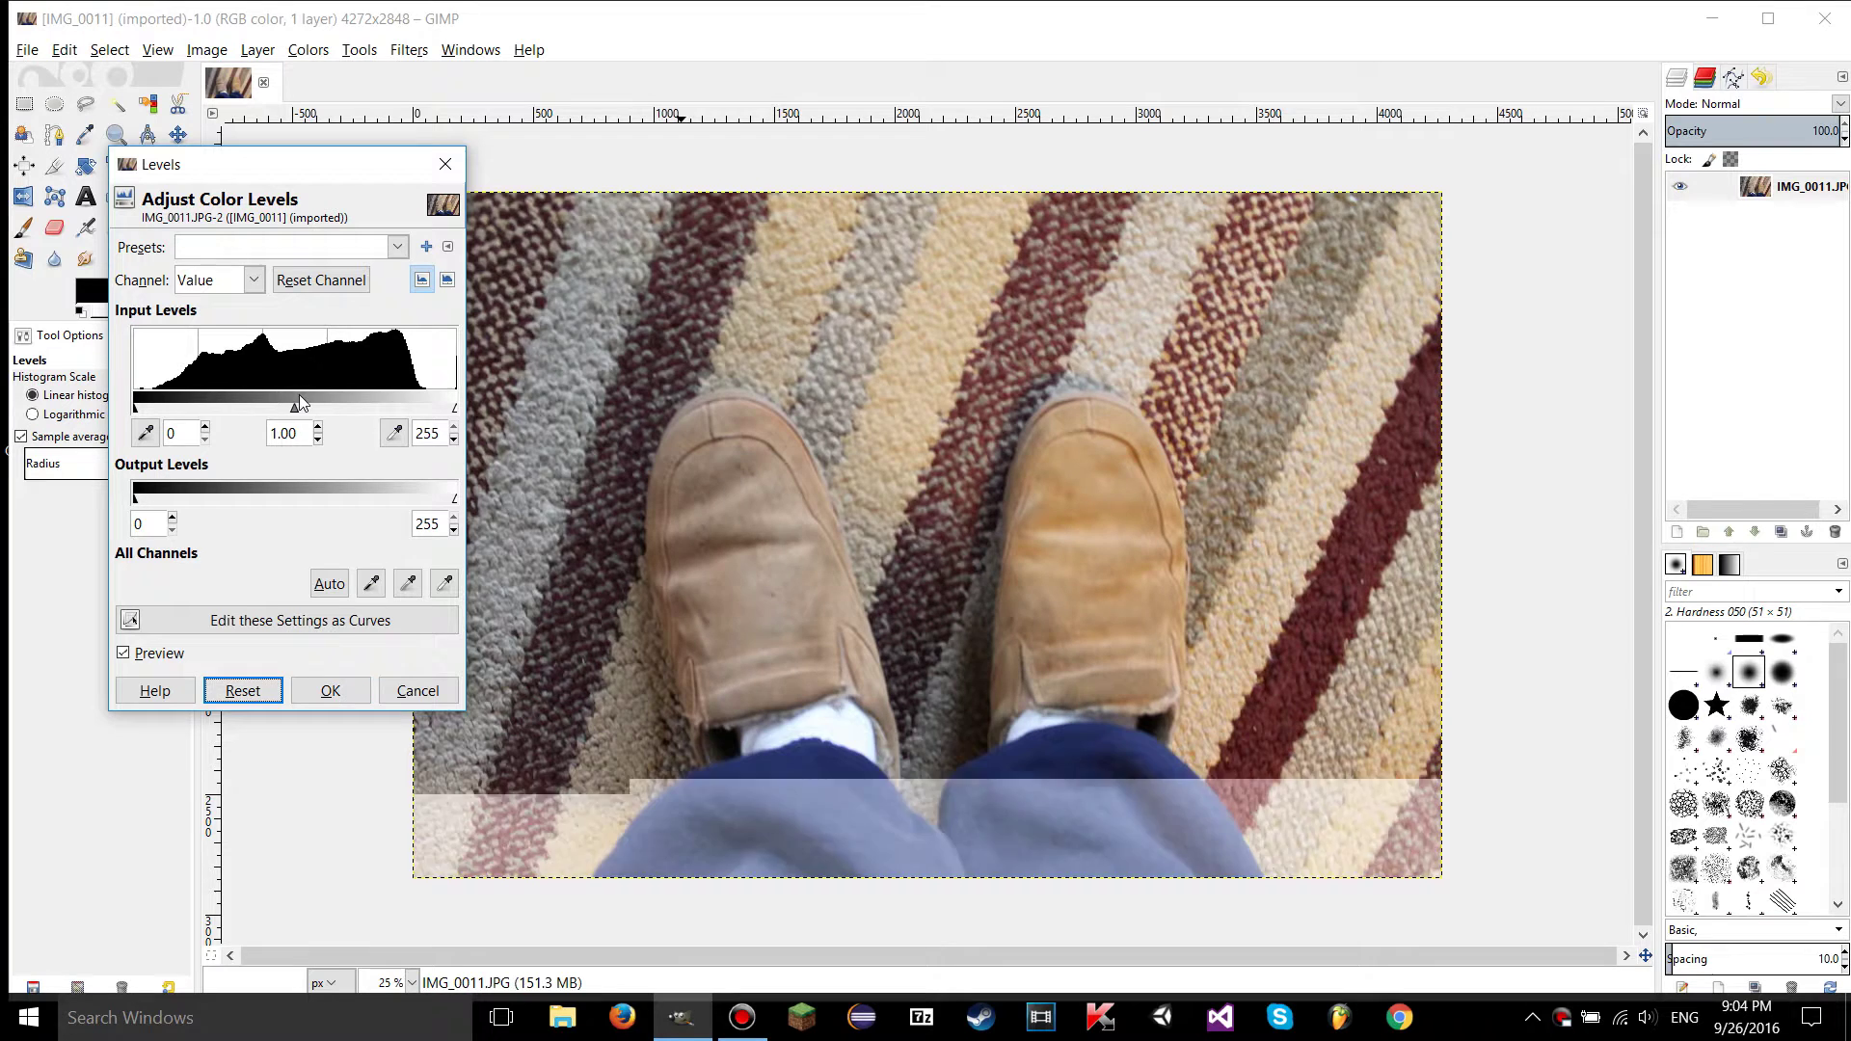
- Try input gamma values of 3.56 and 0.30 on the Value channel, resetting the levels after each
{"action": "left_click_drag", "start_coordinate": [295, 408], "coordinate": [206, 408]}
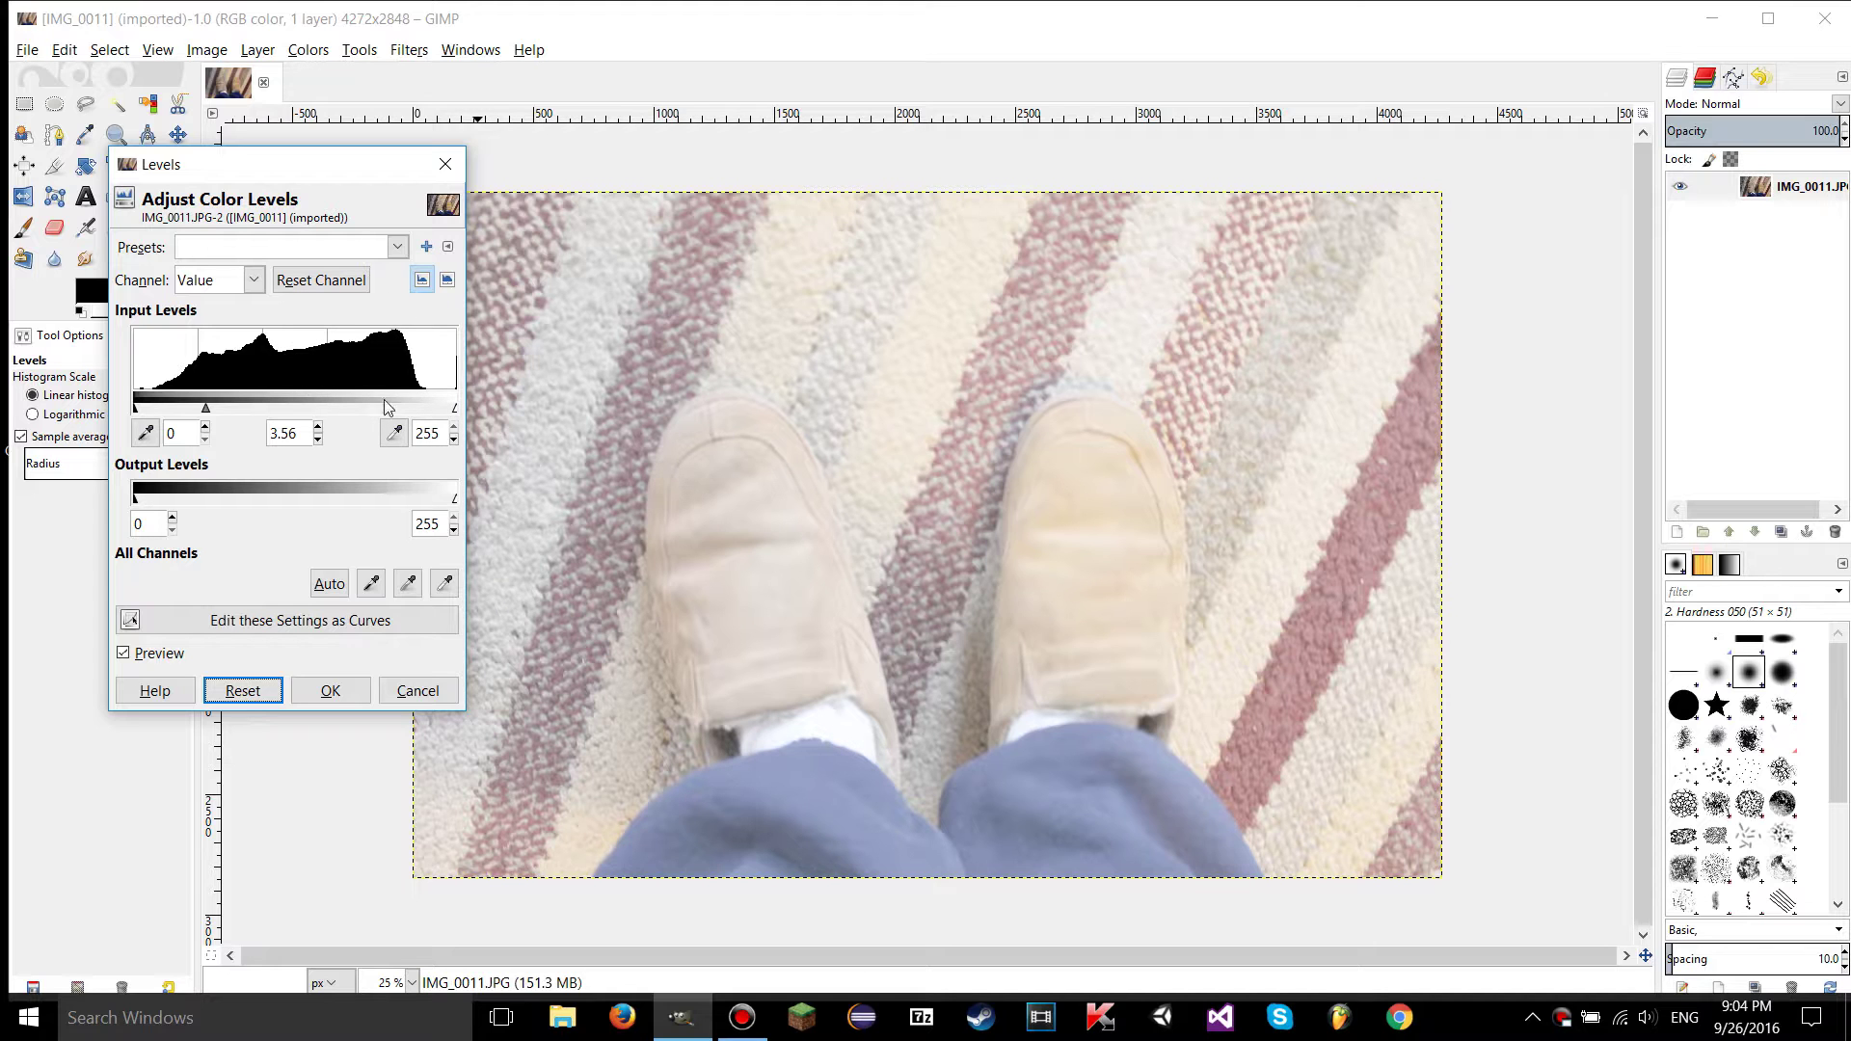
{"action": "left_click", "coordinate": [243, 690]}
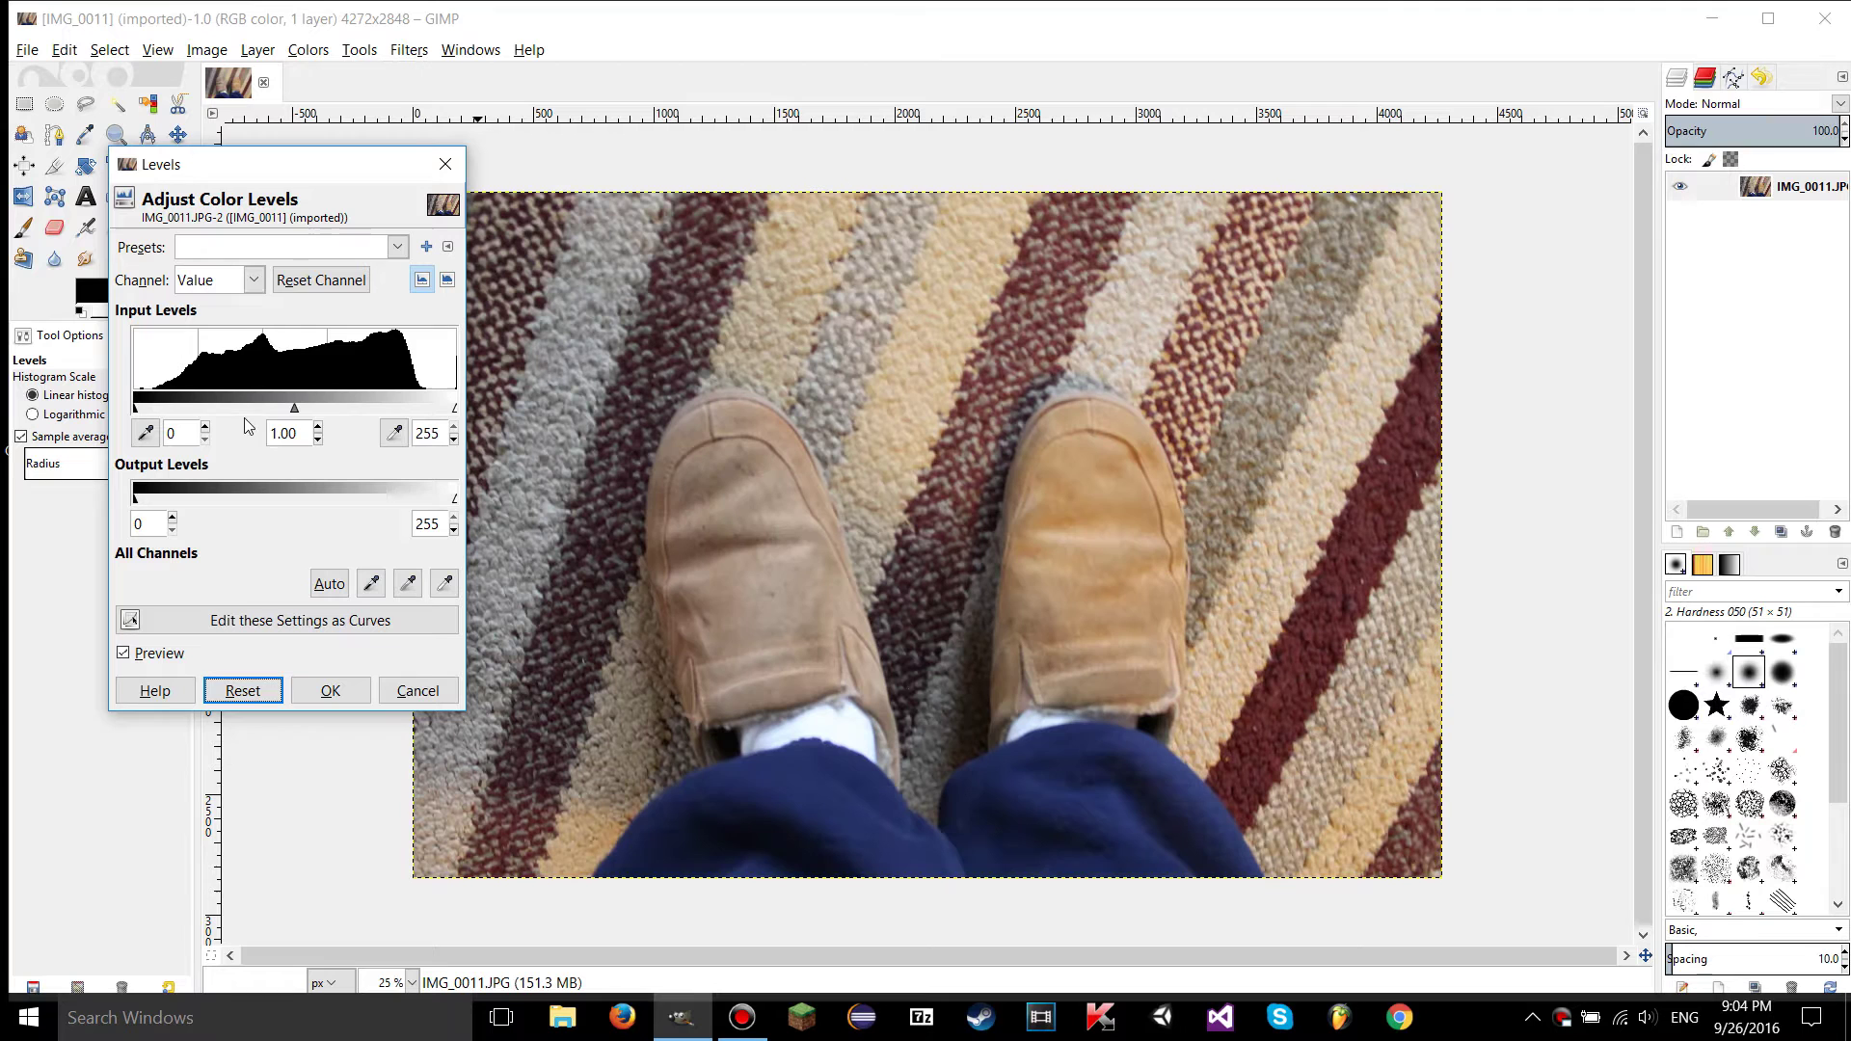
{"action": "left_click_drag", "start_coordinate": [296, 413], "coordinate": [380, 409]}
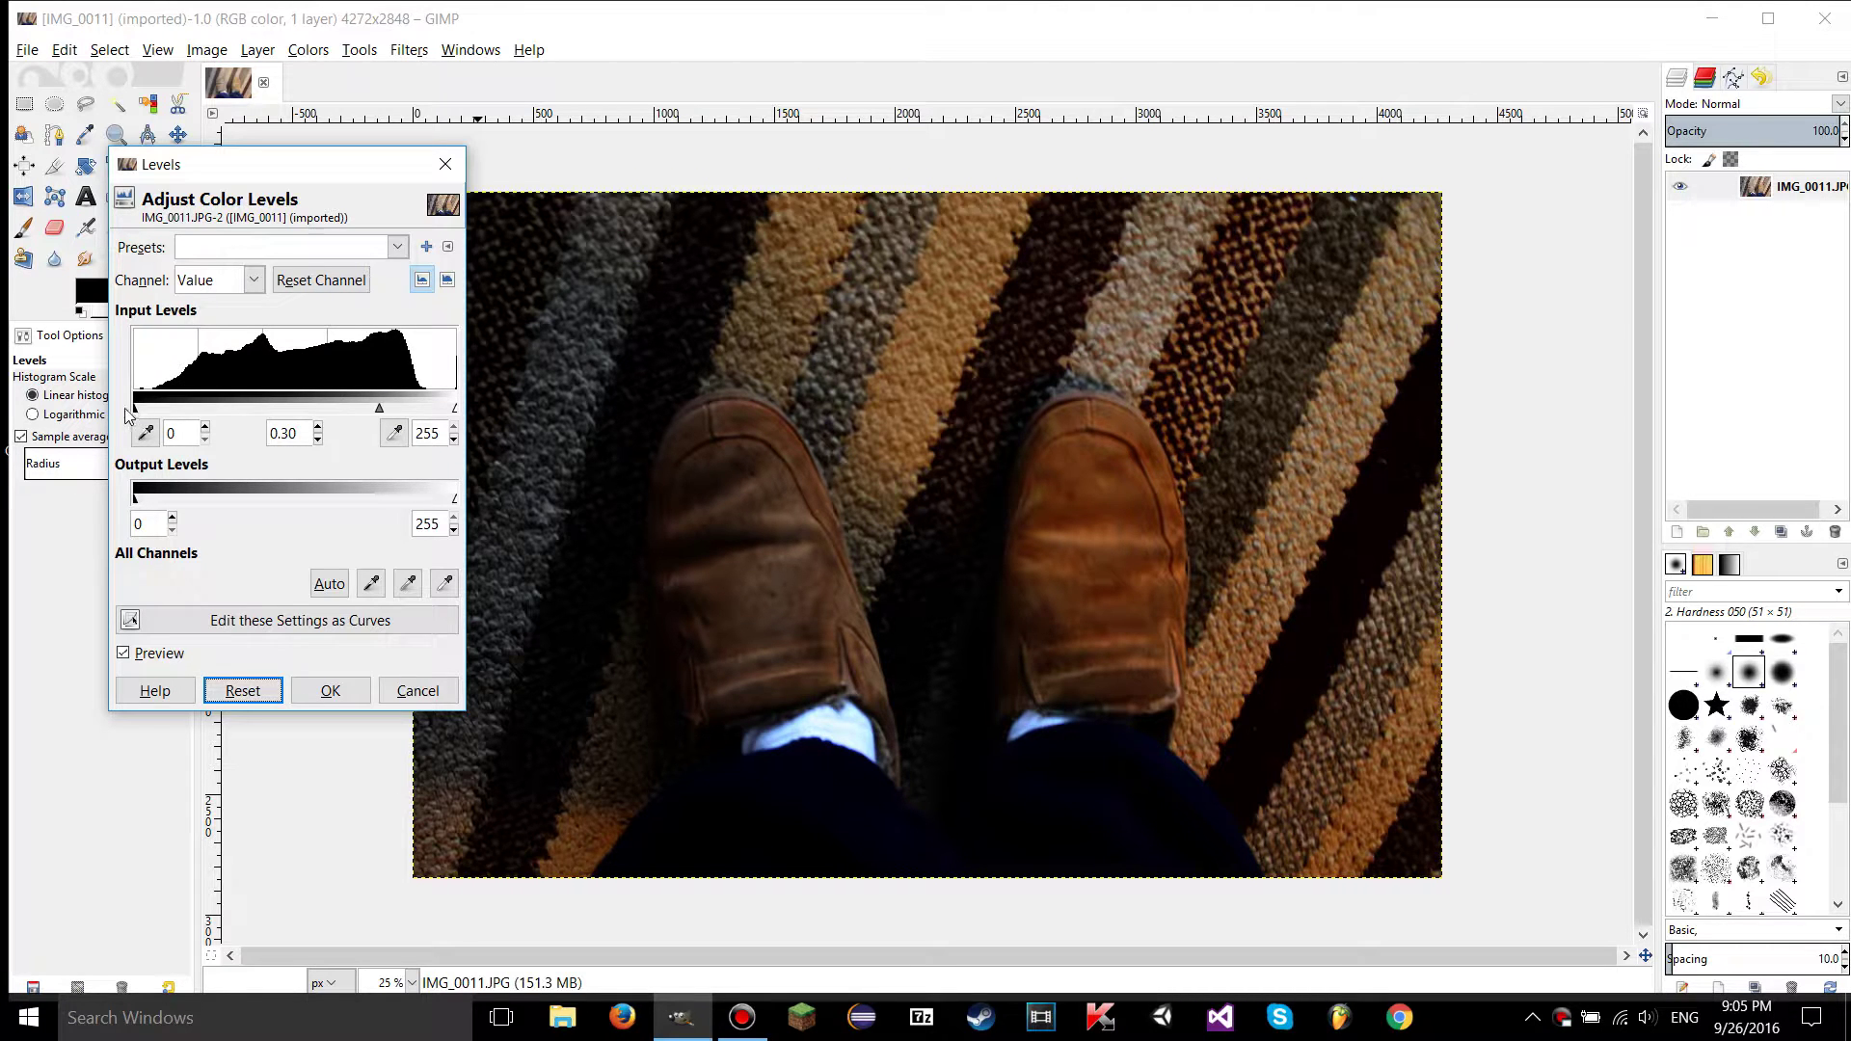
{"action": "left_click", "coordinate": [232, 690]}
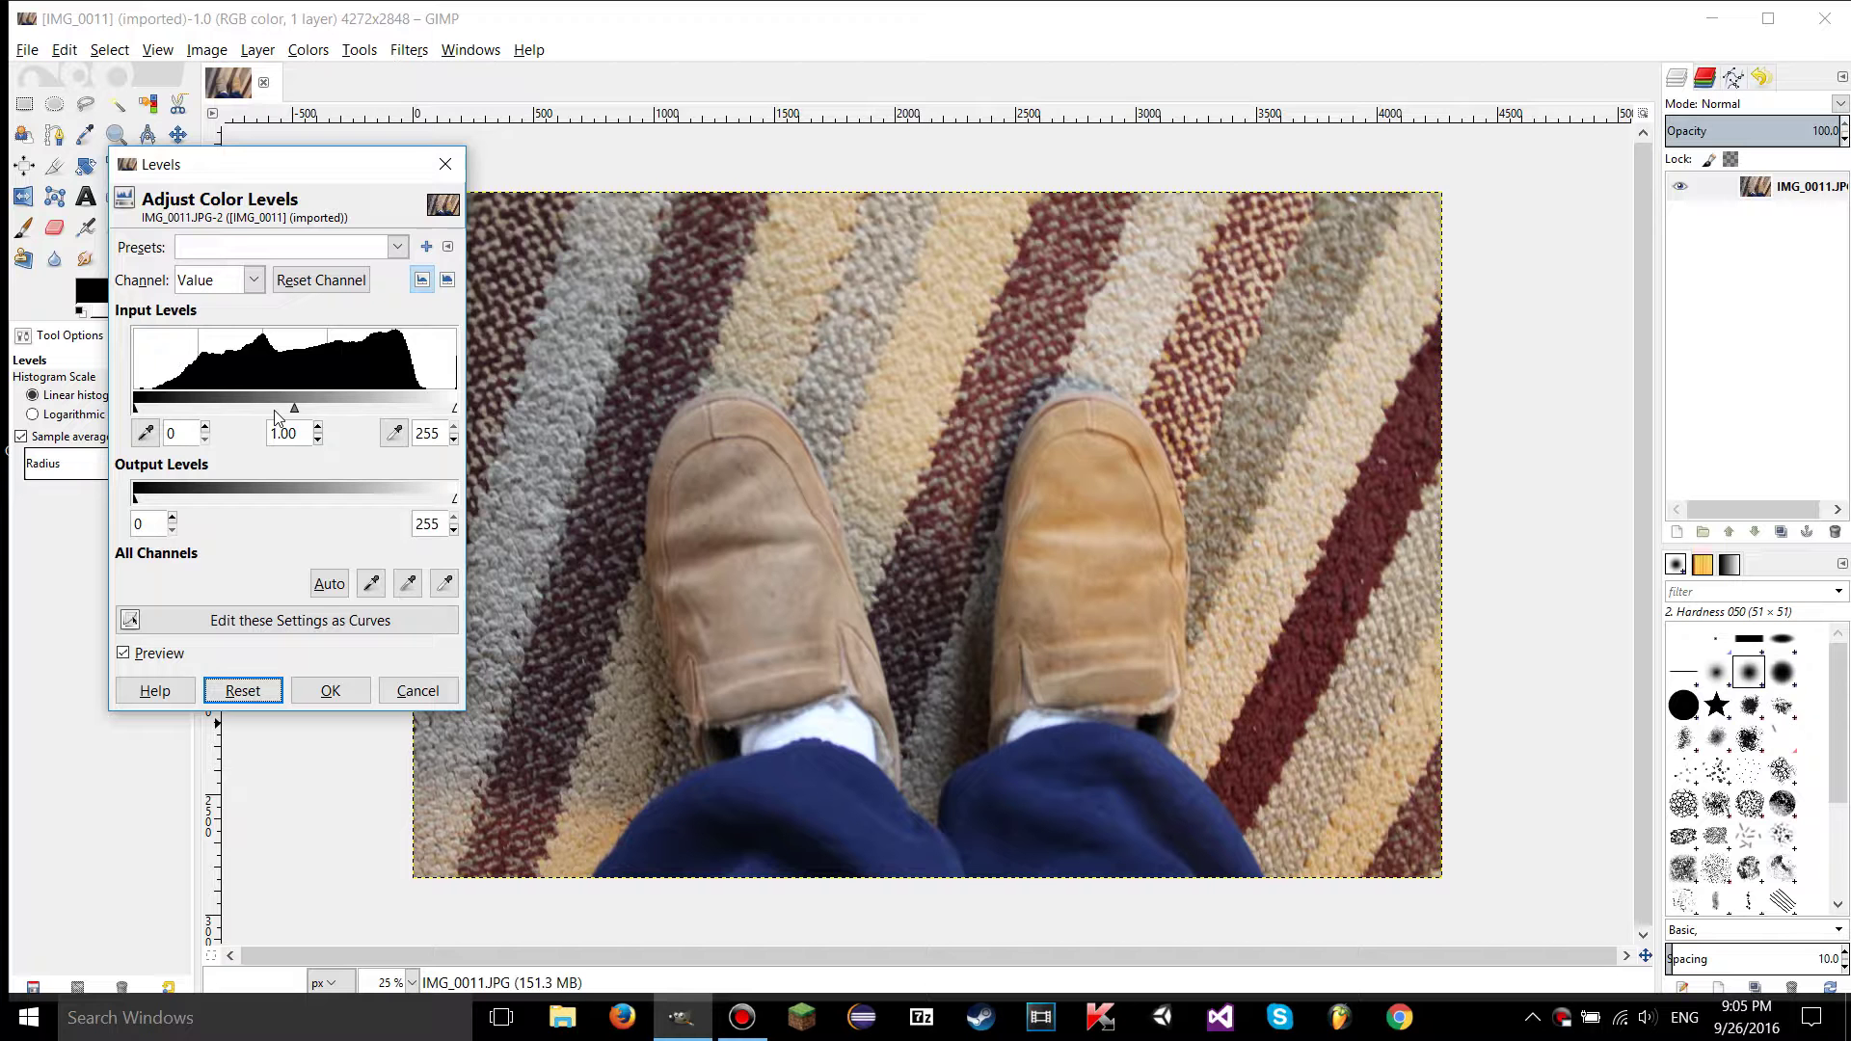
- Pick the Value channel's input black point from the dark red stripe on the right side of the rug
{"action": "left_click", "coordinate": [204, 429]}
{"action": "left_click", "coordinate": [206, 442]}
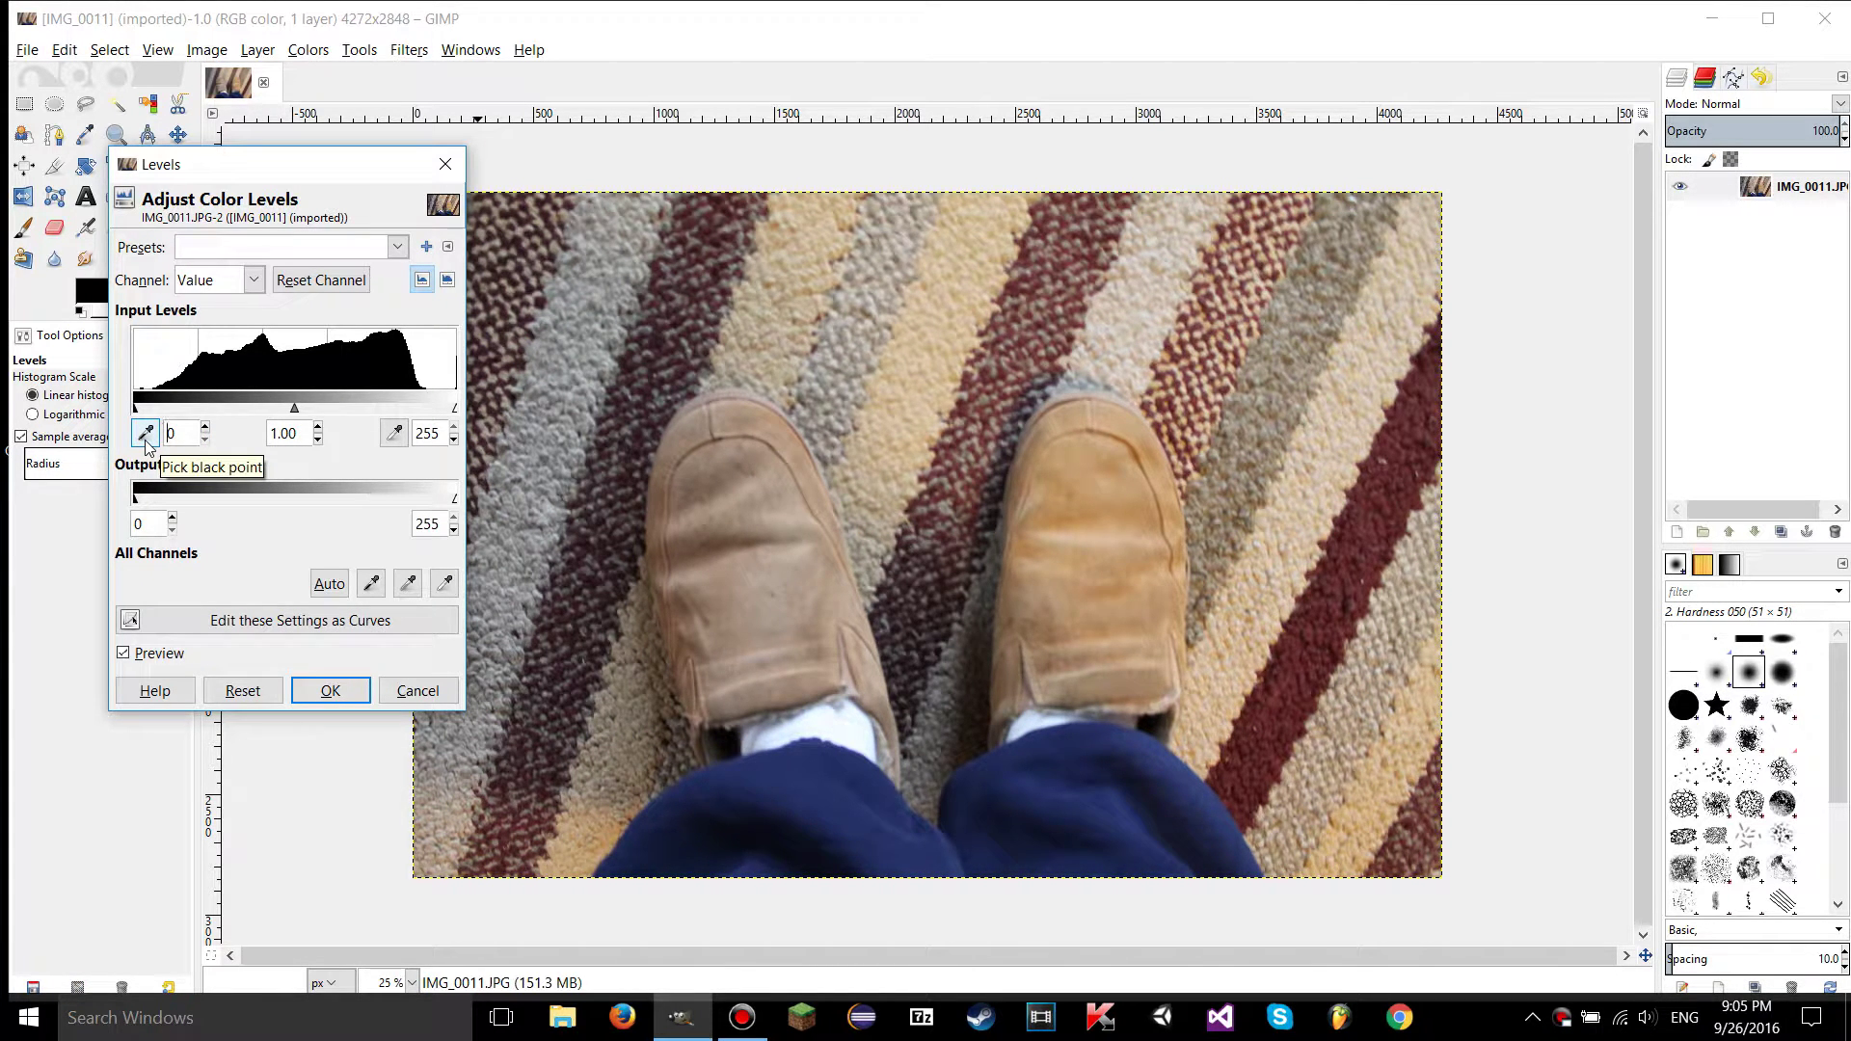
{"action": "left_click", "coordinate": [146, 439]}
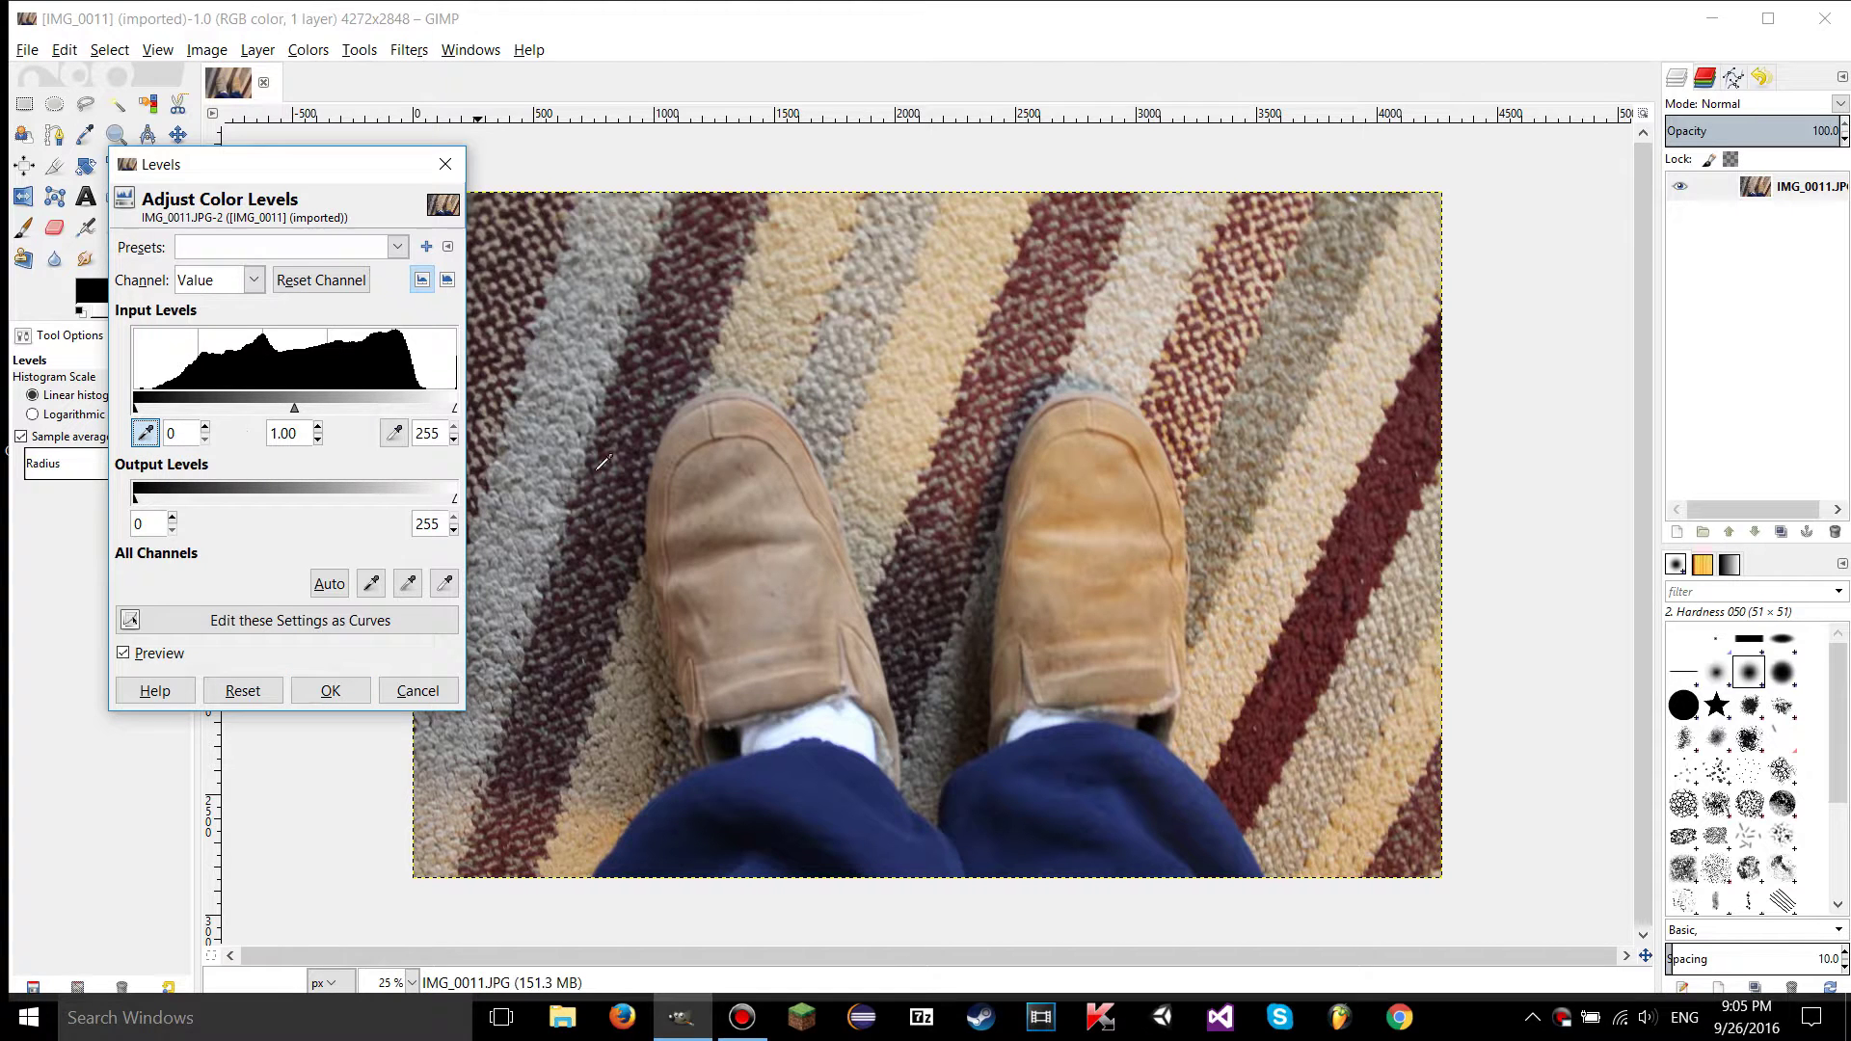
{"action": "left_click", "coordinate": [1392, 502]}
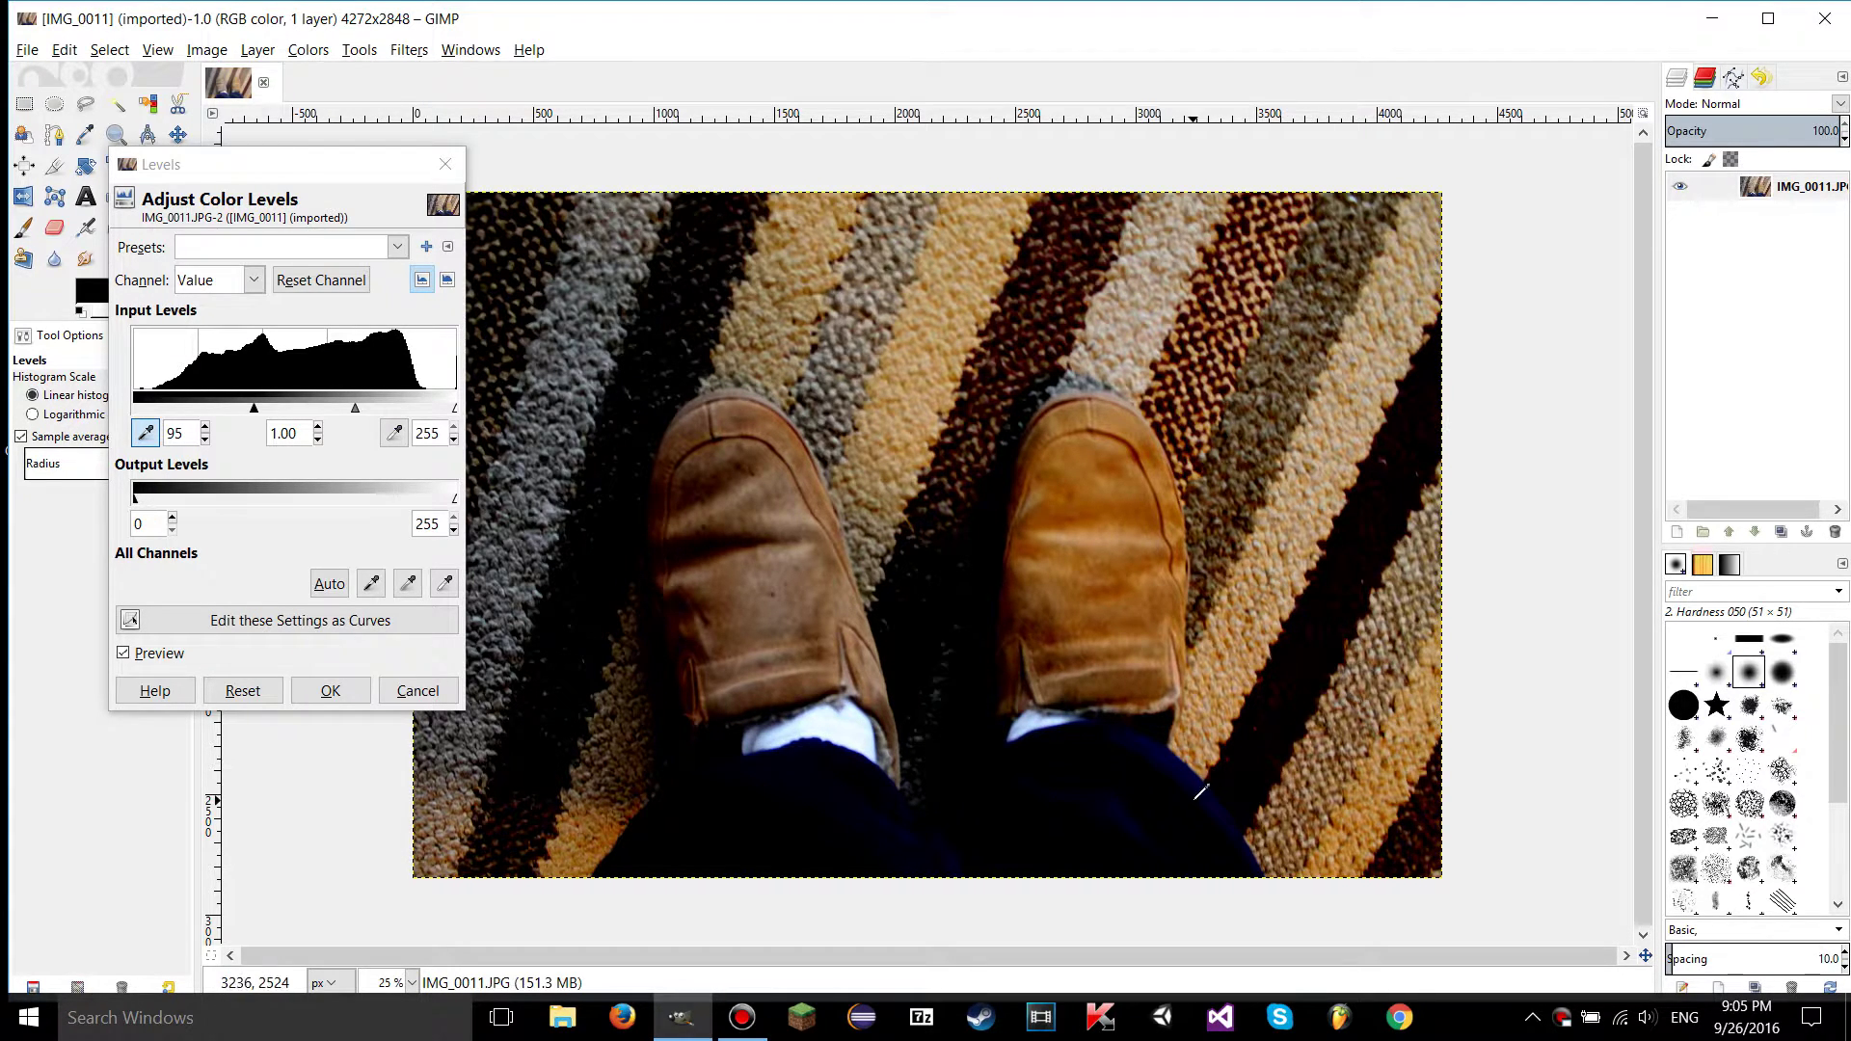
- Move the Levels dialog across the photo to uncover the left slipper, and reset the levels
{"action": "left_click_drag", "start_coordinate": [267, 169], "coordinate": [619, 207]}
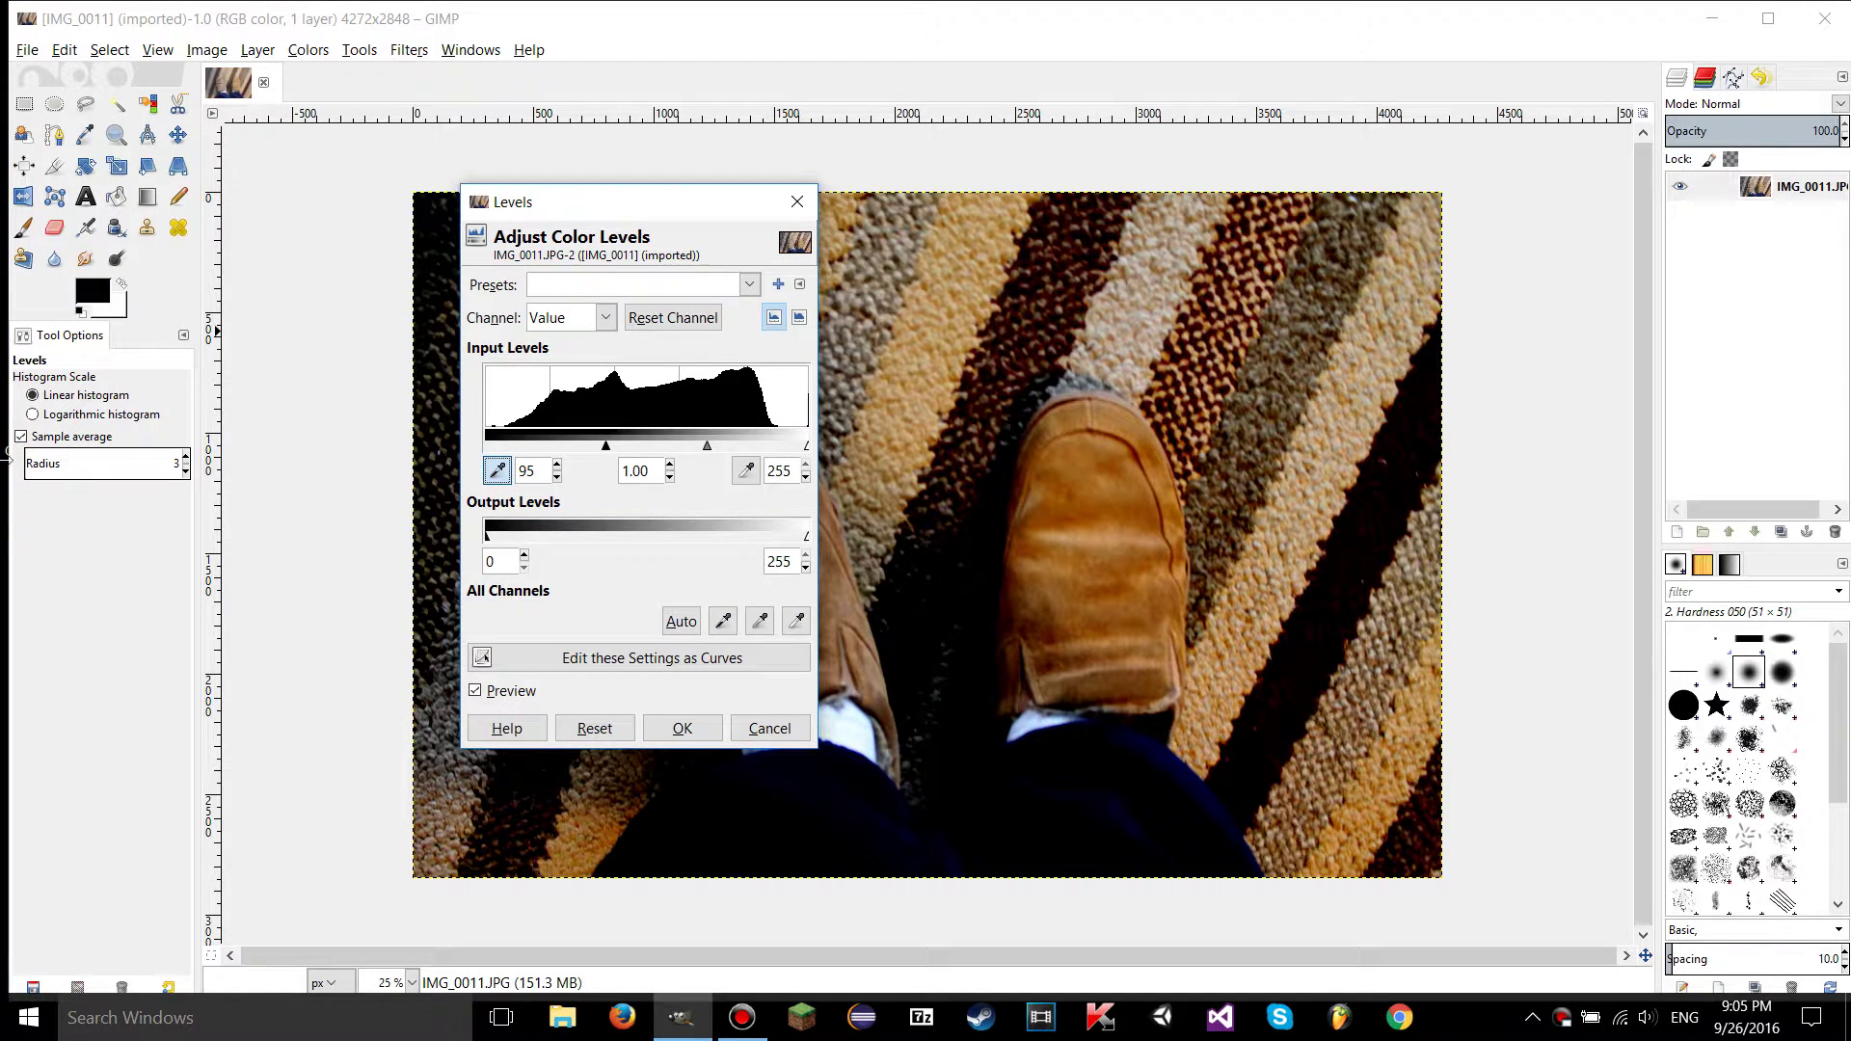
{"action": "left_click_drag", "start_coordinate": [604, 203], "coordinate": [440, 175]}
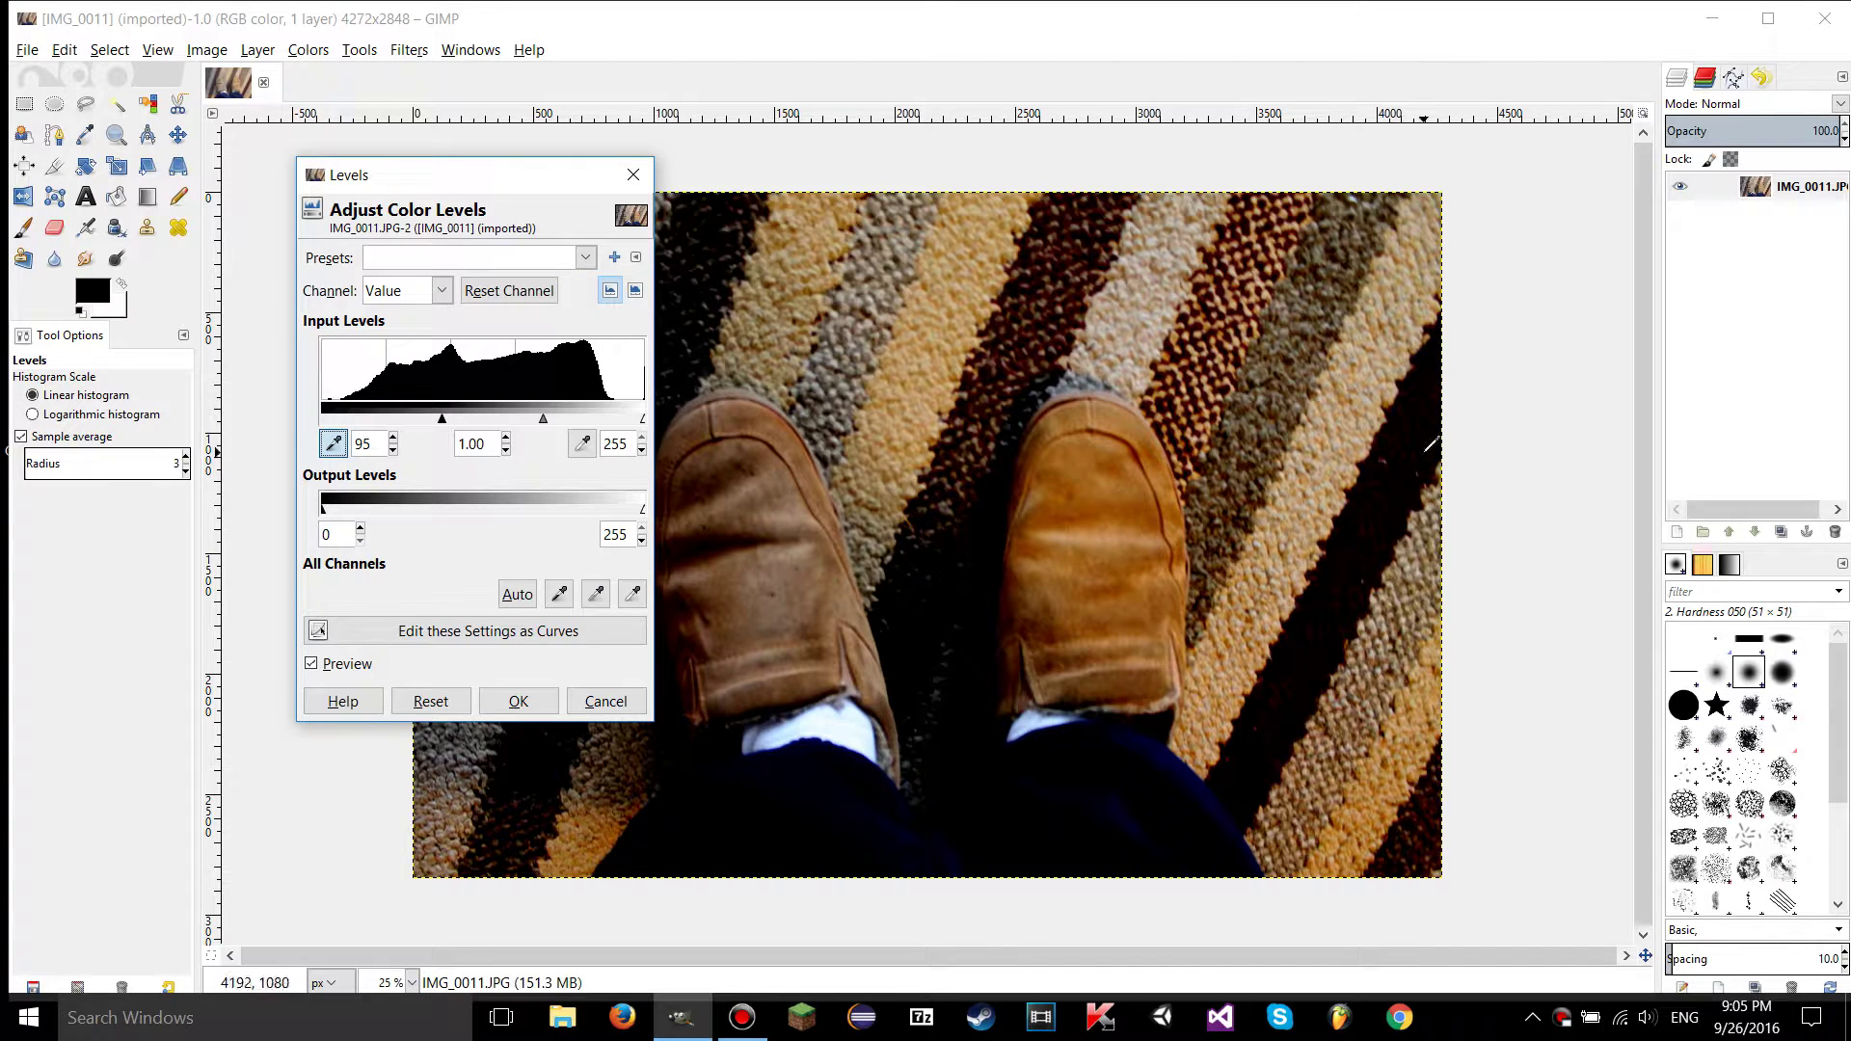
{"action": "left_click", "coordinate": [430, 701]}
- Try picking the Value channel's input white point from the left slipper and from the blue trouser leg, and reset the levels
{"action": "left_click", "coordinate": [583, 449]}
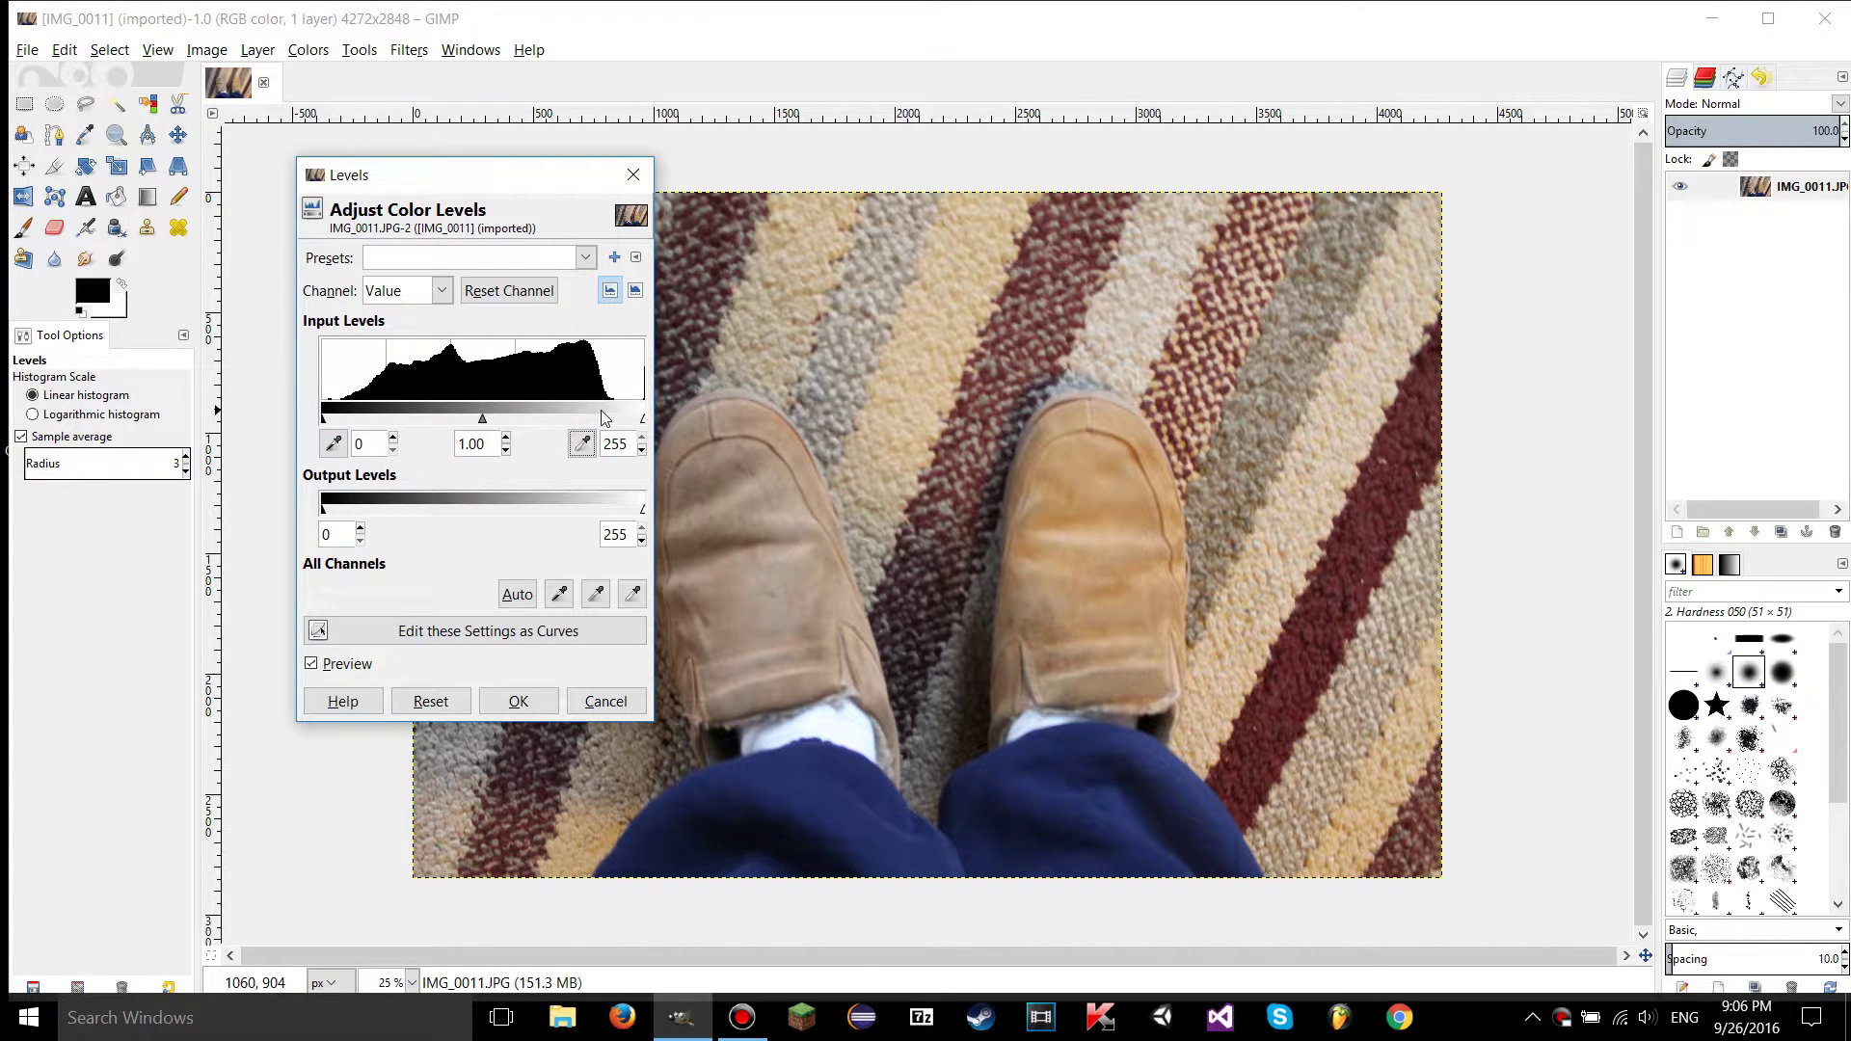
{"action": "left_click_drag", "start_coordinate": [501, 176], "coordinate": [320, 187]}
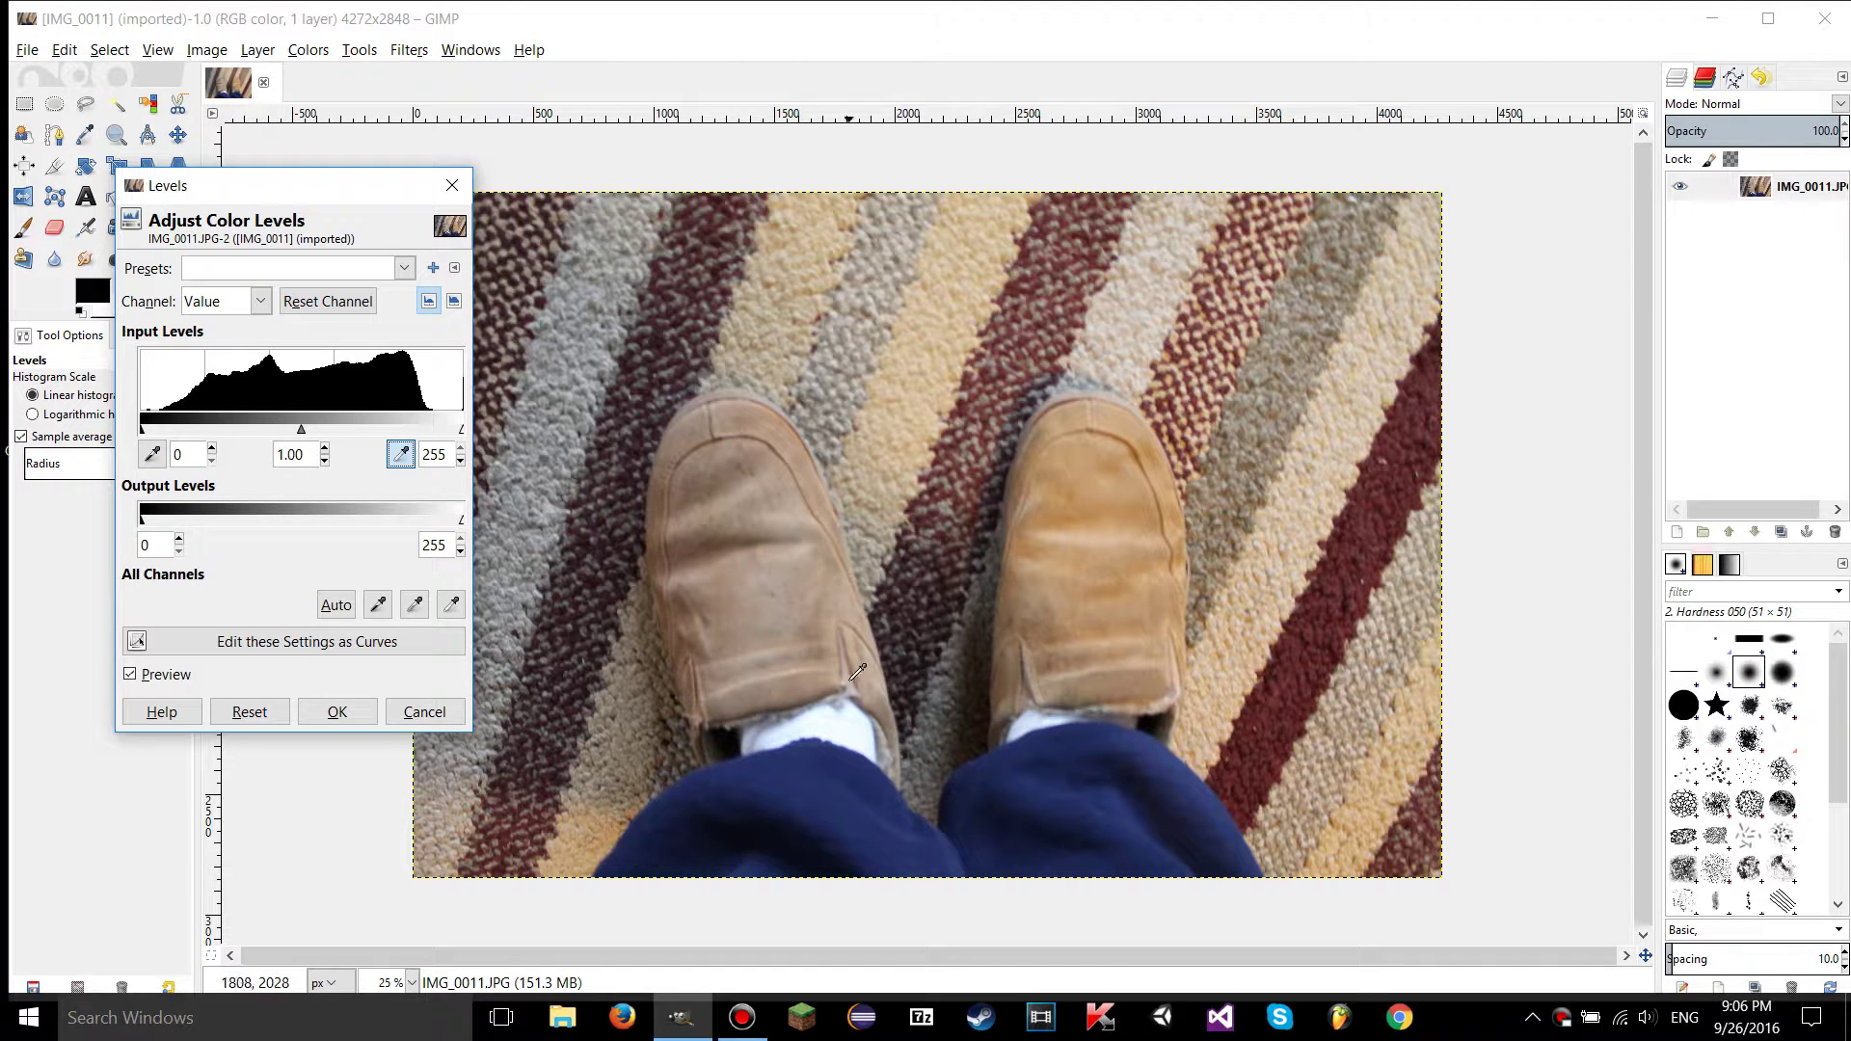
{"action": "left_click", "coordinate": [829, 647]}
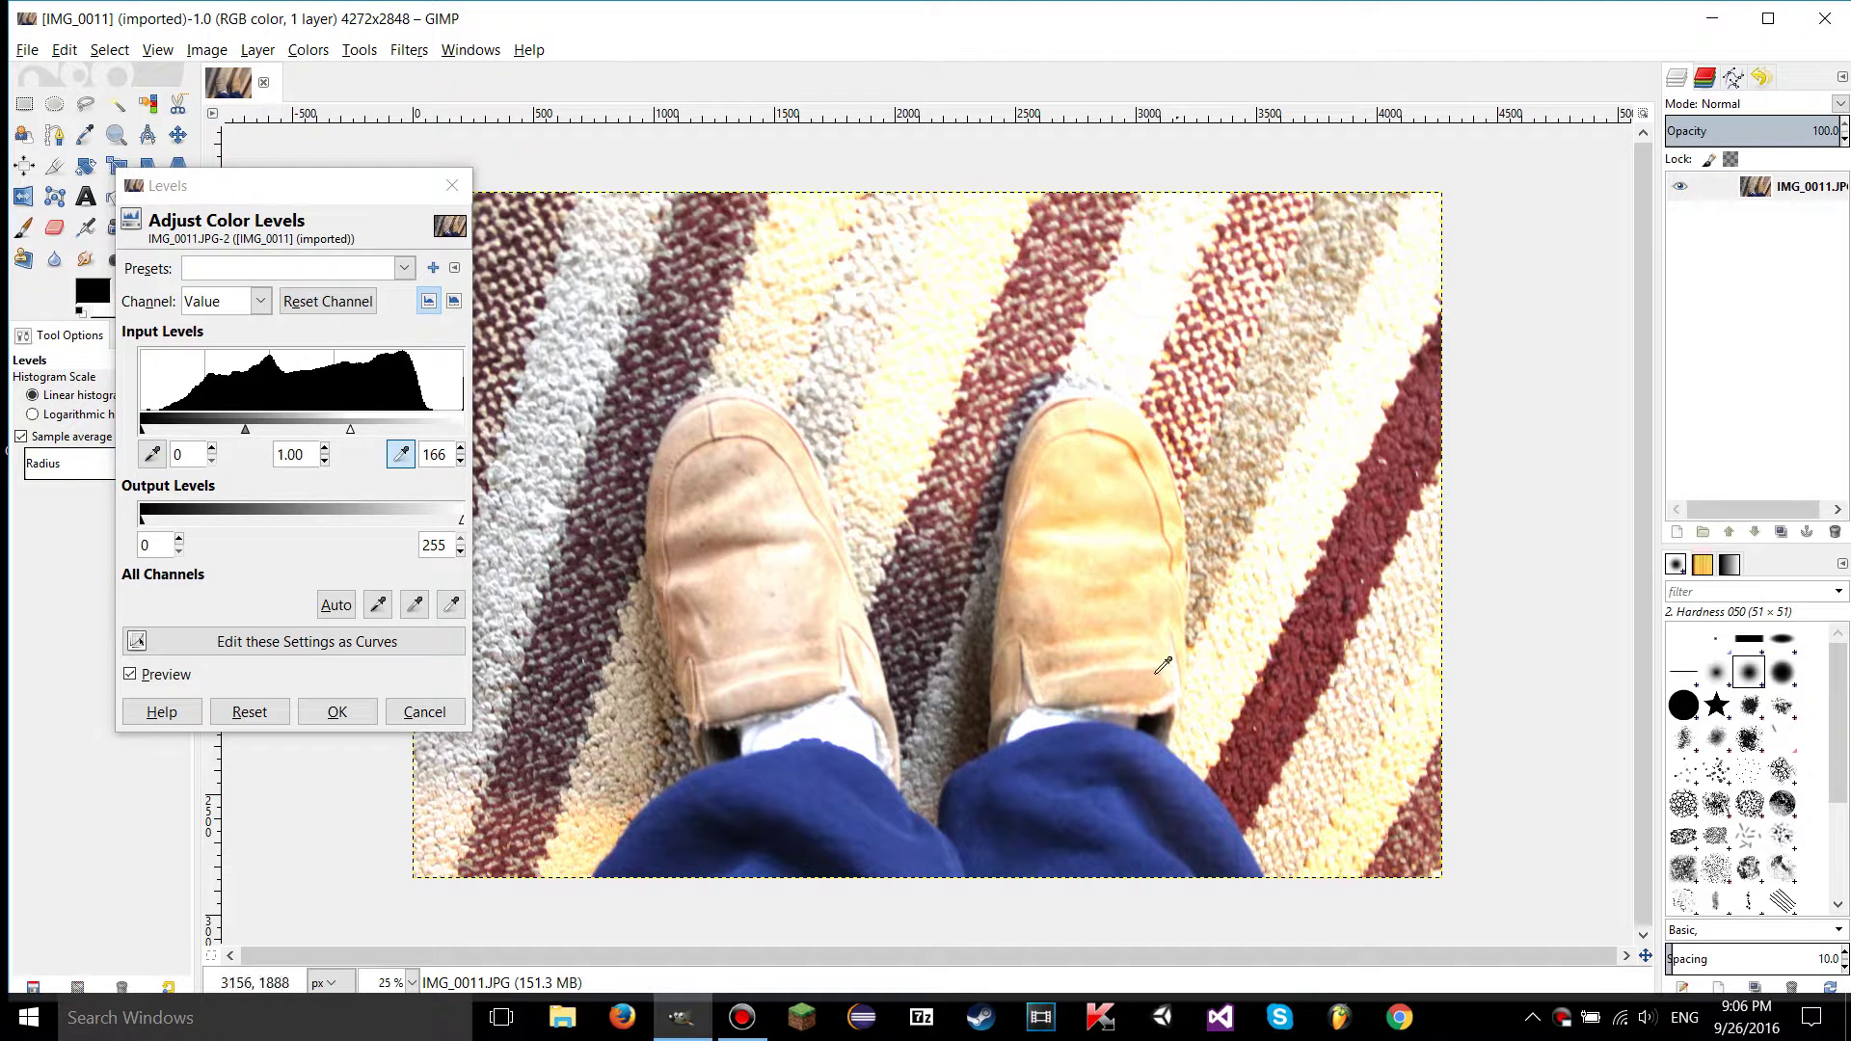
{"action": "left_click", "coordinate": [1146, 791]}
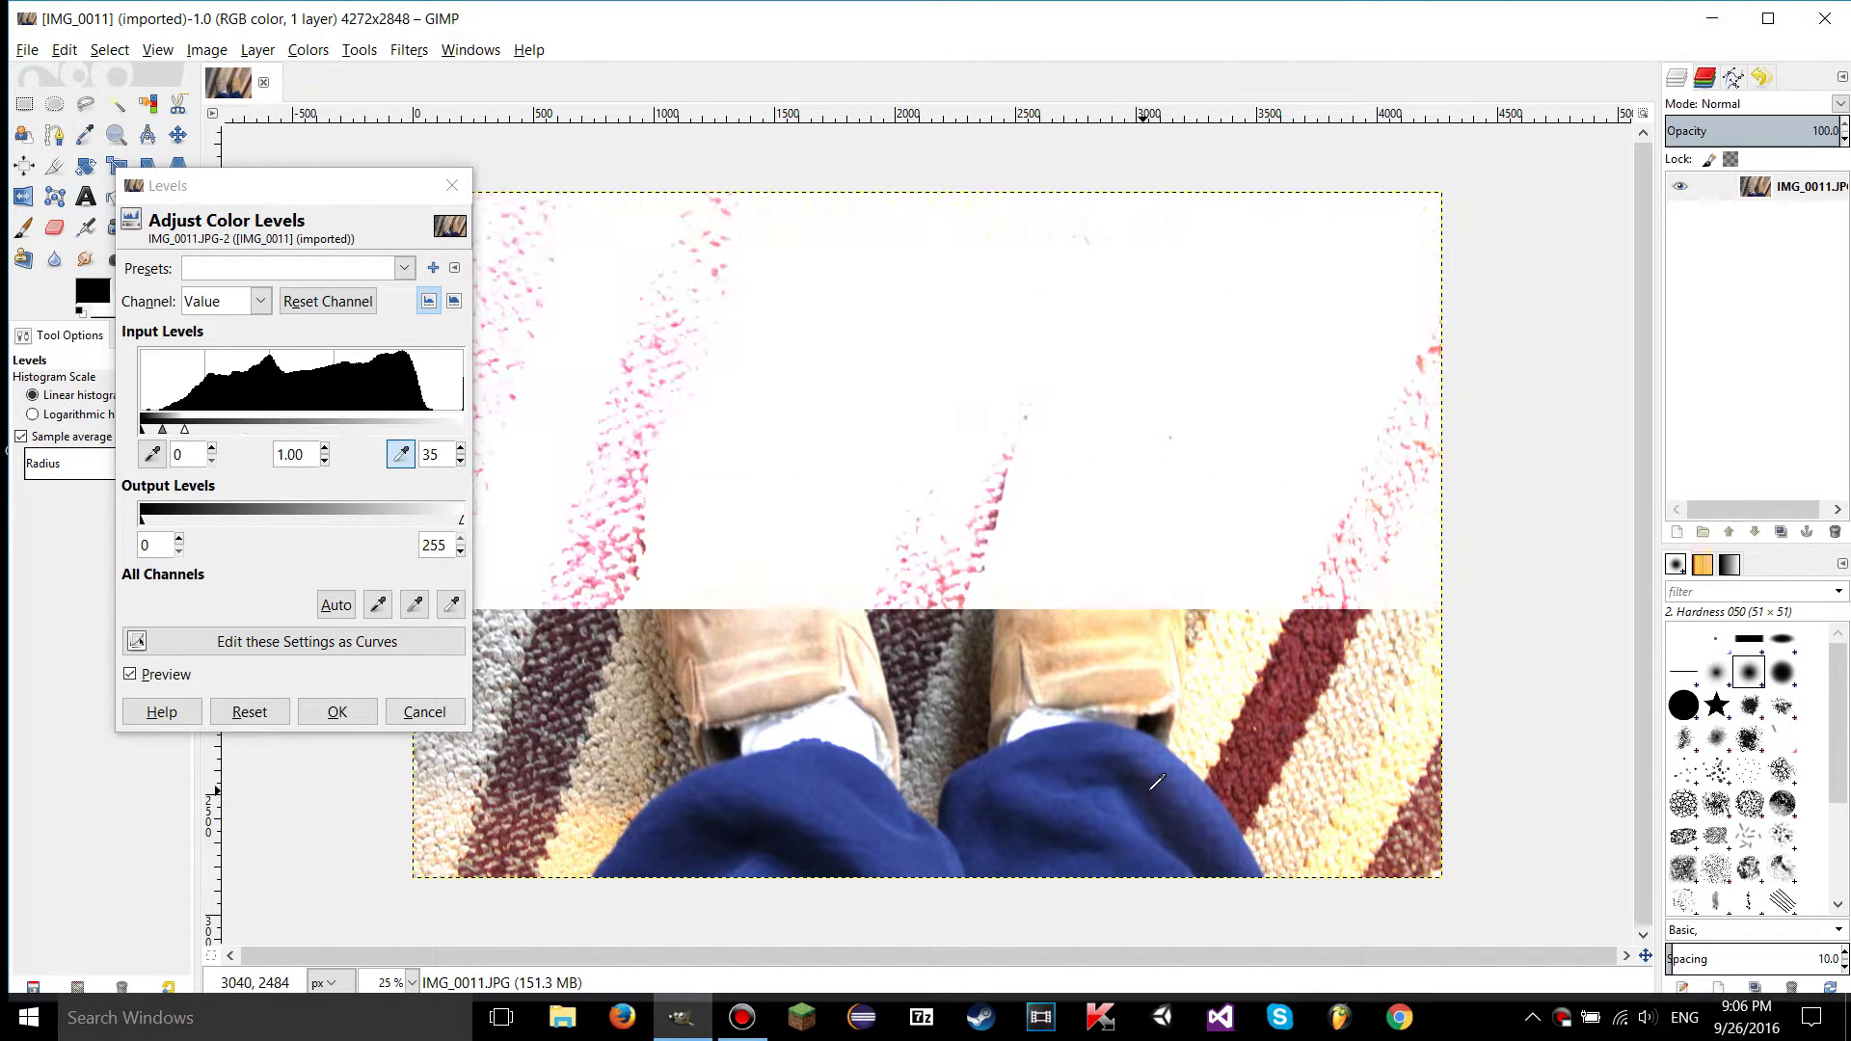
{"action": "left_click", "coordinate": [249, 712]}
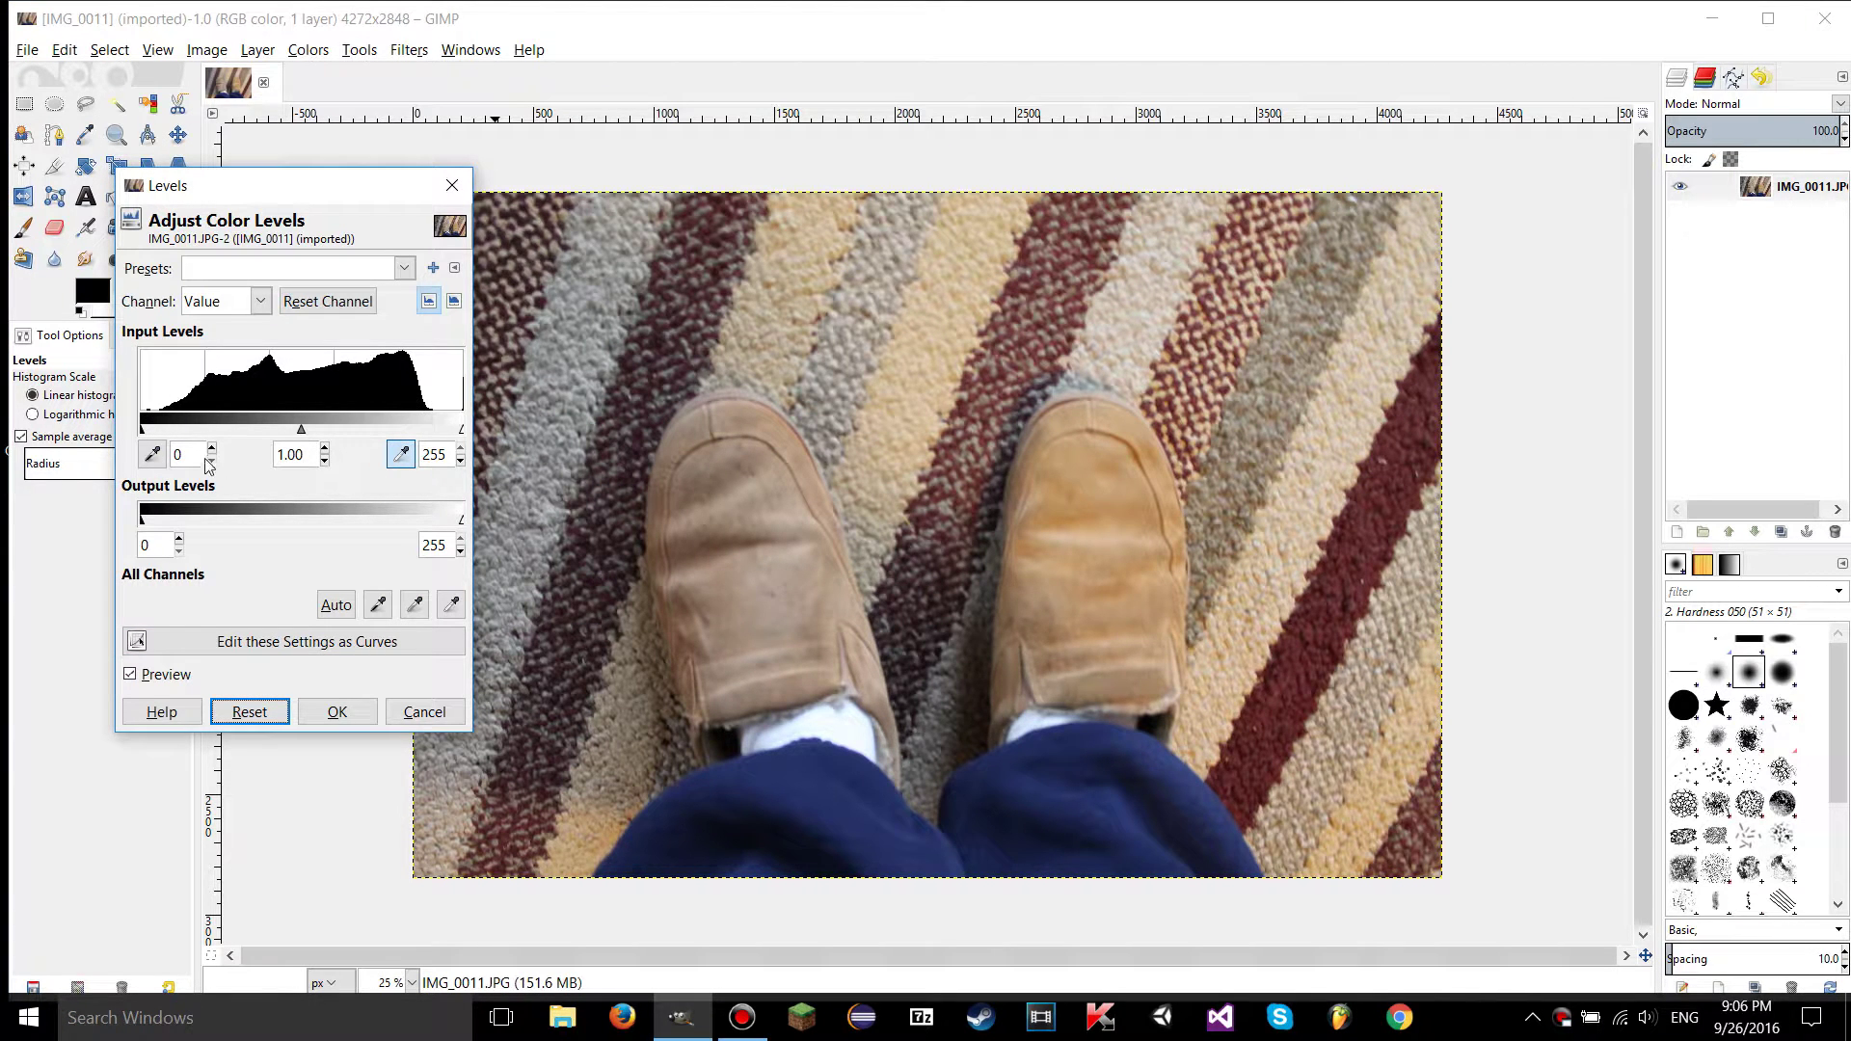
- Enlarge the Levels dialog to examine the Value histogram, and shrink it back to a compact size
{"action": "left_click", "coordinate": [227, 302]}
{"action": "left_click", "coordinate": [228, 302]}
{"action": "left_click_drag", "start_coordinate": [476, 737], "coordinate": [1581, 853]}
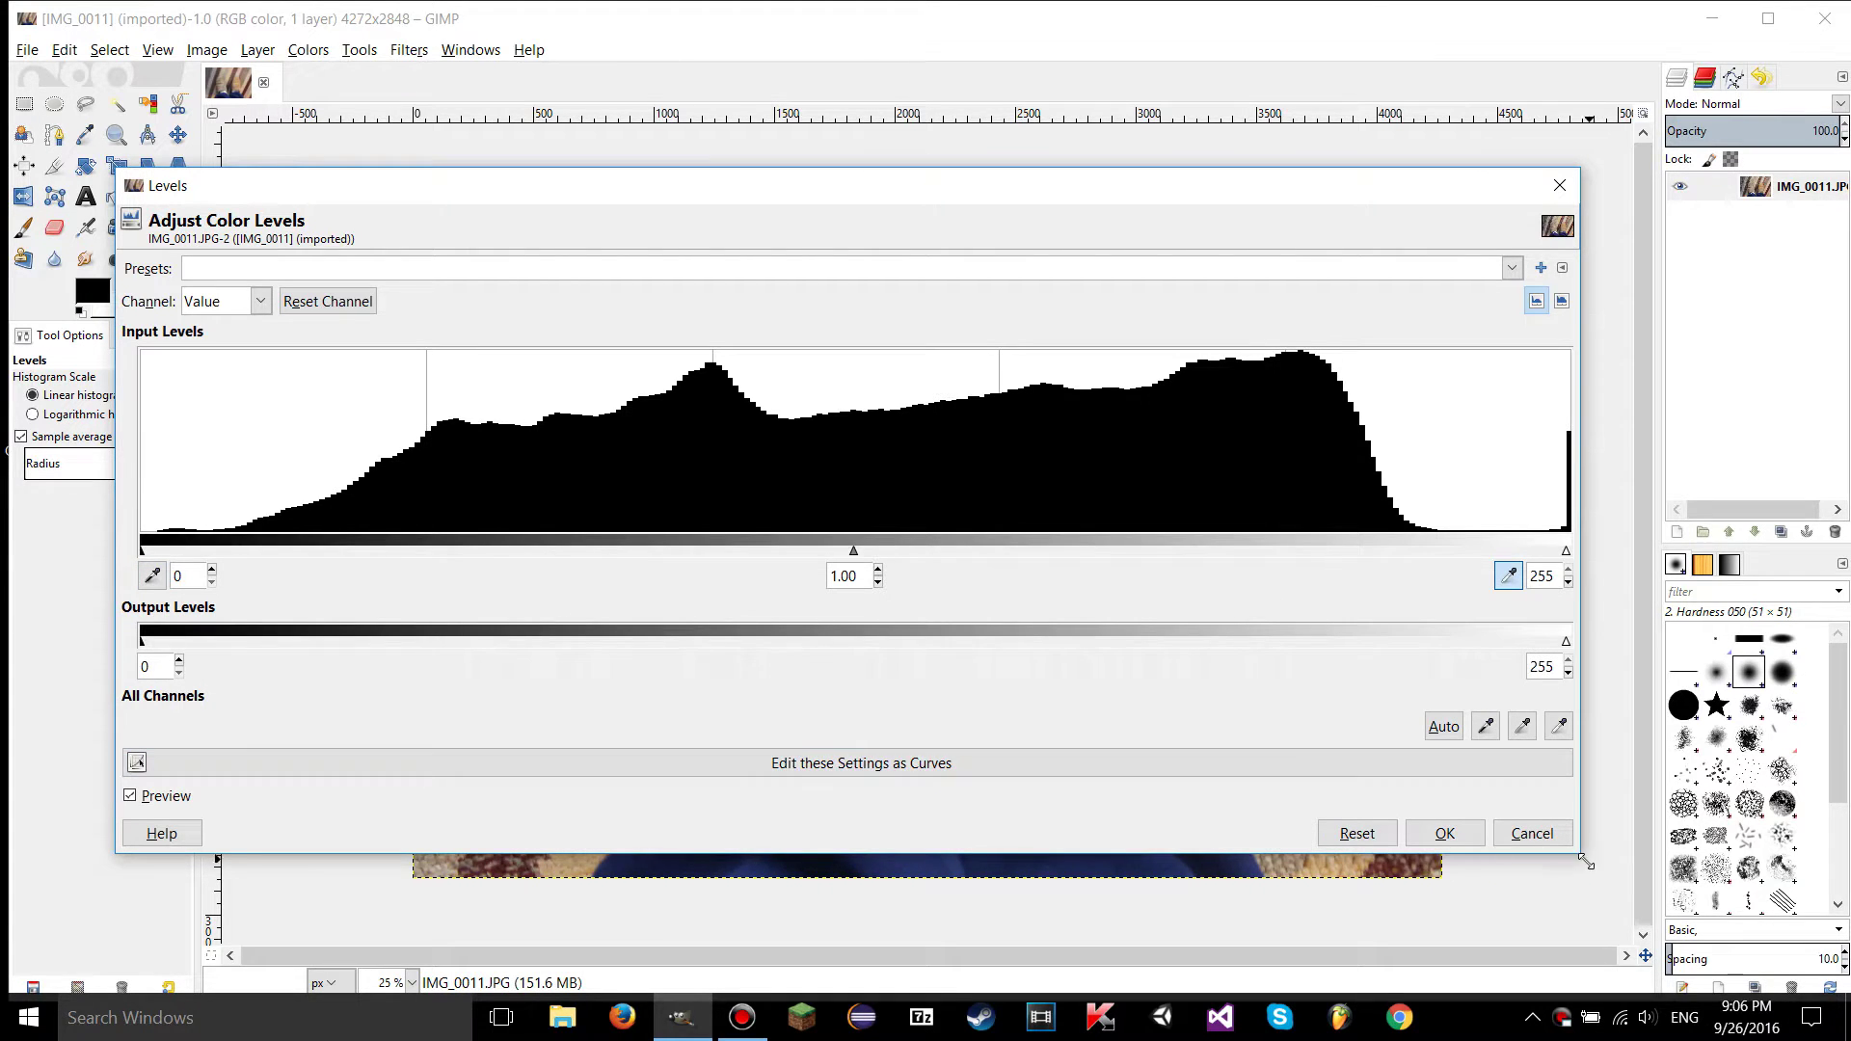
{"action": "left_click_drag", "start_coordinate": [1581, 855], "coordinate": [472, 731]}
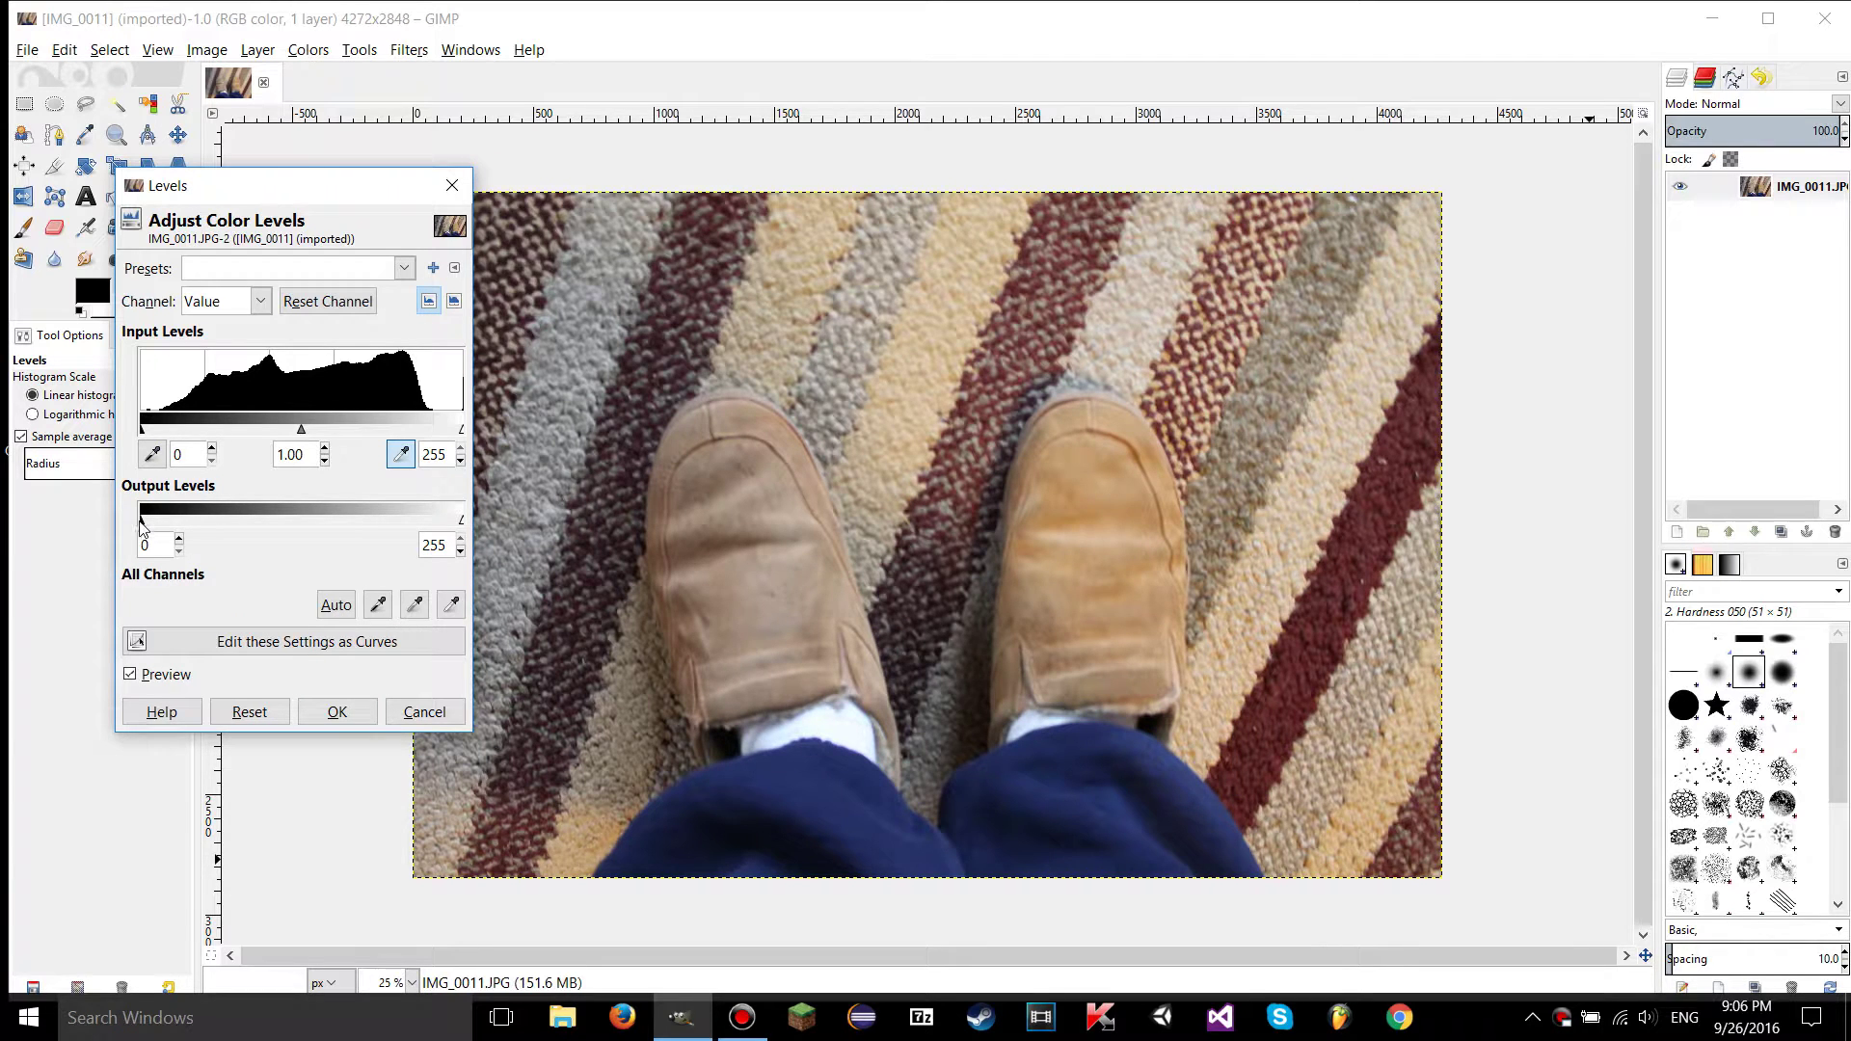
- Try an output black level of 137 and an output white level of 100 on the Value channel, resetting the levels after each
{"action": "left_click_drag", "start_coordinate": [145, 520], "coordinate": [313, 520]}
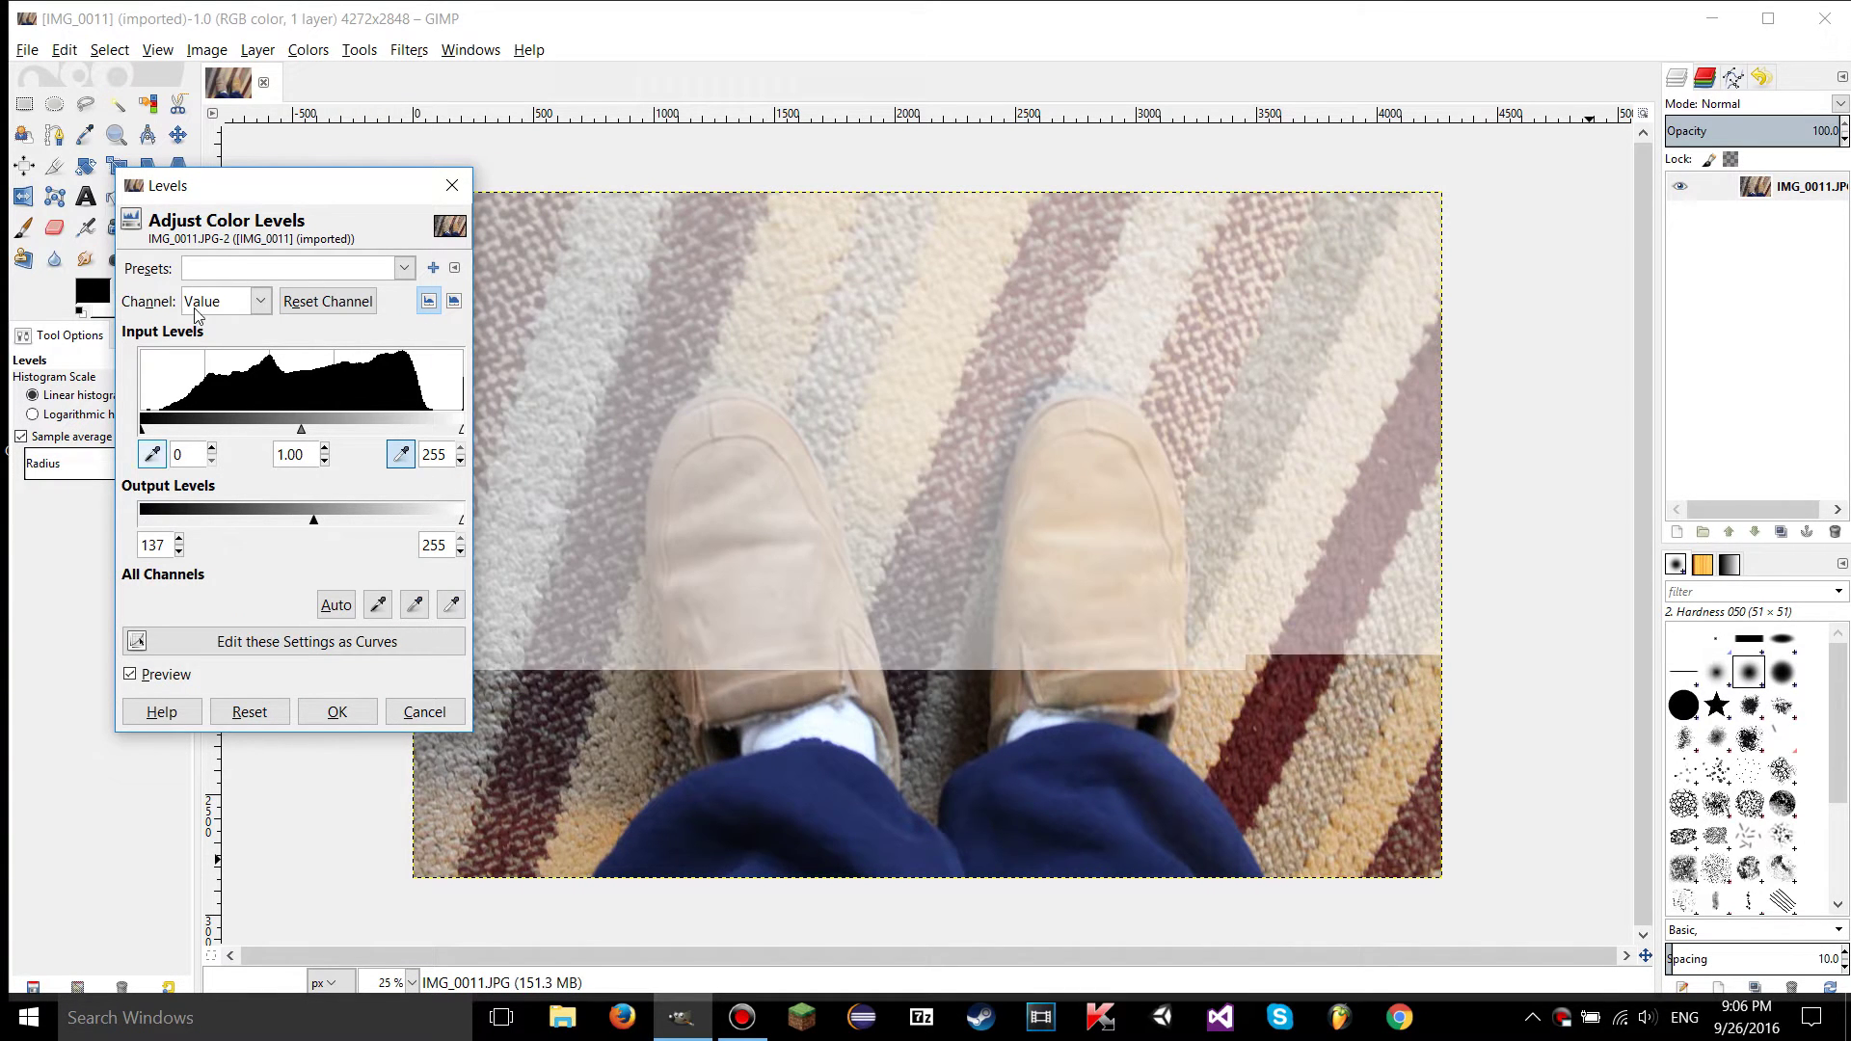
{"action": "left_click_drag", "start_coordinate": [231, 187], "coordinate": [151, 160]}
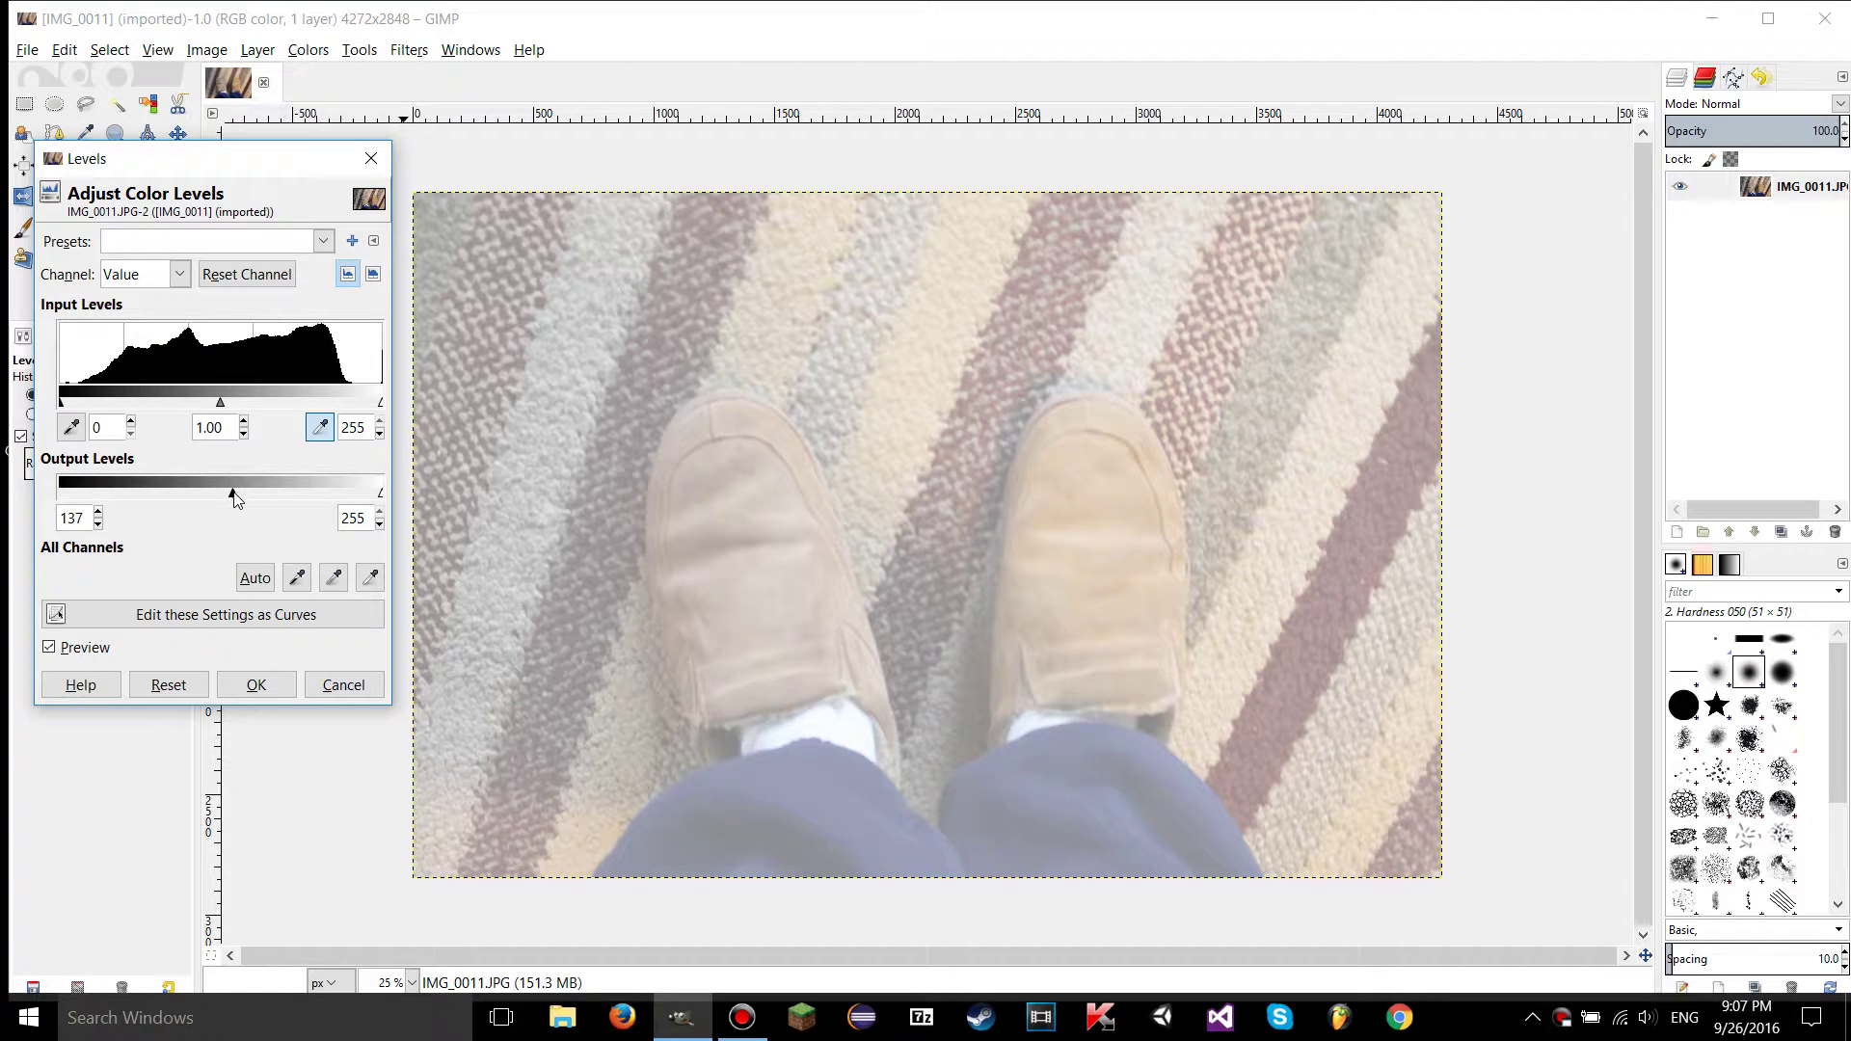
{"action": "left_click", "coordinate": [168, 685]}
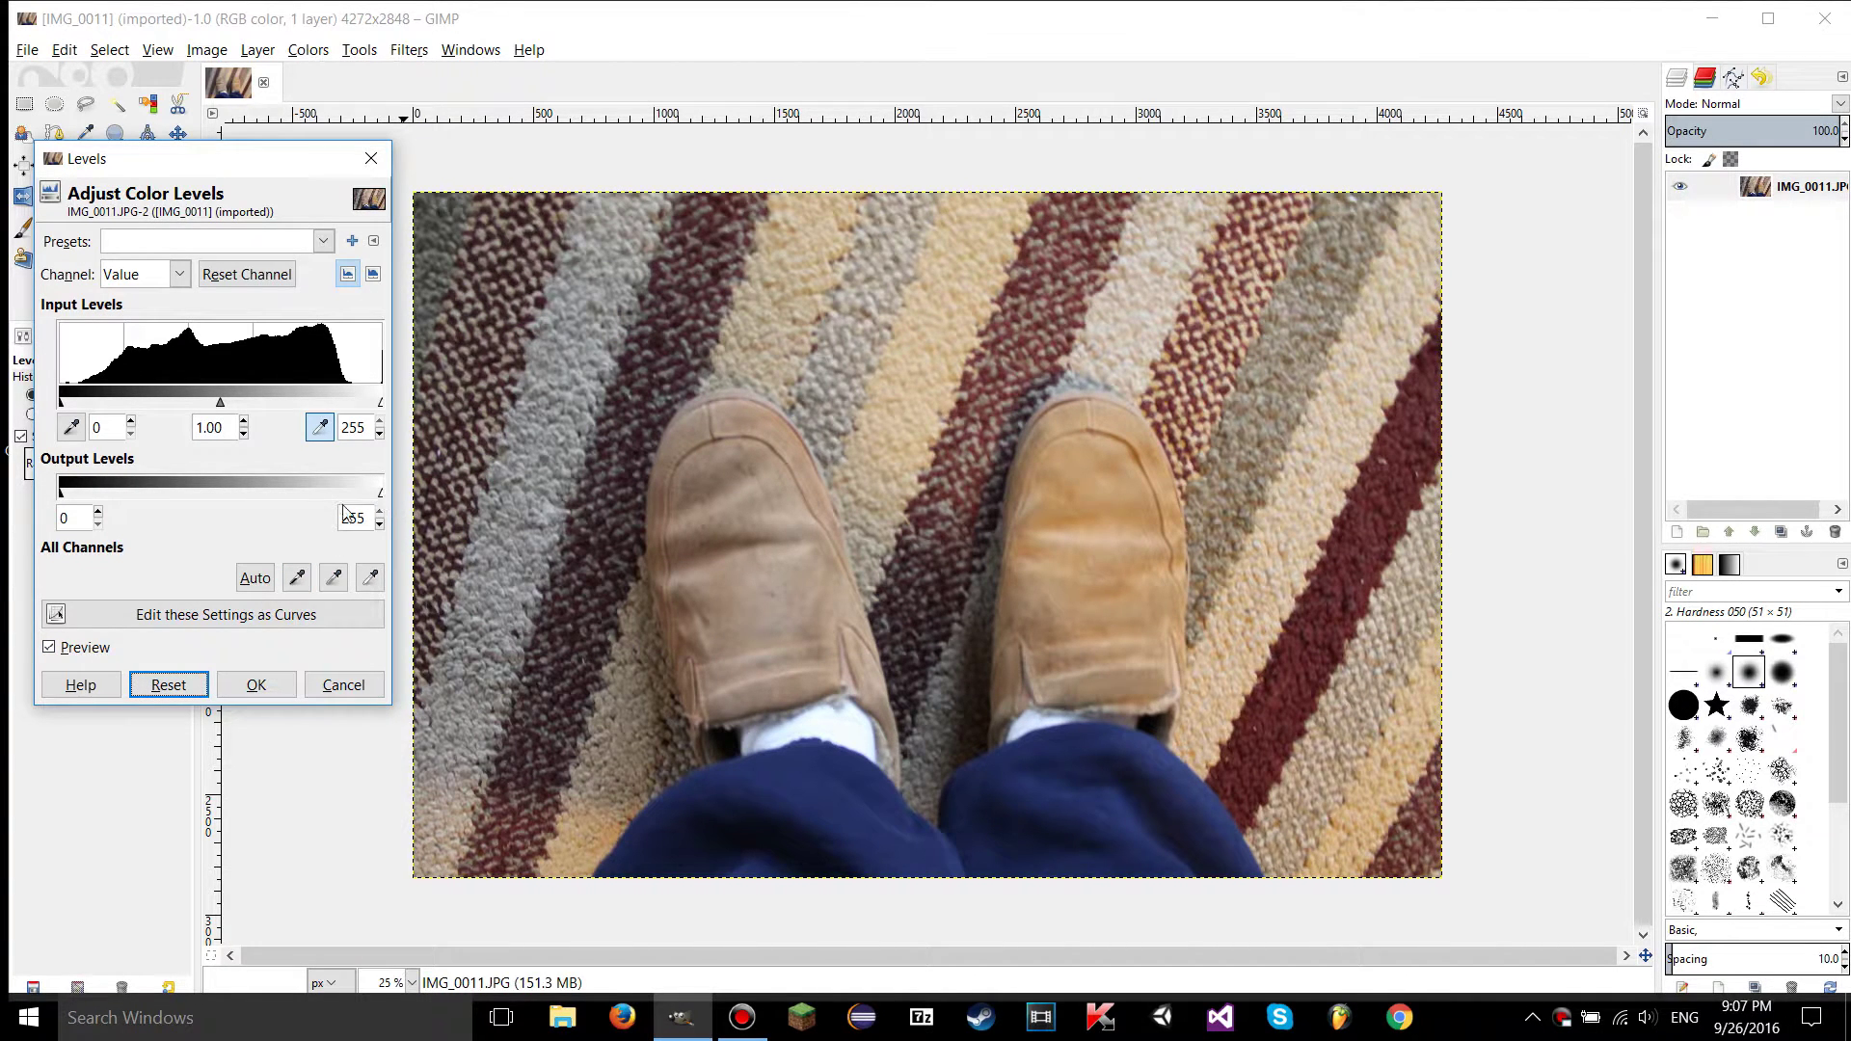
{"action": "left_click_drag", "start_coordinate": [383, 502], "coordinate": [185, 494]}
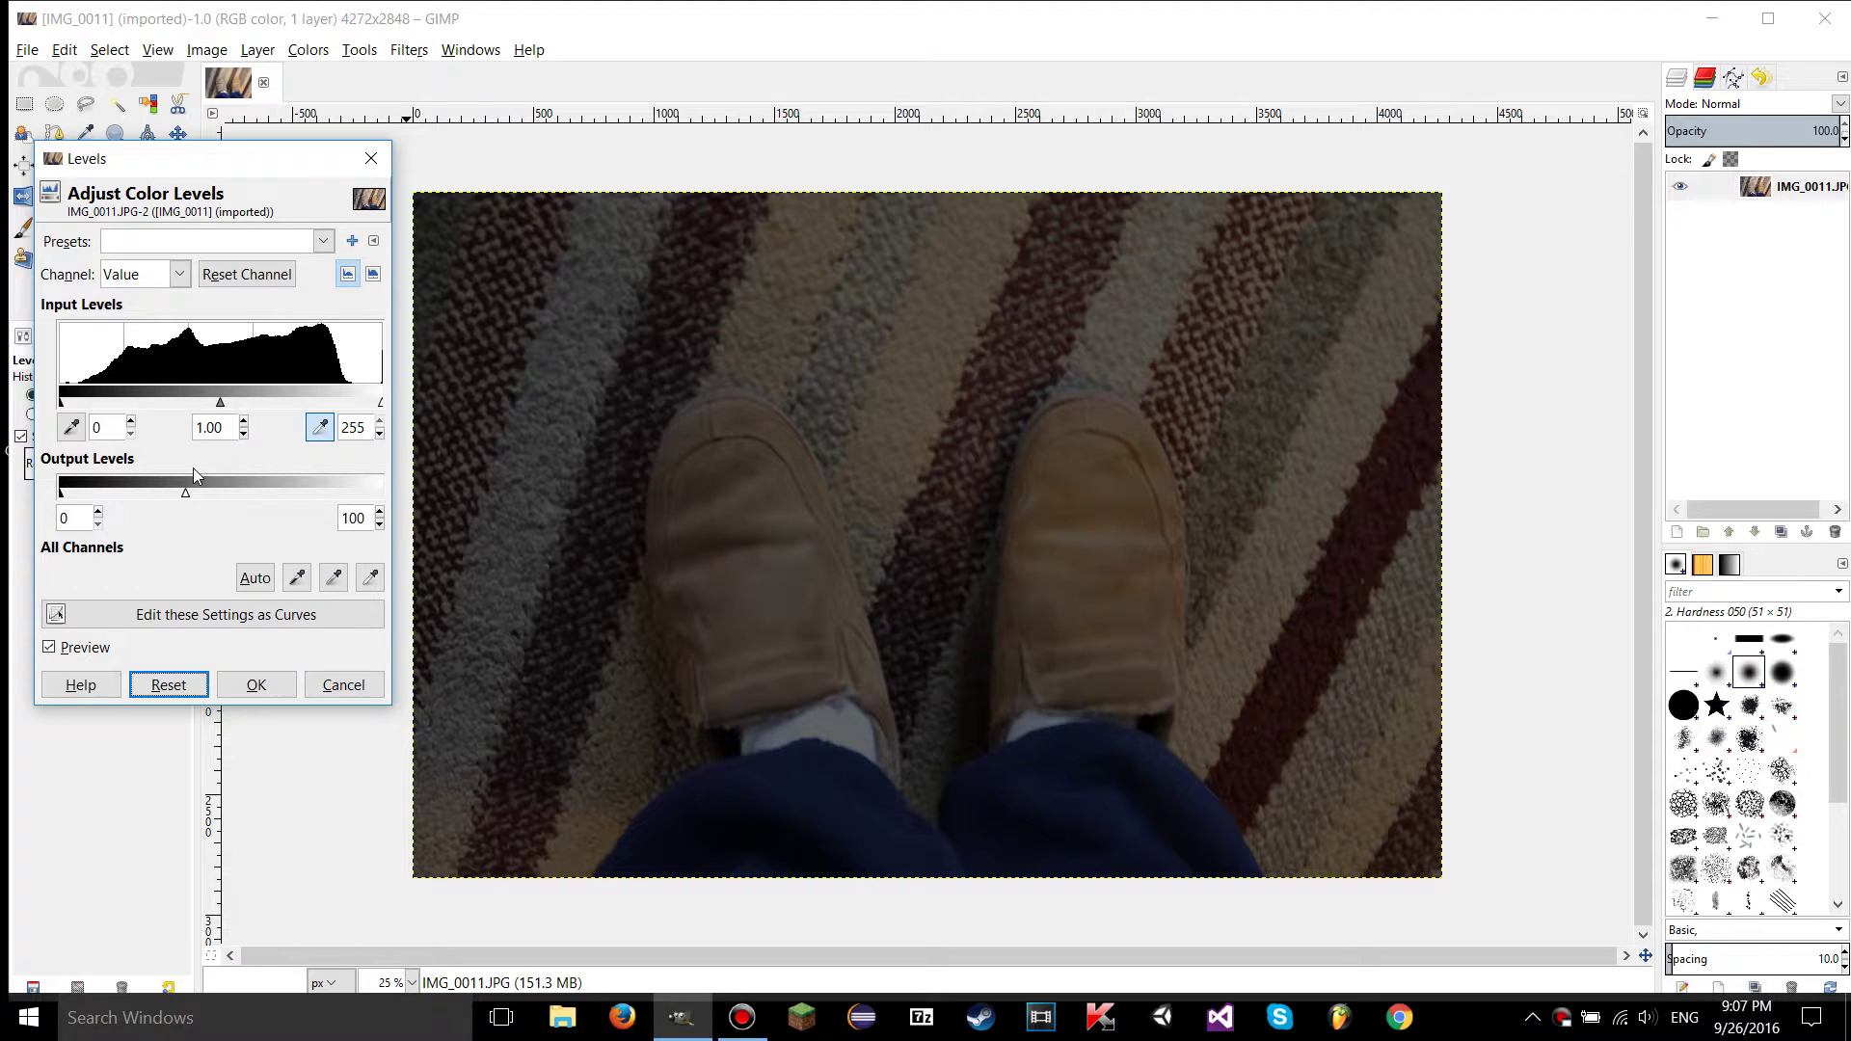
{"action": "left_click", "coordinate": [170, 684]}
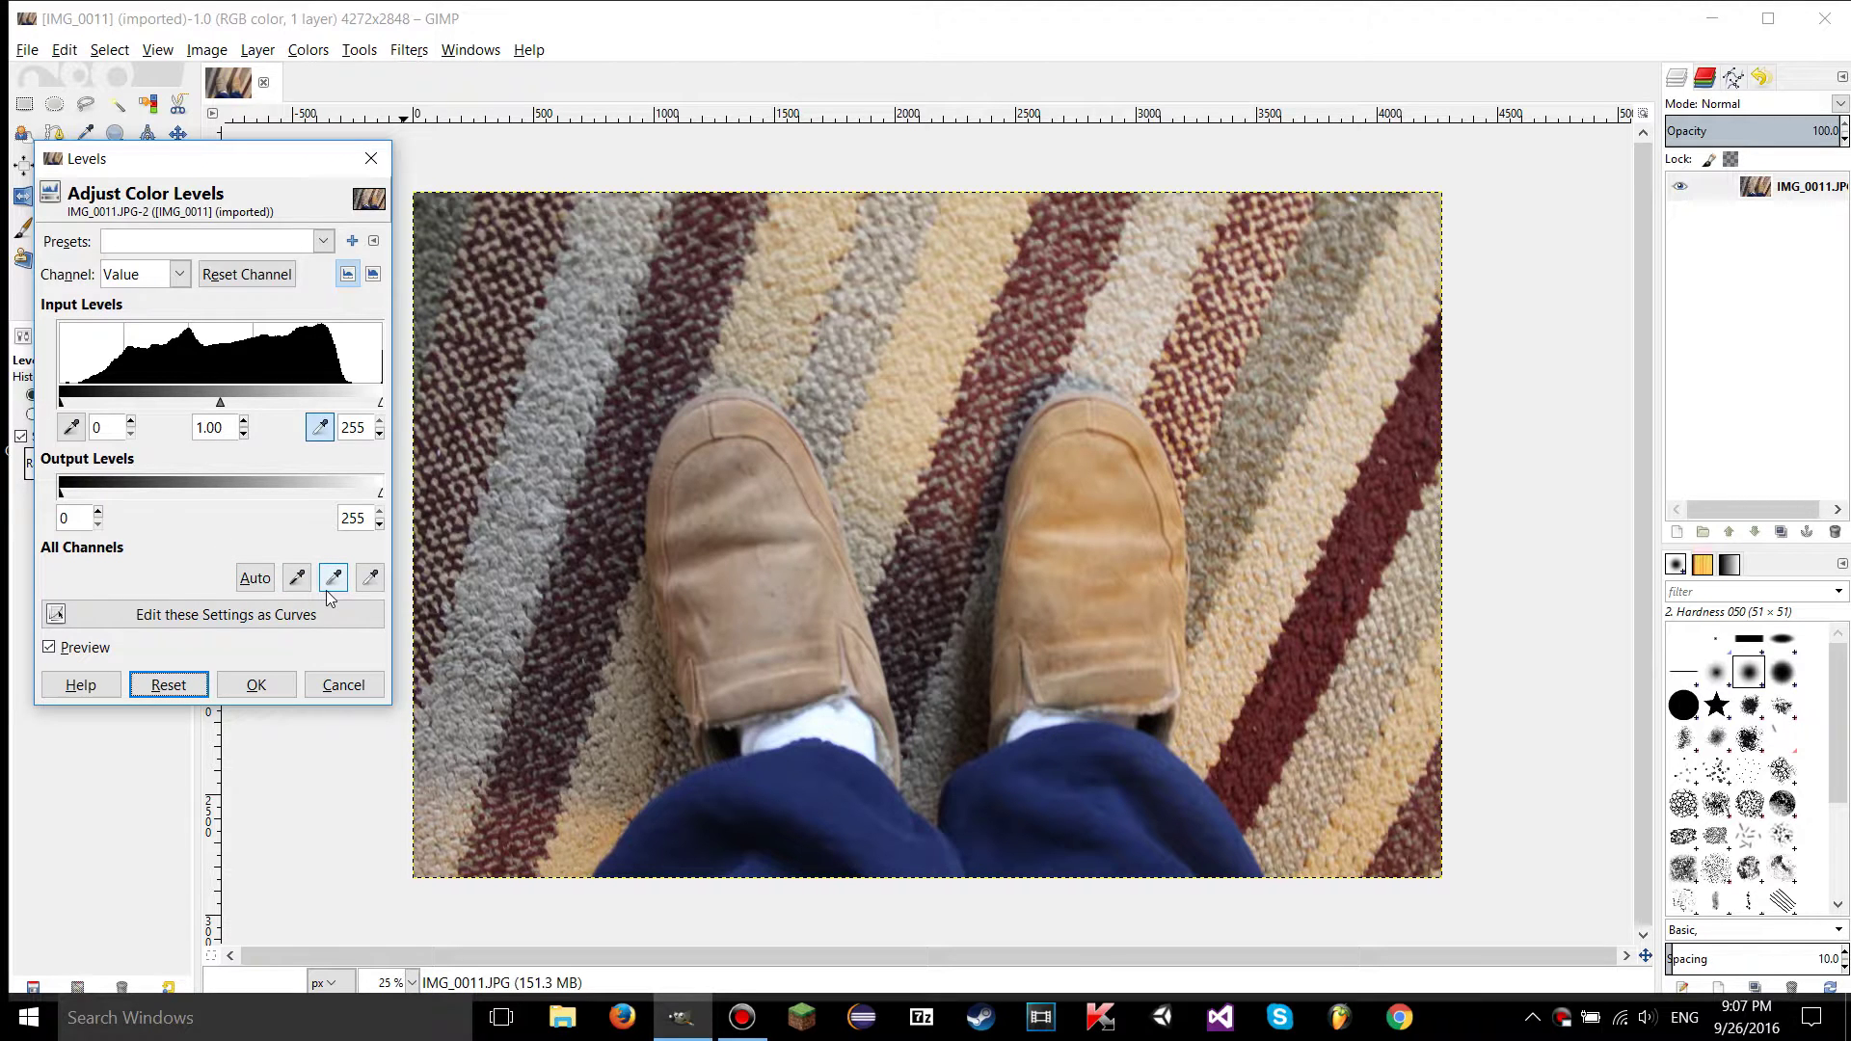
- Try automatic levels on all channels, review the Red, Green and Blue channel settings, and reset the levels
{"action": "left_click", "coordinate": [256, 578]}
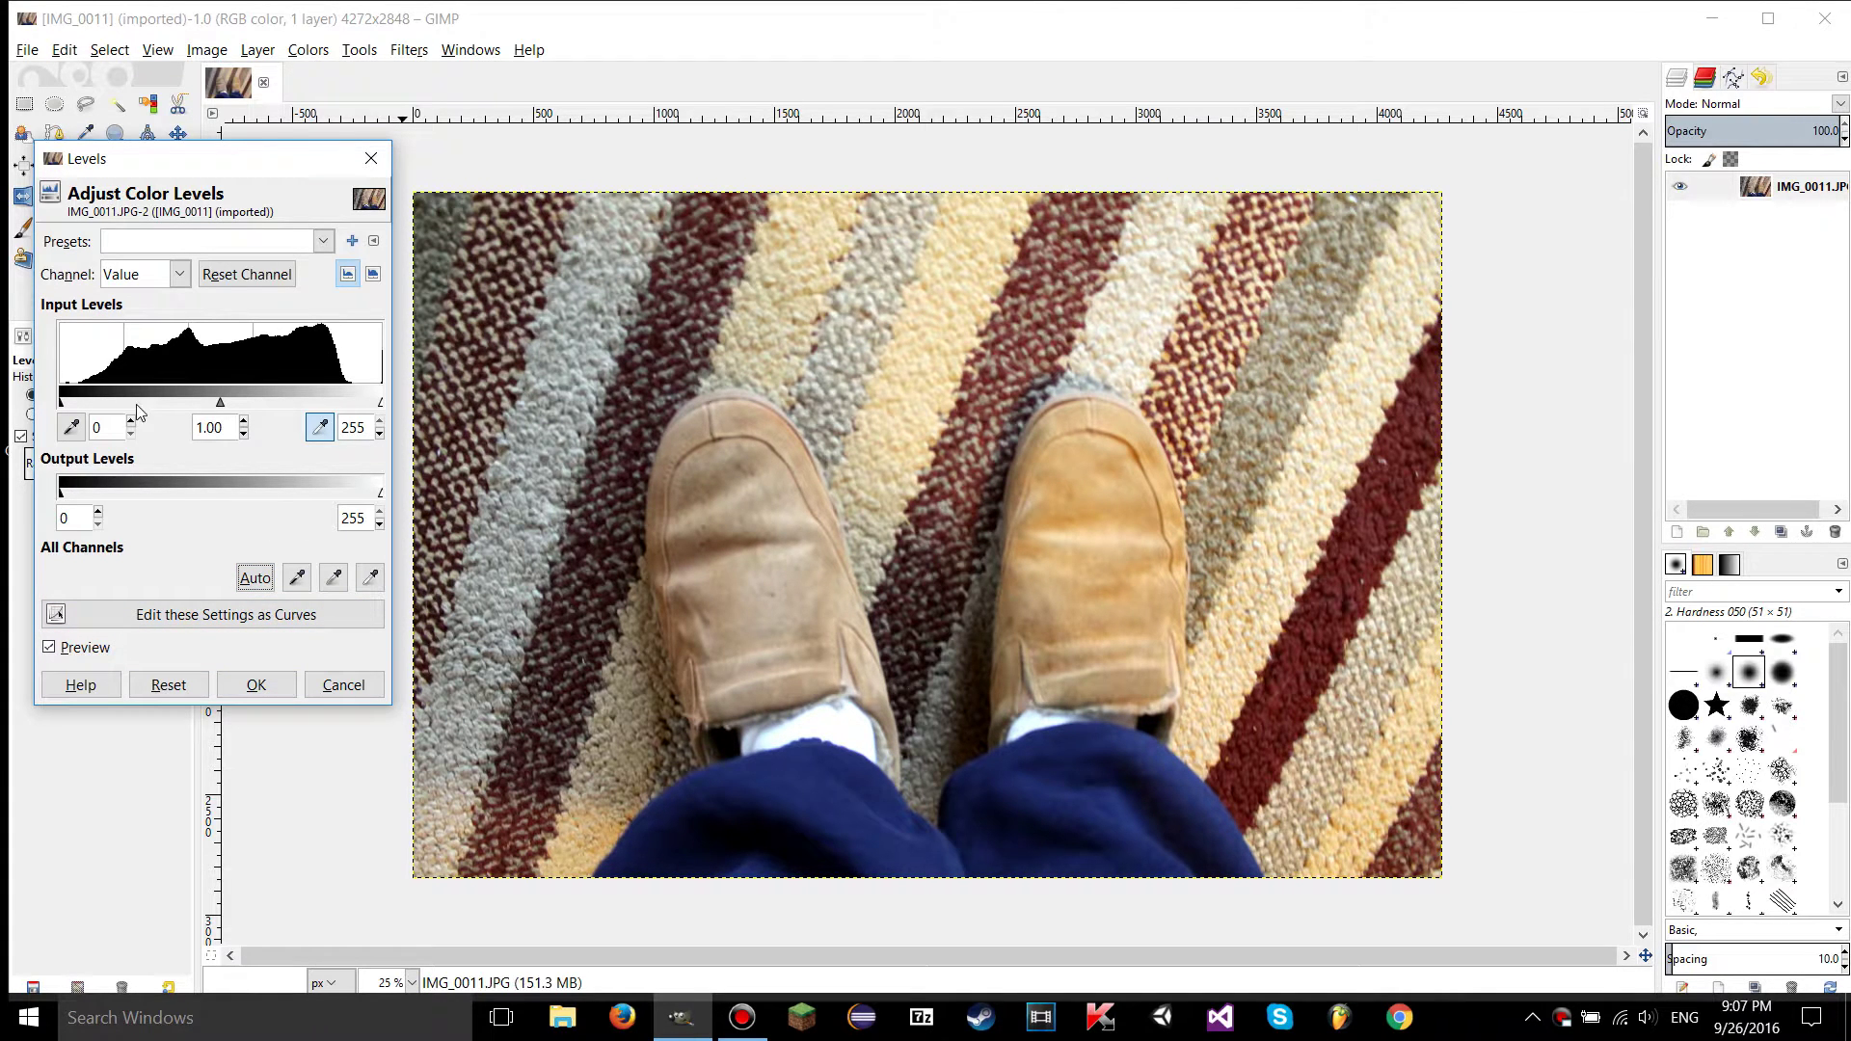
{"action": "left_click", "coordinate": [150, 280]}
{"action": "left_click", "coordinate": [135, 331]}
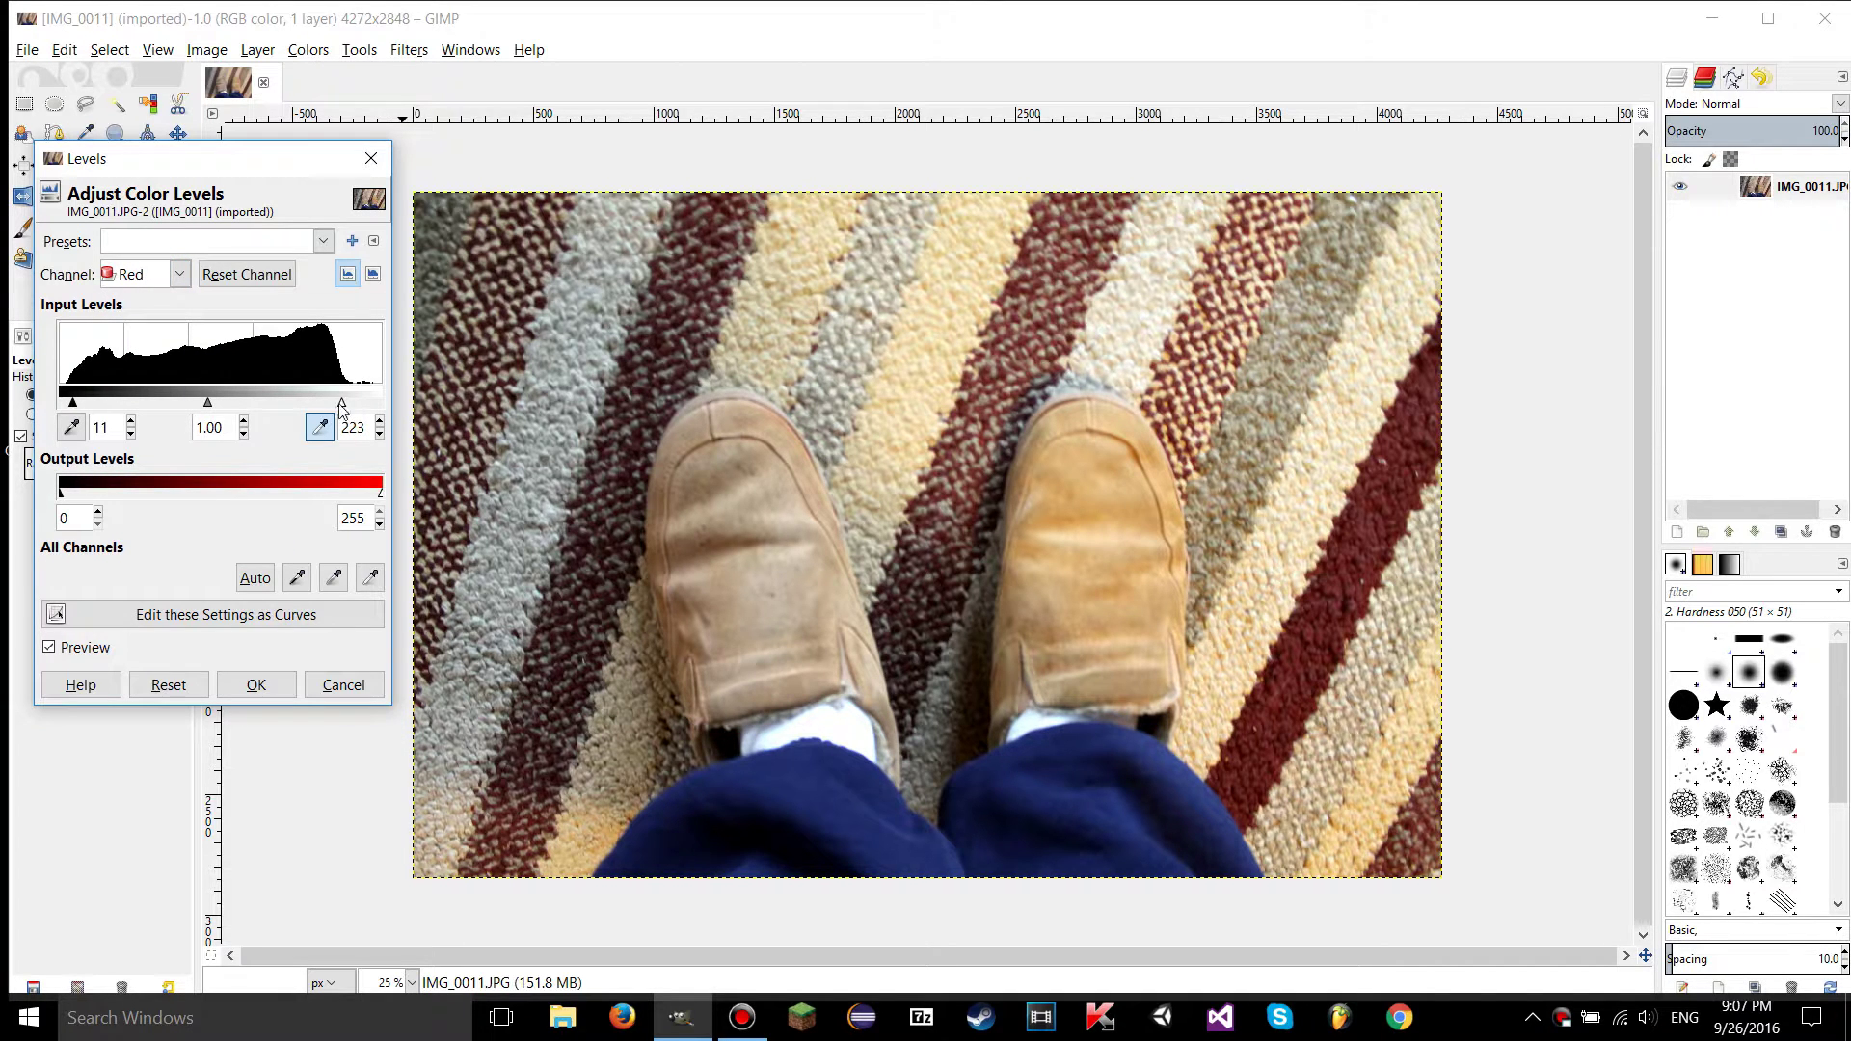
{"action": "left_click", "coordinate": [180, 275]}
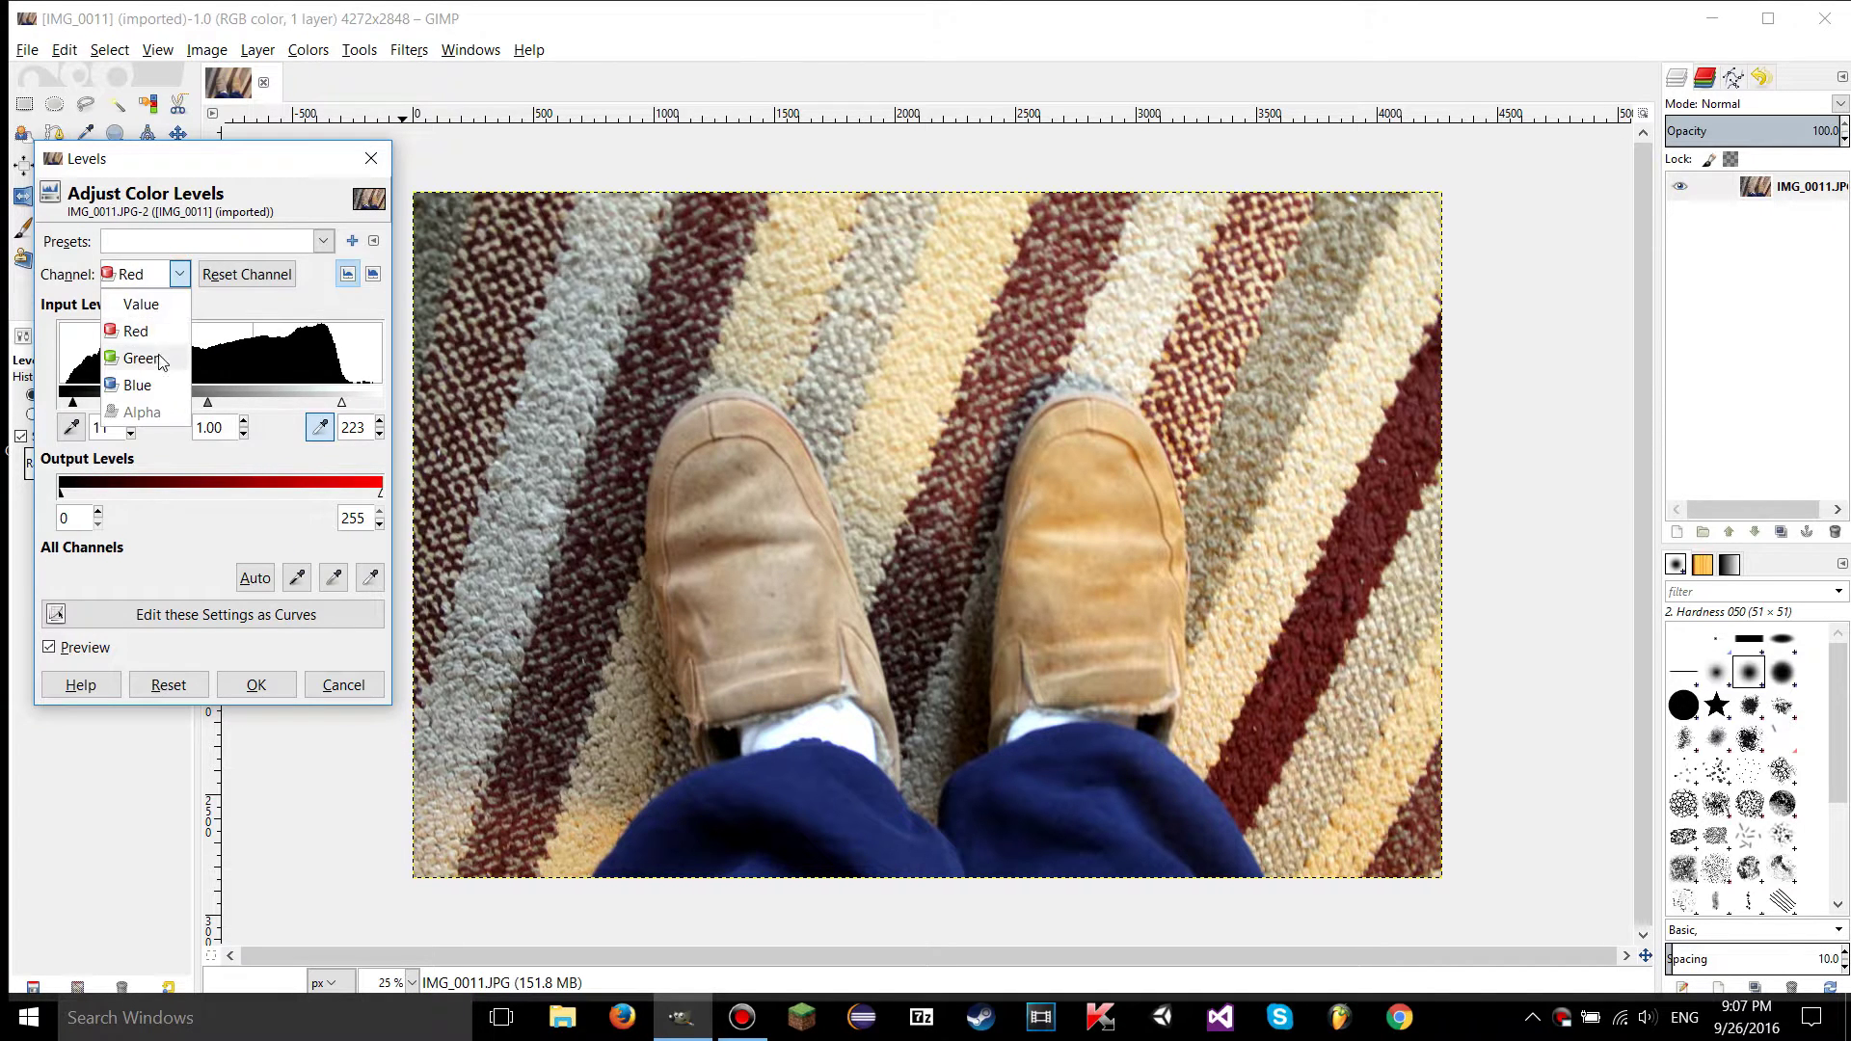
{"action": "left_click", "coordinate": [142, 358]}
{"action": "left_click", "coordinate": [154, 274]}
{"action": "left_click", "coordinate": [147, 385]}
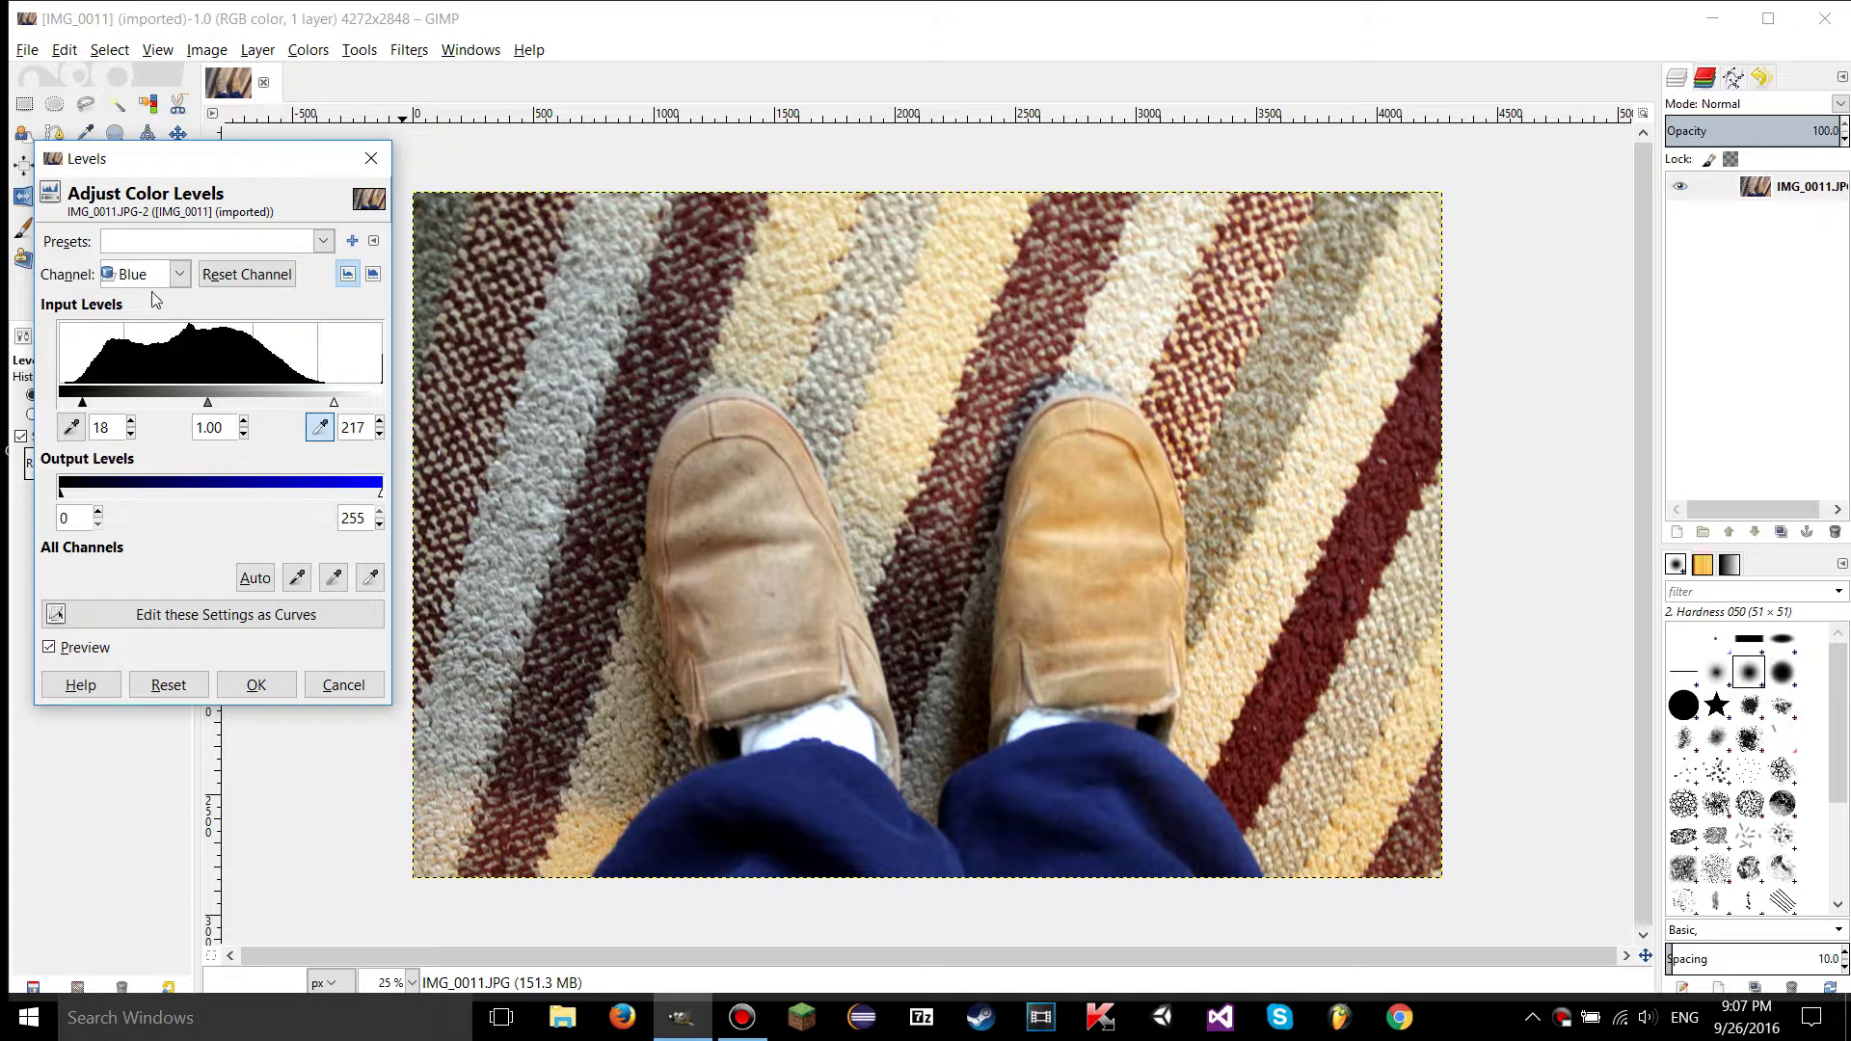
{"action": "left_click", "coordinate": [118, 279]}
{"action": "left_click", "coordinate": [114, 304]}
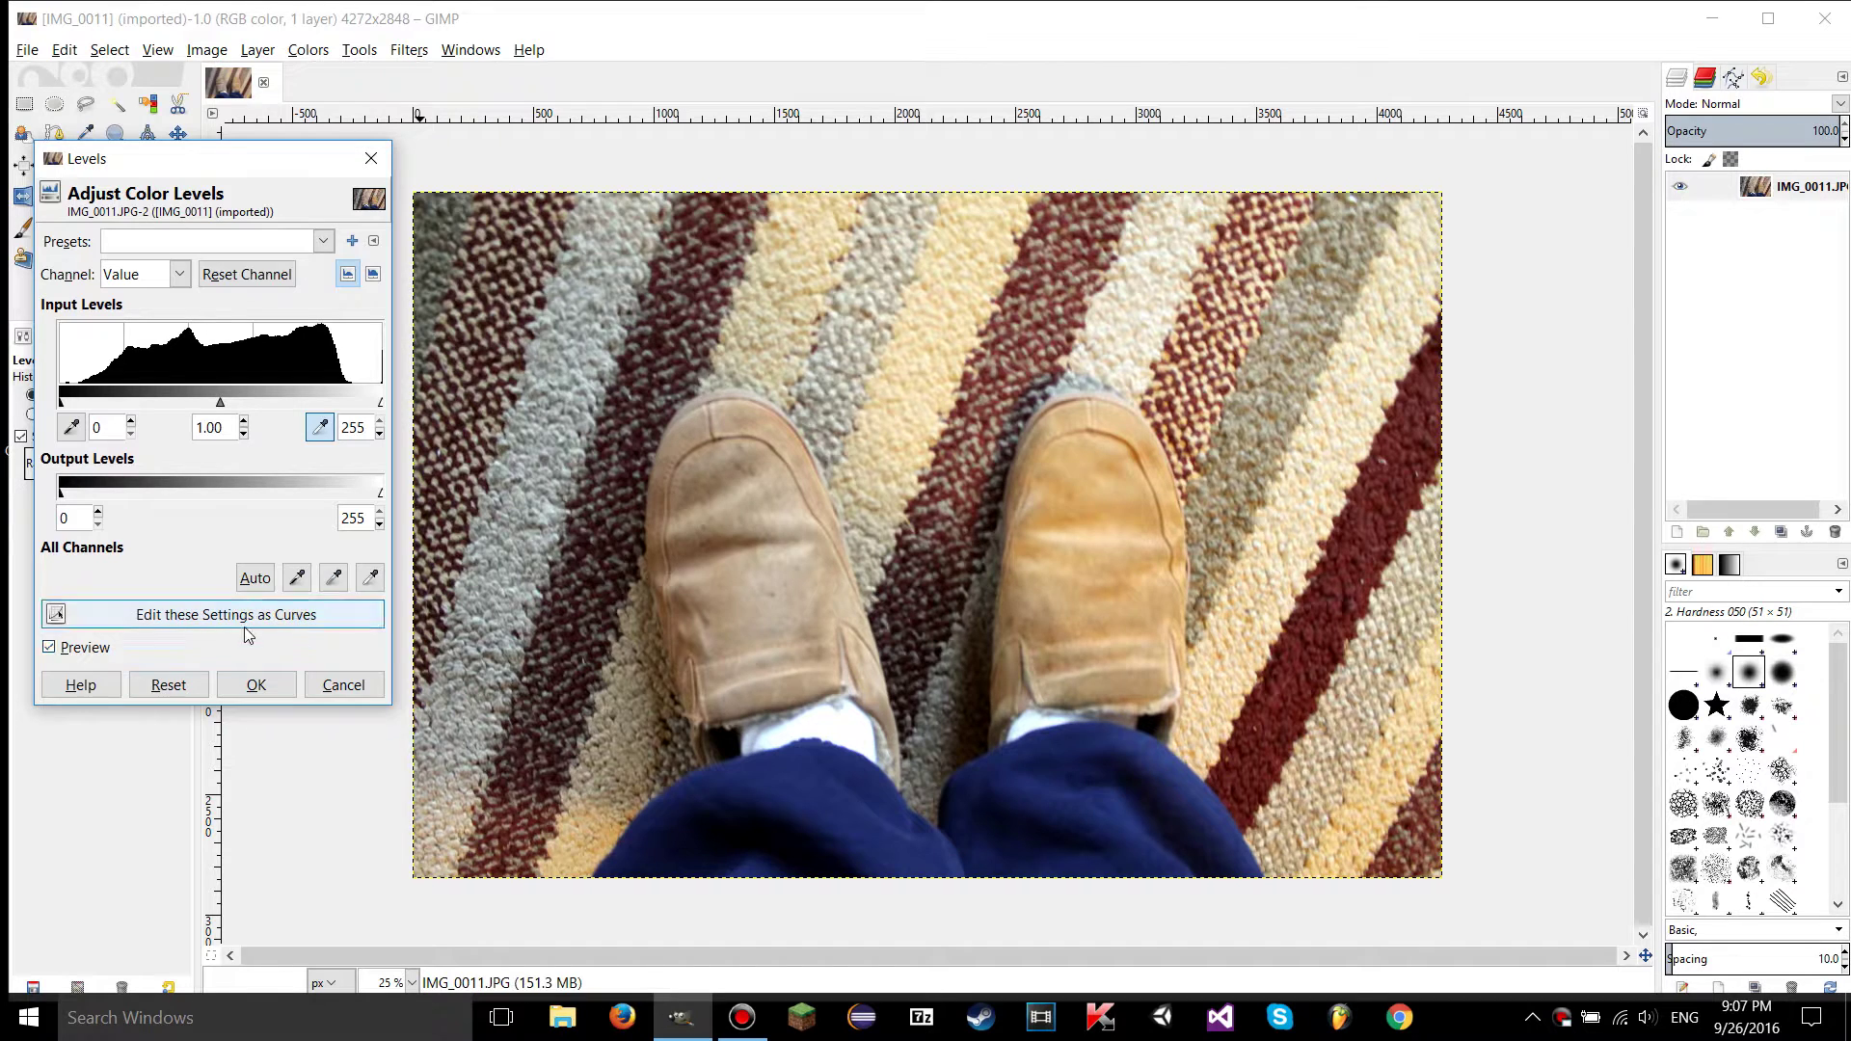
{"action": "left_click", "coordinate": [196, 678]}
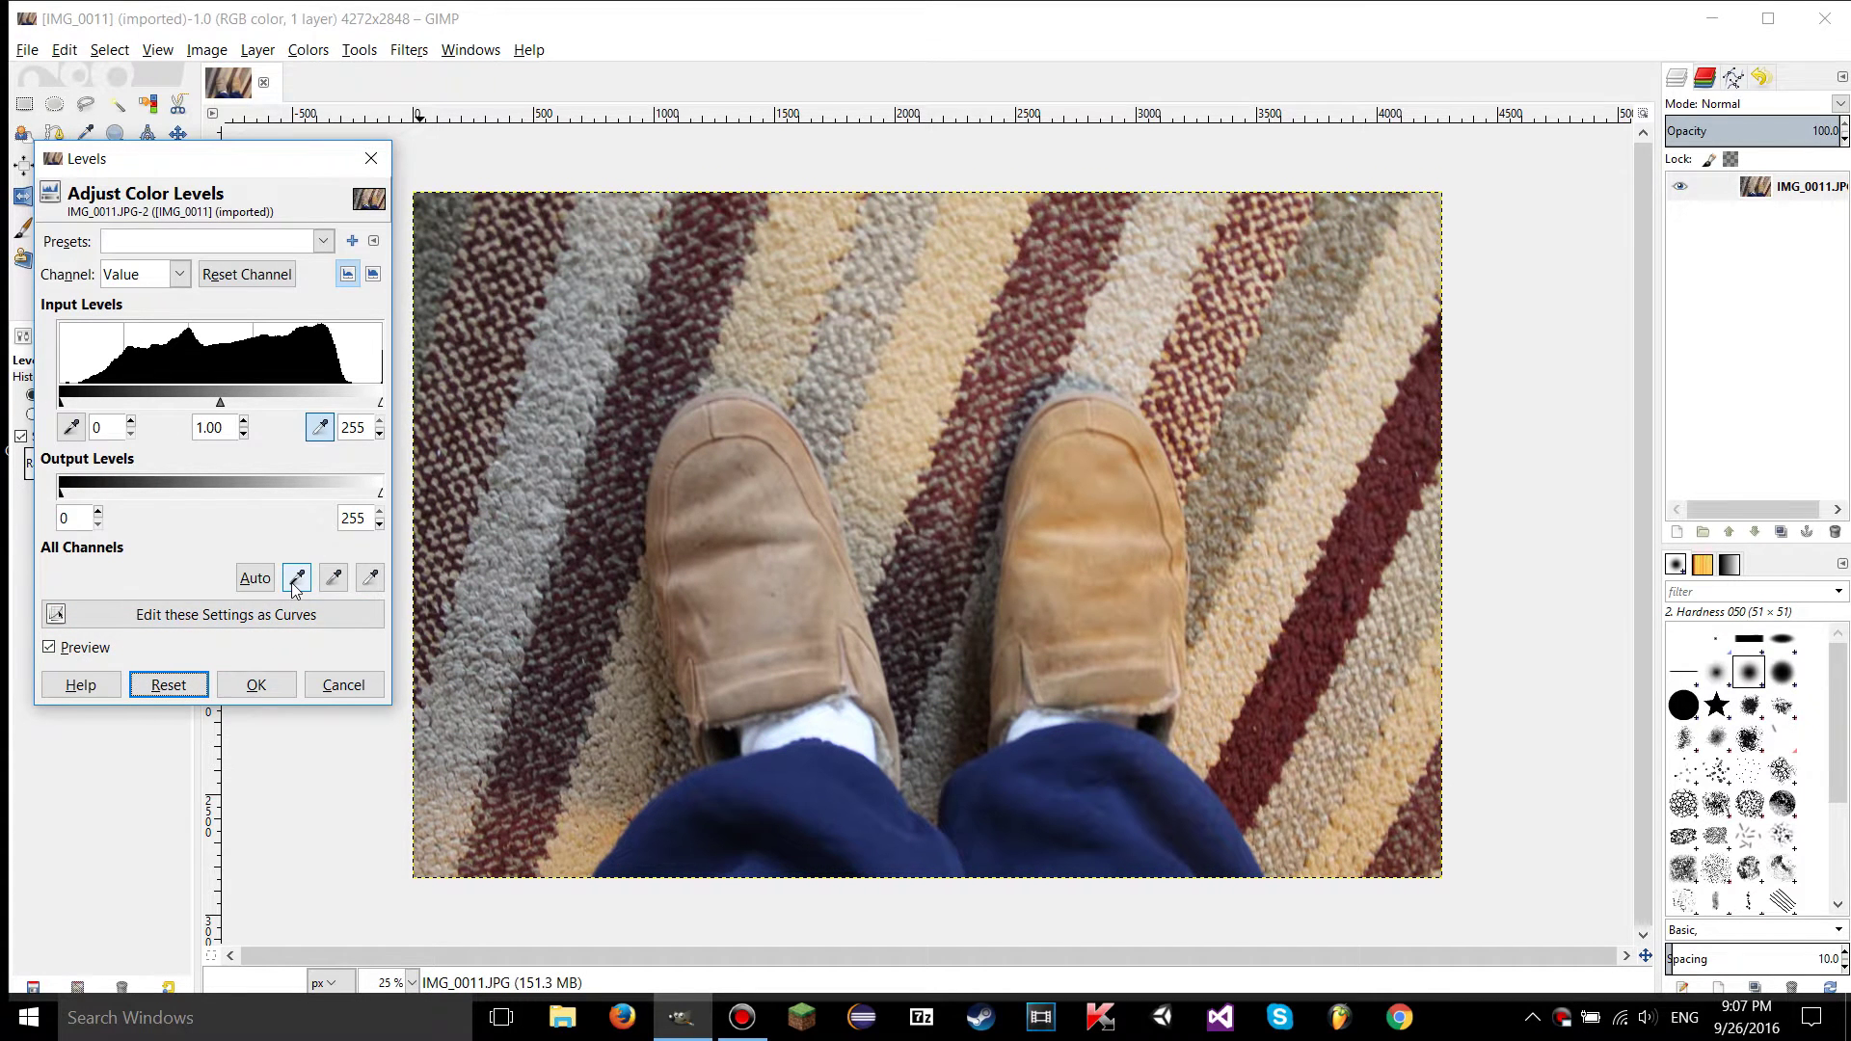
- Try picking the all-channels black point from the rug above the right slipper and from the left slipper, and reset the levels
{"action": "left_click", "coordinate": [296, 581]}
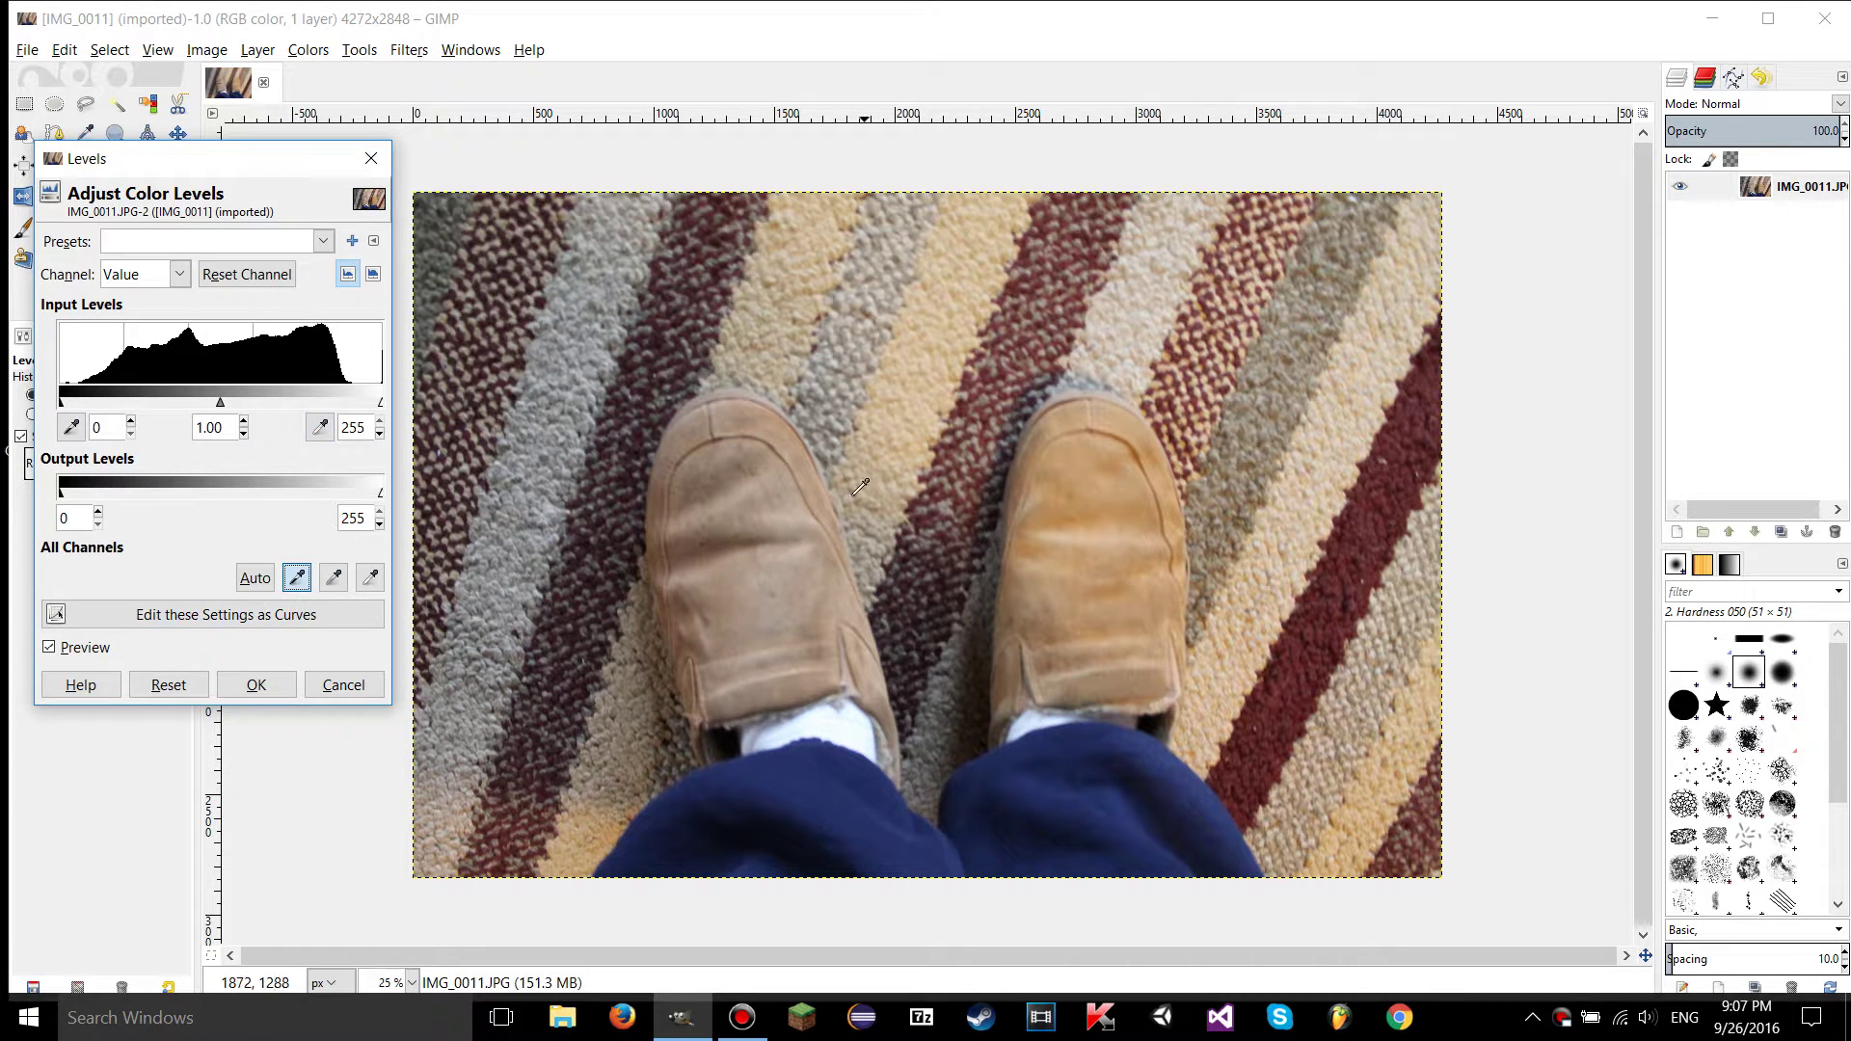
{"action": "left_click", "coordinate": [1080, 294]}
{"action": "left_click_drag", "start_coordinate": [1083, 292], "coordinate": [794, 641]}
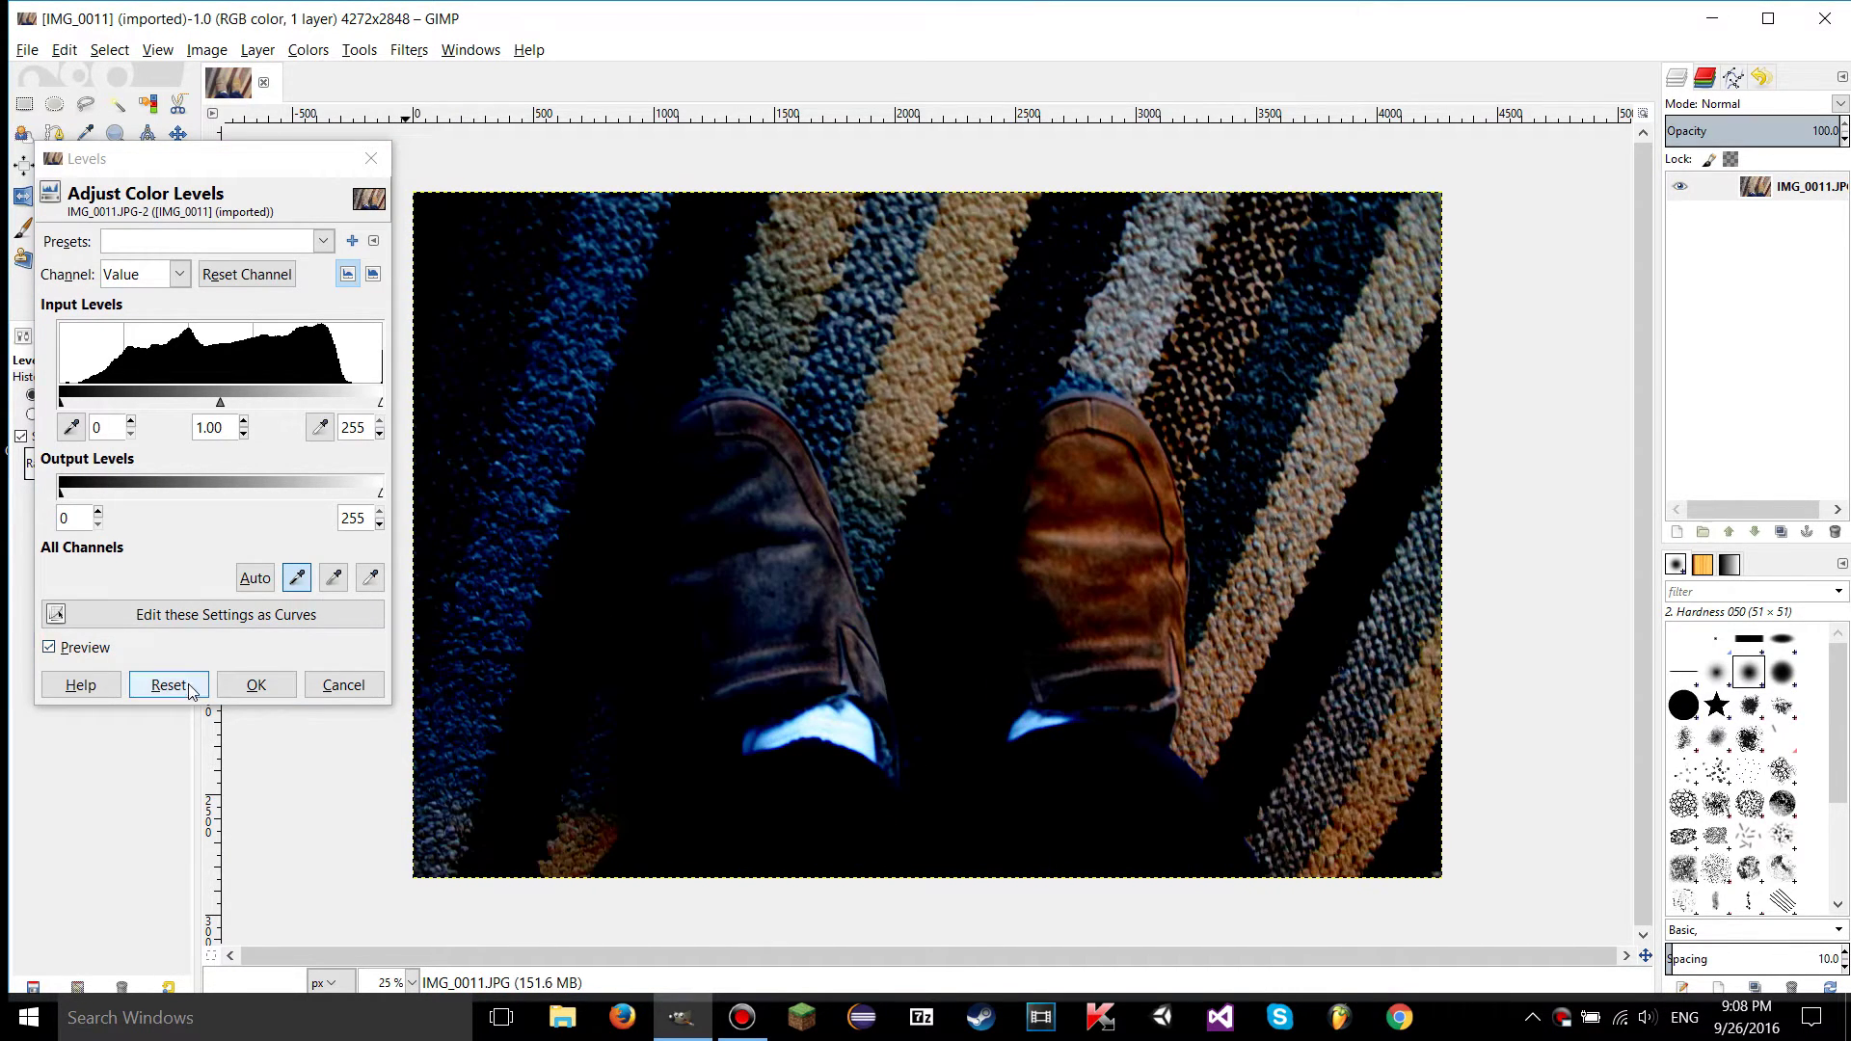
{"action": "left_click", "coordinate": [169, 685]}
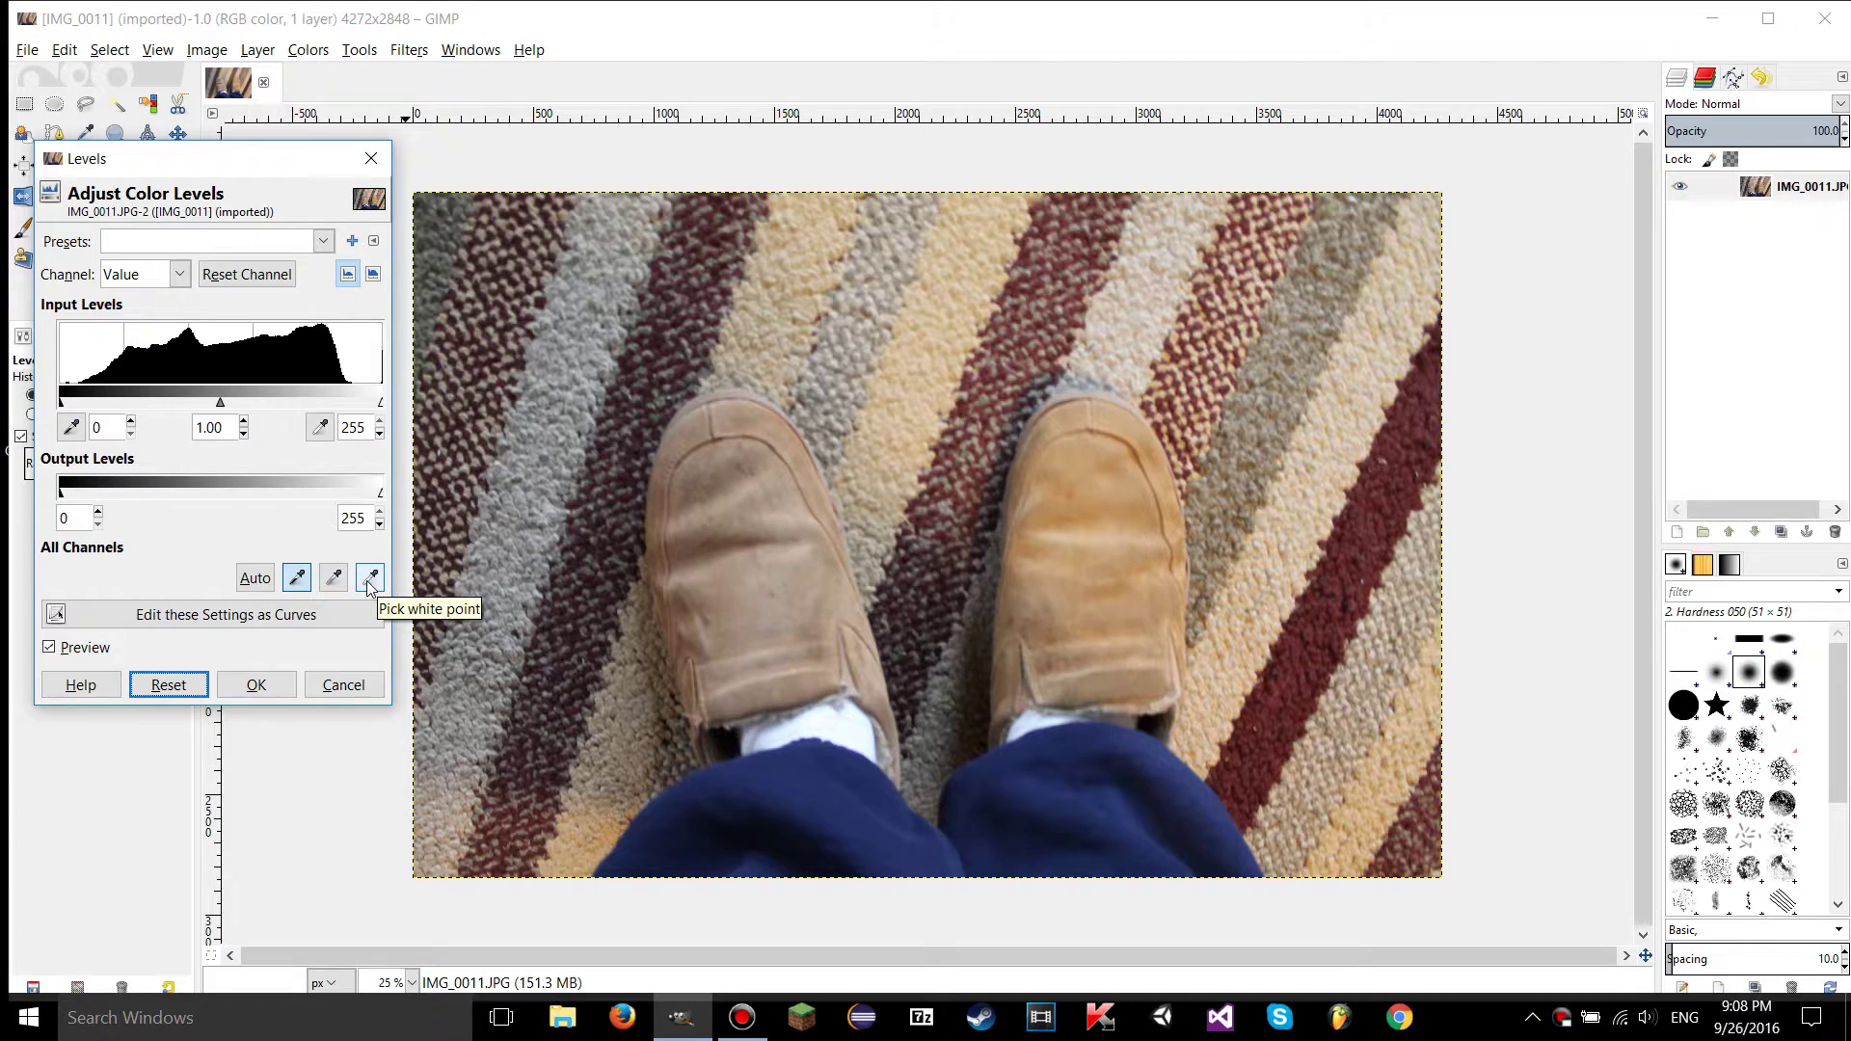
- Try picking the all-channels white point beside the left sock, reset the levels, and reactivate the white point picker
{"action": "left_click", "coordinate": [370, 577]}
{"action": "left_click", "coordinate": [819, 749]}
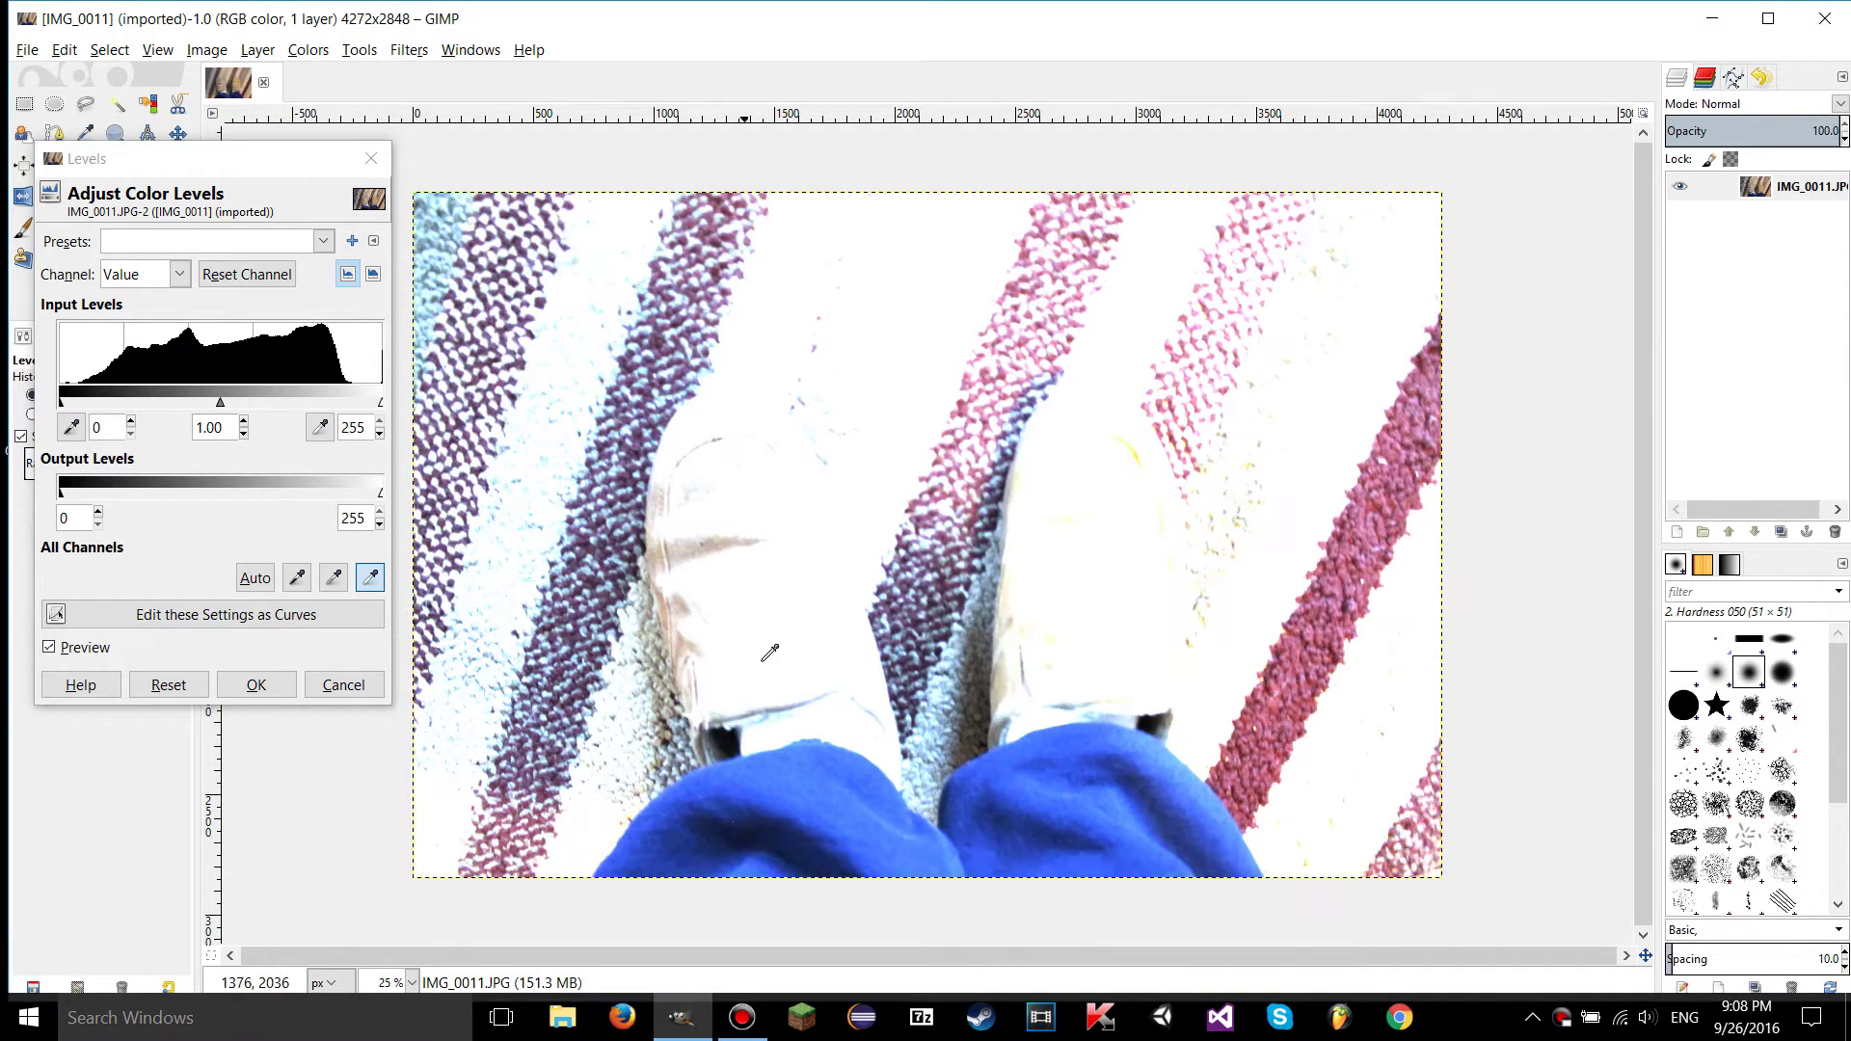
{"action": "left_click", "coordinate": [191, 690]}
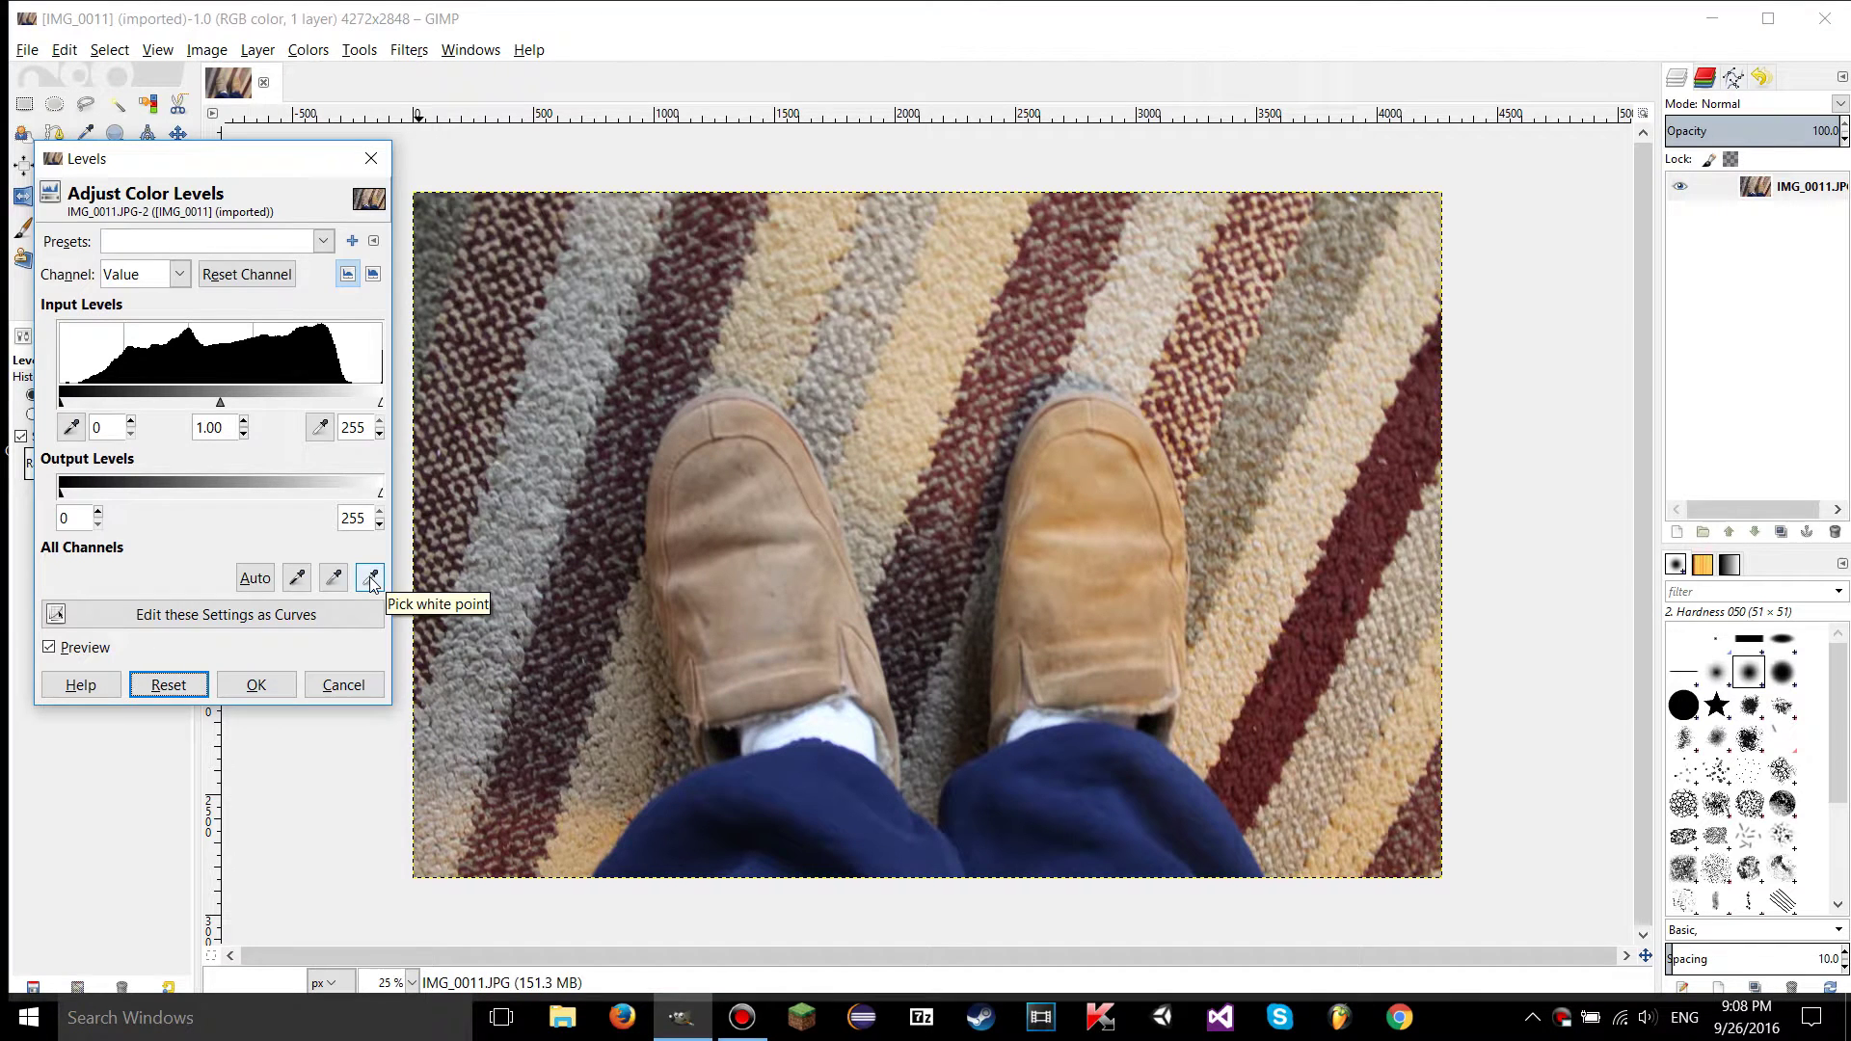
{"action": "left_click", "coordinate": [369, 580]}
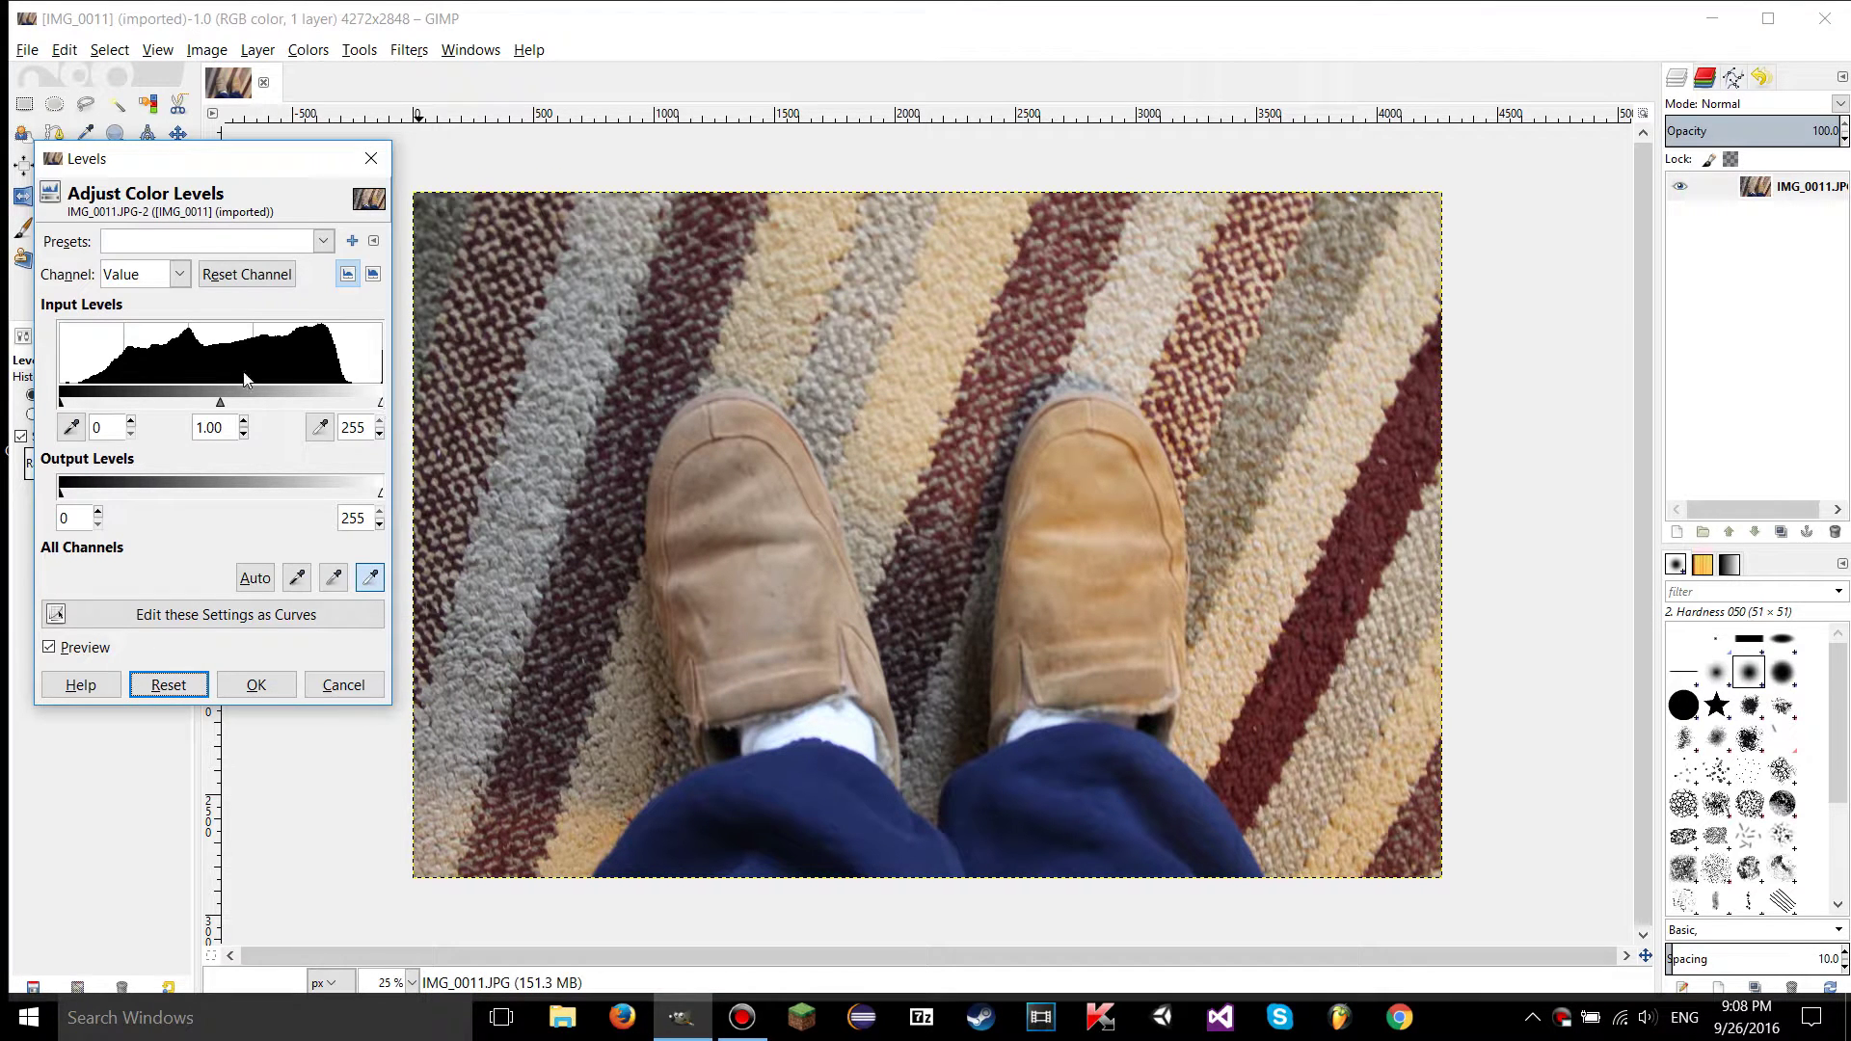
- Switch the levels to the Red channel and move the Levels dialog slightly down
{"action": "left_click", "coordinate": [161, 281]}
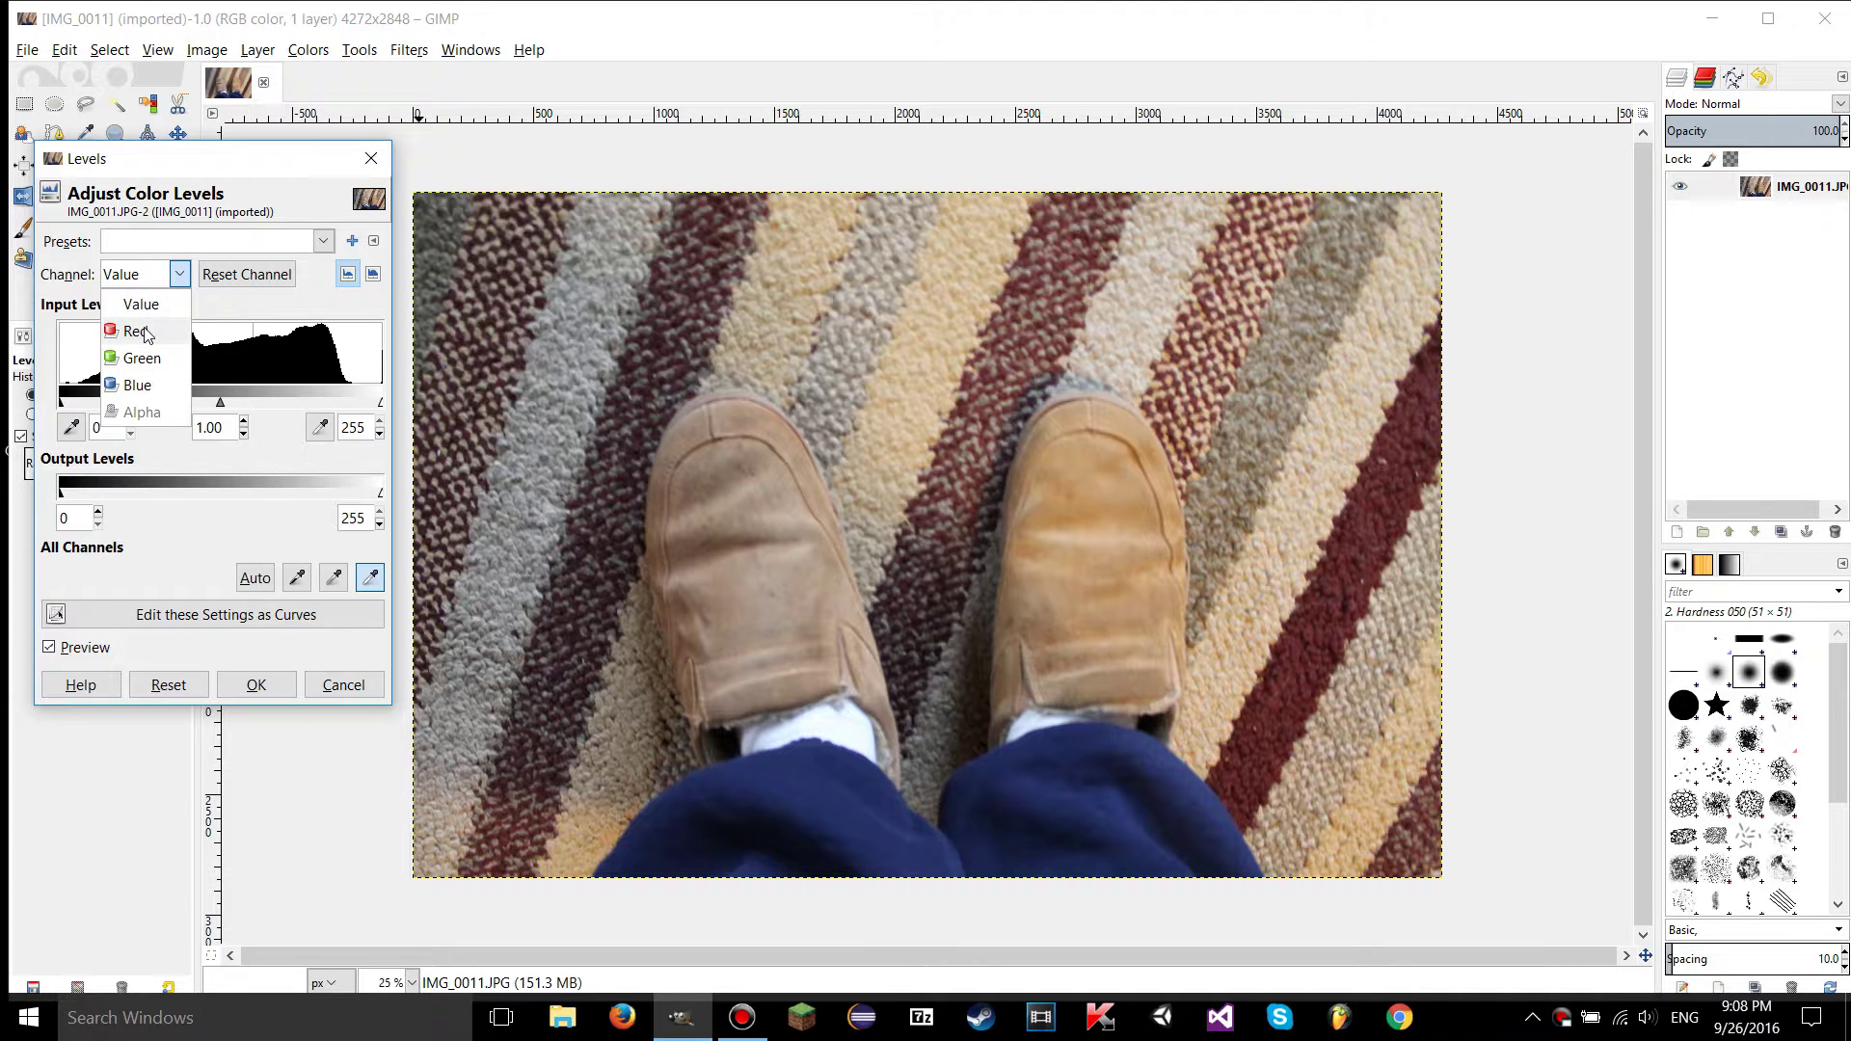
{"action": "left_click", "coordinate": [146, 333]}
{"action": "left_click_drag", "start_coordinate": [286, 167], "coordinate": [284, 210]}
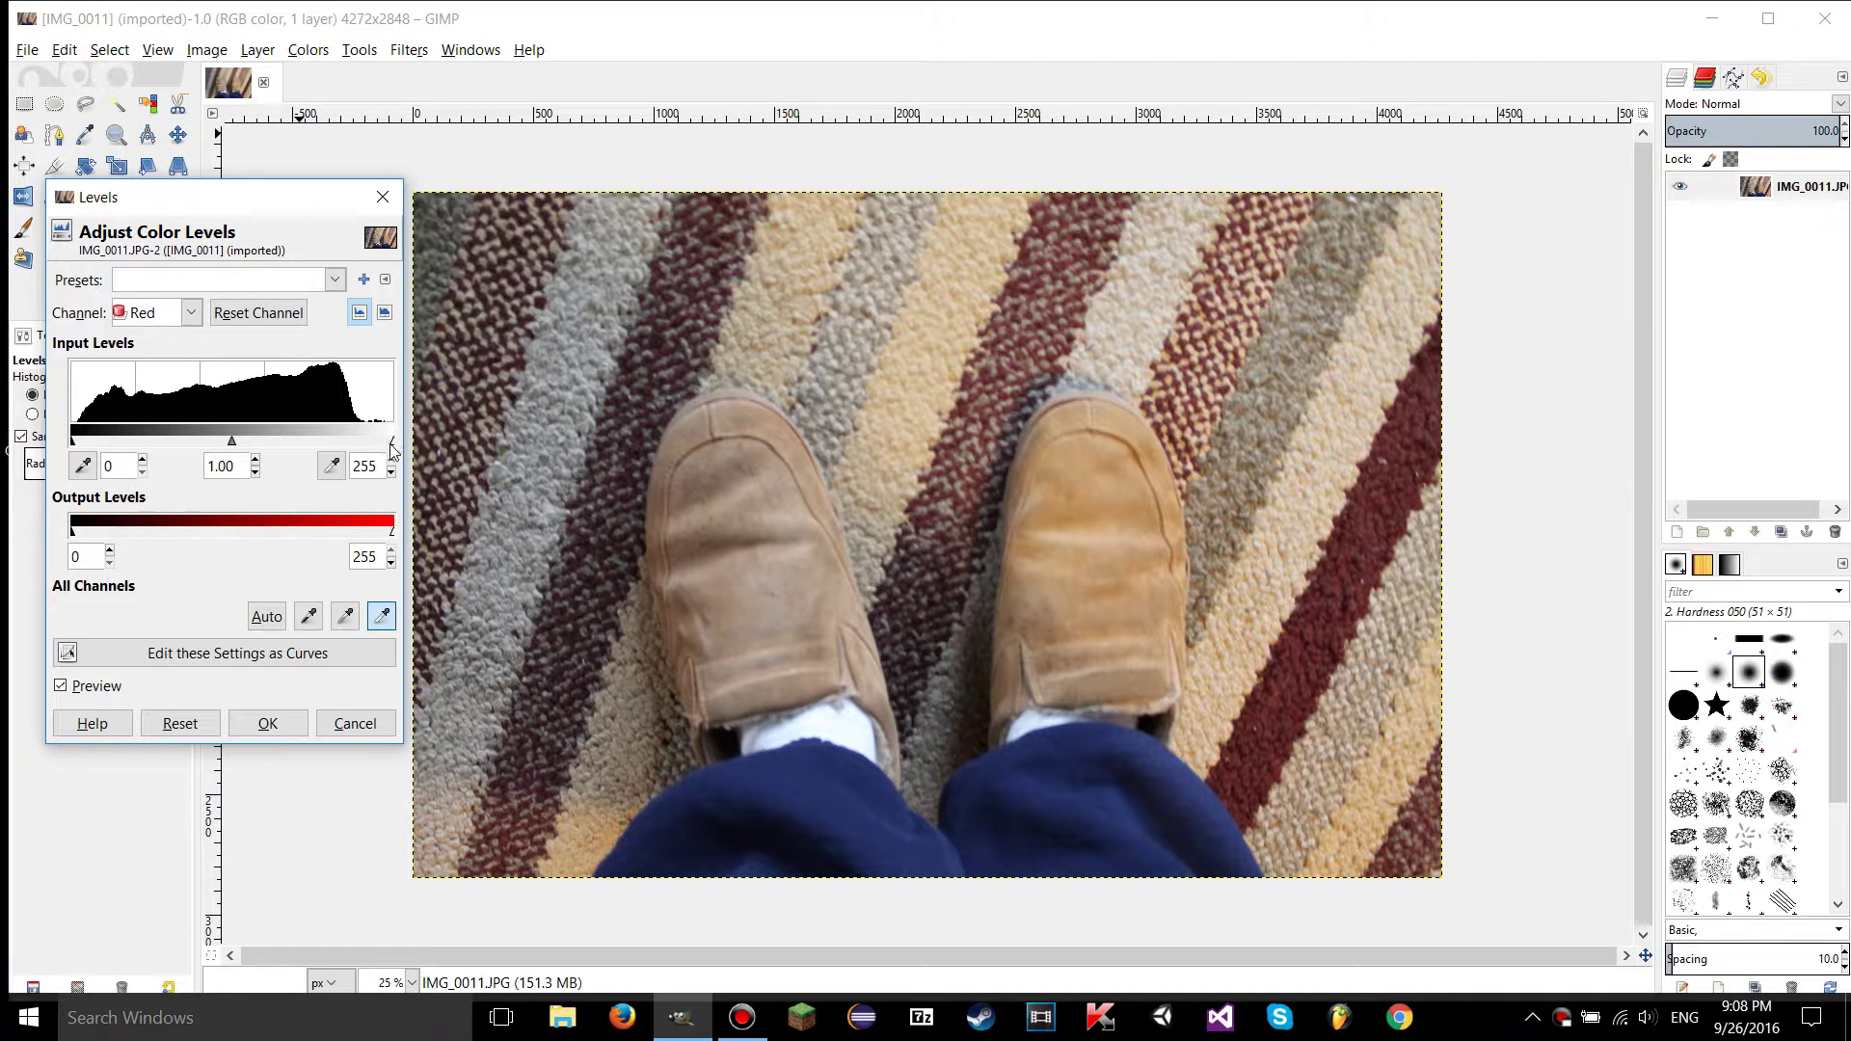
- Try input white points of 209 and 125 on the Red channel, and restore the white point to 255
{"action": "left_click_drag", "start_coordinate": [392, 440], "coordinate": [428, 432]}
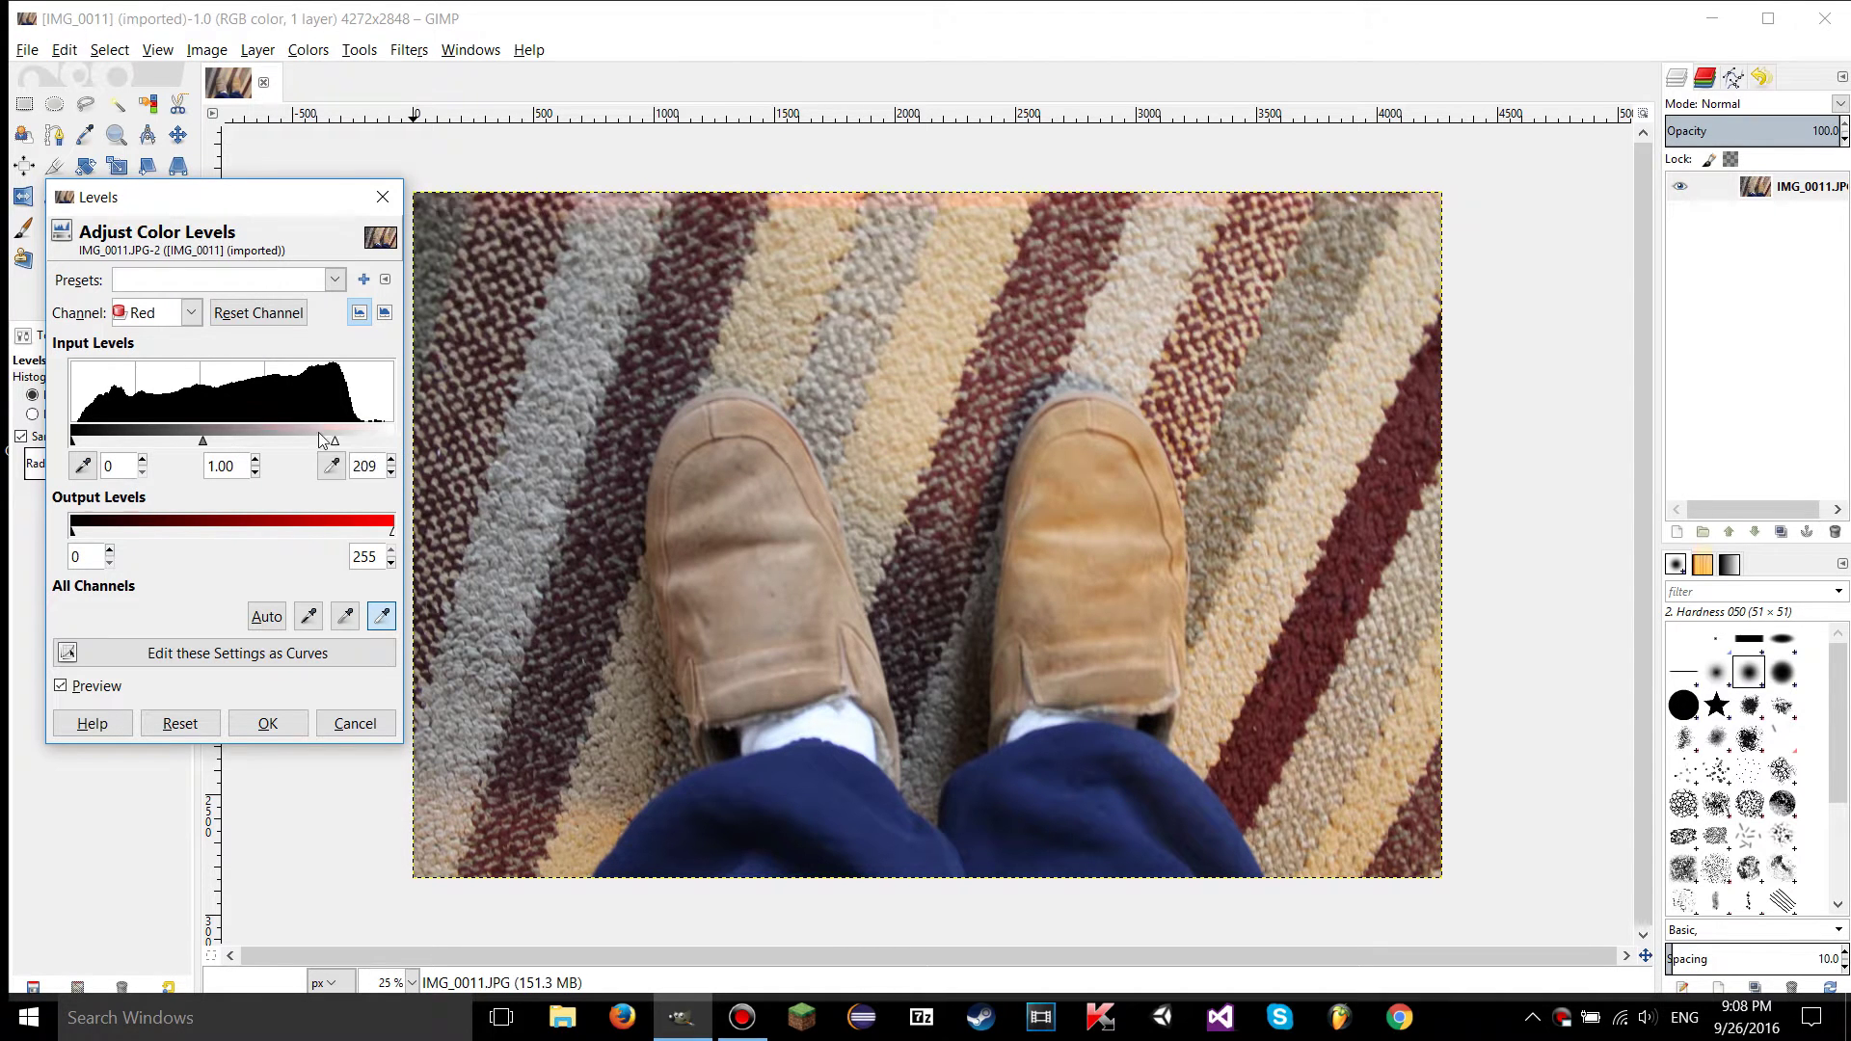
{"action": "left_click", "coordinate": [168, 313]}
{"action": "left_click", "coordinate": [229, 373]}
{"action": "left_click_drag", "start_coordinate": [393, 442], "coordinate": [229, 441]}
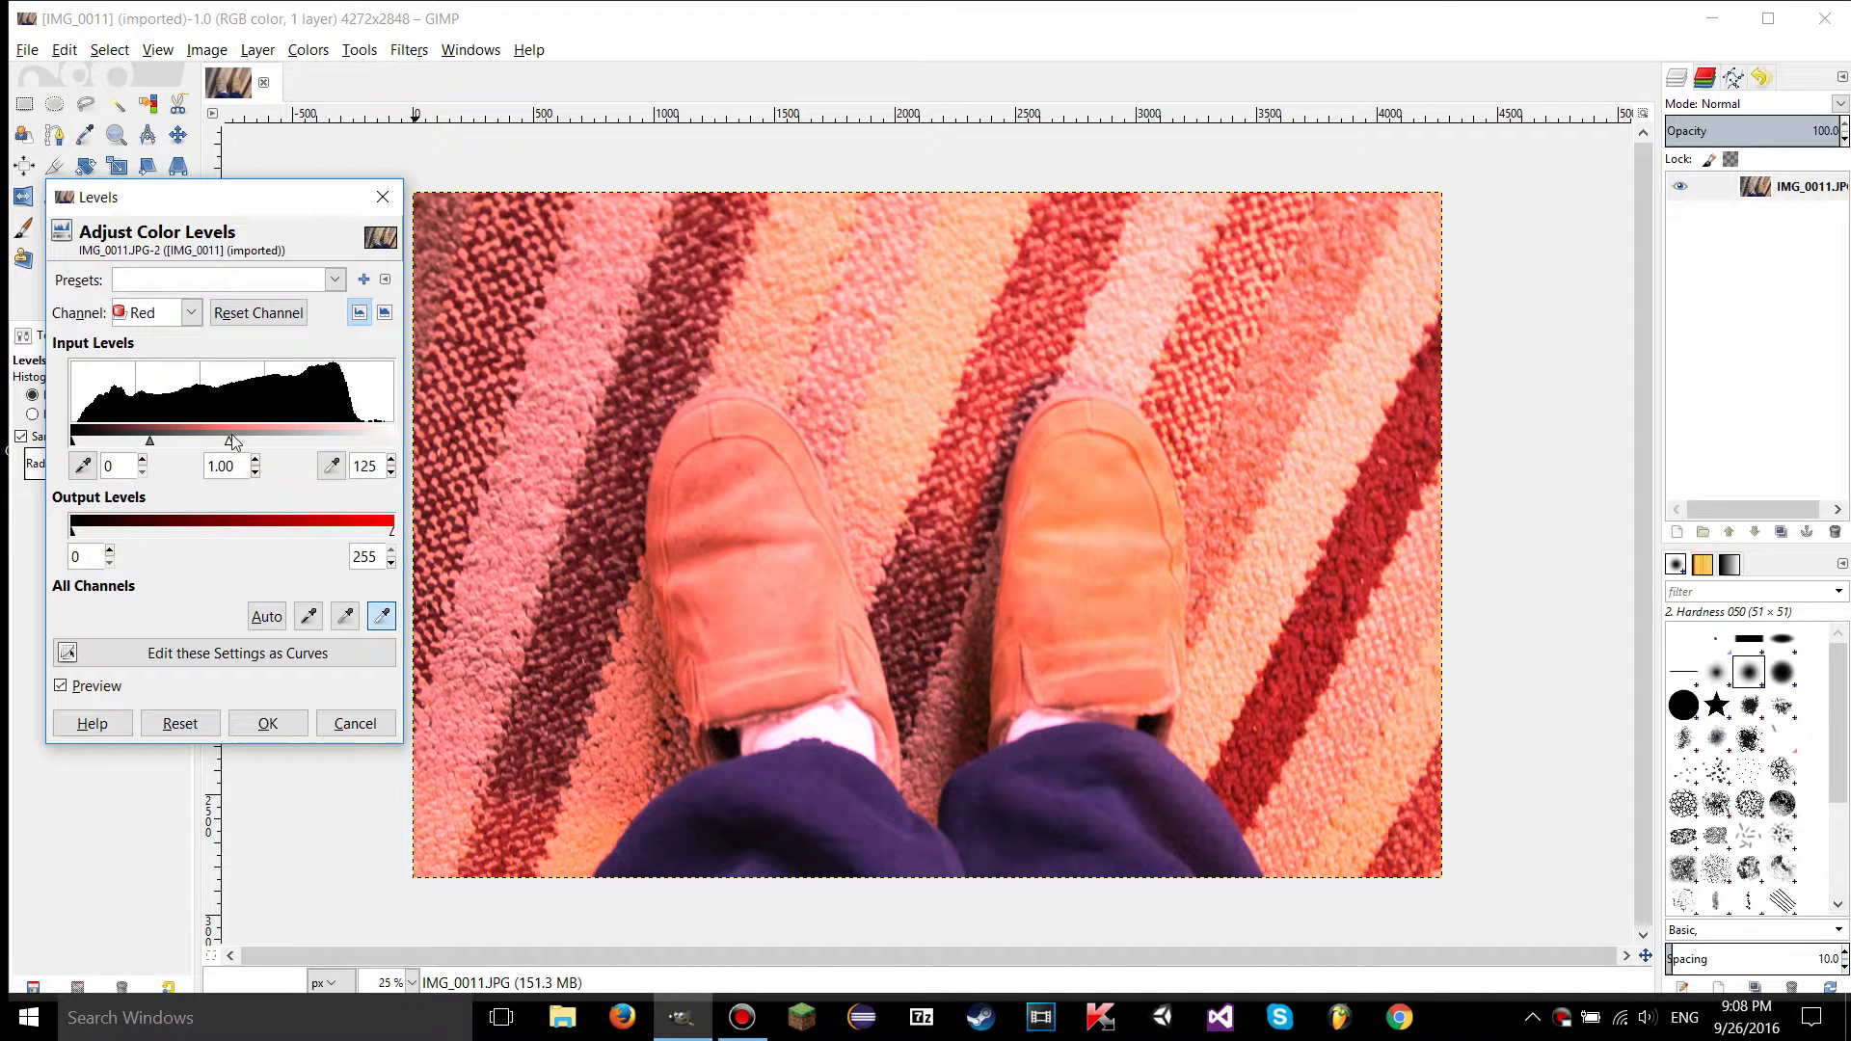
{"action": "left_click", "coordinate": [164, 319]}
{"action": "left_click", "coordinate": [164, 319]}
{"action": "left_click_drag", "start_coordinate": [228, 442], "coordinate": [391, 441]}
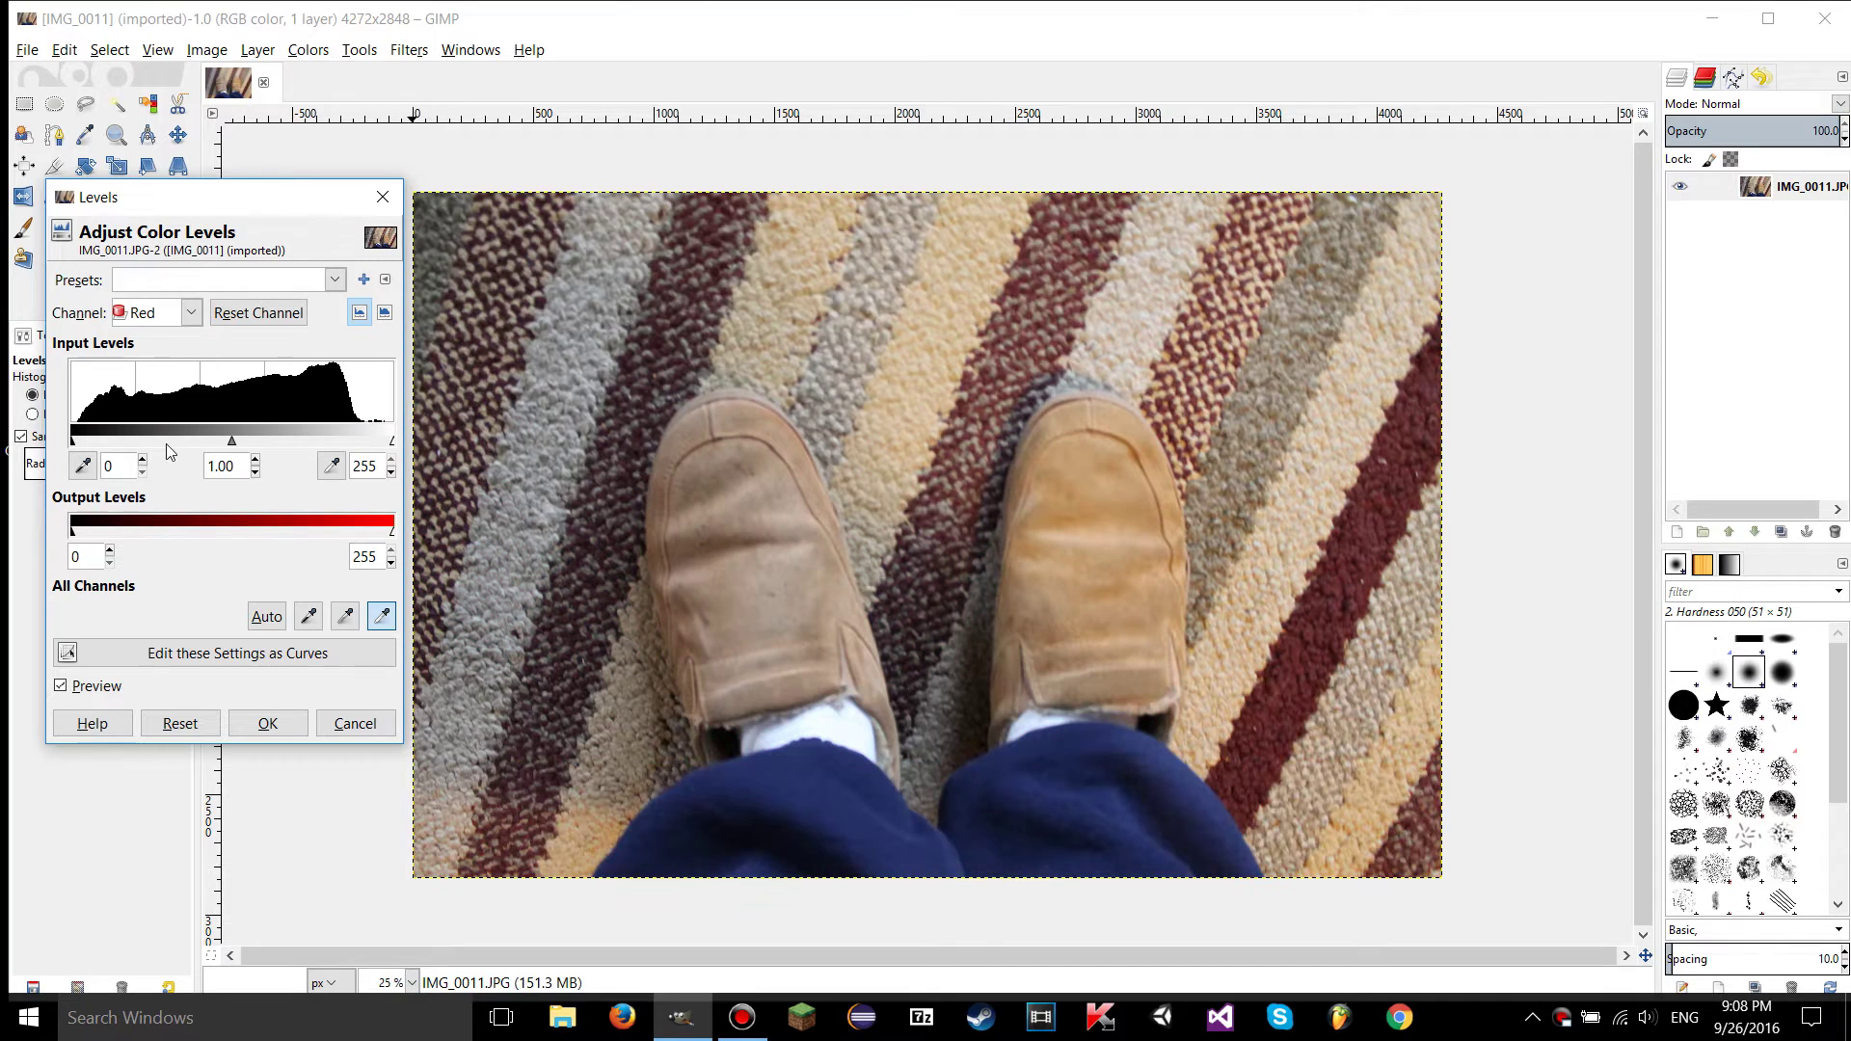
- Try an input black point of 151 and a gamma of 0.38 on the Red channel, resetting the levels after each
{"action": "left_click_drag", "start_coordinate": [76, 446], "coordinate": [262, 442]}
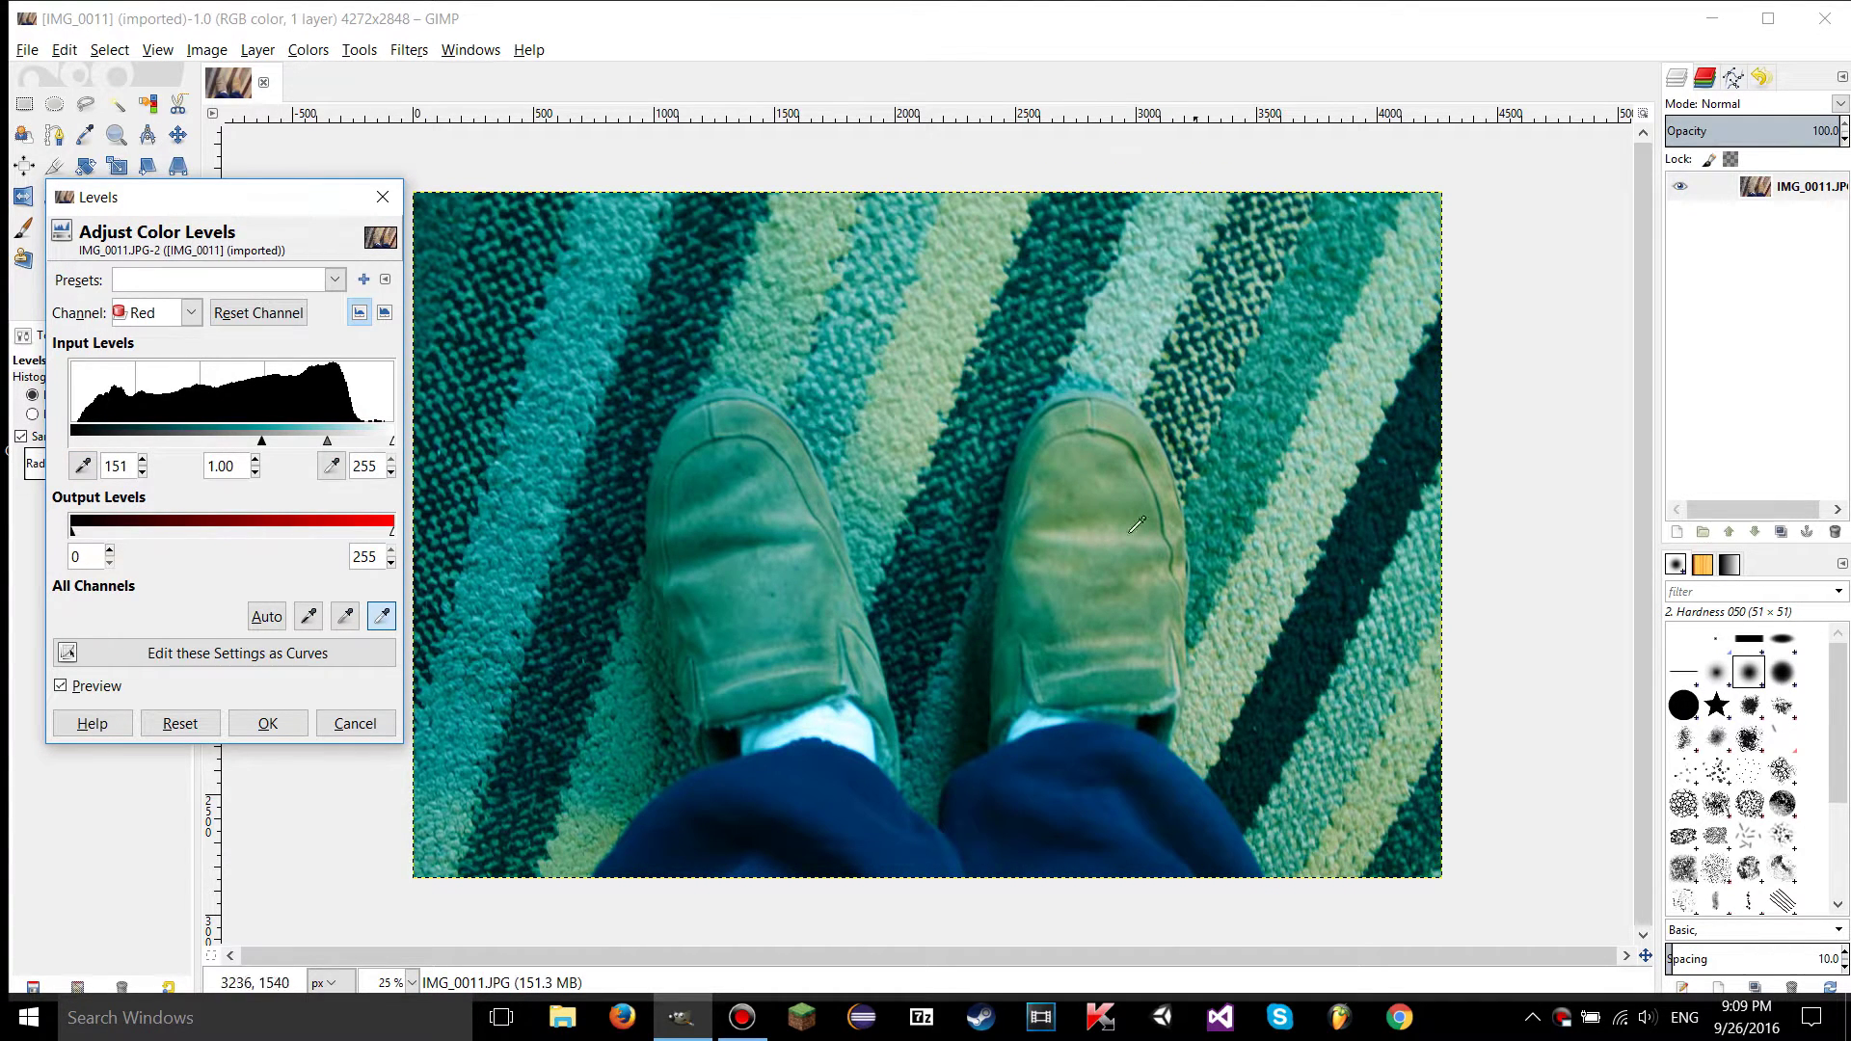
{"action": "left_click", "coordinate": [181, 724]}
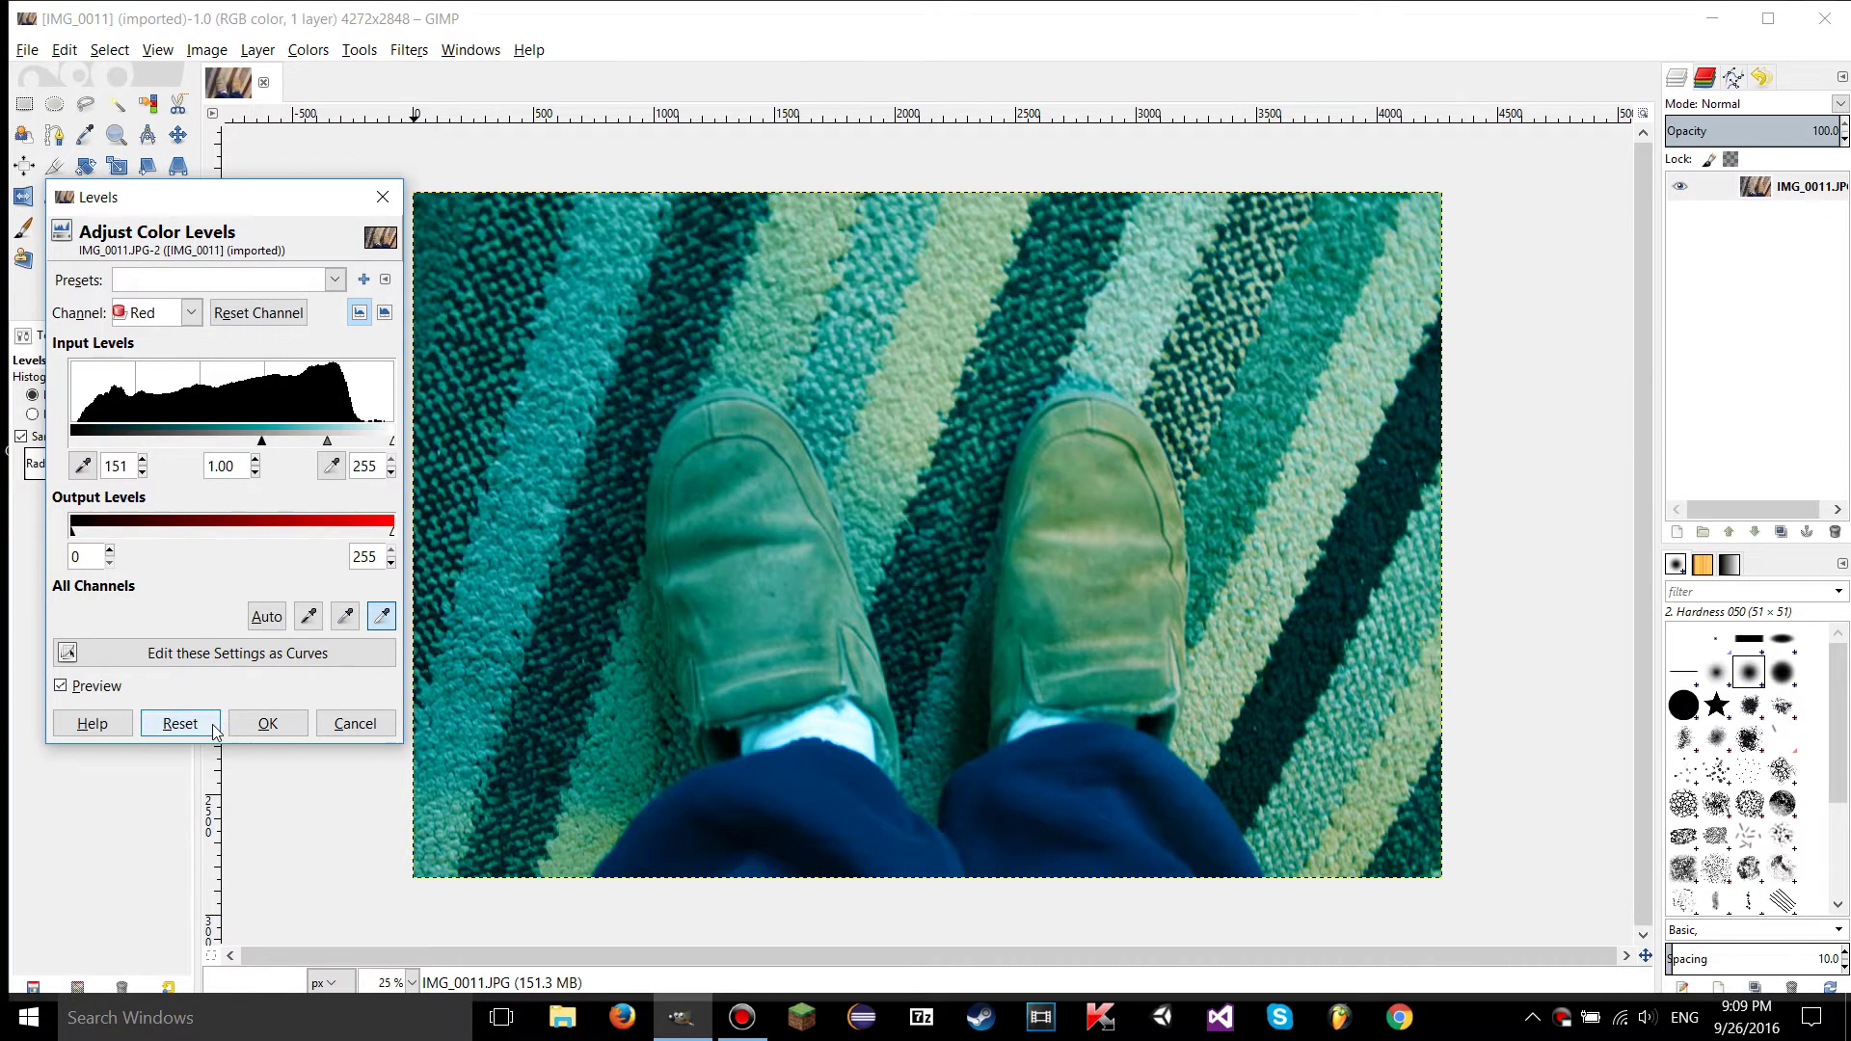
{"action": "left_click_drag", "start_coordinate": [233, 446], "coordinate": [300, 449]}
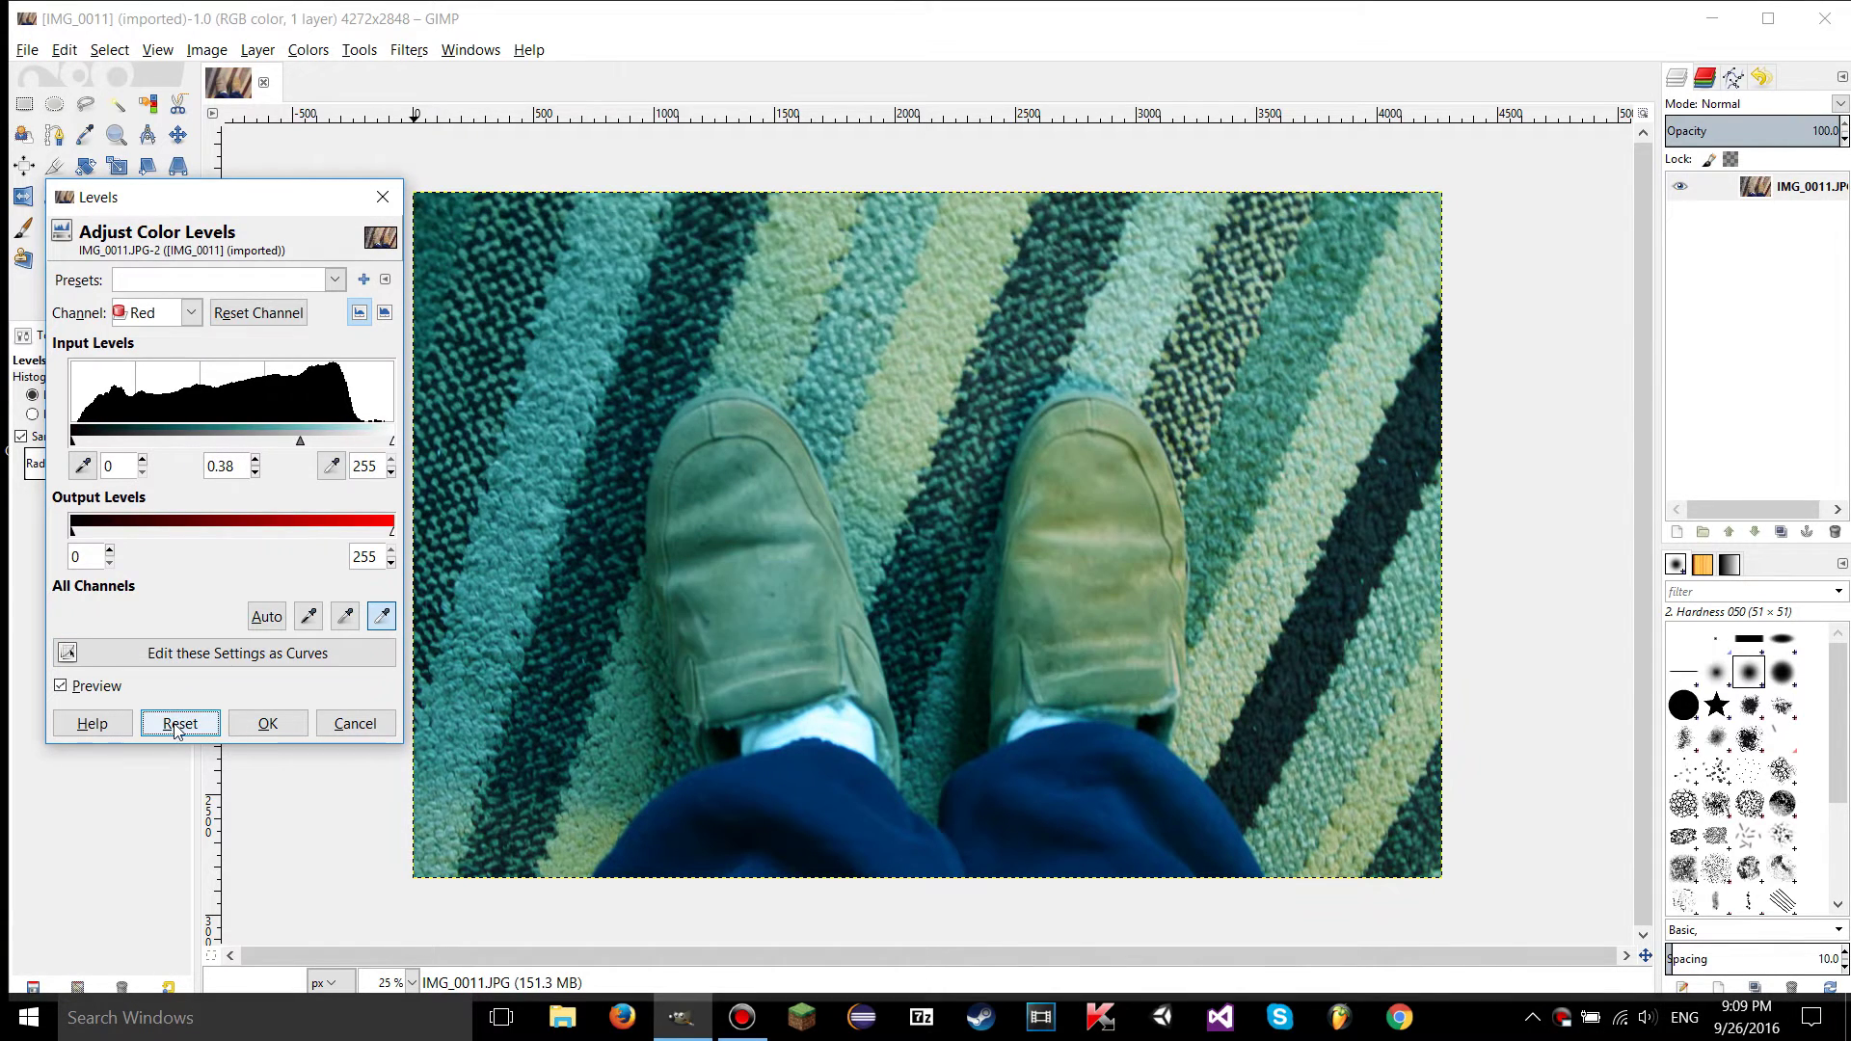
{"action": "left_click", "coordinate": [181, 724]}
- Try picking the Red channel's input black point and white point on the left shoe, resetting the levels after each
{"action": "left_click", "coordinate": [83, 466]}
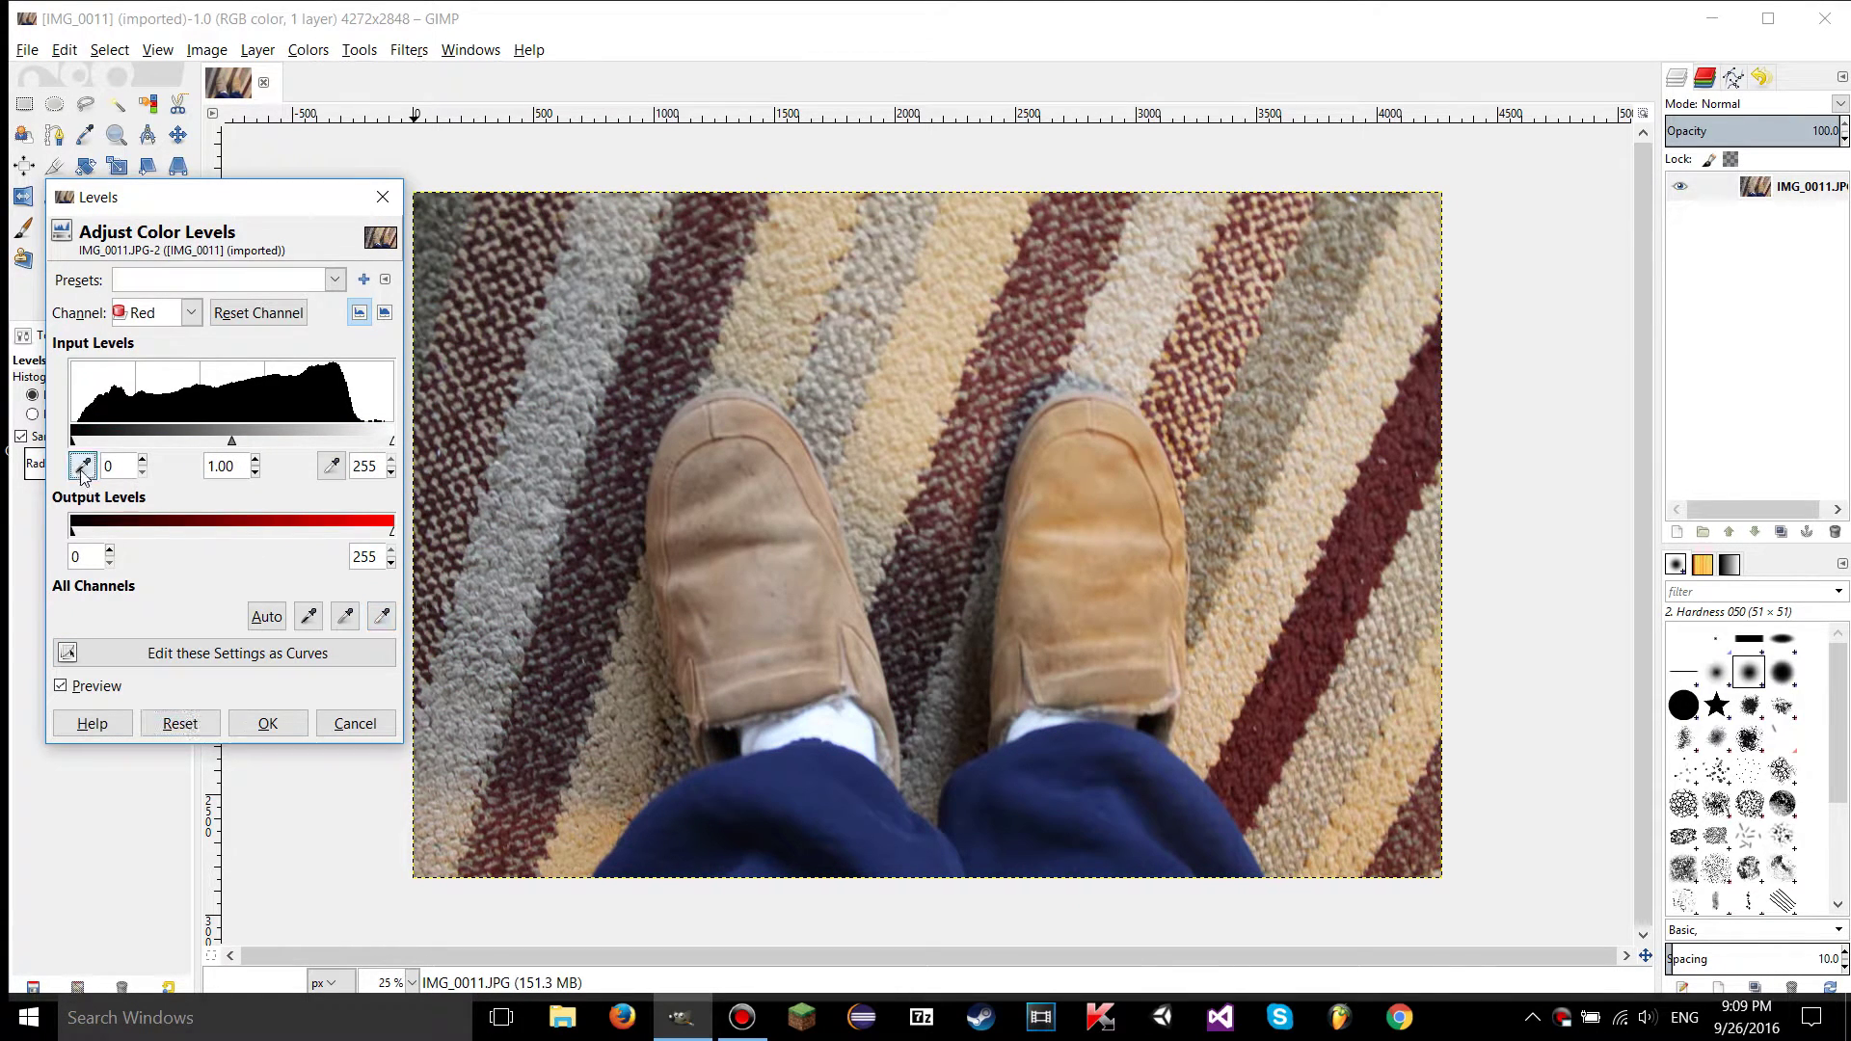
{"action": "left_click", "coordinate": [749, 510]}
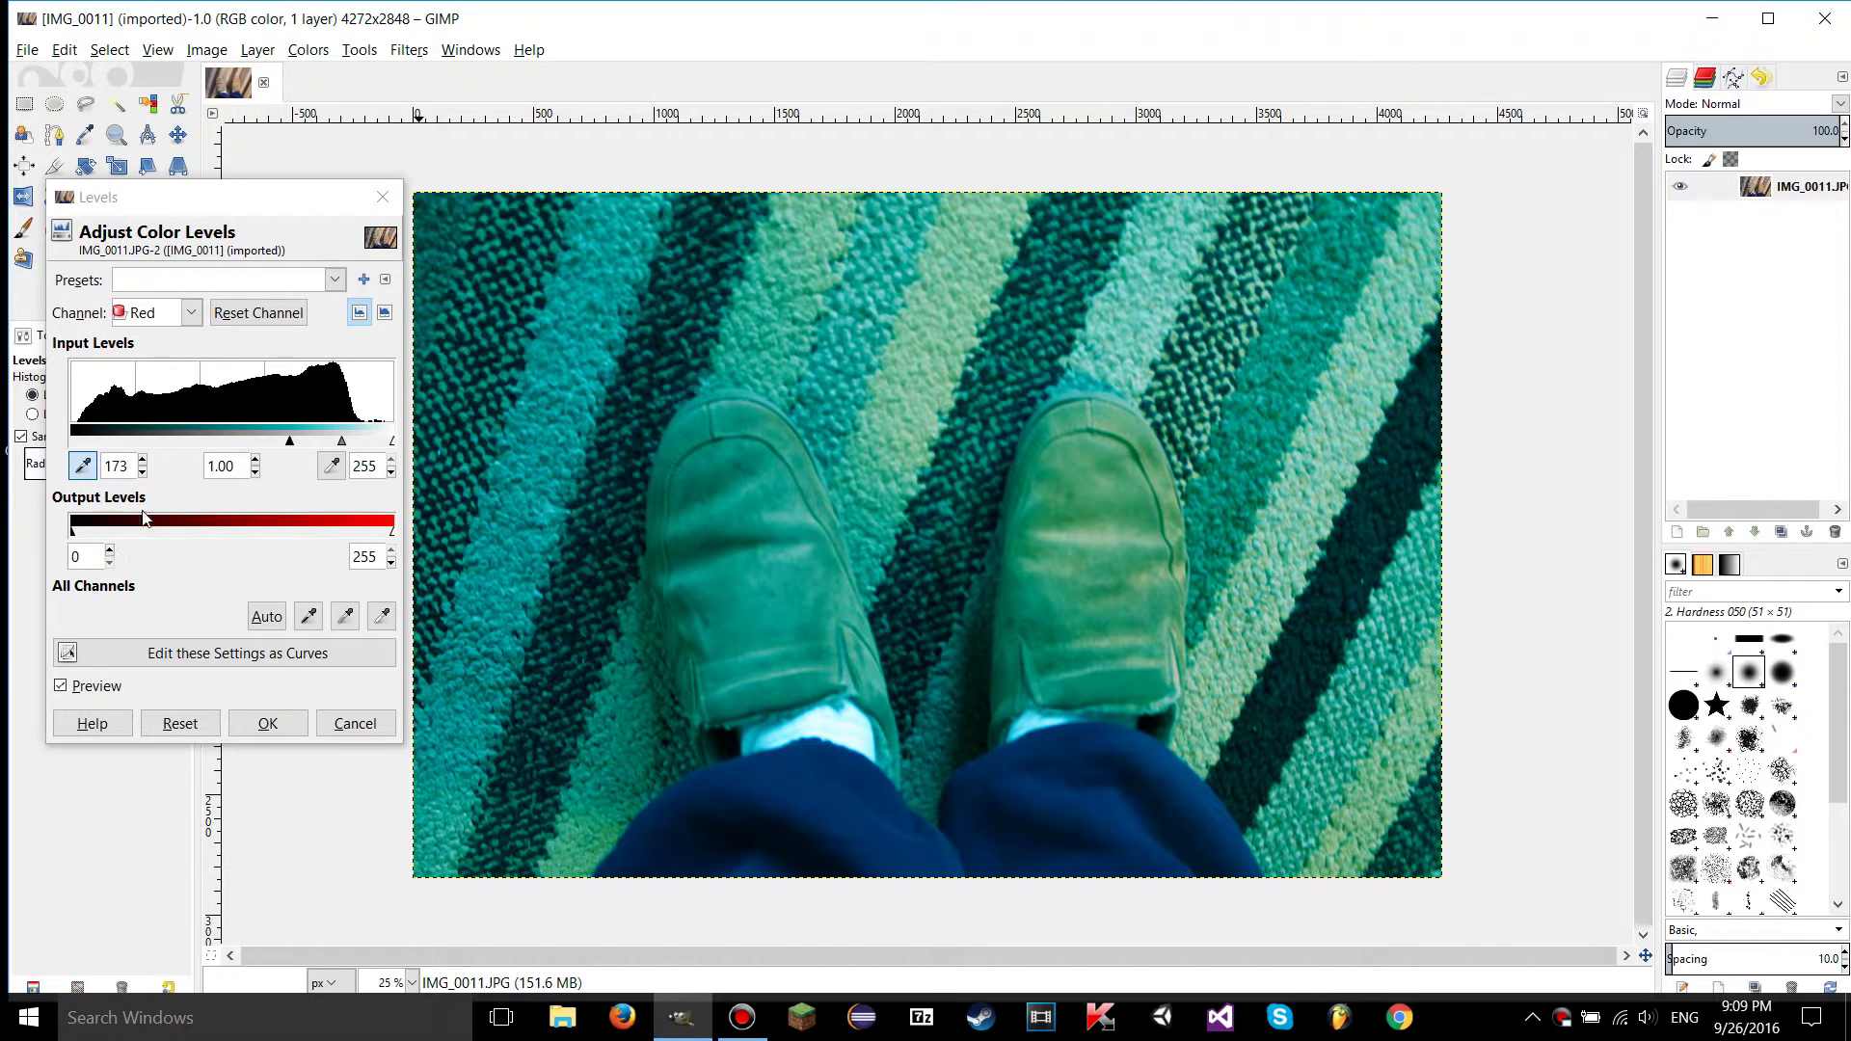
{"action": "left_click", "coordinate": [181, 724]}
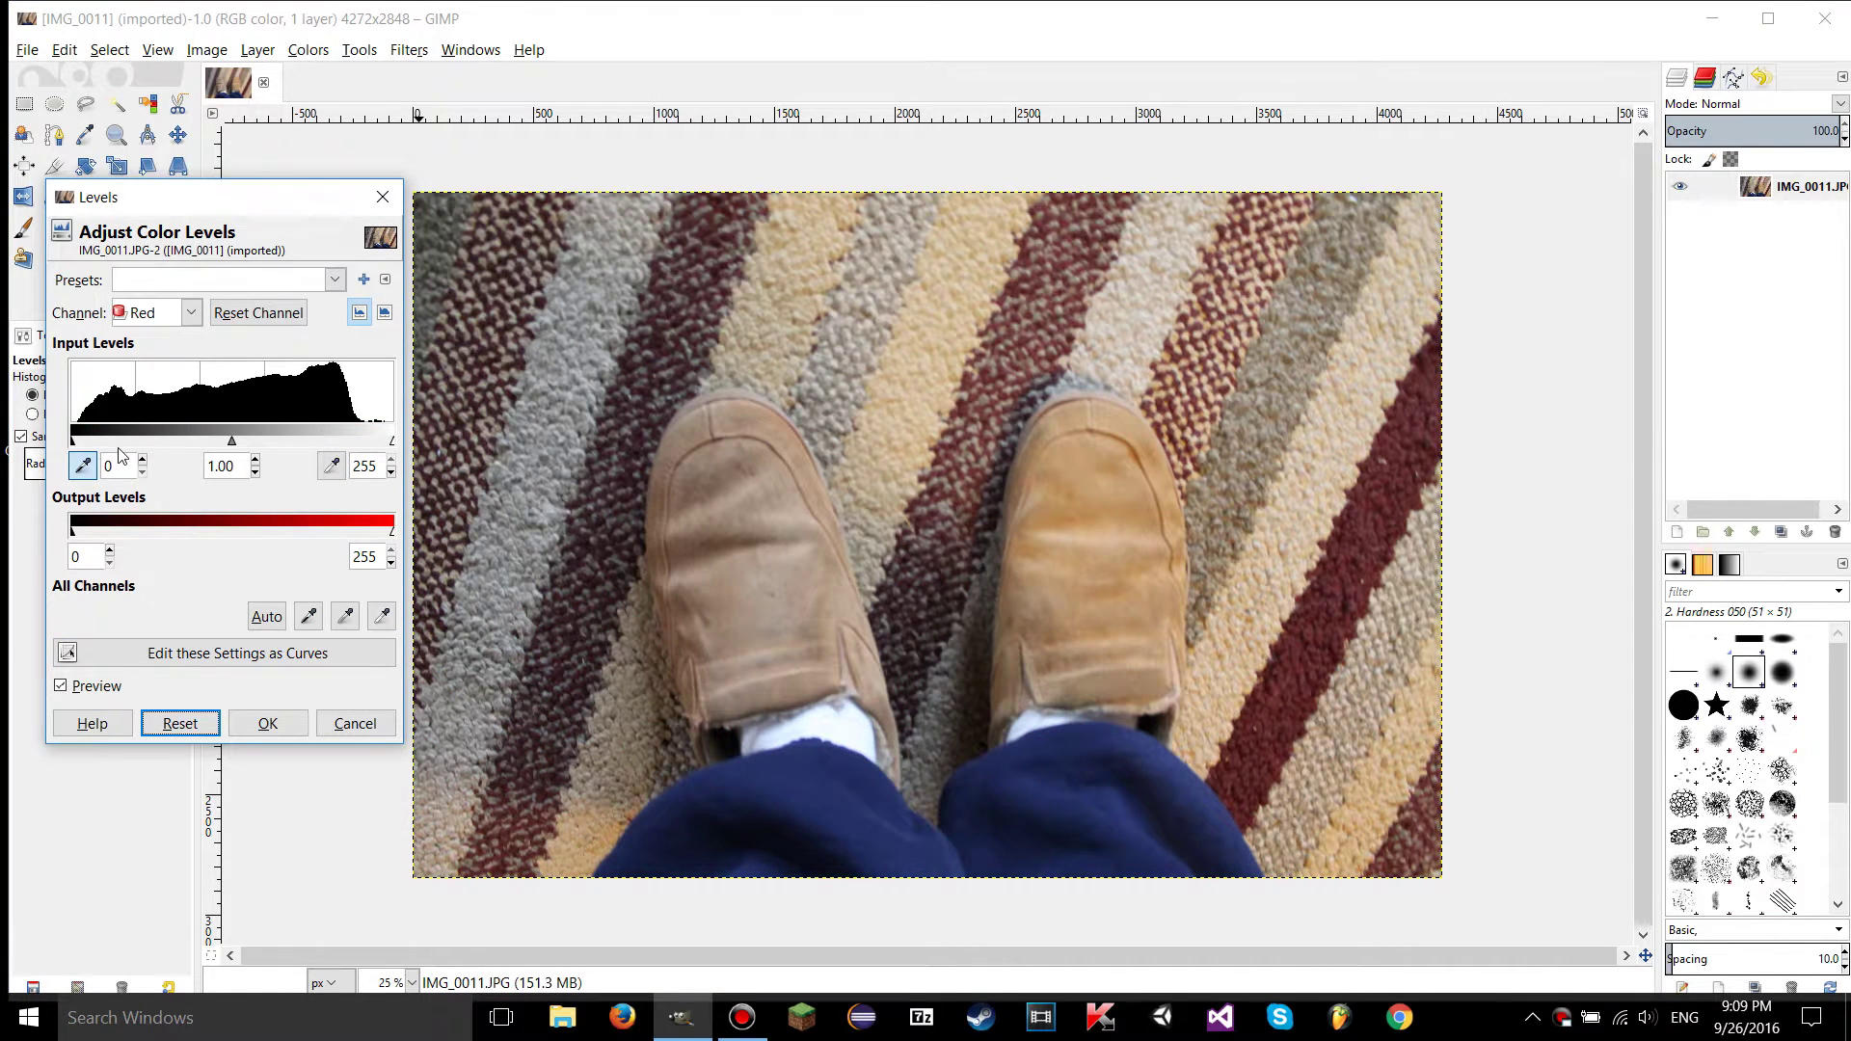
{"action": "left_click", "coordinate": [331, 465]}
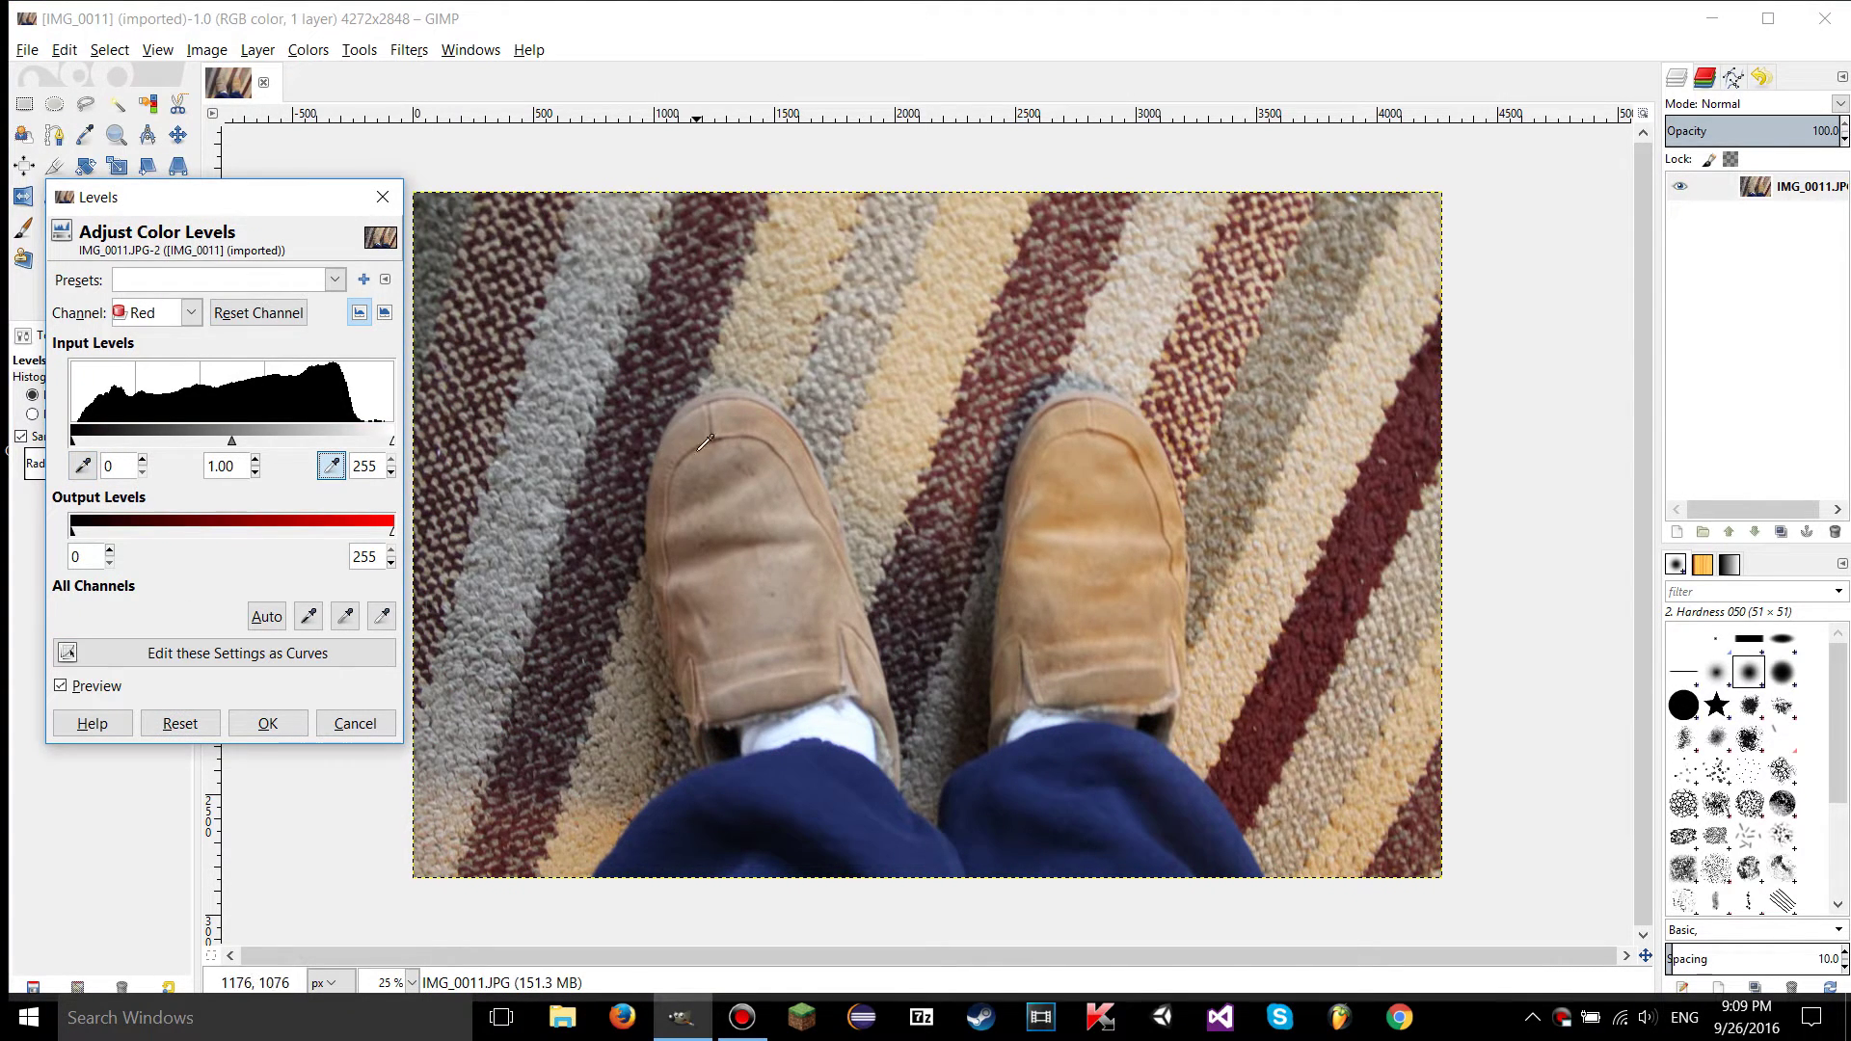
{"action": "left_click", "coordinate": [700, 448]}
{"action": "left_click", "coordinate": [180, 724]}
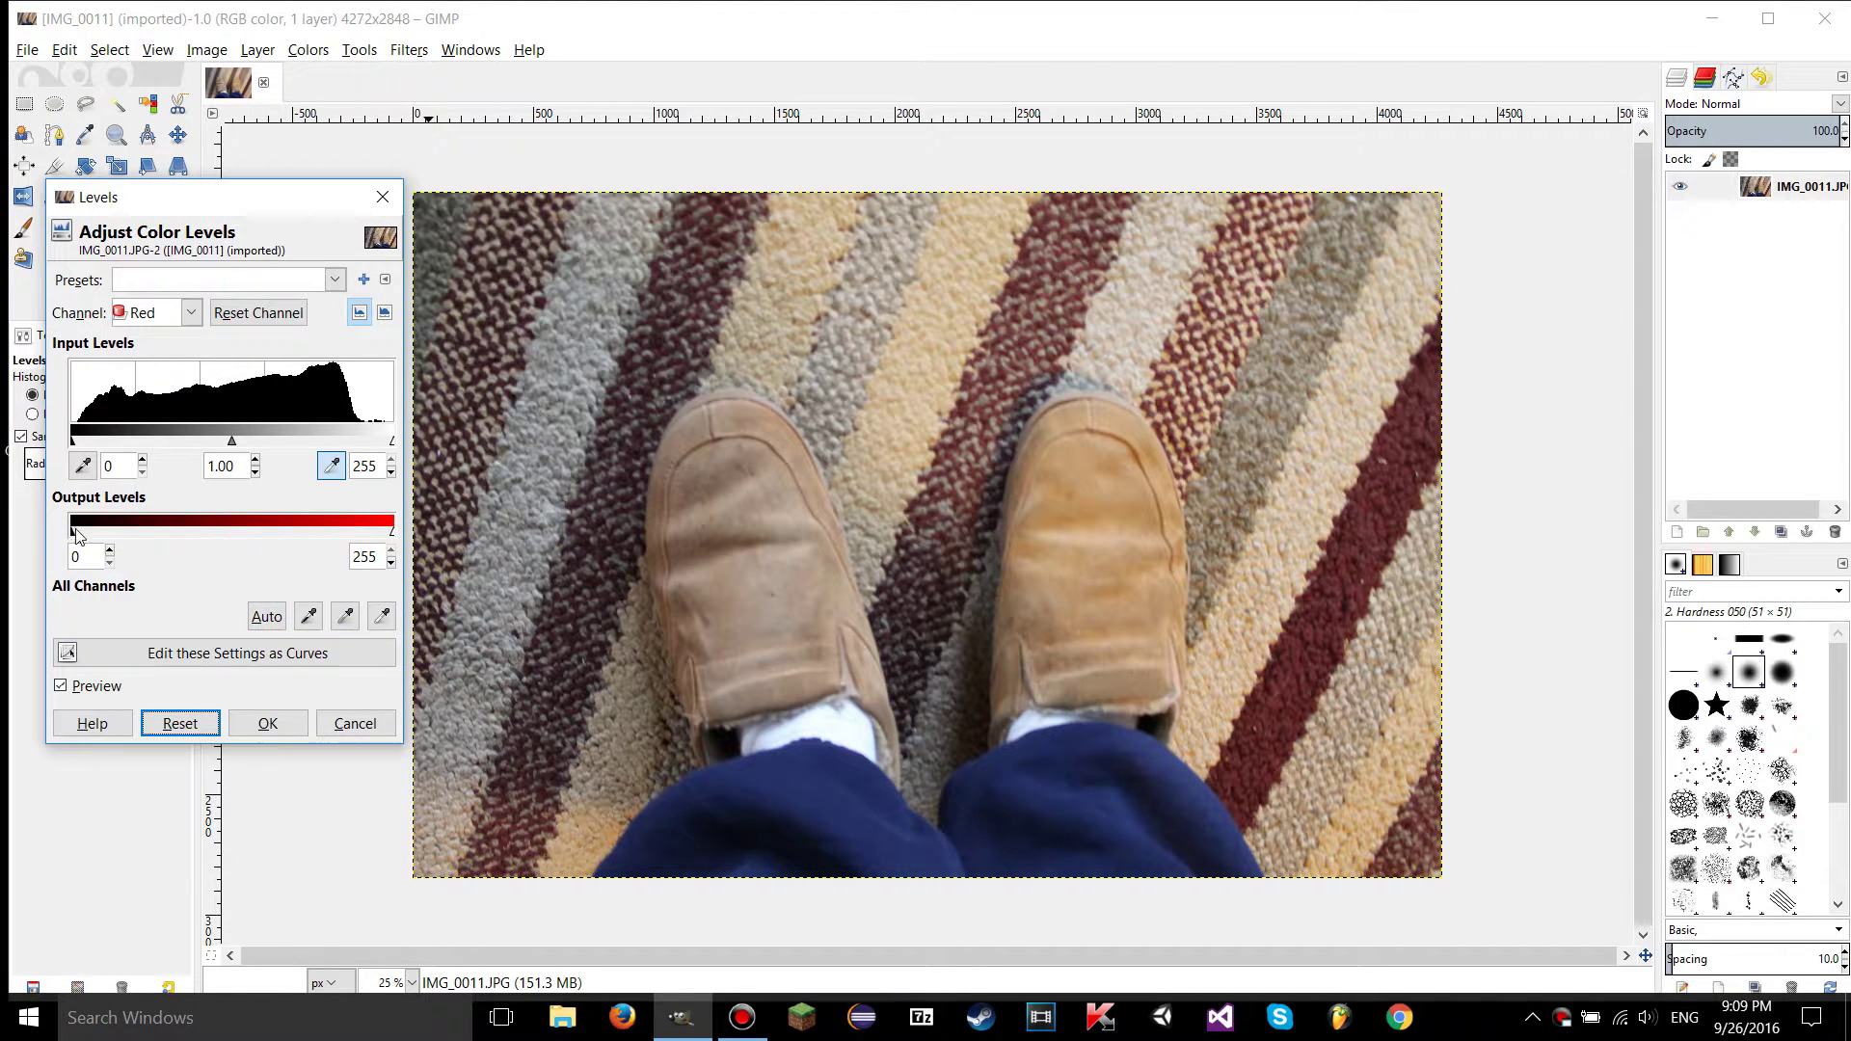
- Try a low output level of 97 and a high output level of 147 on the Red channel, resetting the levels after each
{"action": "mouse_move", "coordinate": [74, 537]}
{"action": "left_mouse_down"}
{"action": "mouse_move", "coordinate": [207, 543]}
{"action": "mouse_move", "coordinate": [73, 540]}
{"action": "left_mouse_up"}
{"action": "mouse_move", "coordinate": [395, 538]}
{"action": "left_mouse_down"}
{"action": "mouse_move", "coordinate": [221, 538]}
{"action": "mouse_move", "coordinate": [393, 538]}
{"action": "left_mouse_up"}
{"action": "left_click_drag", "start_coordinate": [71, 537], "coordinate": [196, 540]}
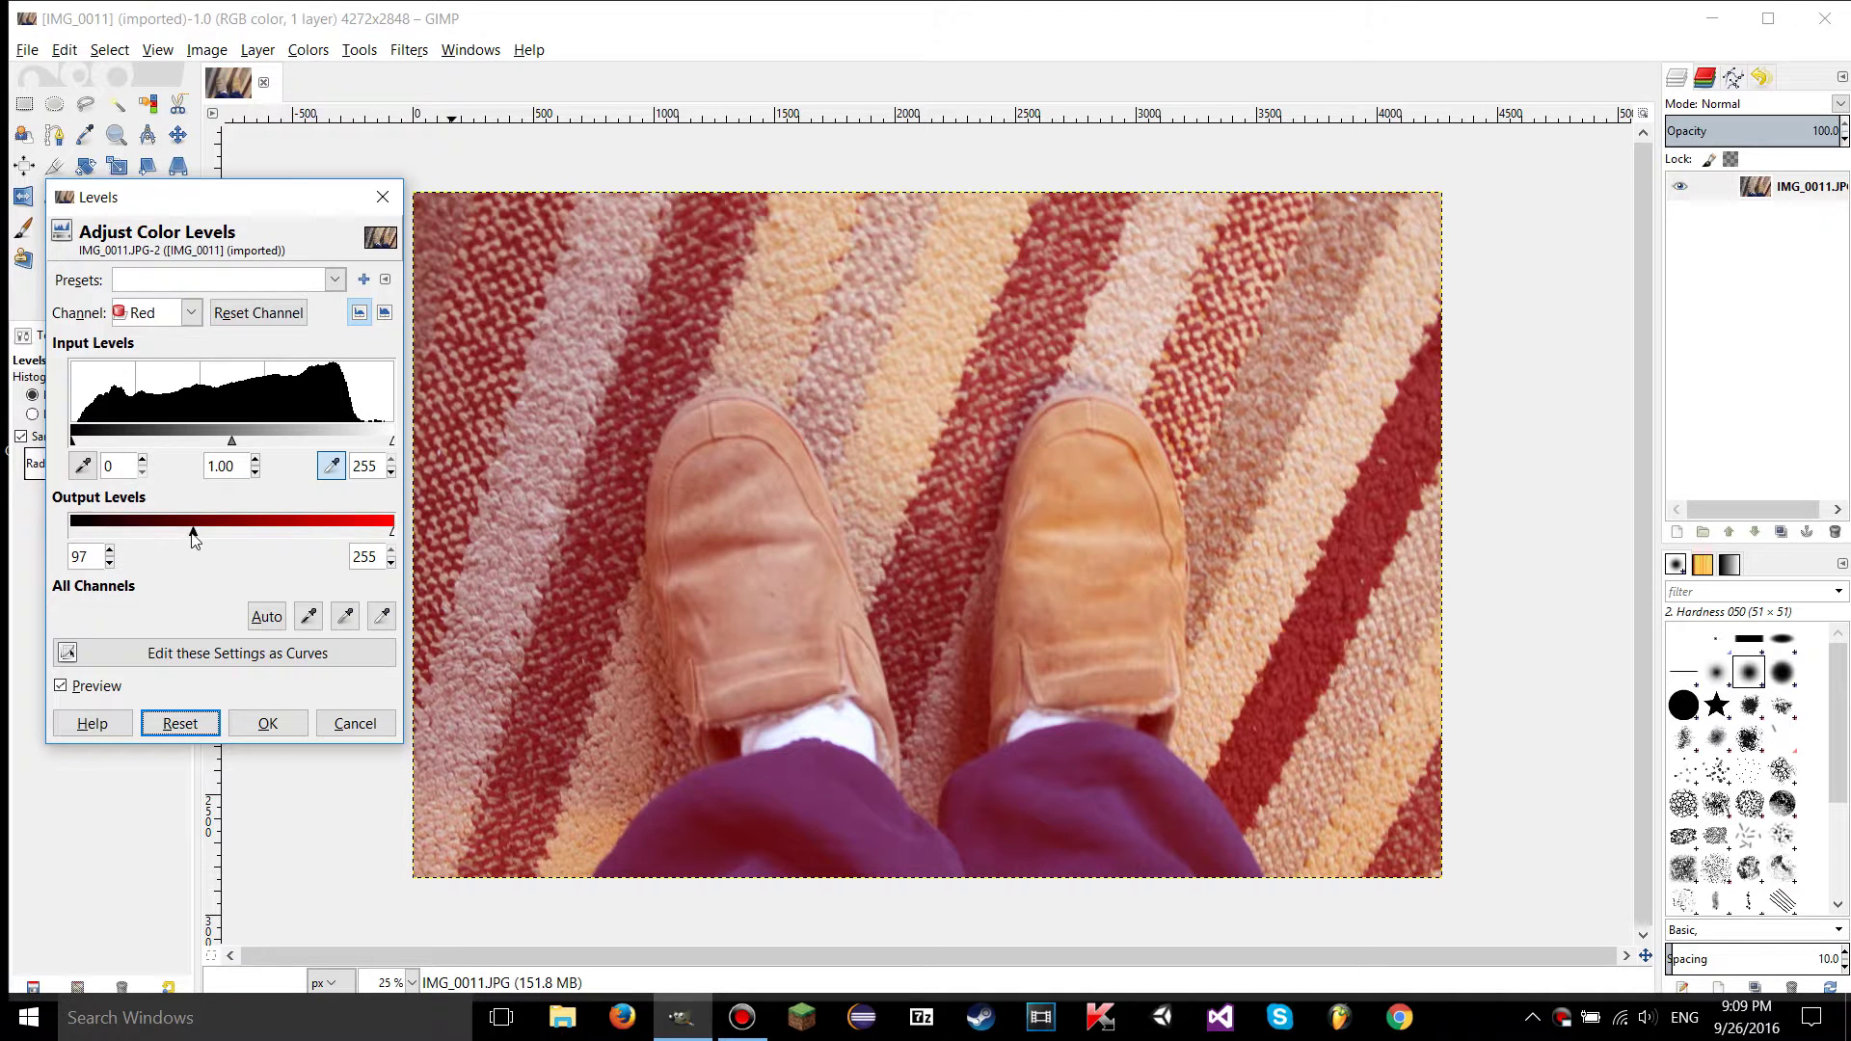
{"action": "left_click", "coordinate": [181, 723]}
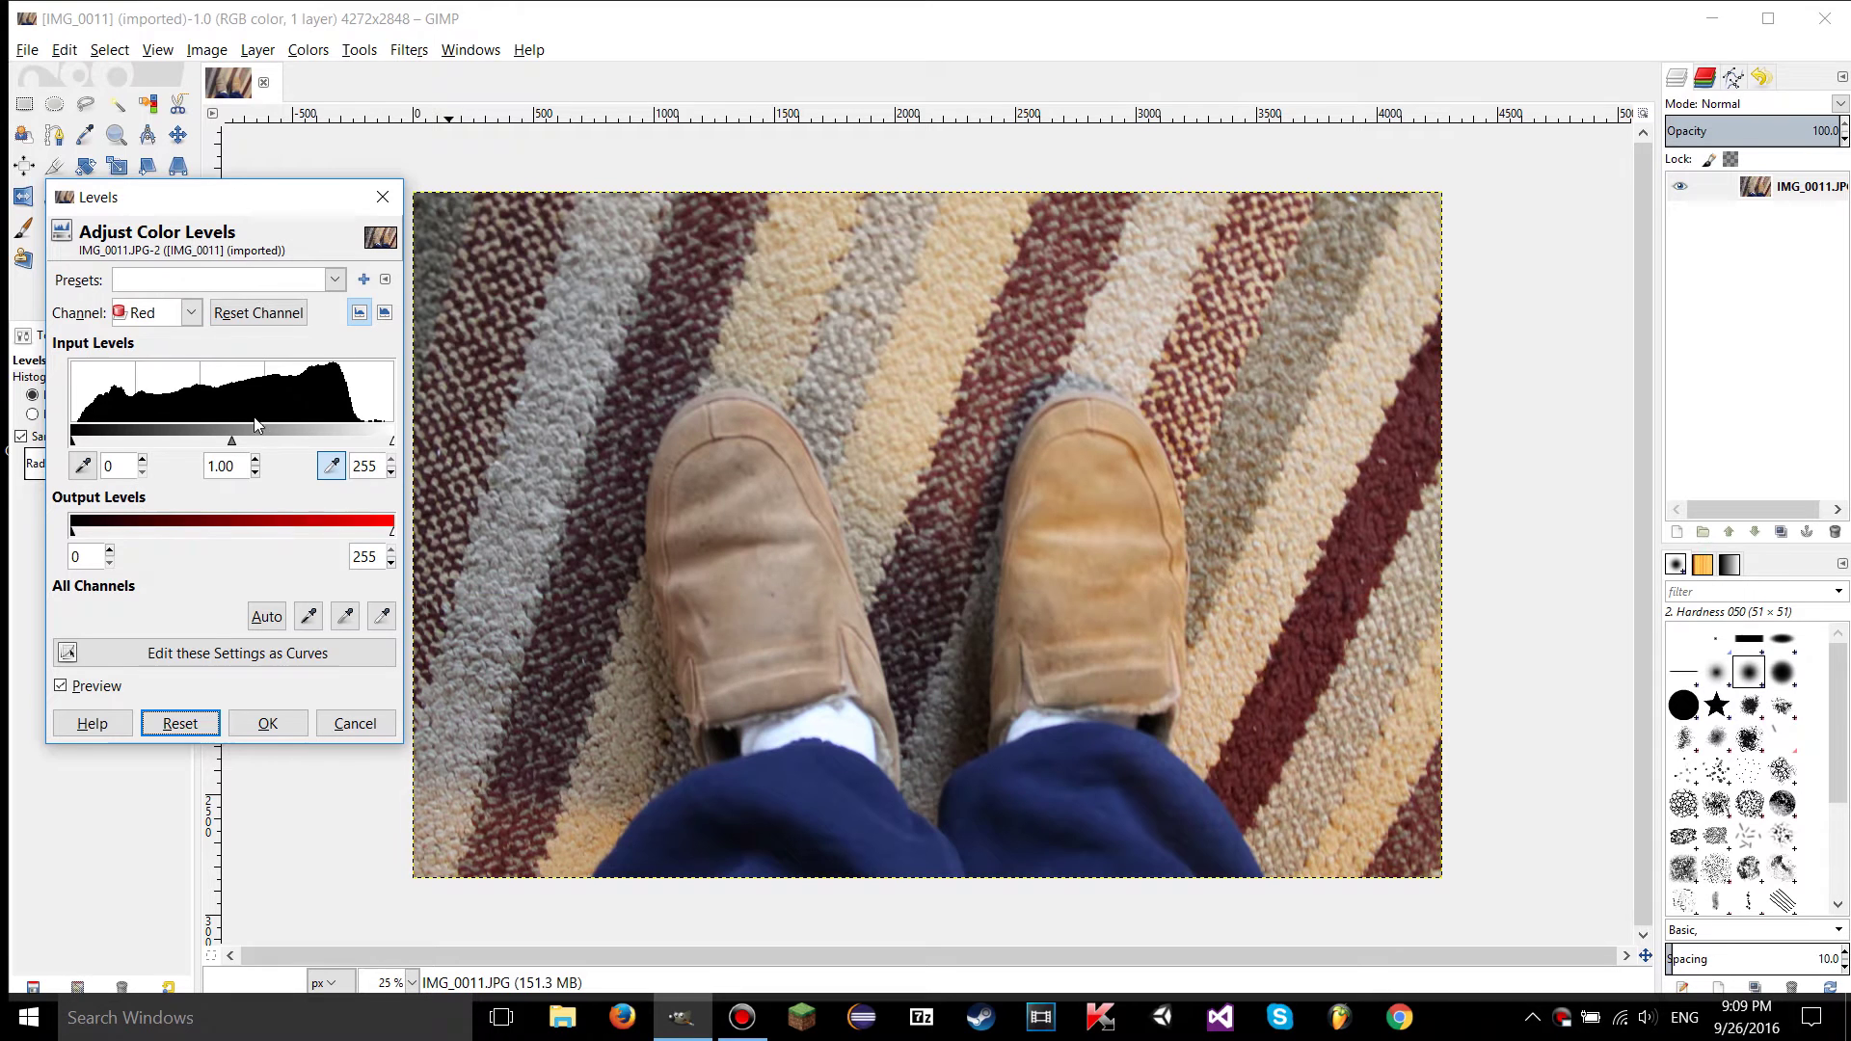
{"action": "left_click", "coordinate": [164, 312]}
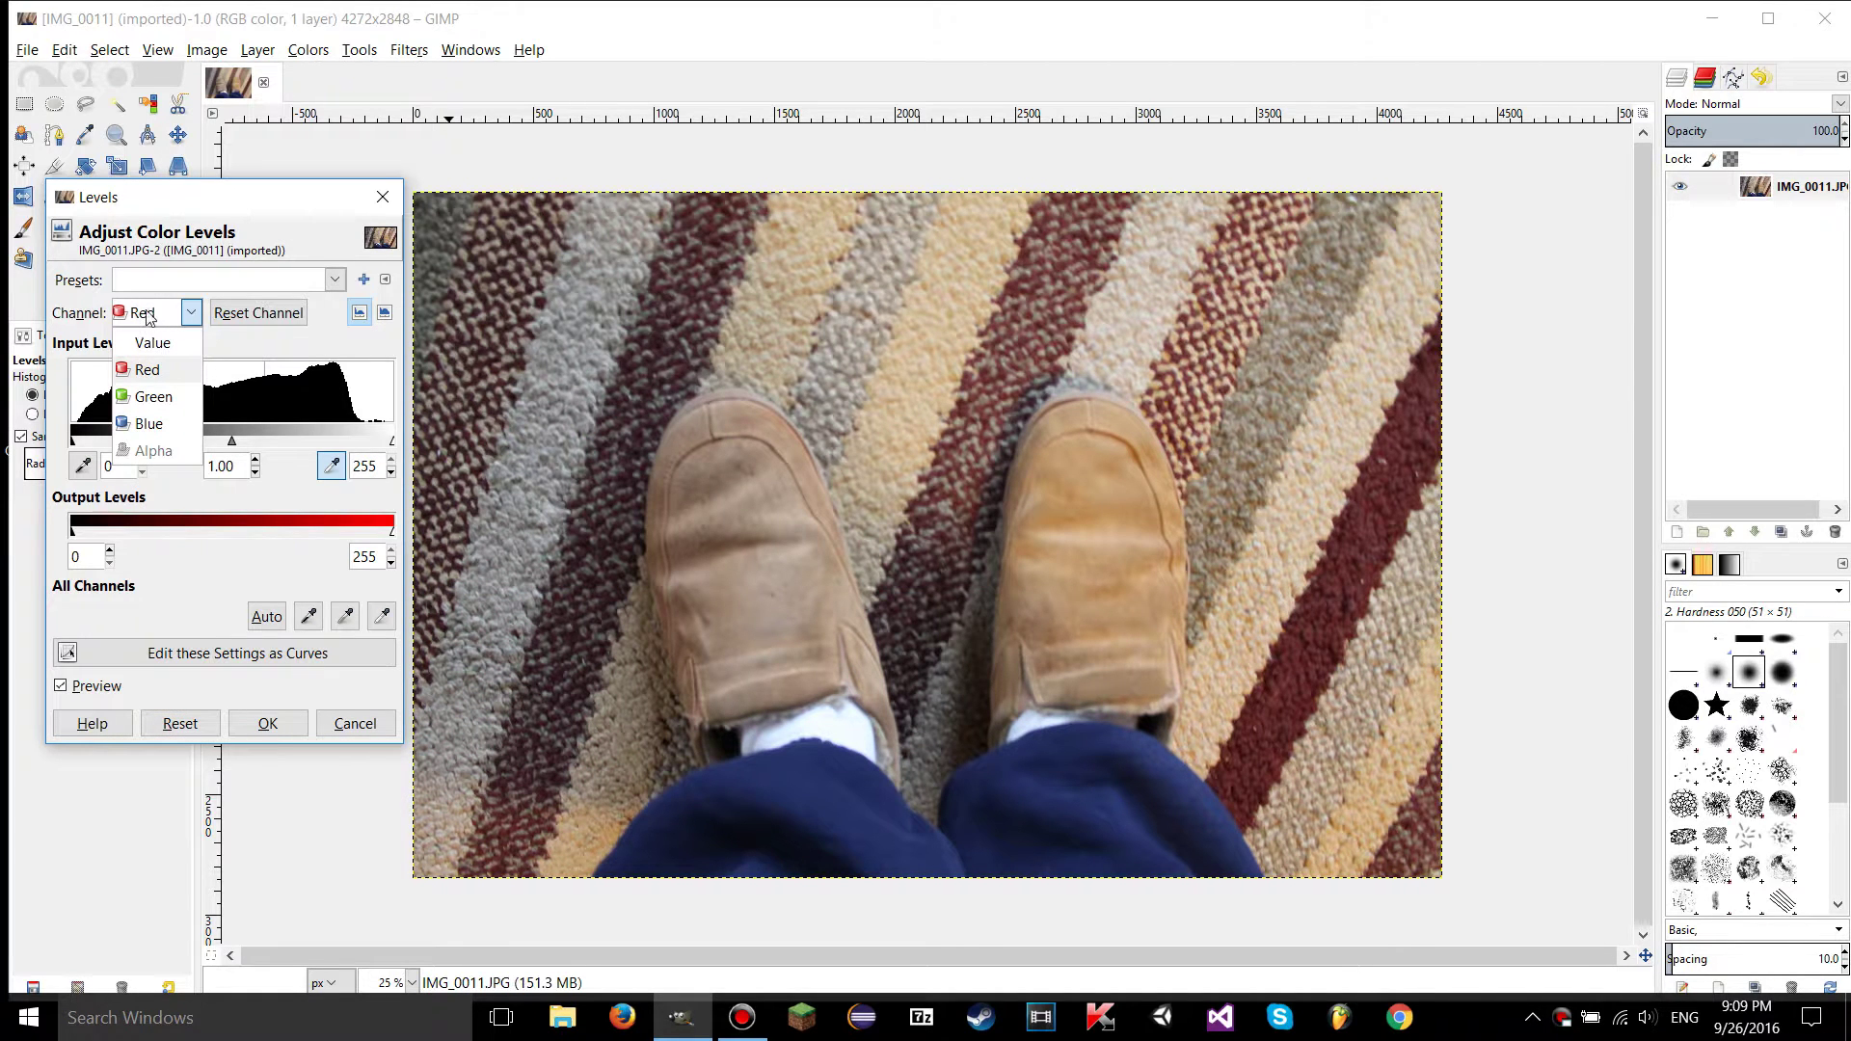
{"action": "left_click", "coordinate": [374, 549]}
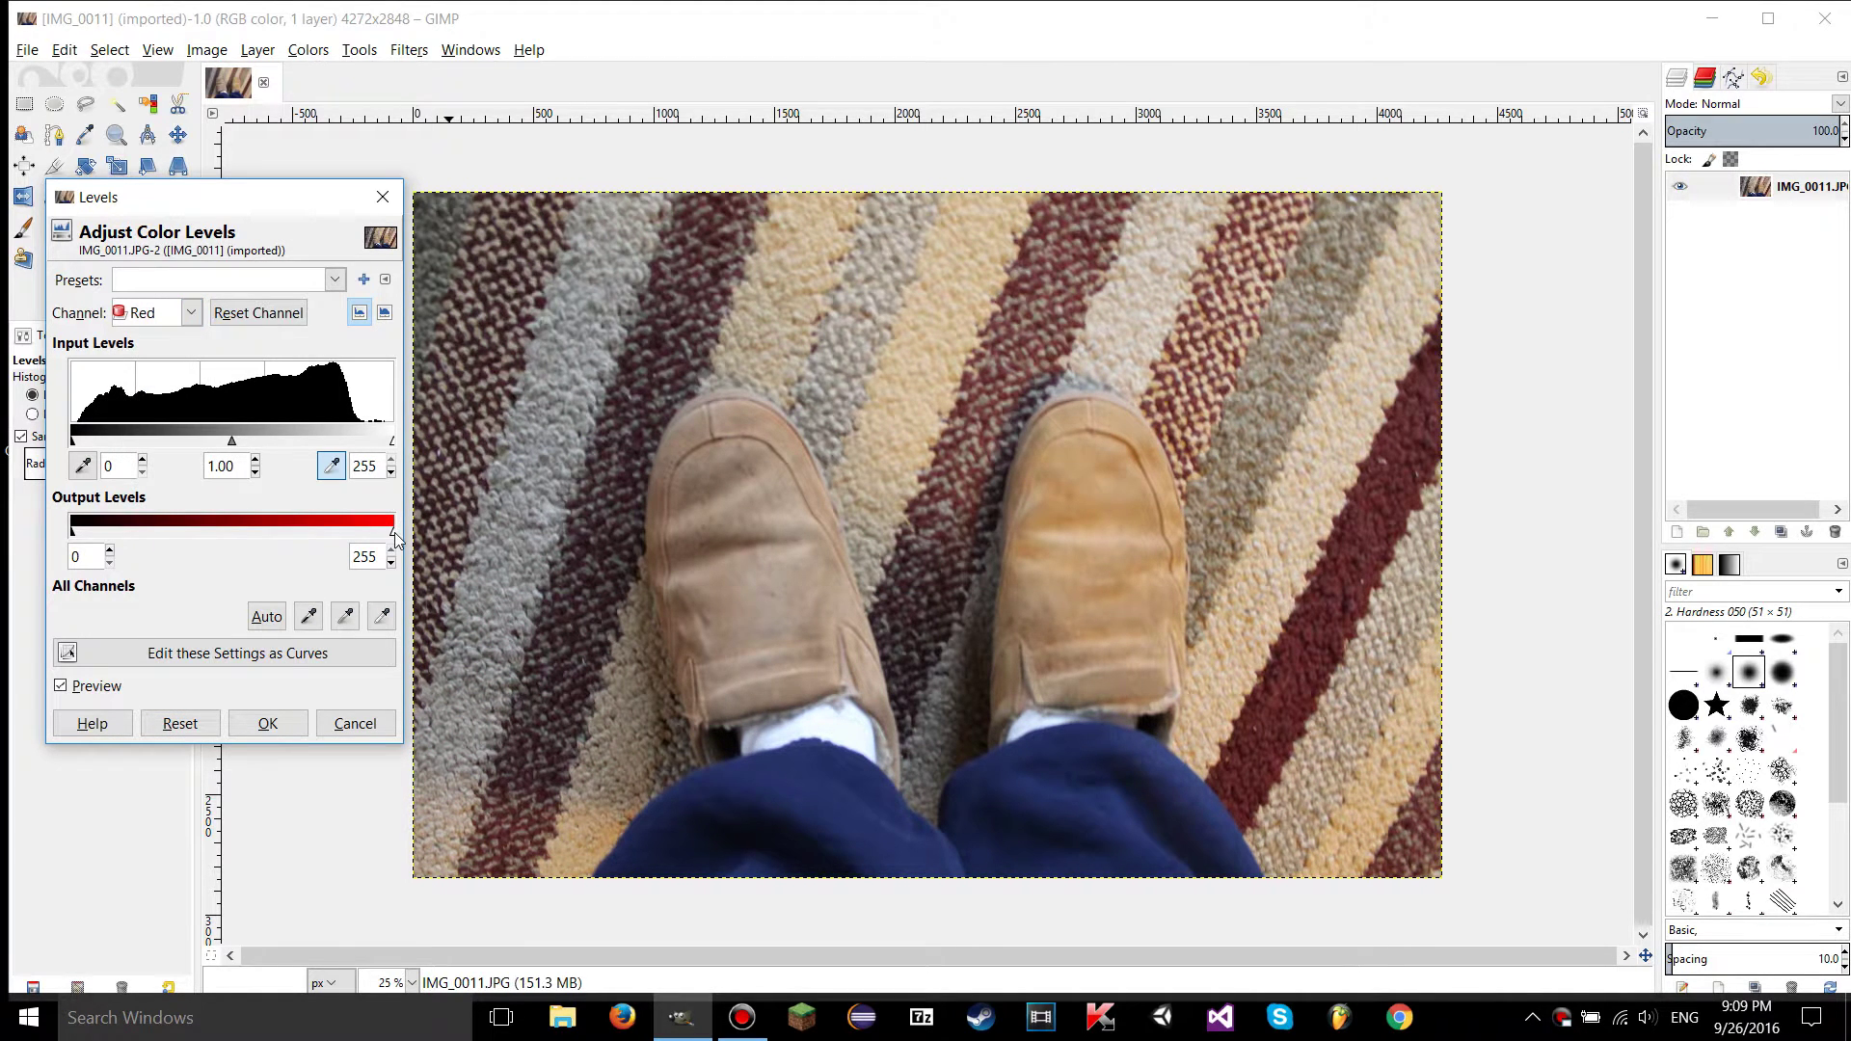
{"action": "left_click_drag", "start_coordinate": [392, 535], "coordinate": [256, 531]}
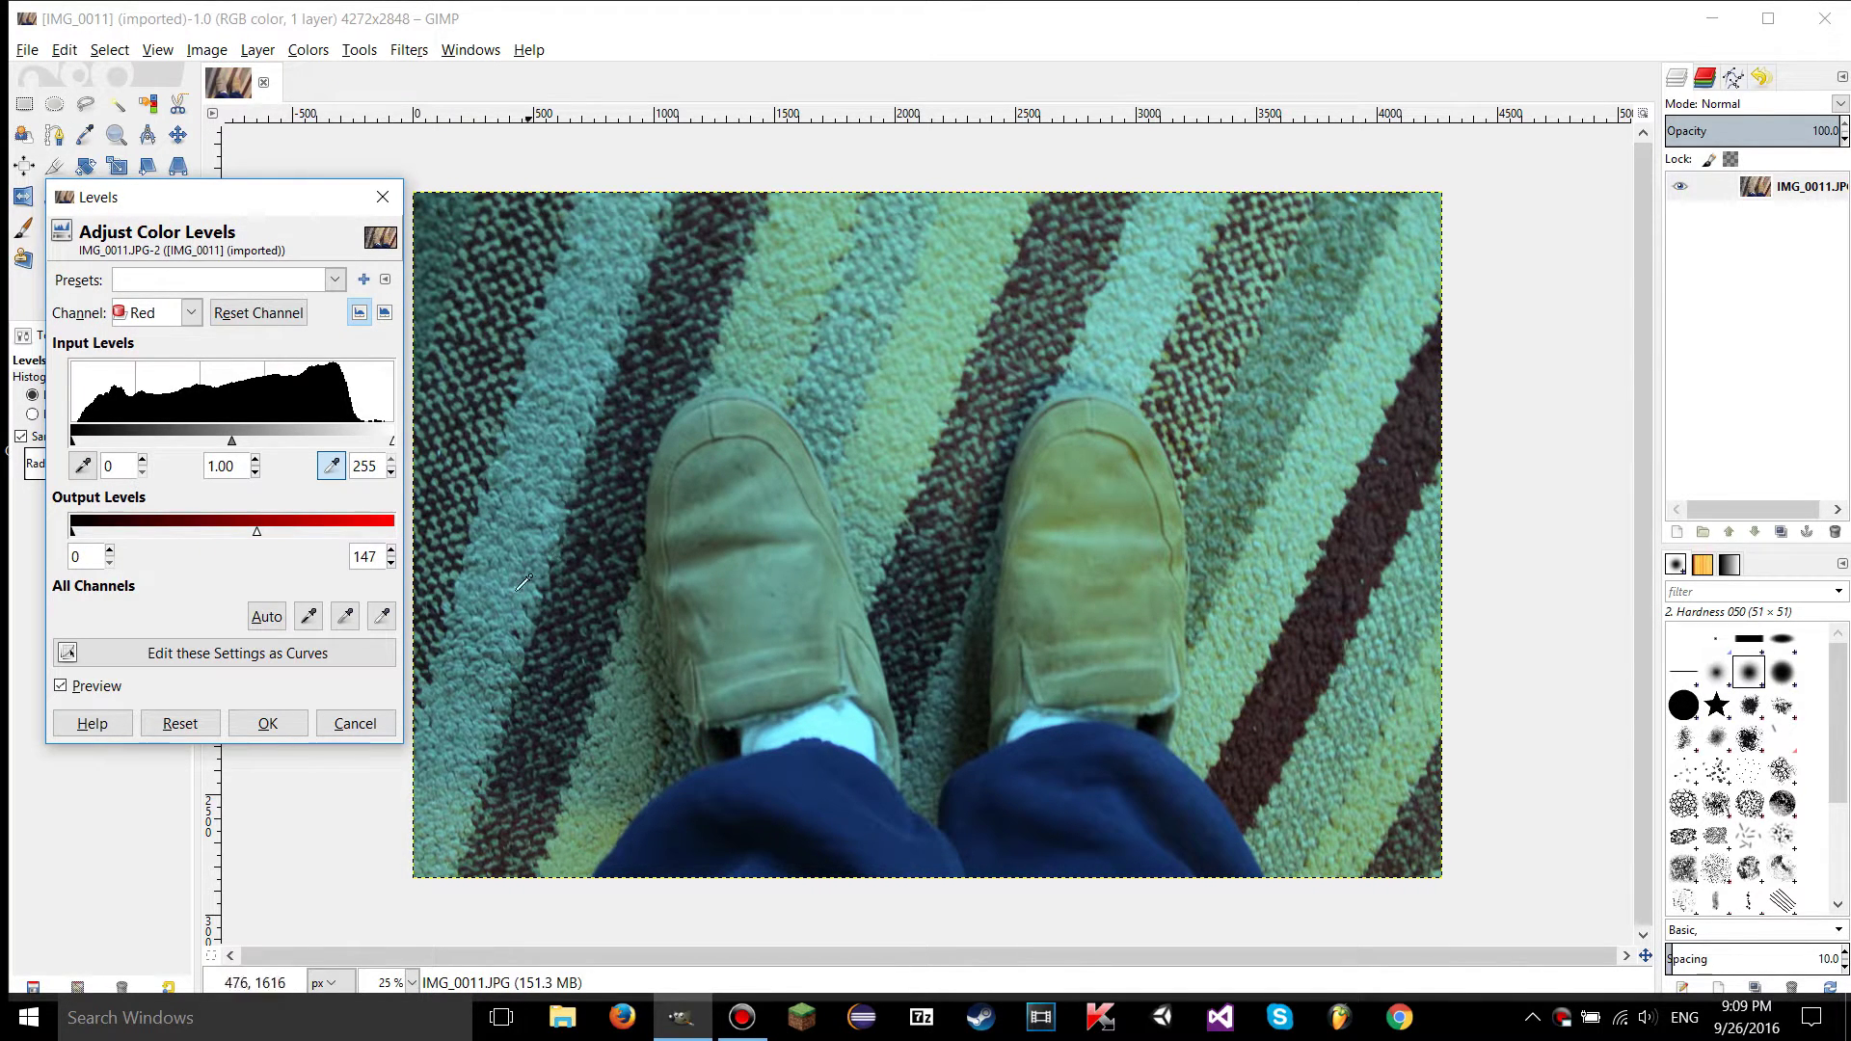
{"action": "left_click", "coordinate": [179, 725]}
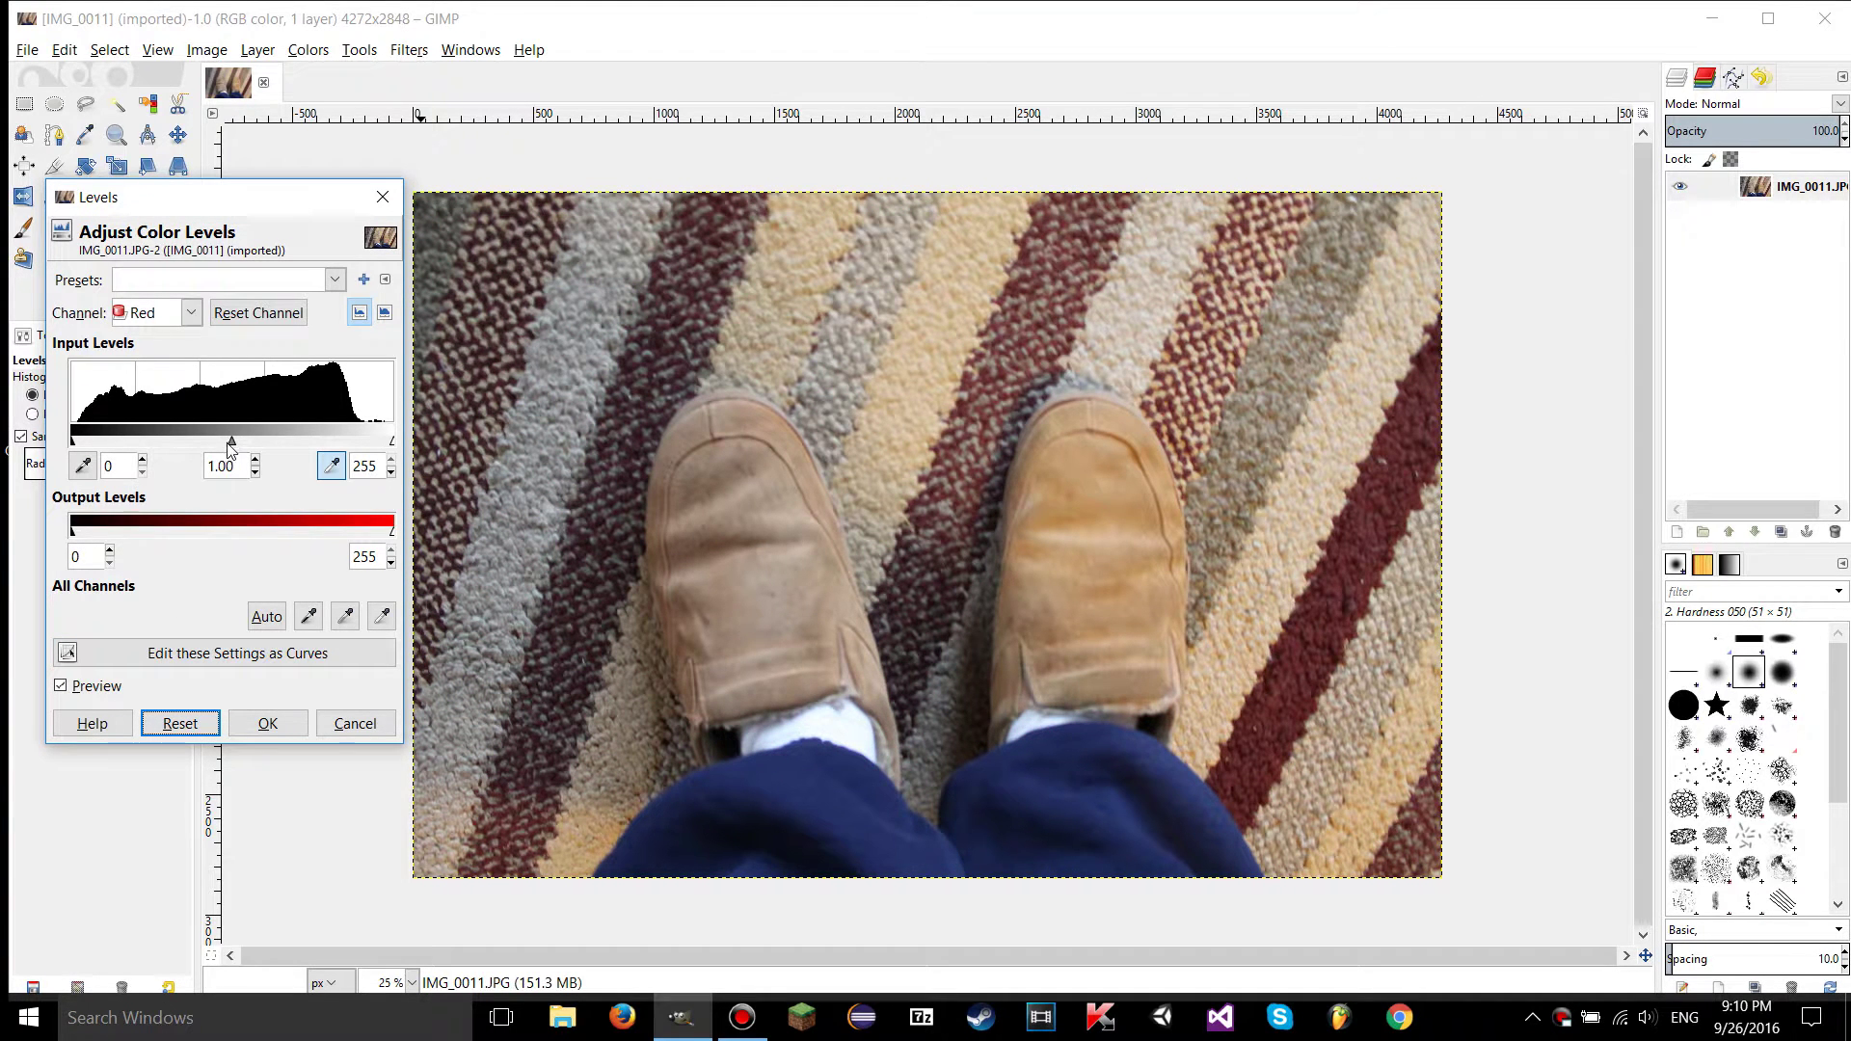
- Switch the levels to the Green channel and reopen the list of channels
{"action": "left_click", "coordinate": [192, 313]}
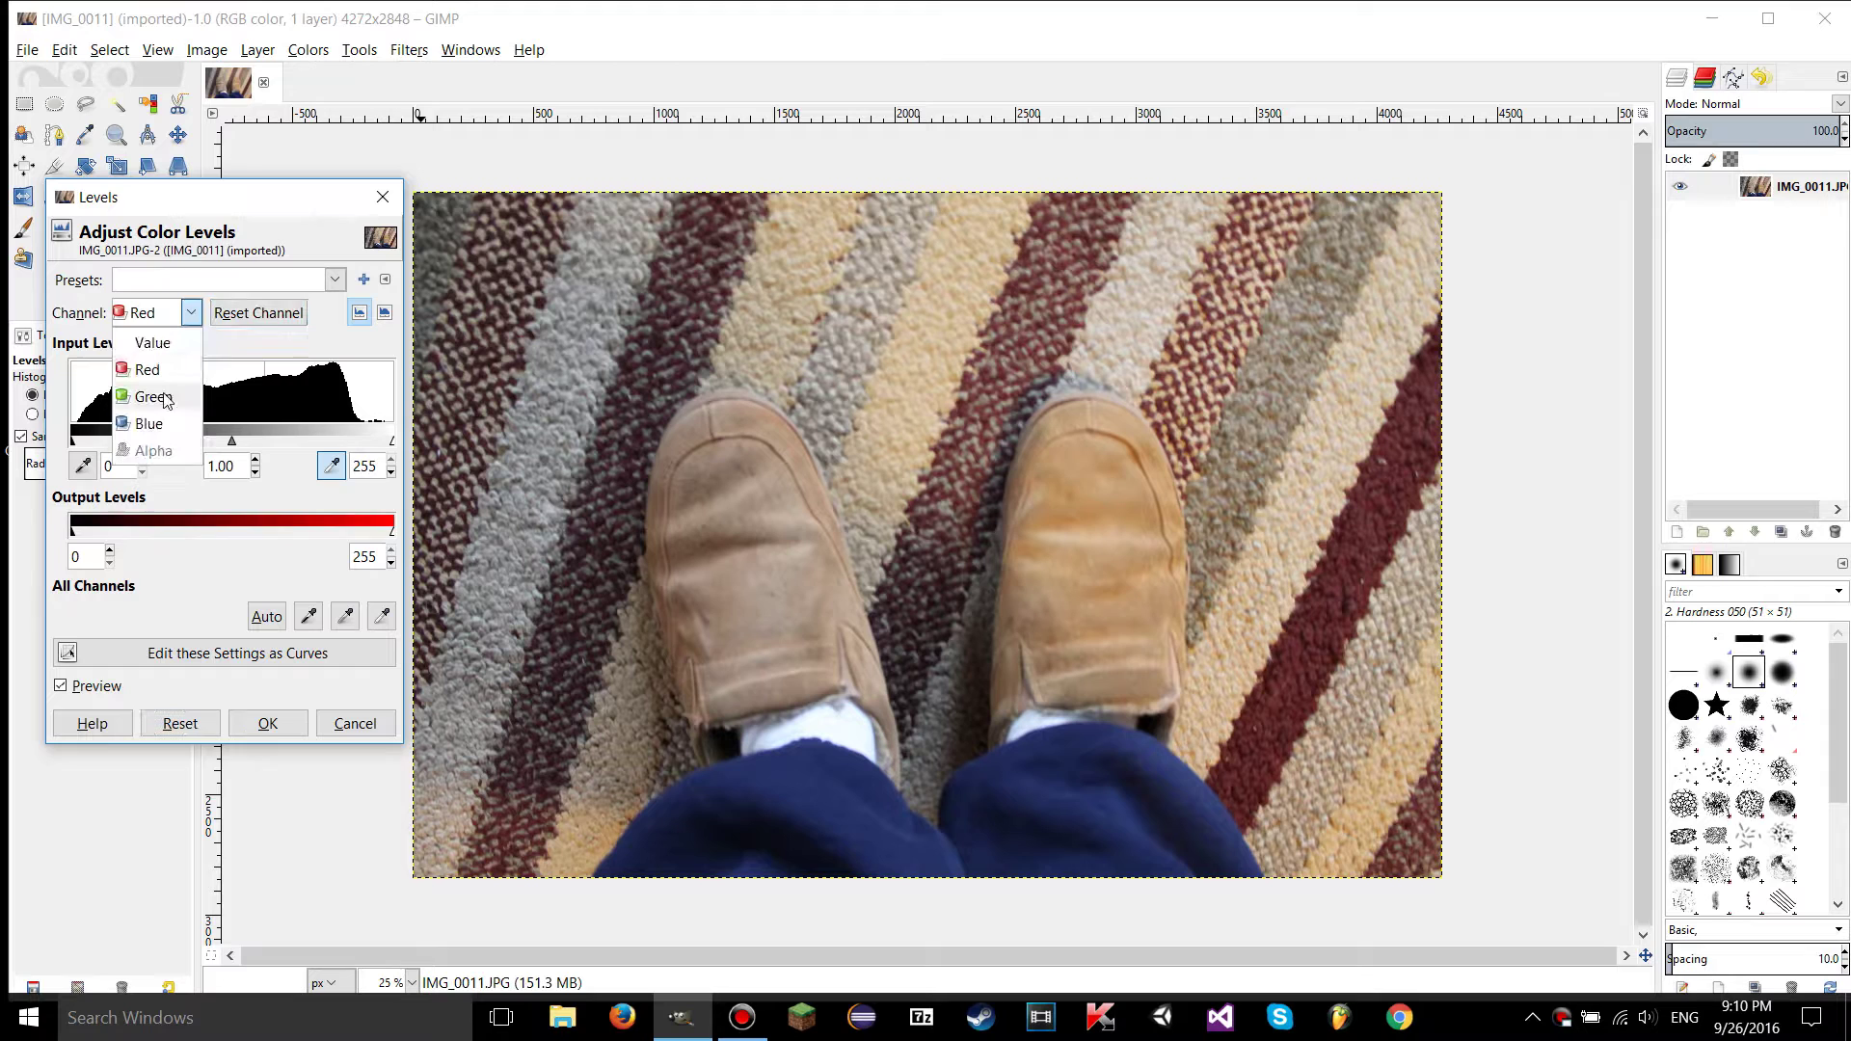
{"action": "left_click", "coordinate": [164, 398]}
{"action": "left_click", "coordinate": [192, 314]}
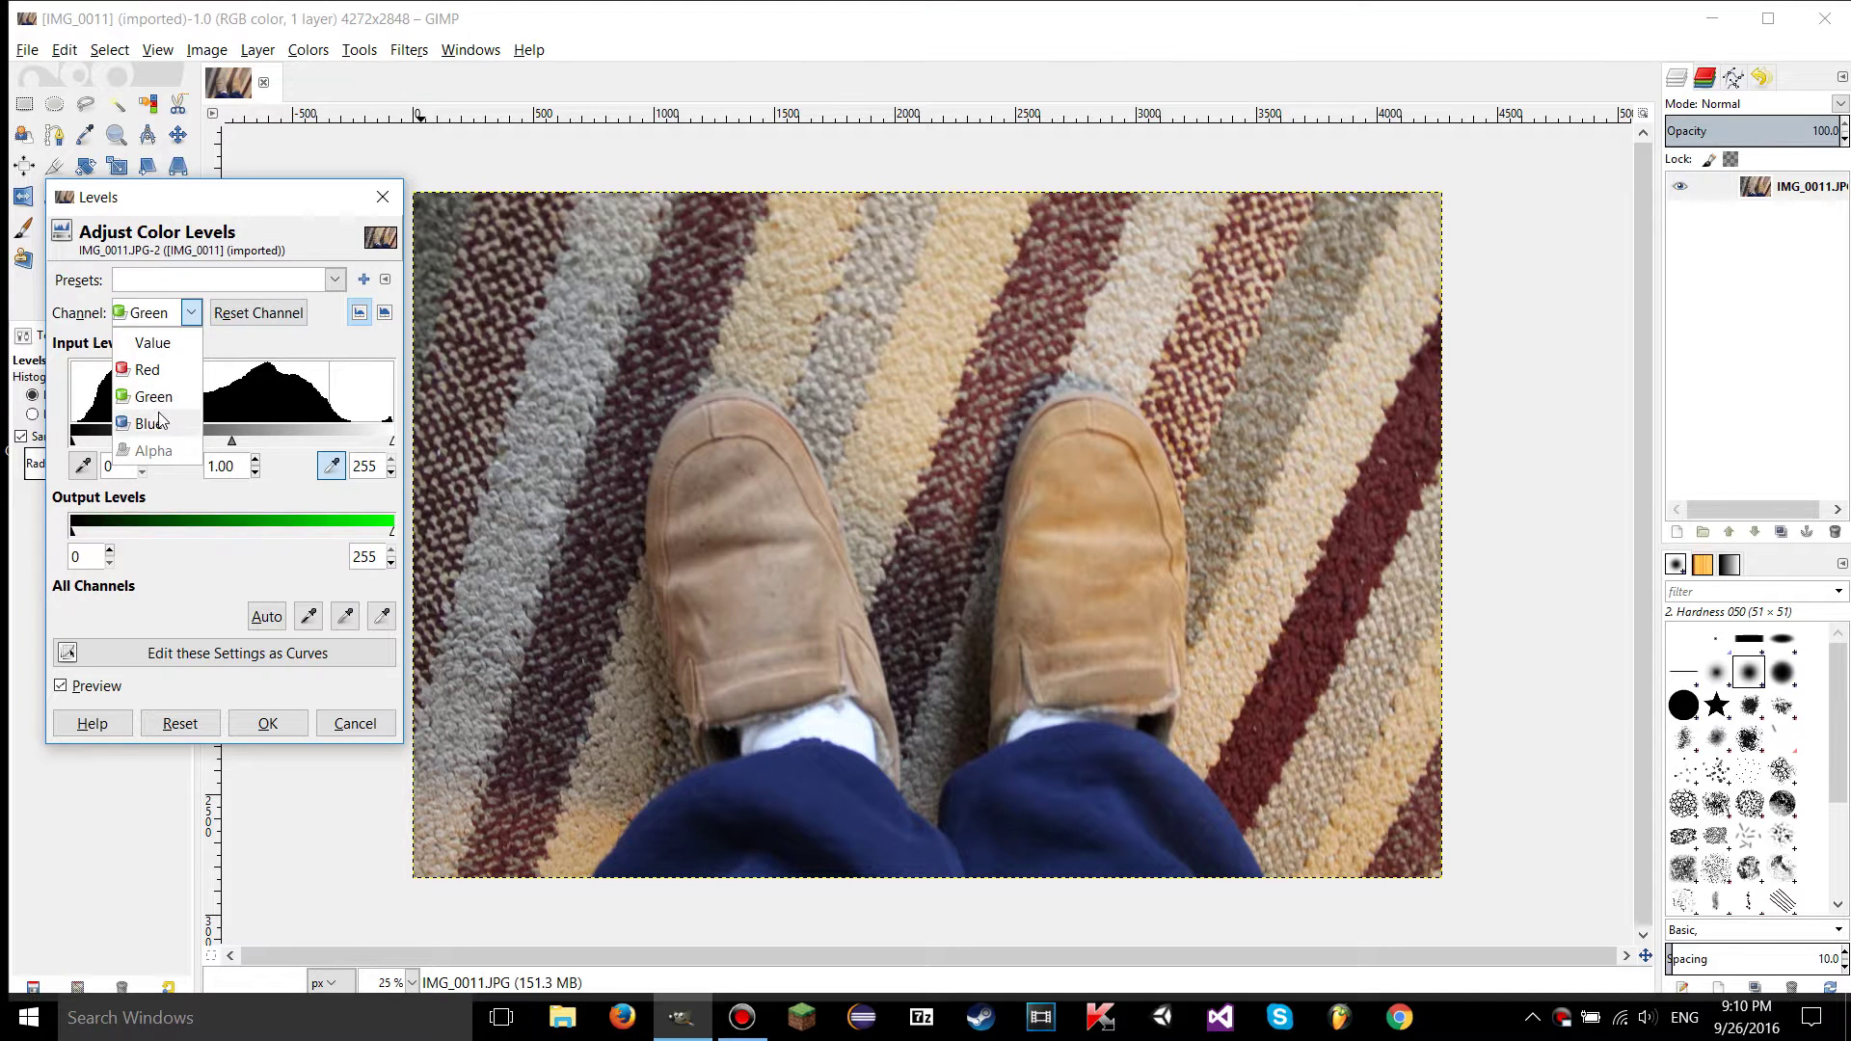
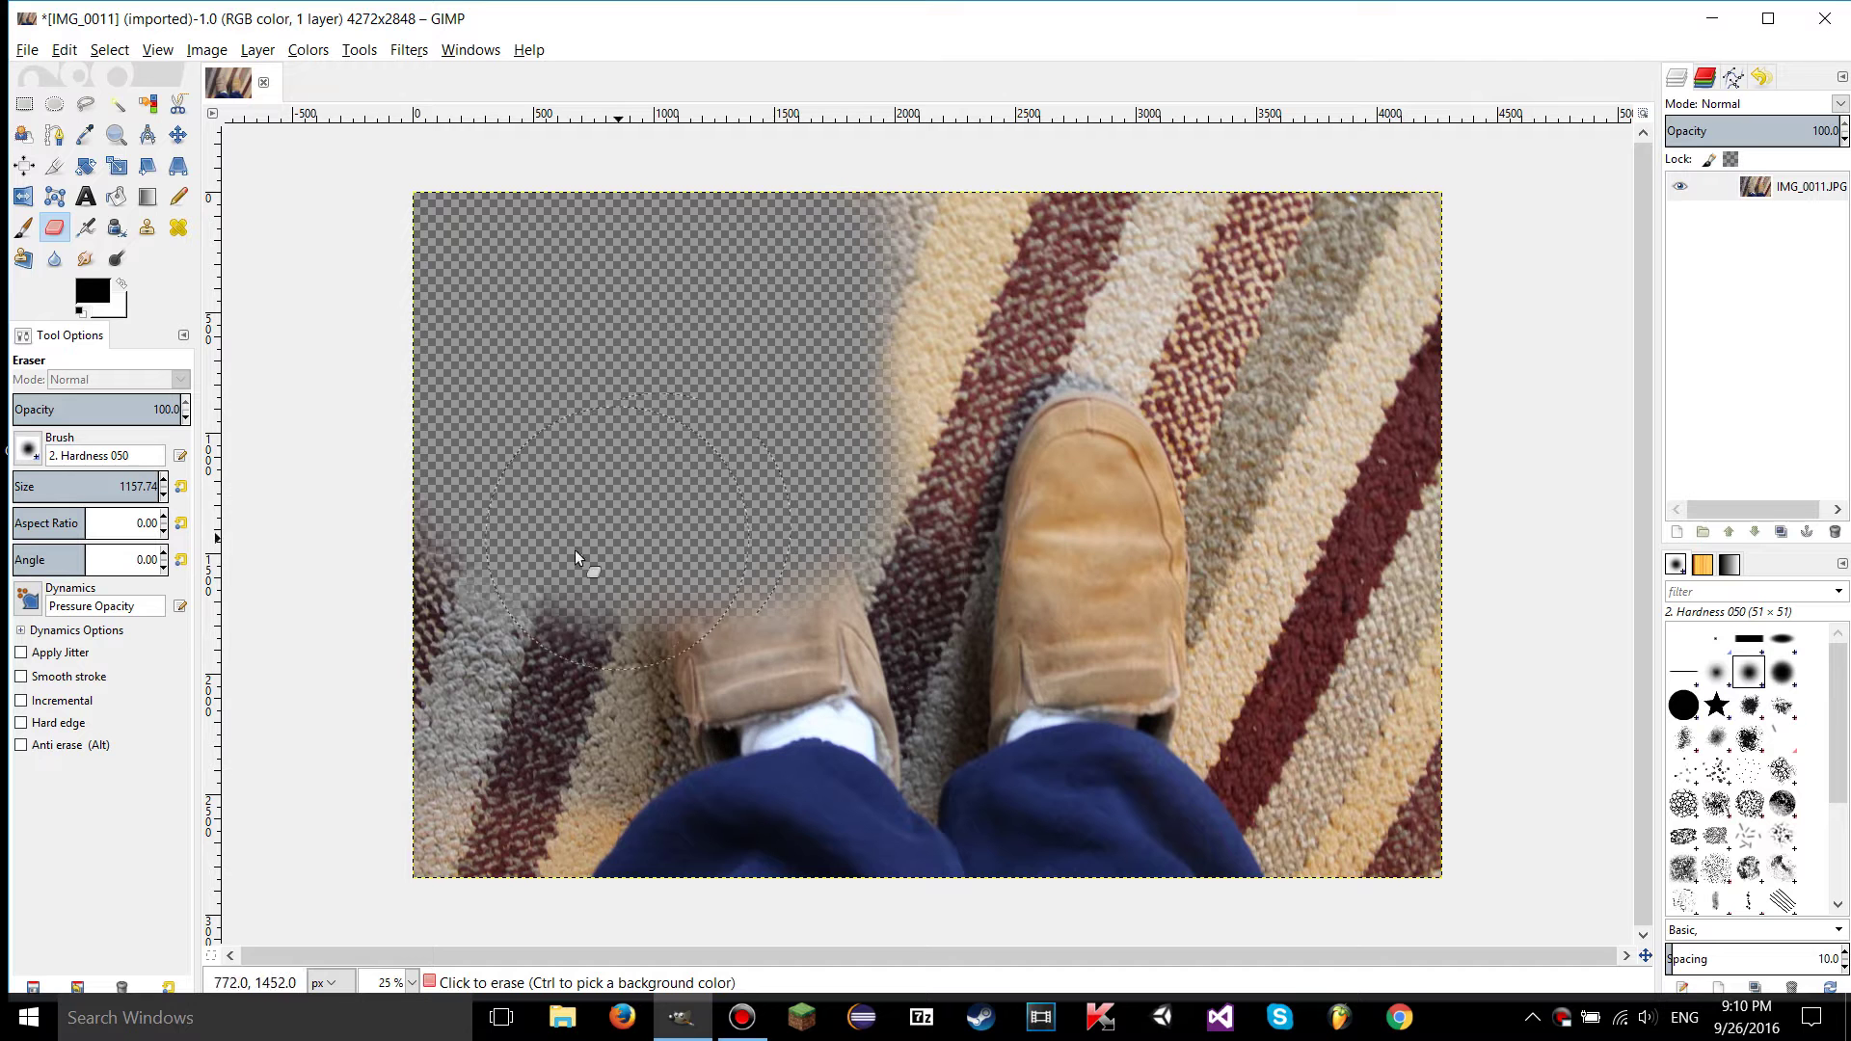
- At the soft edge of the erased area, open the Levels adjustment and switch it to the Alpha channel
{"action": "left_click", "coordinate": [116, 135]}
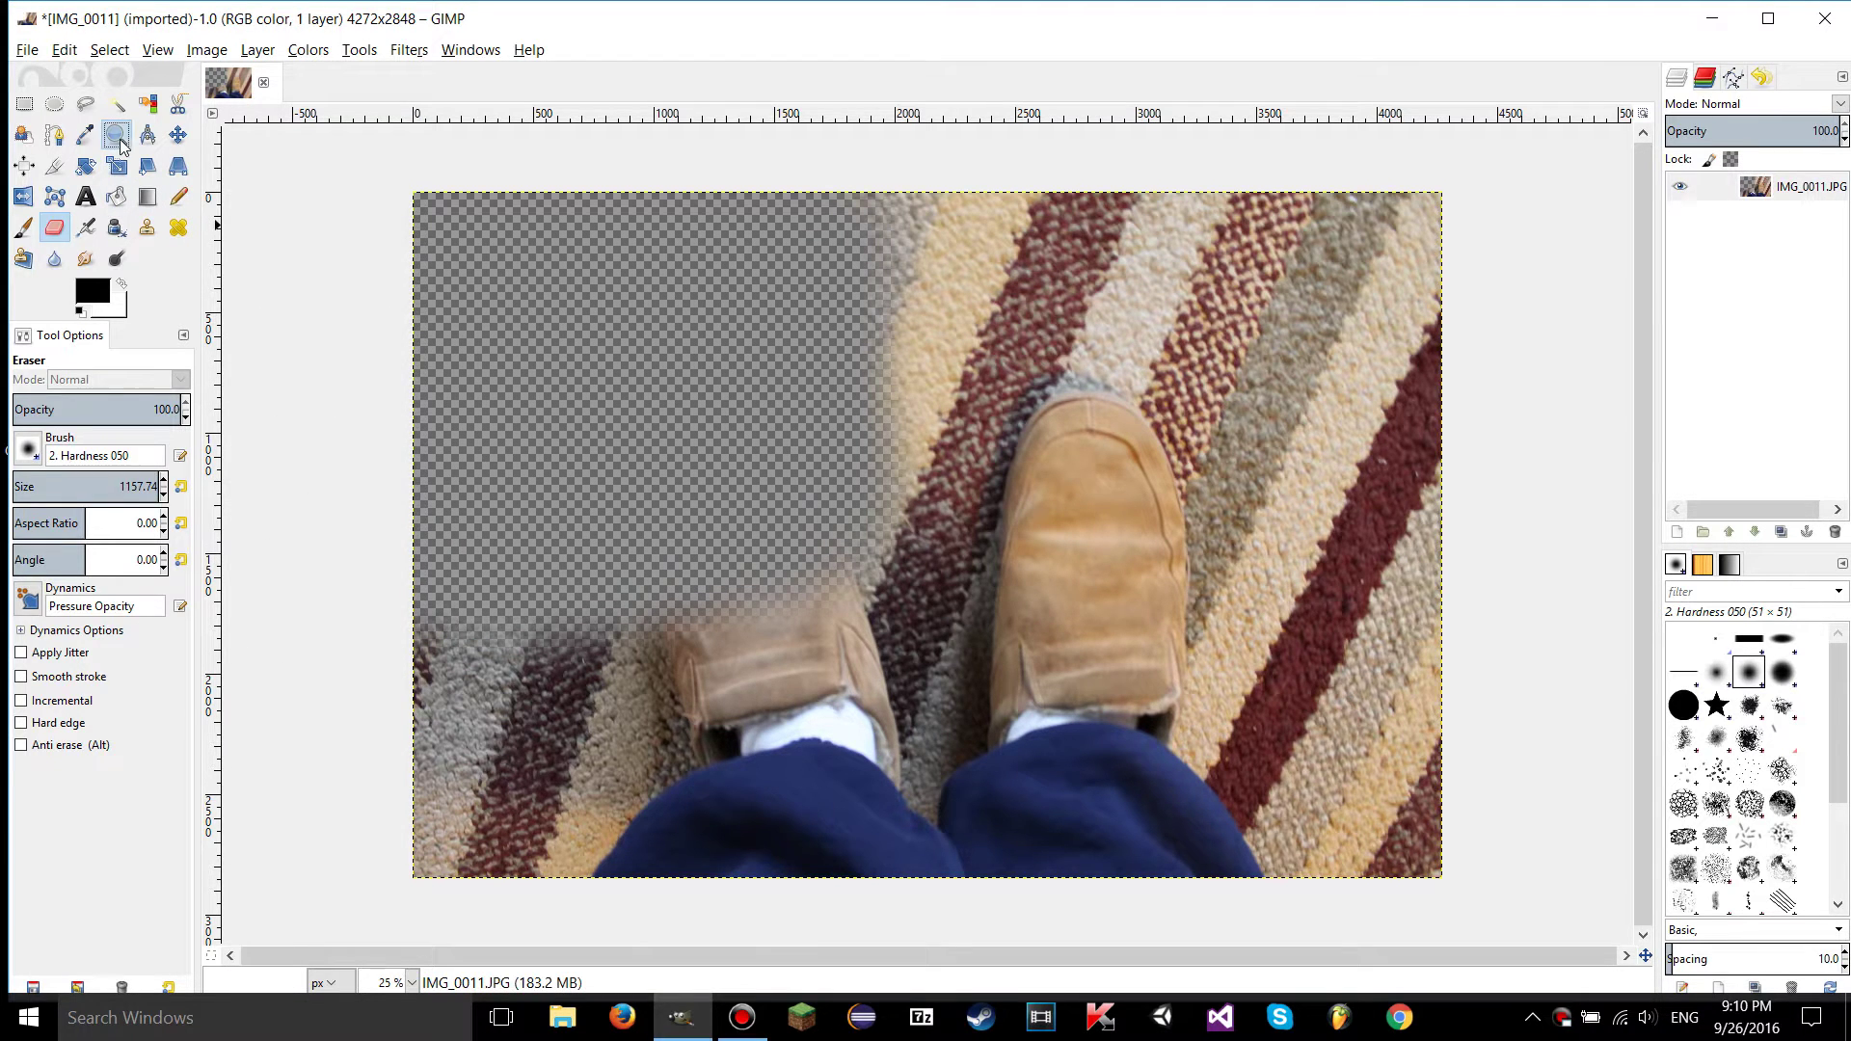
{"action": "left_click", "coordinate": [895, 366]}
{"action": "left_click", "coordinate": [899, 401]}
{"action": "left_click", "coordinate": [899, 401]}
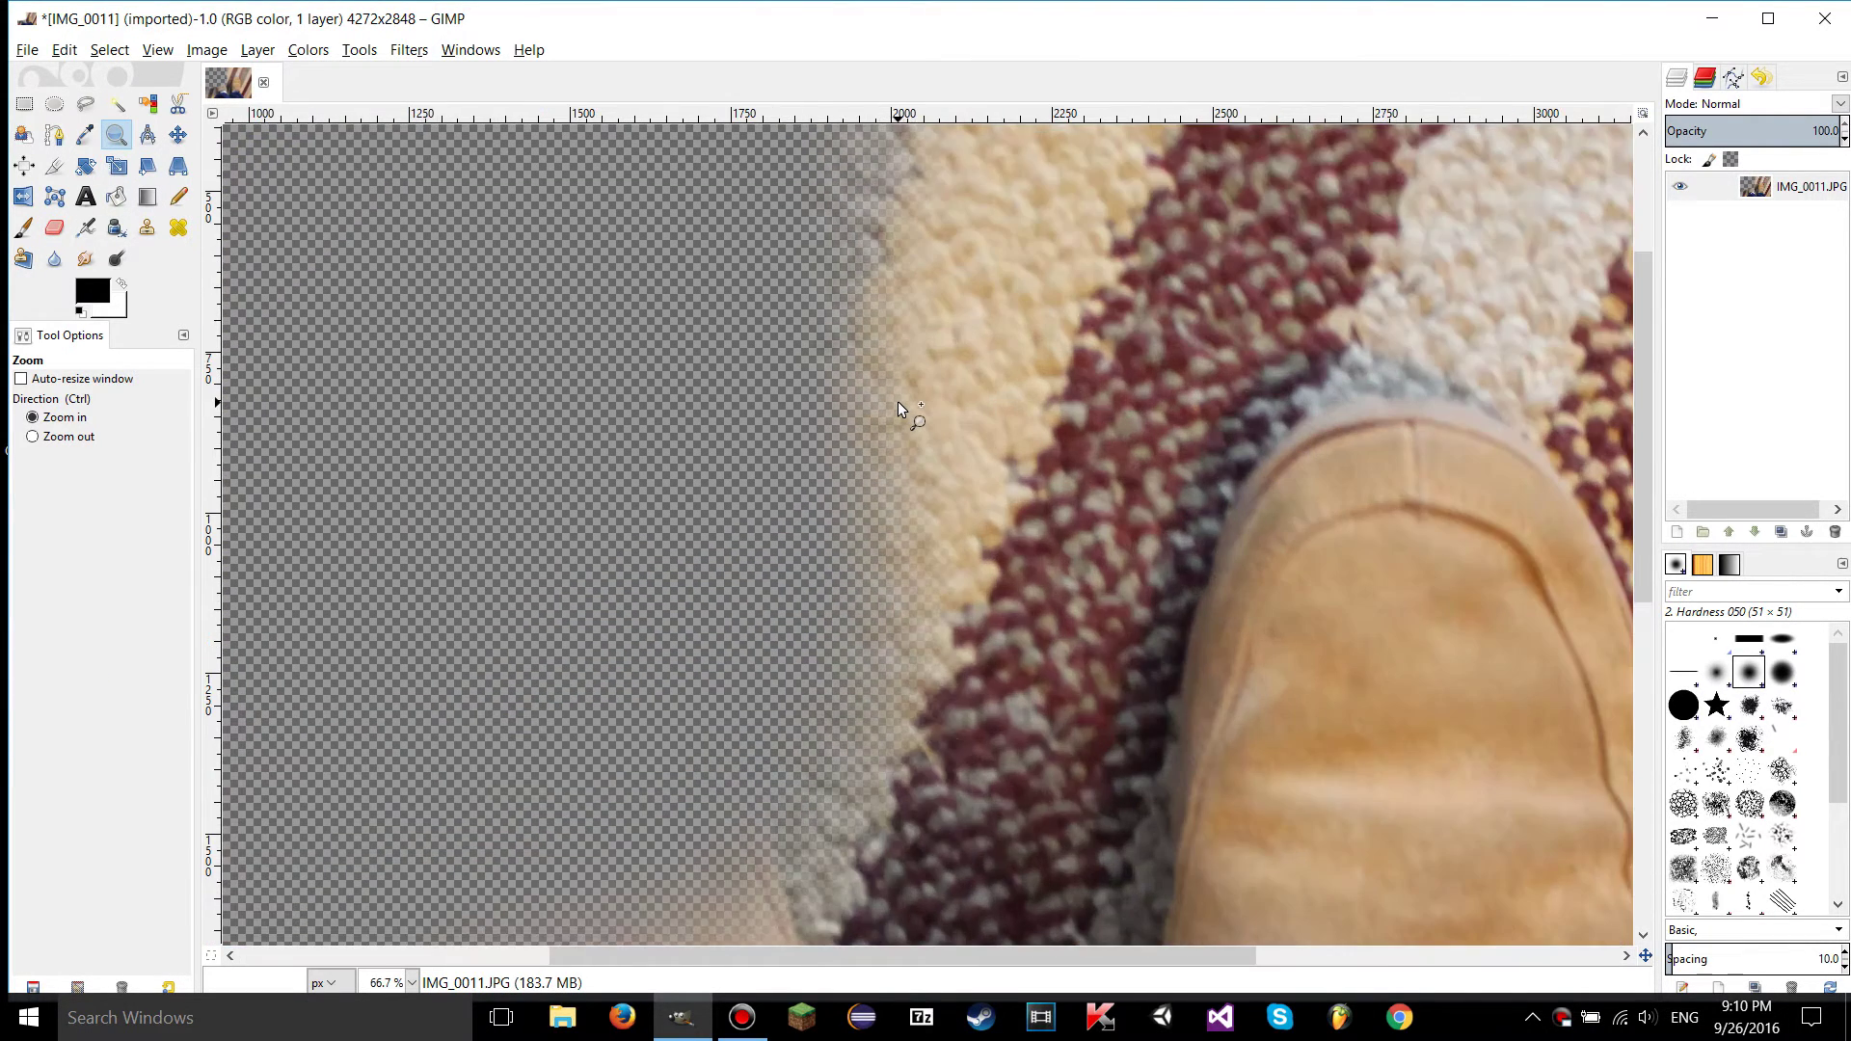
{"action": "left_click", "coordinate": [898, 401]}
{"action": "left_click", "coordinate": [899, 401]}
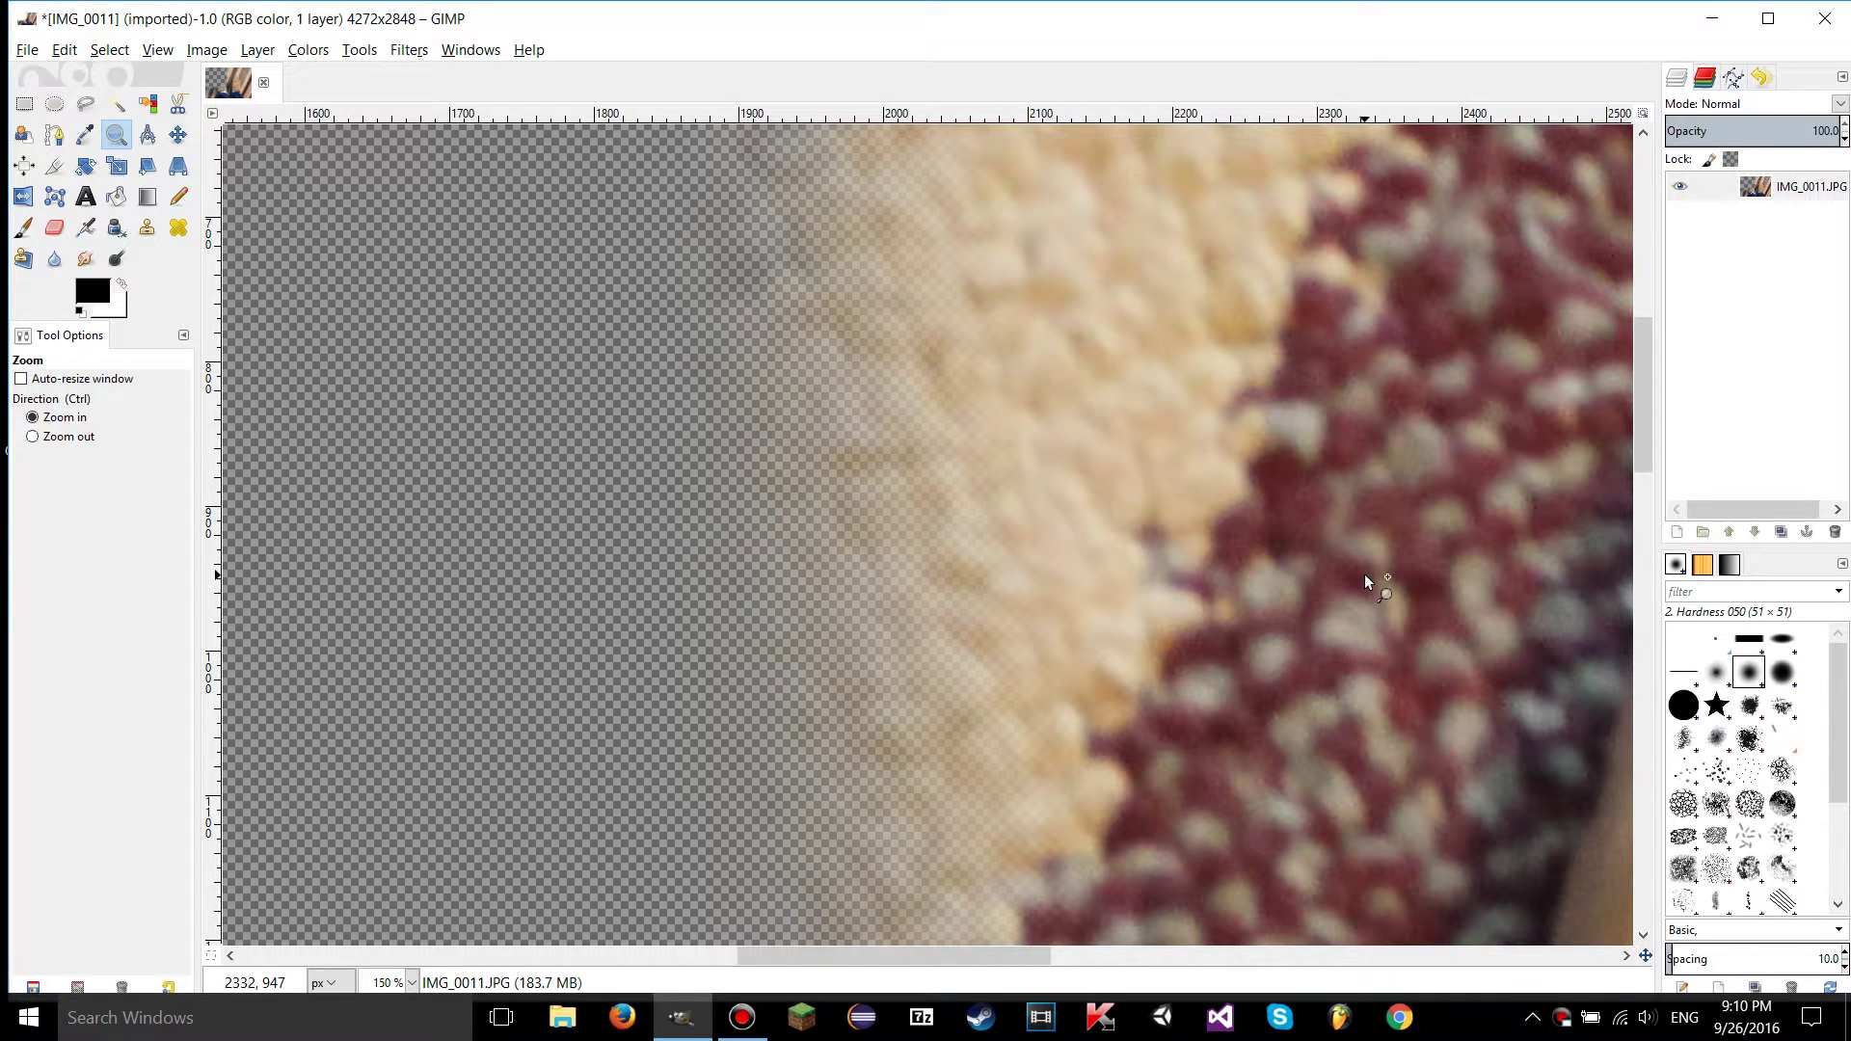
{"action": "left_click", "coordinate": [308, 51]}
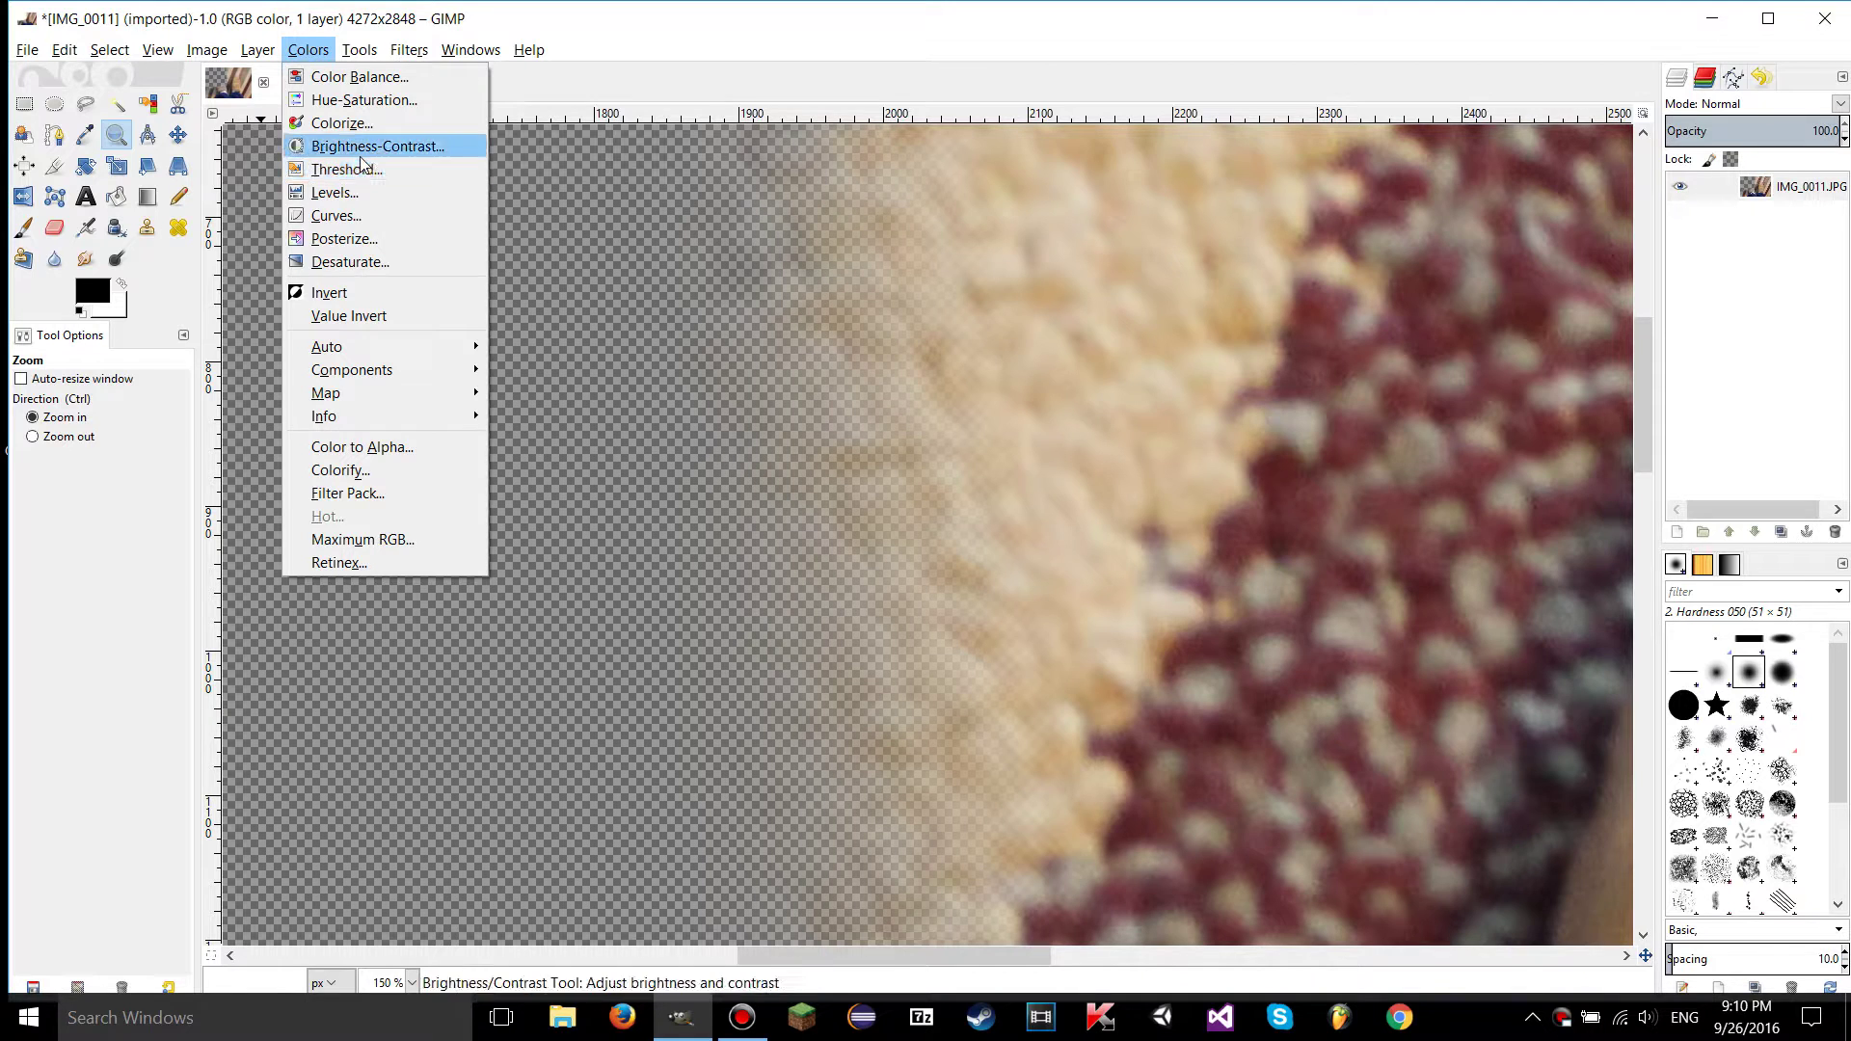
{"action": "left_click", "coordinate": [342, 192]}
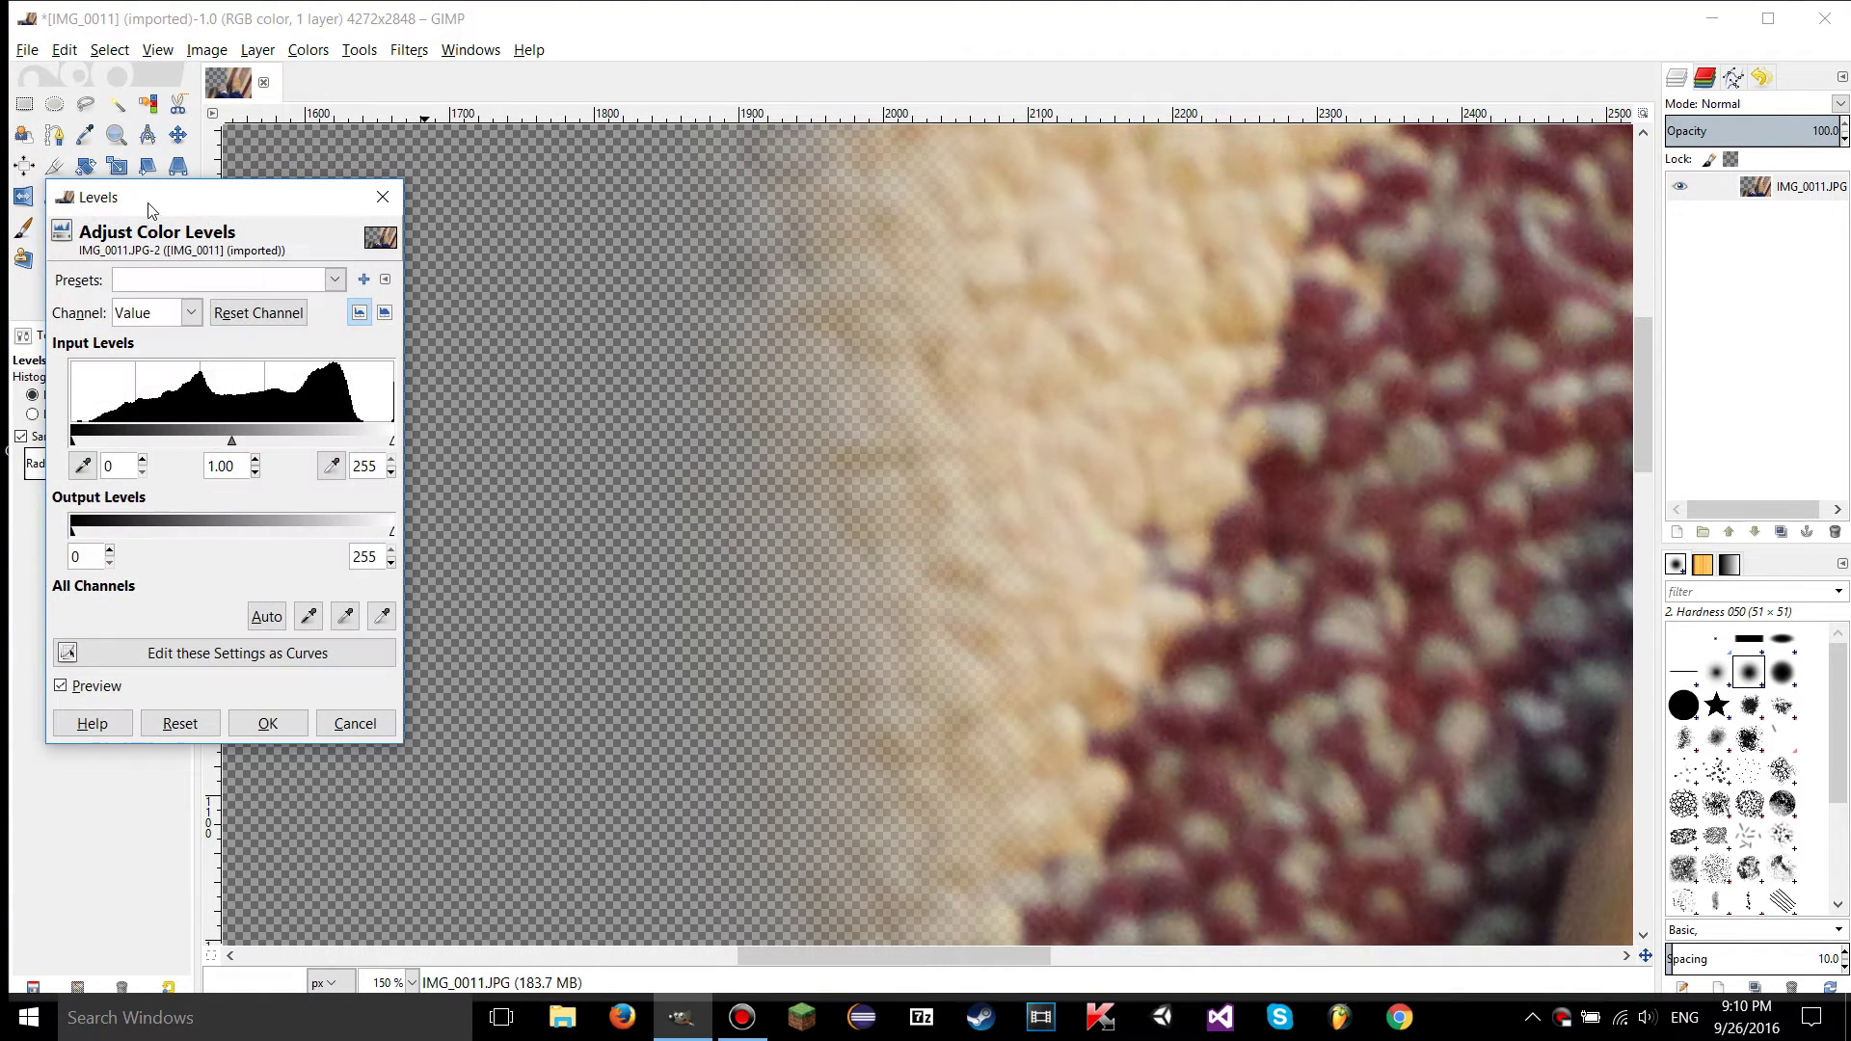
{"action": "left_click", "coordinate": [132, 315]}
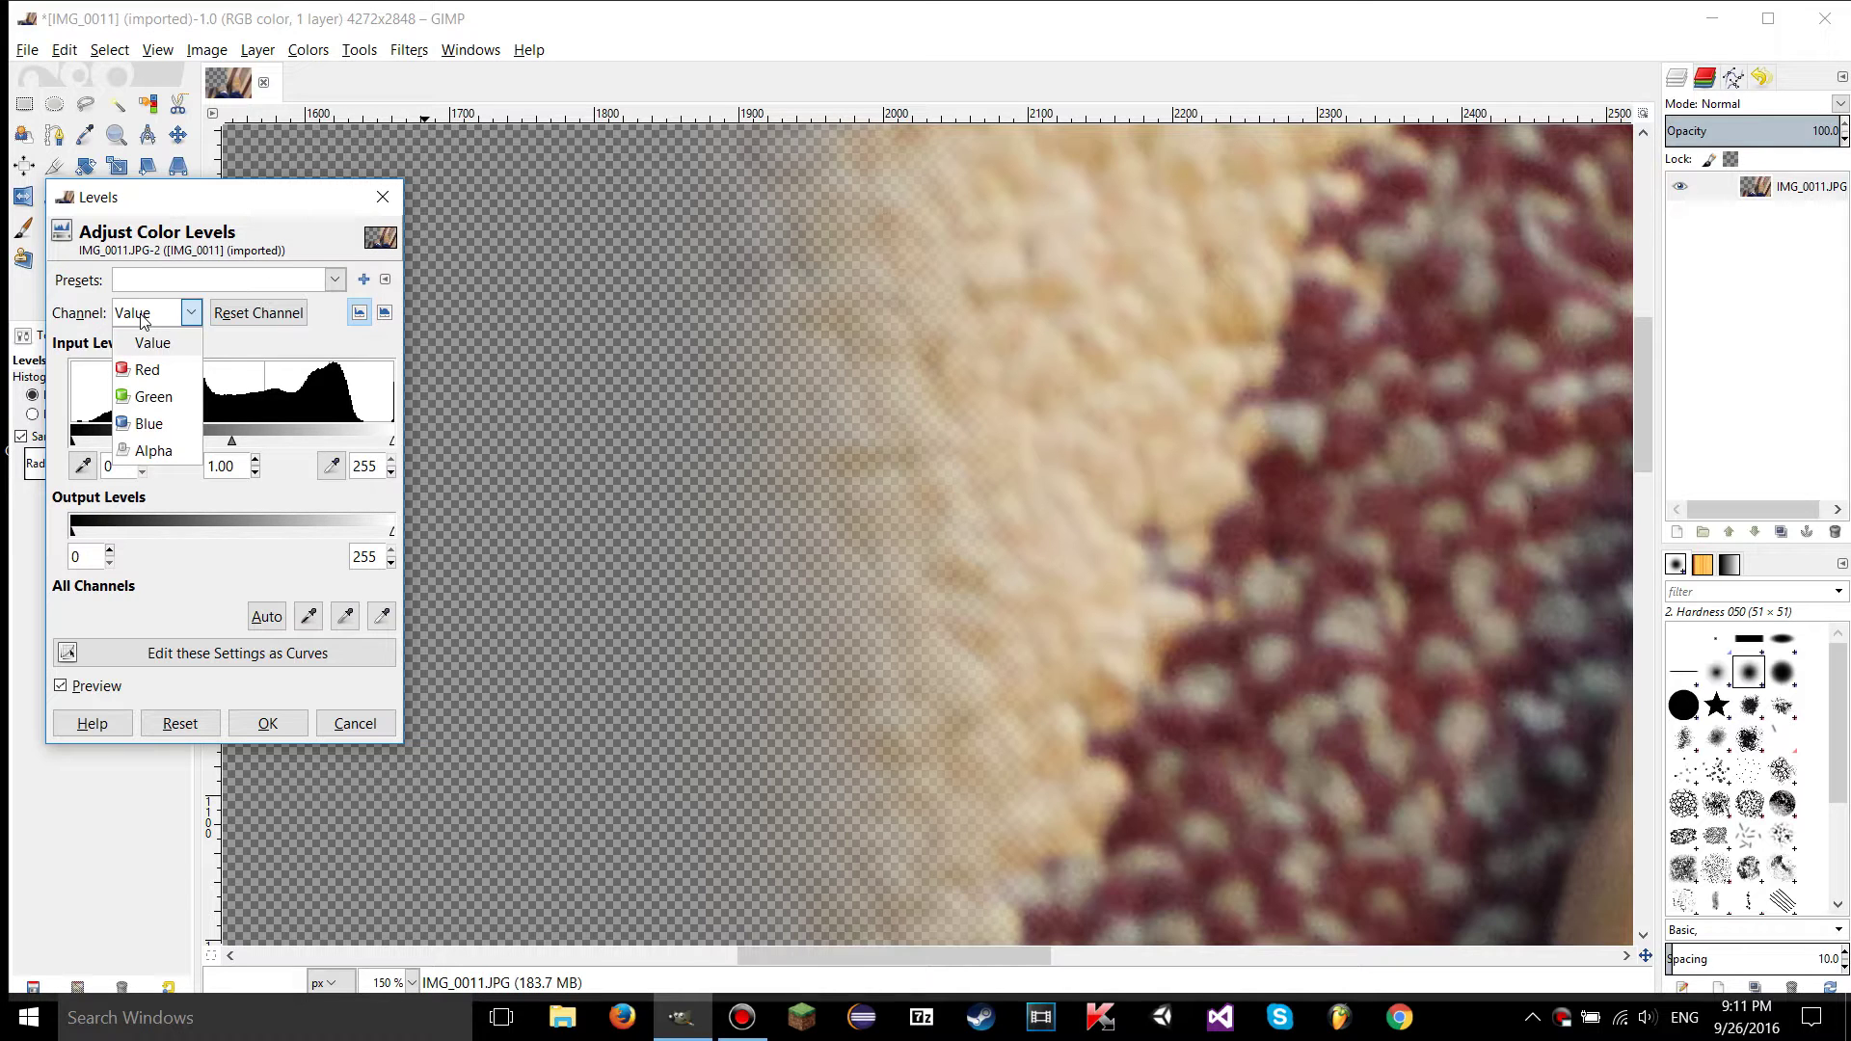
{"action": "left_click", "coordinate": [157, 455]}
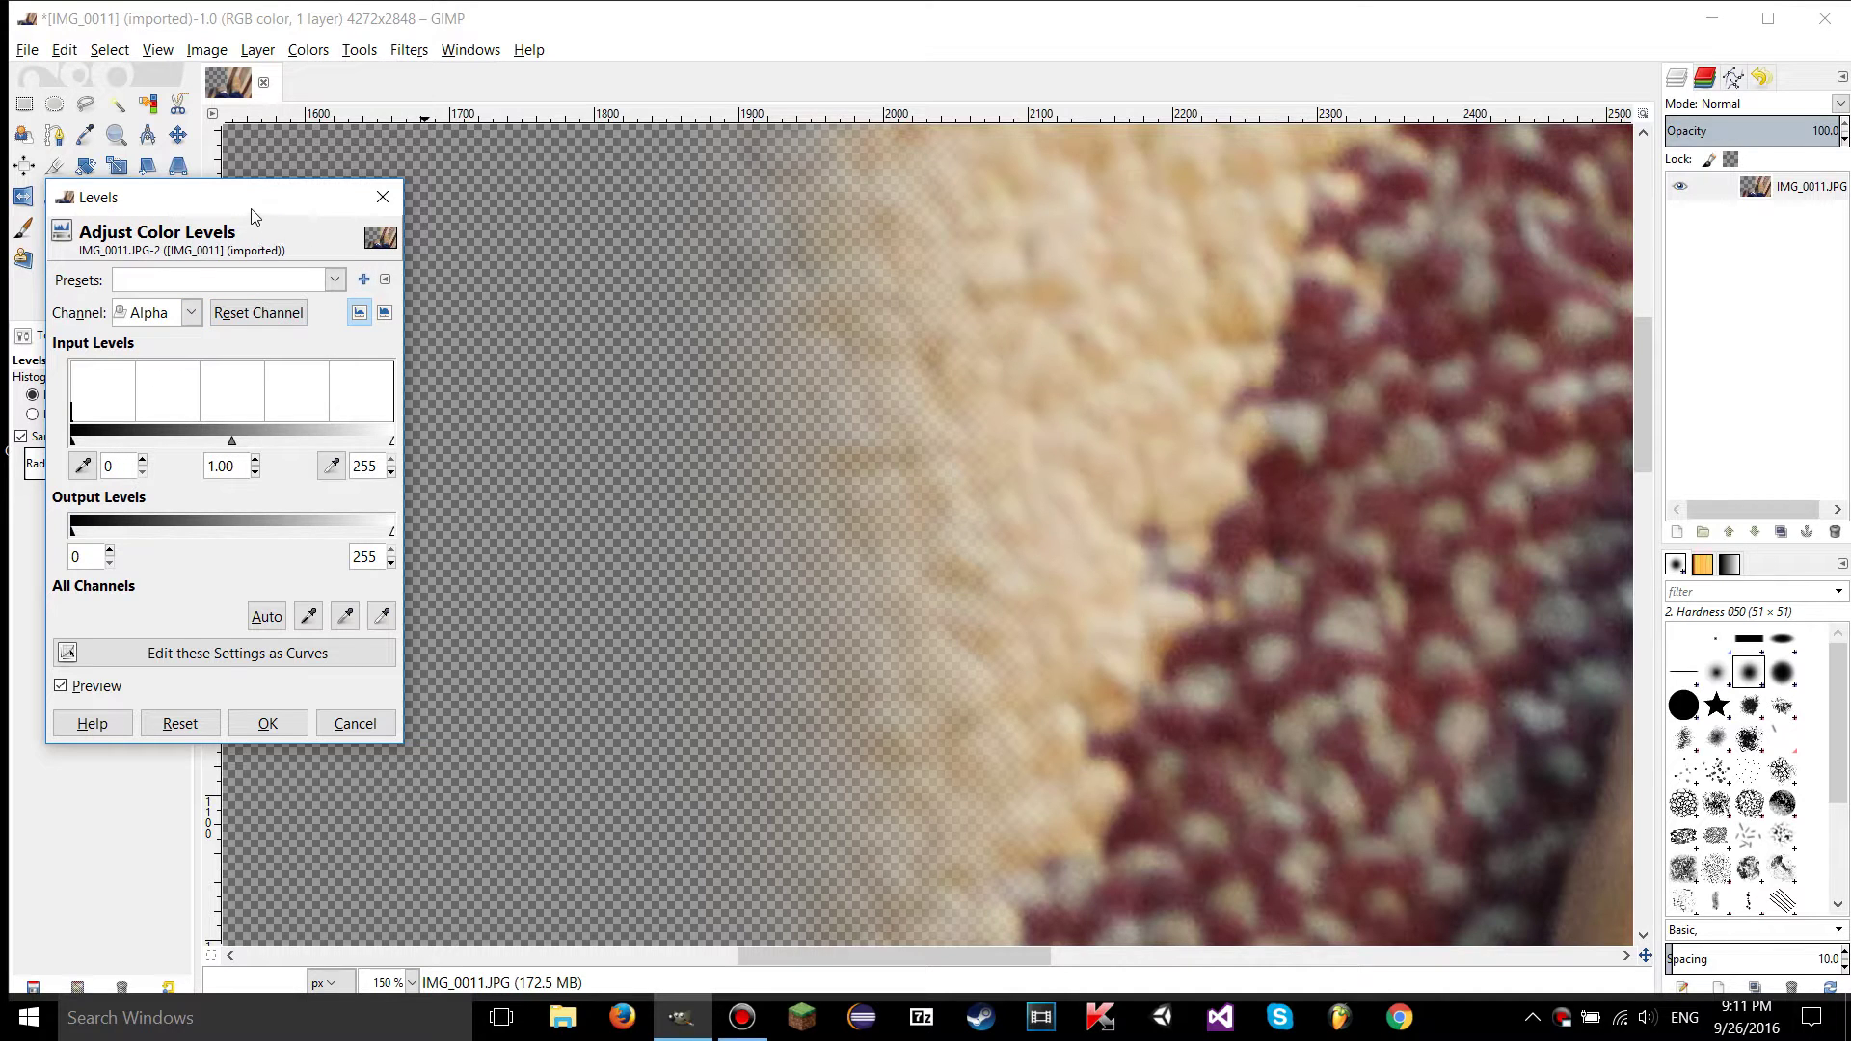
- Try an input white point of 0 on the Alpha channel, move the Levels dialog off the erased edge, and reset the levels
{"action": "left_click_drag", "start_coordinate": [252, 209], "coordinate": [272, 204]}
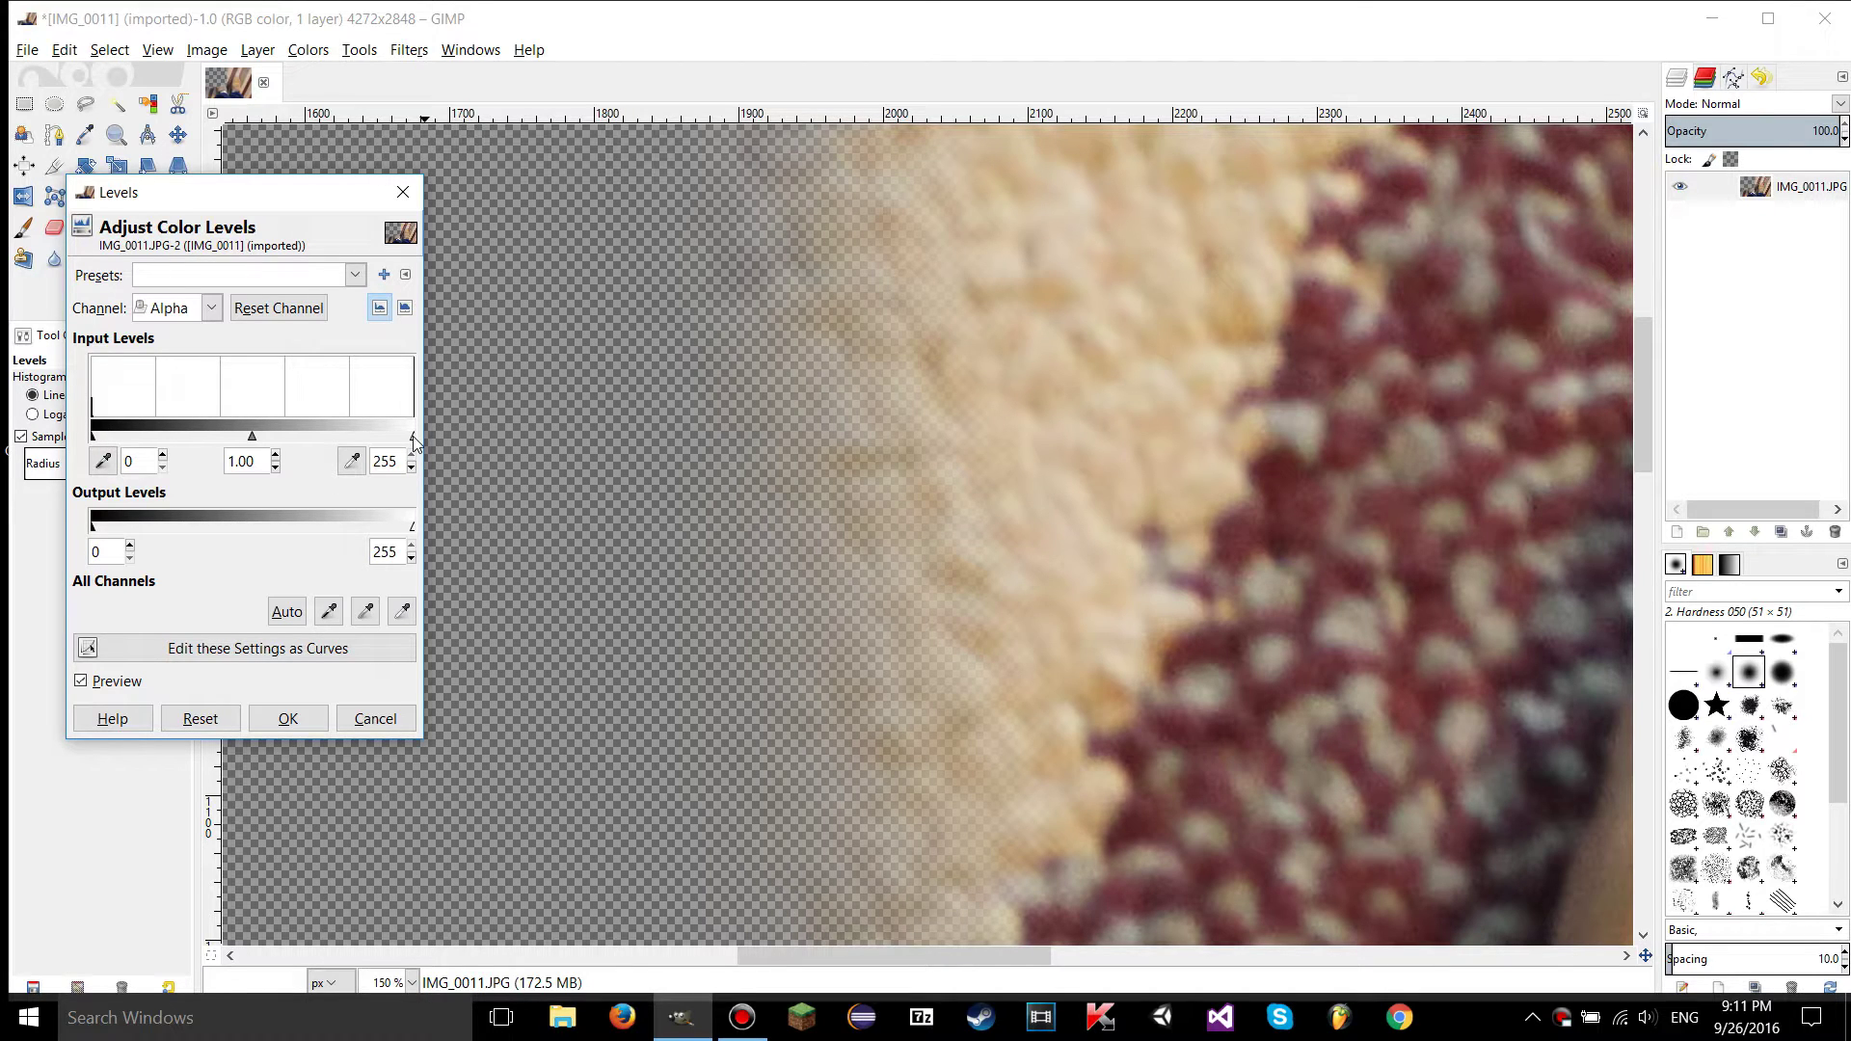
{"action": "left_click_drag", "start_coordinate": [413, 439], "coordinate": [87, 443]}
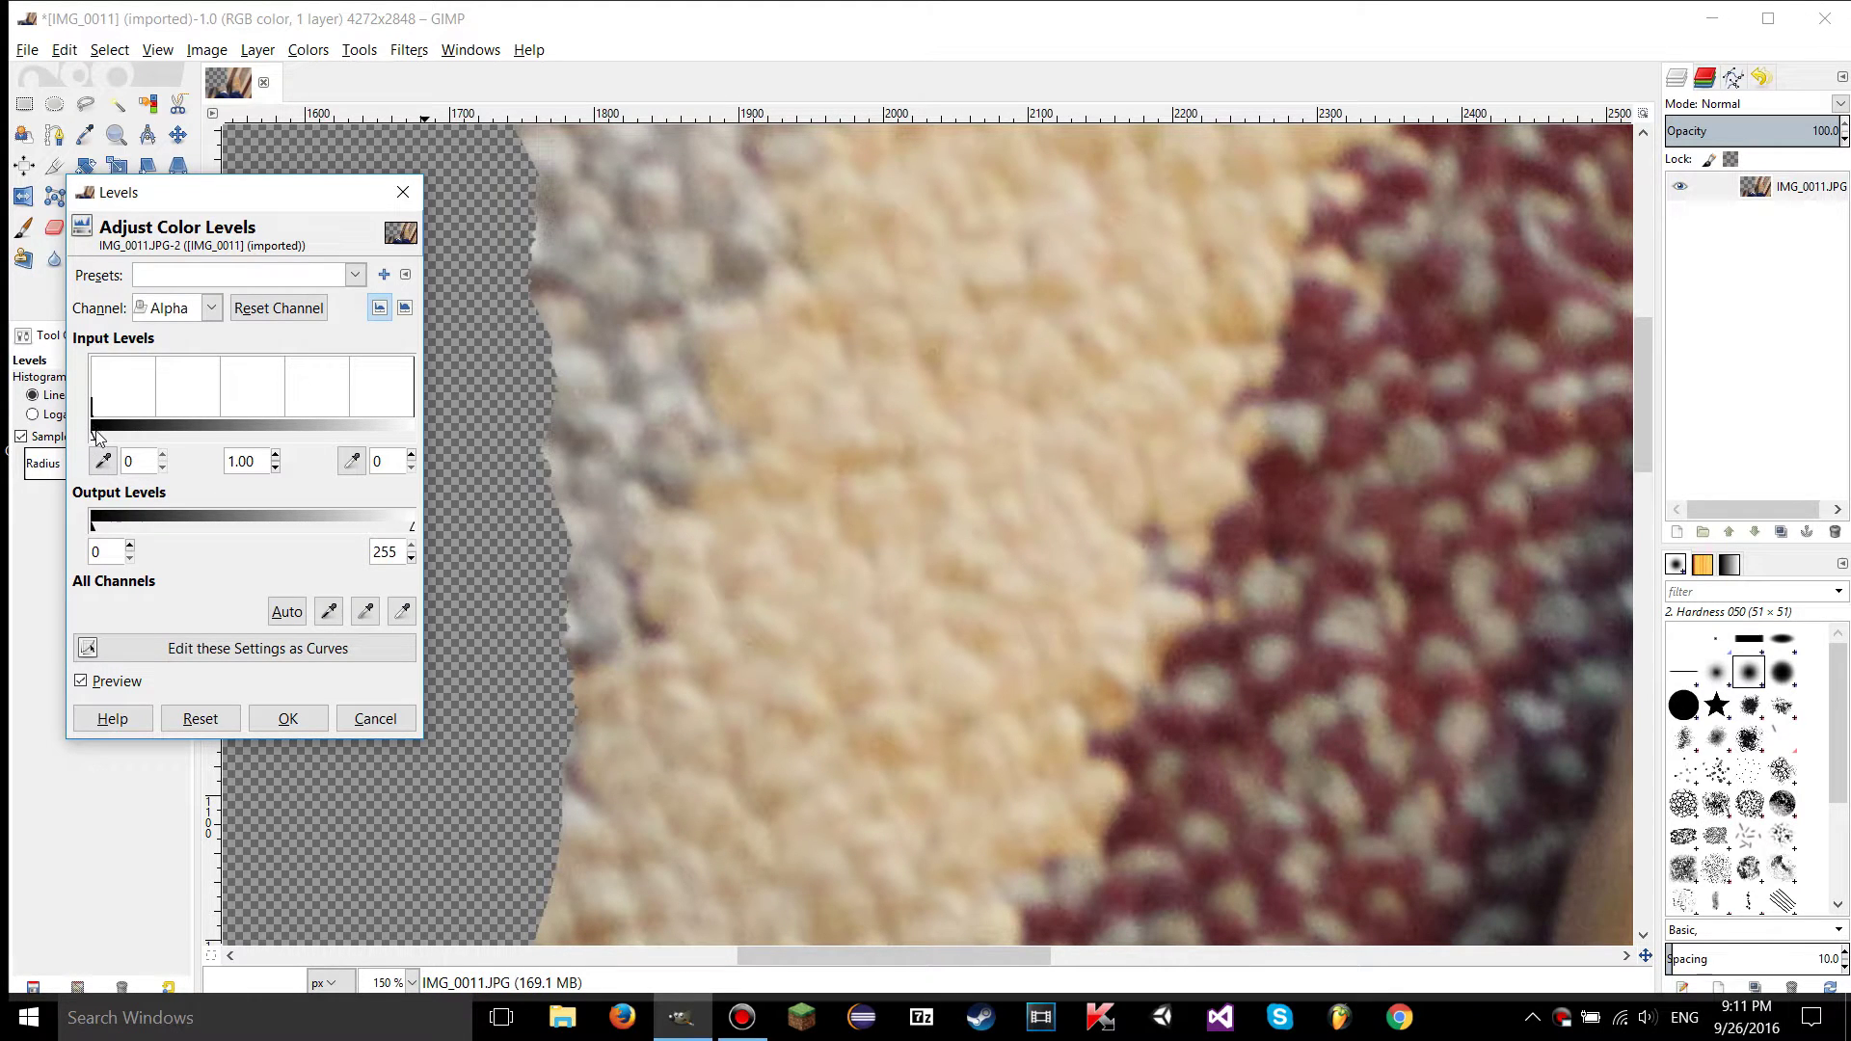
{"action": "left_click_drag", "start_coordinate": [289, 208], "coordinate": [1090, 286]}
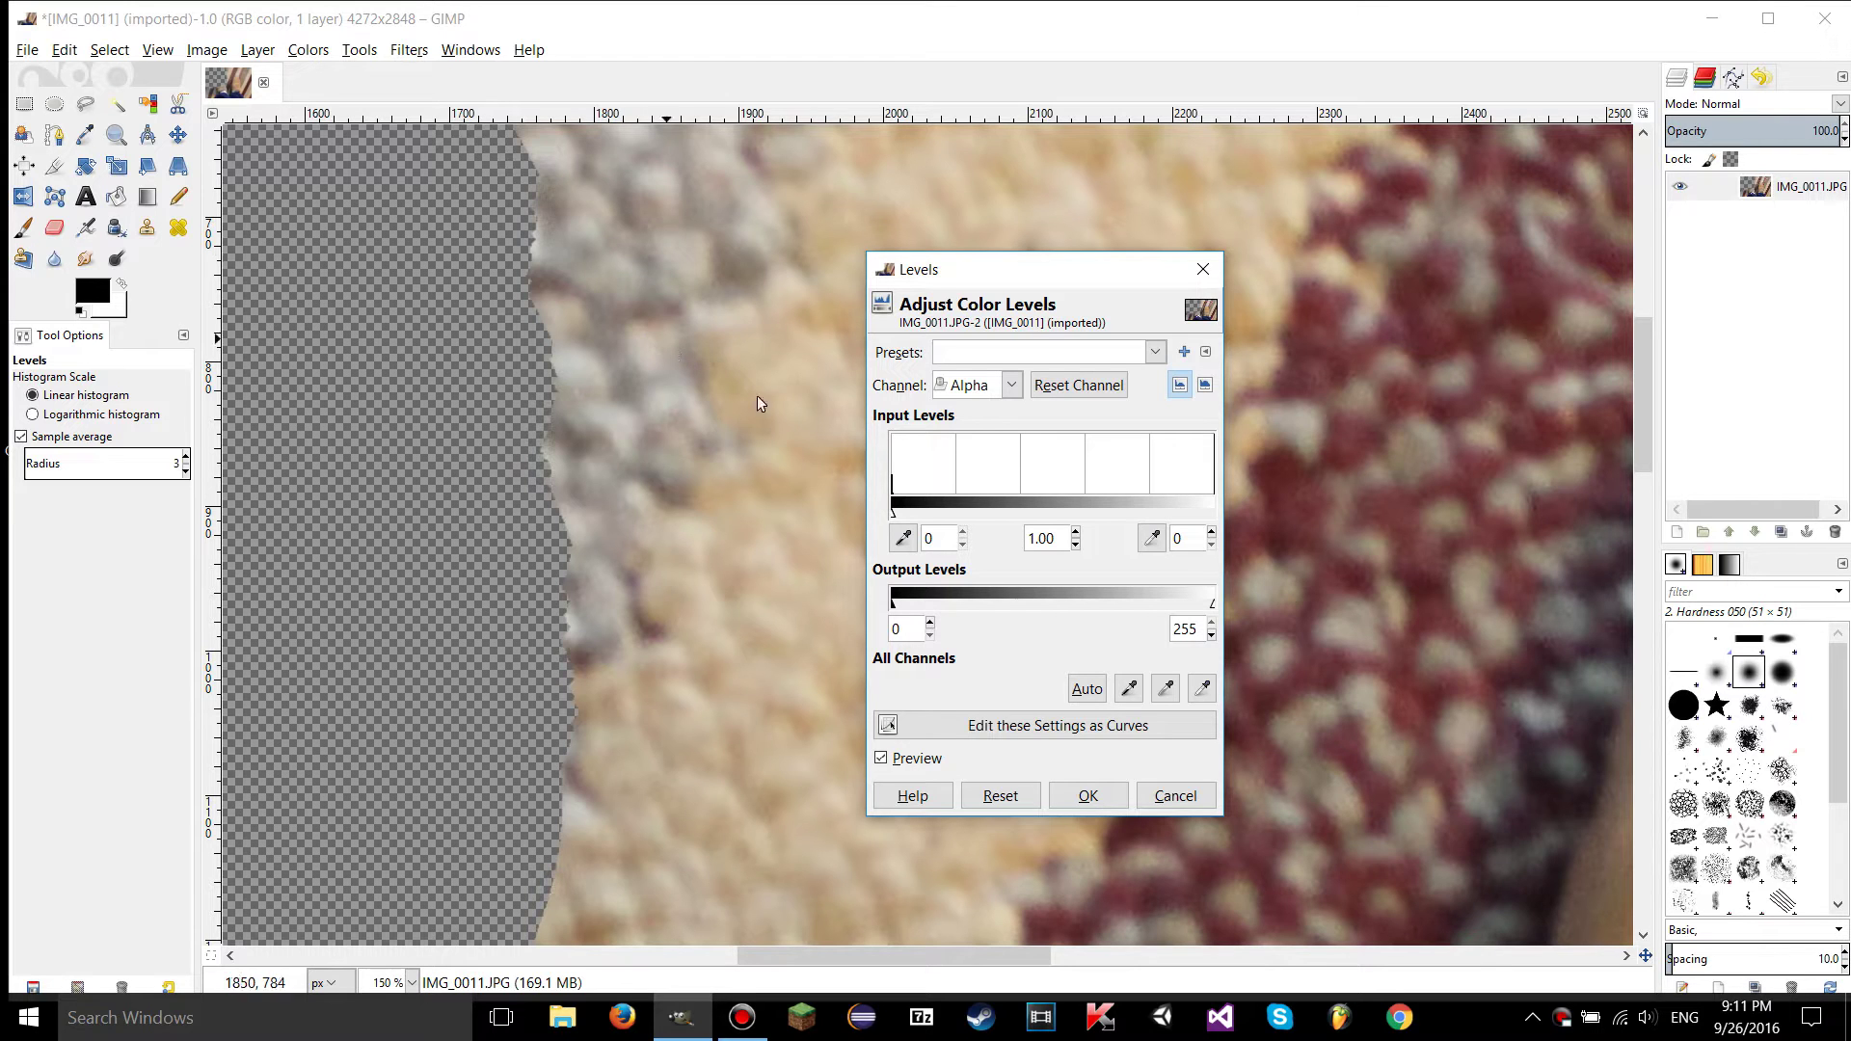
{"action": "left_click", "coordinate": [1003, 799]}
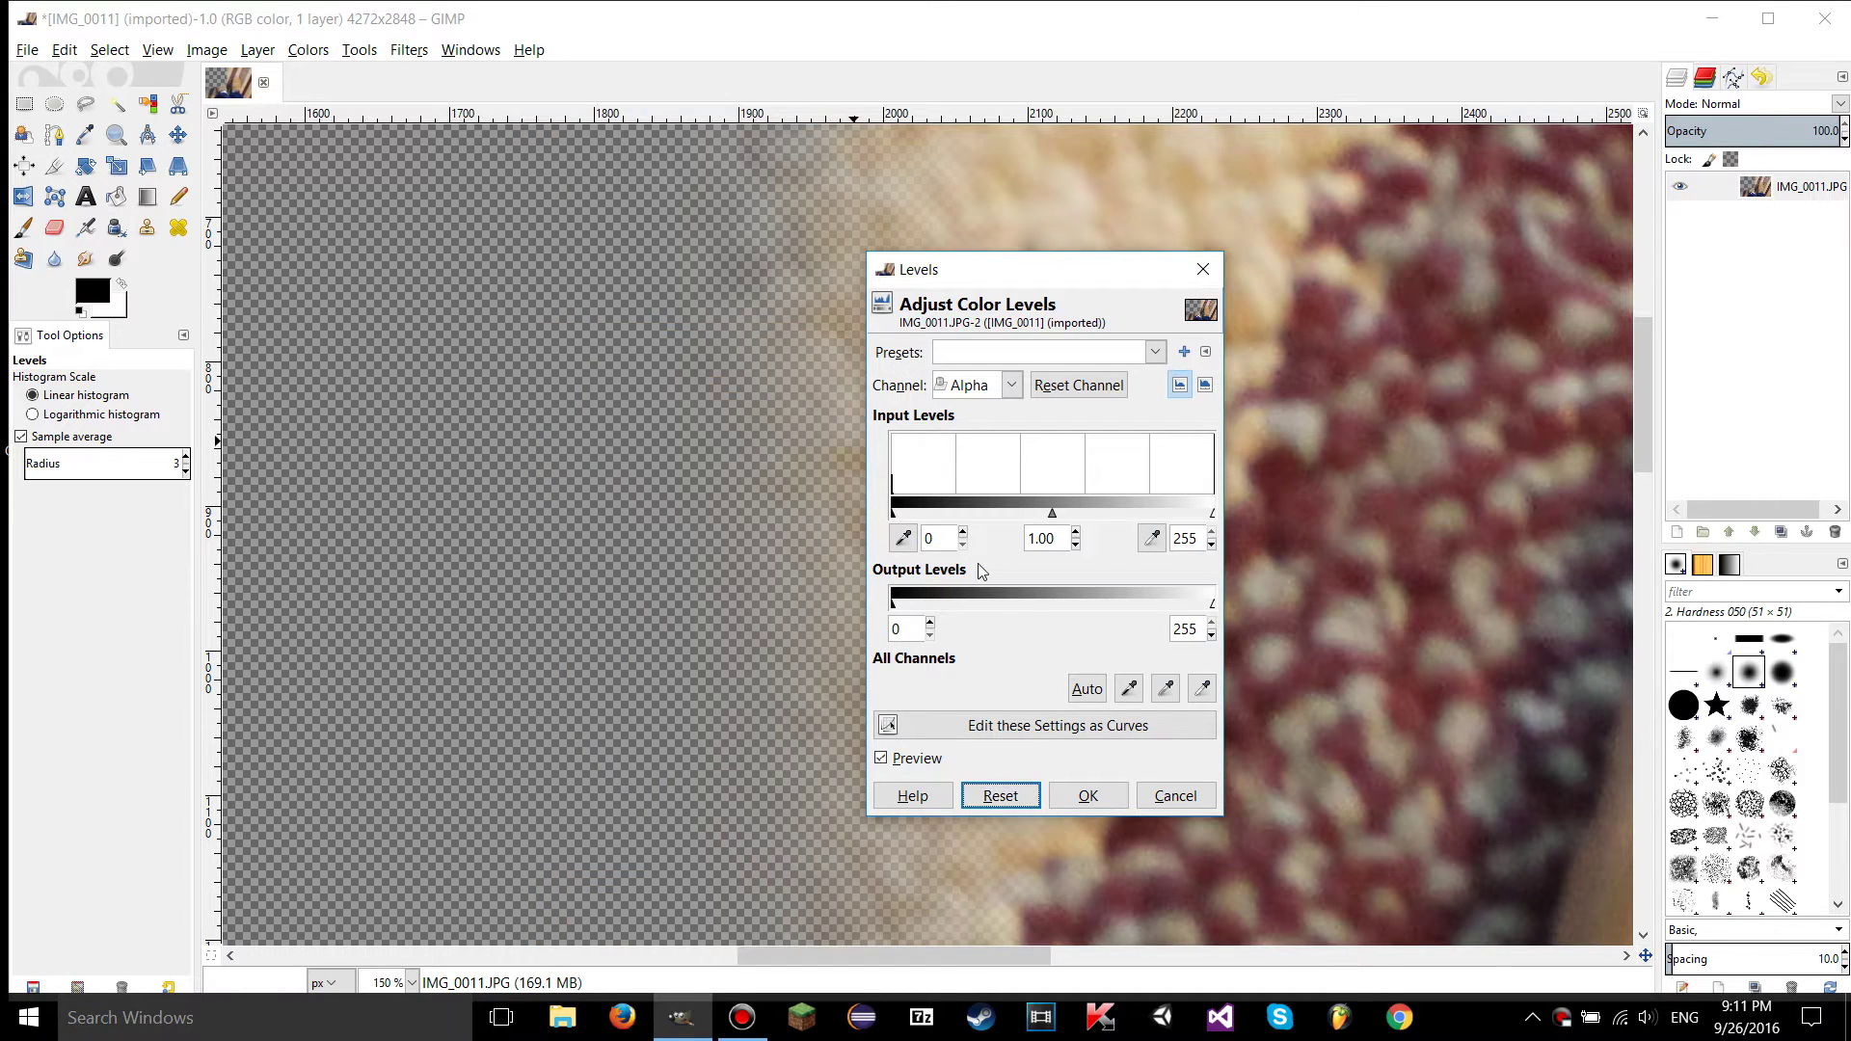
- Reposition the Levels dialog over the intact carpet so that it stays clear of the soft erased edge
{"action": "left_click_drag", "start_coordinate": [895, 520], "coordinate": [864, 495]}
{"action": "left_click_drag", "start_coordinate": [1008, 276], "coordinate": [827, 284]}
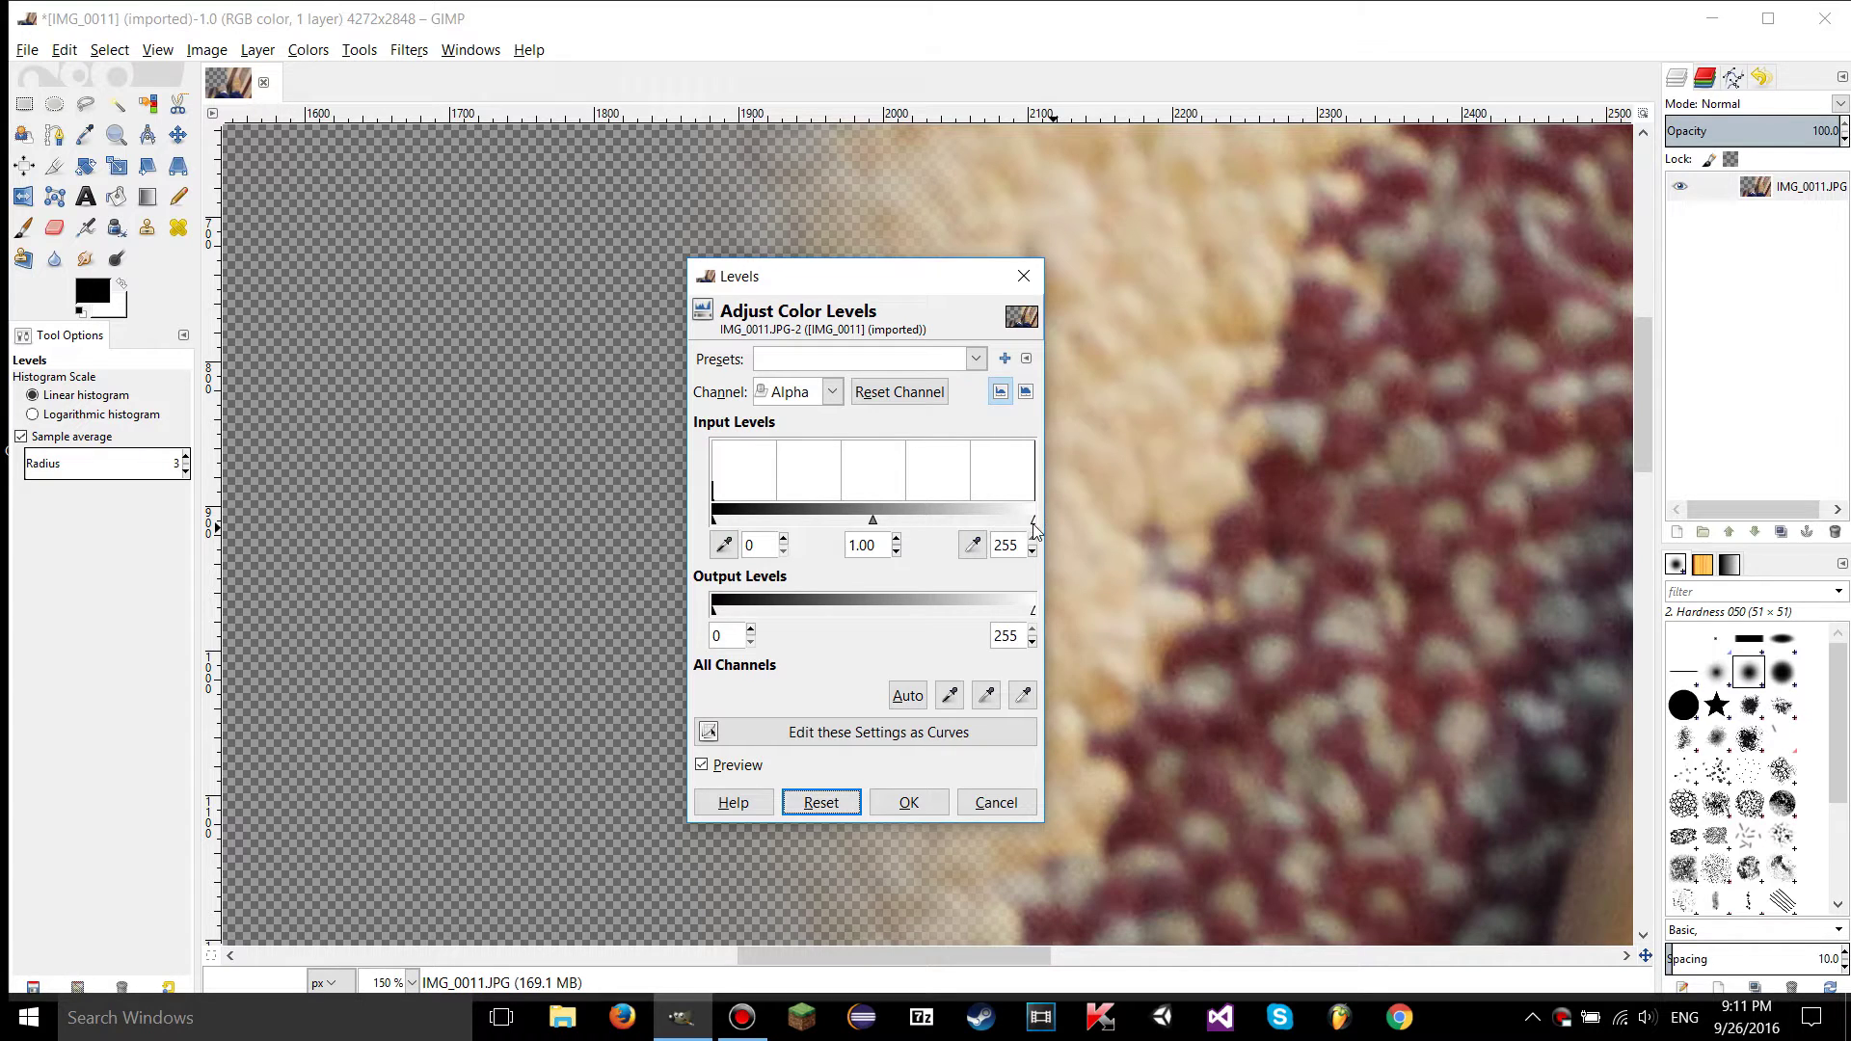
{"action": "left_click_drag", "start_coordinate": [927, 285], "coordinate": [1279, 306]}
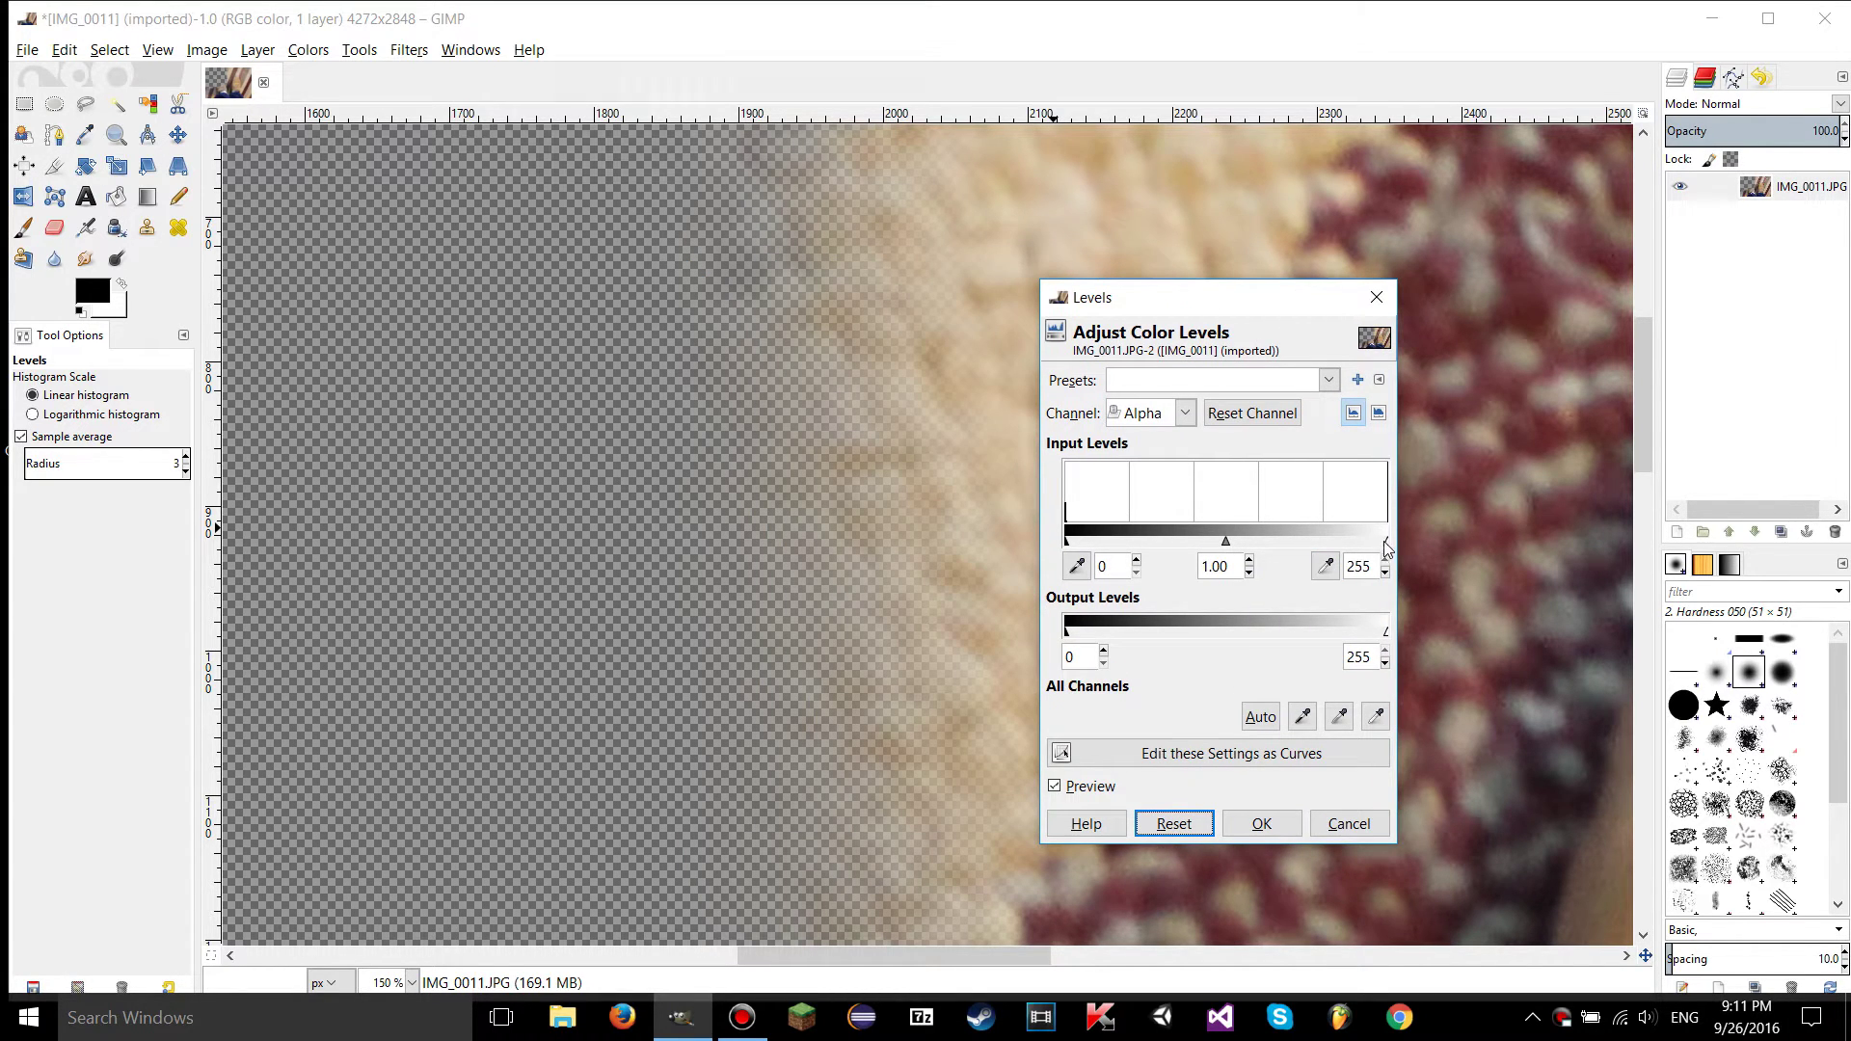
- Try an input white point of 149 and a black point of 109 on the Alpha channel, resetting the levels after each
{"action": "left_click_drag", "start_coordinate": [1386, 546], "coordinate": [1253, 545]}
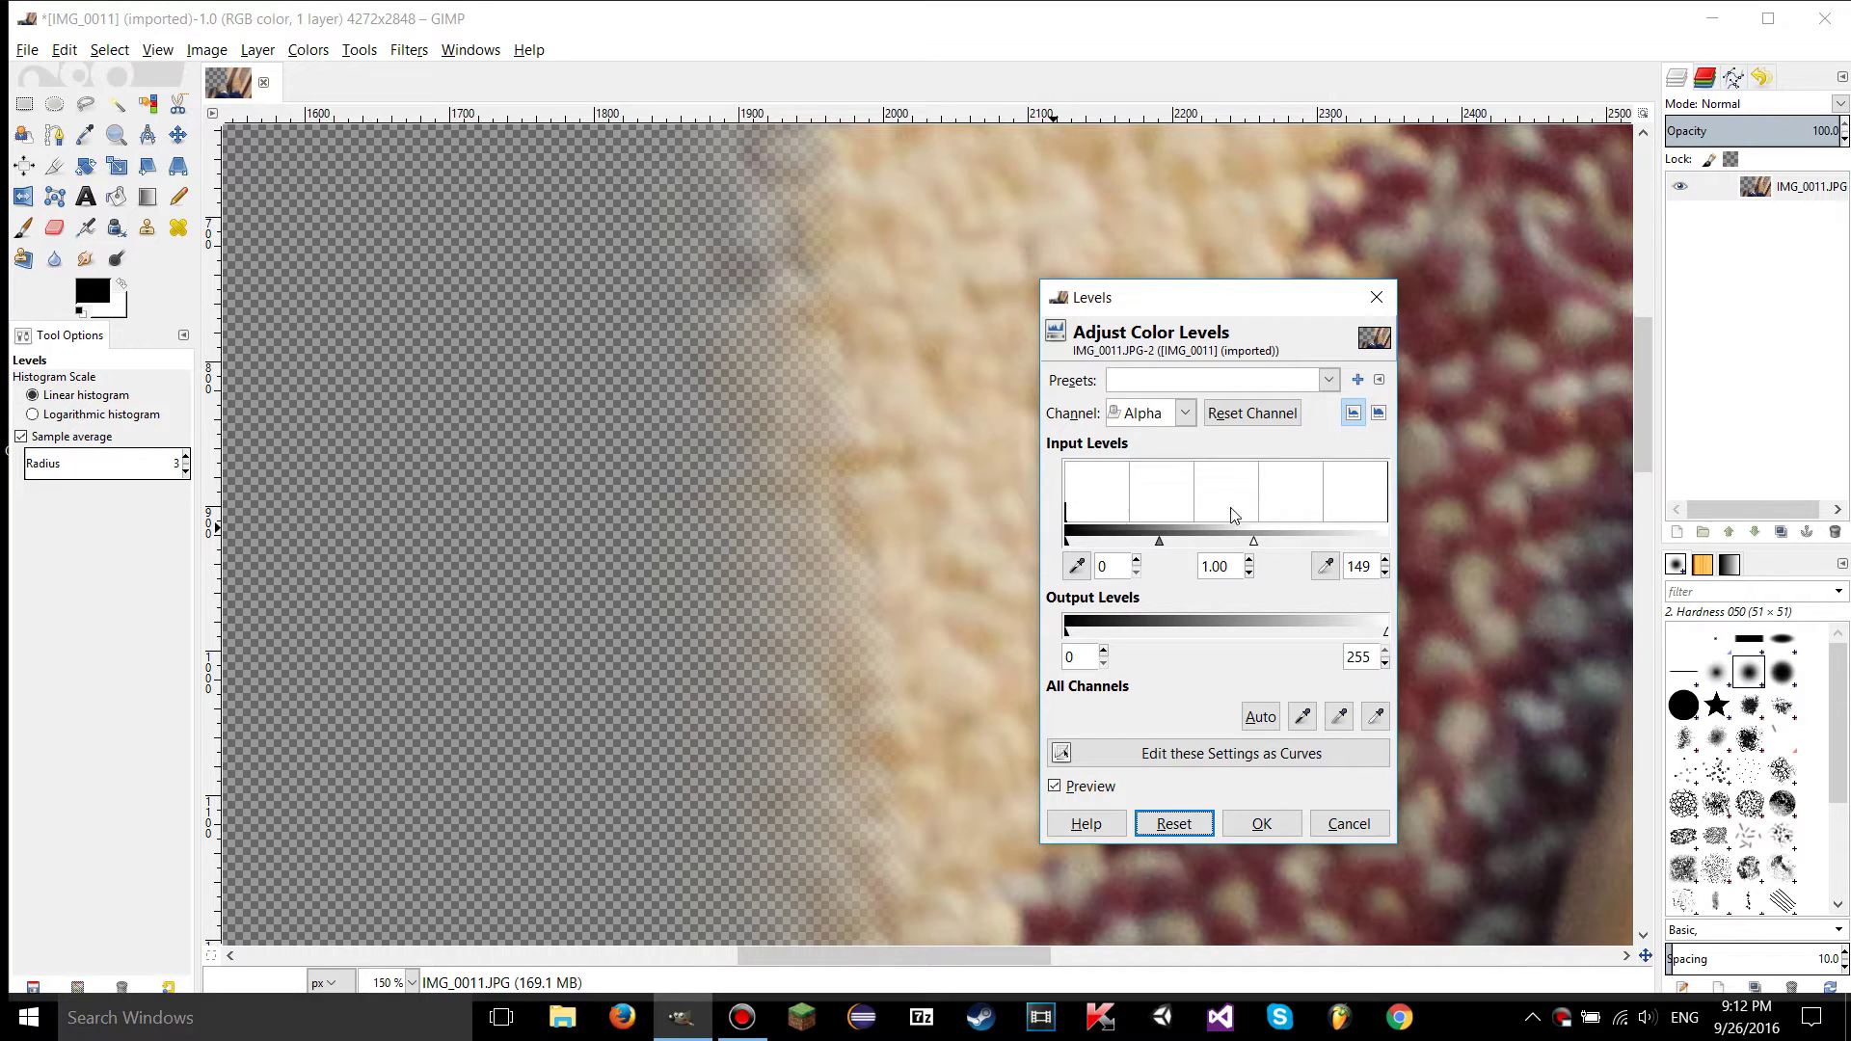
{"action": "left_click", "coordinate": [1165, 414]}
{"action": "left_click", "coordinate": [1167, 543]}
{"action": "left_click", "coordinate": [1174, 824]}
{"action": "left_click_drag", "start_coordinate": [1067, 543], "coordinate": [1202, 543]}
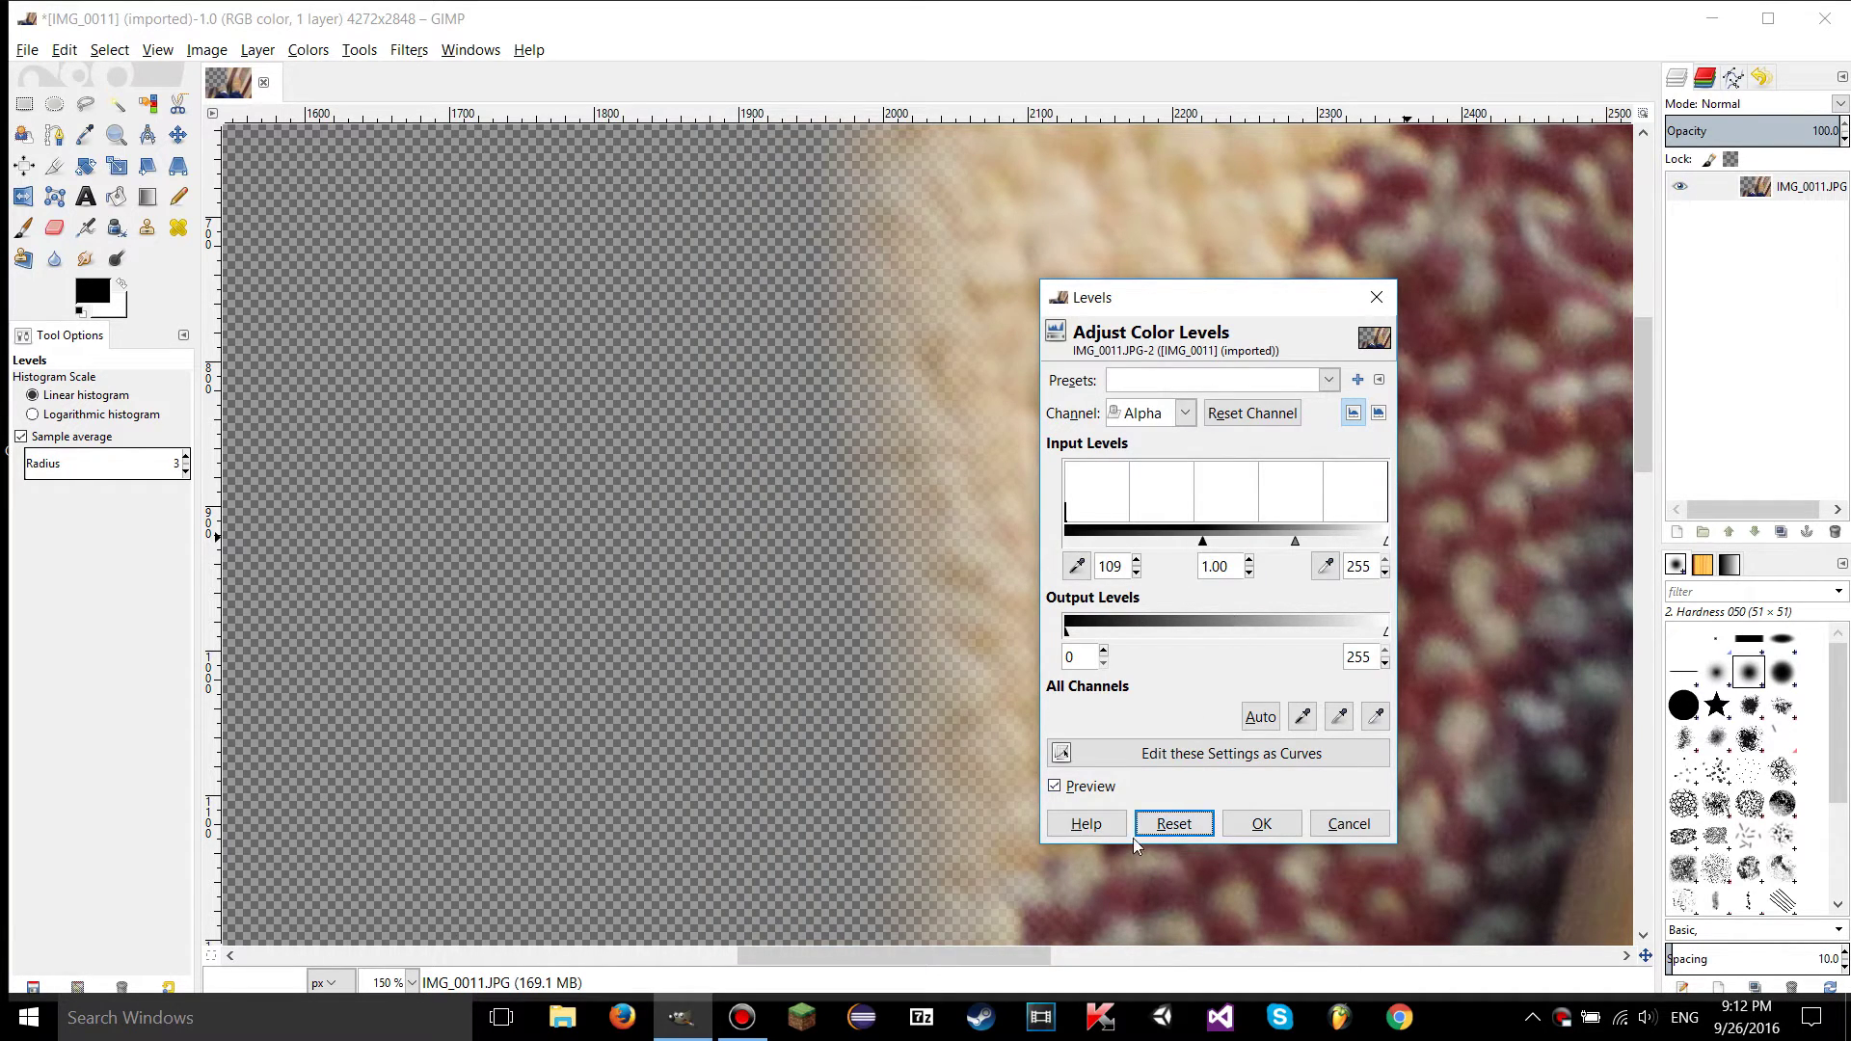
{"action": "left_click", "coordinate": [1190, 828]}
- Try picking the Alpha channel's input black point at two spots on the soft erased edge, resetting the levels after each
{"action": "left_click", "coordinate": [1077, 566]}
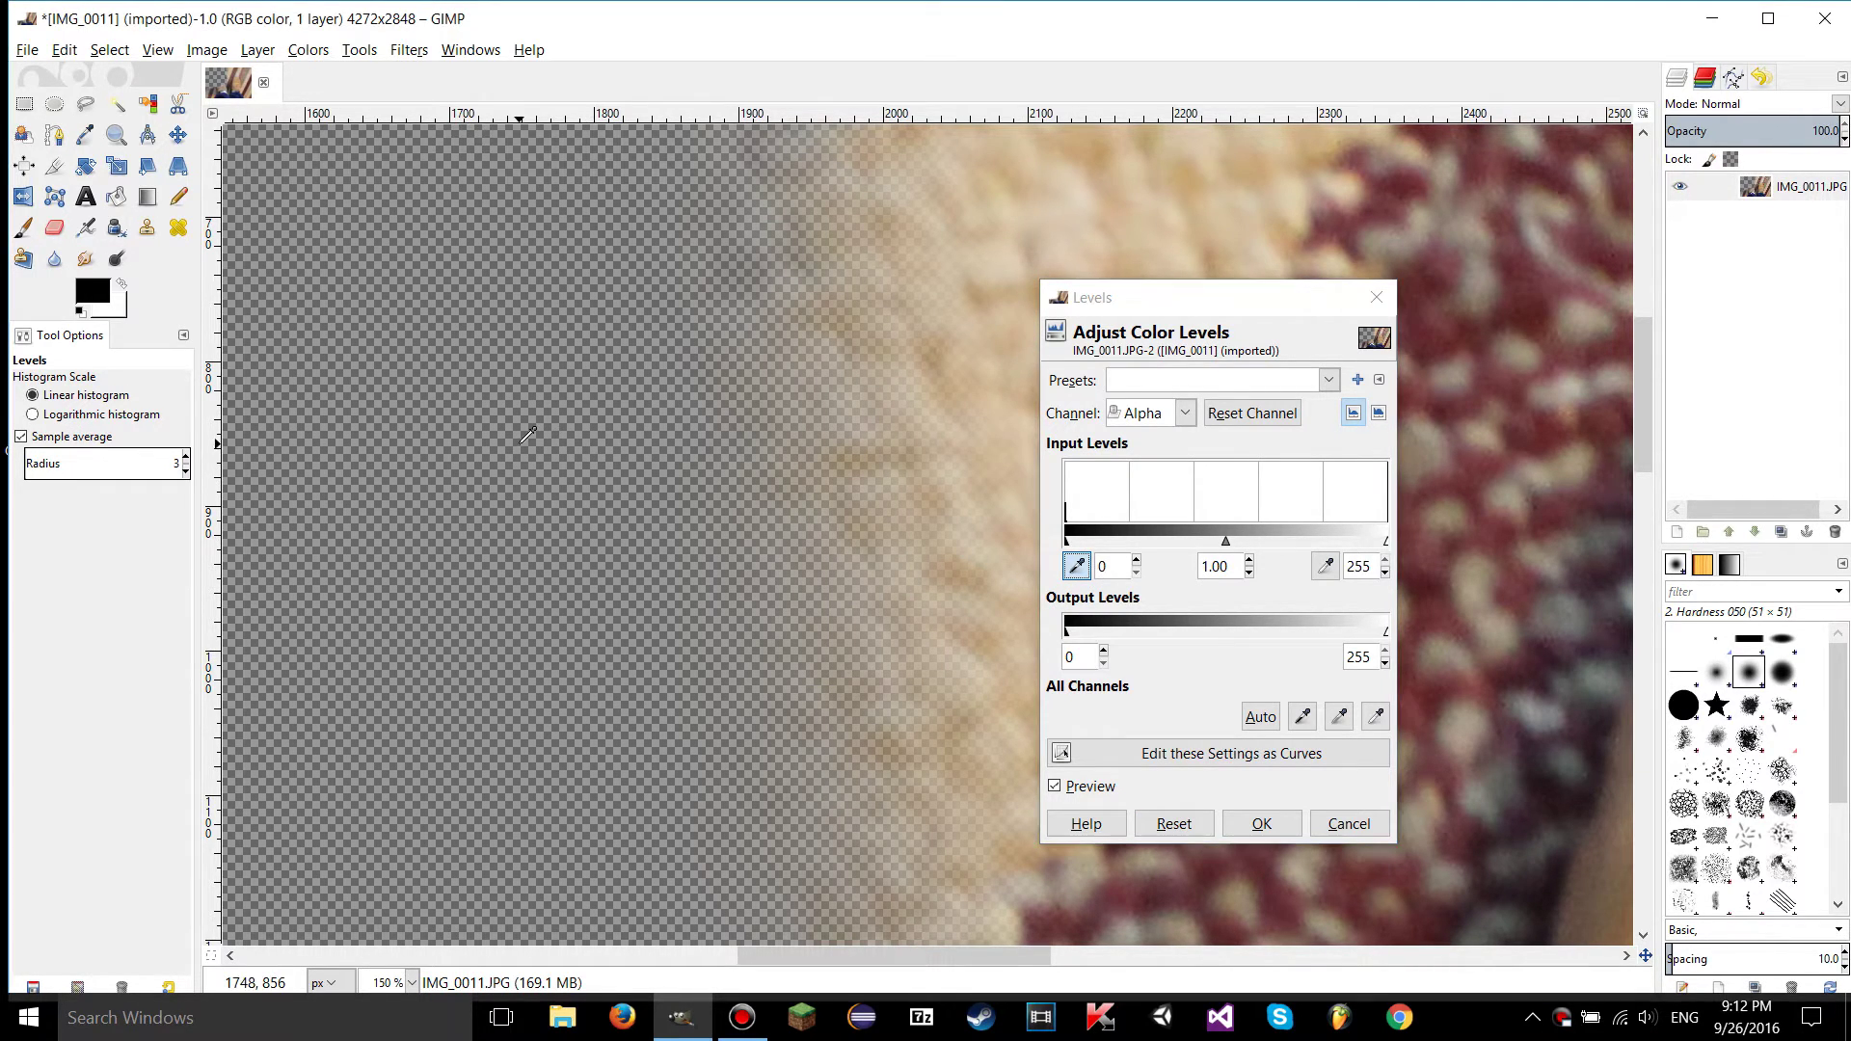
{"action": "left_click", "coordinate": [982, 468]}
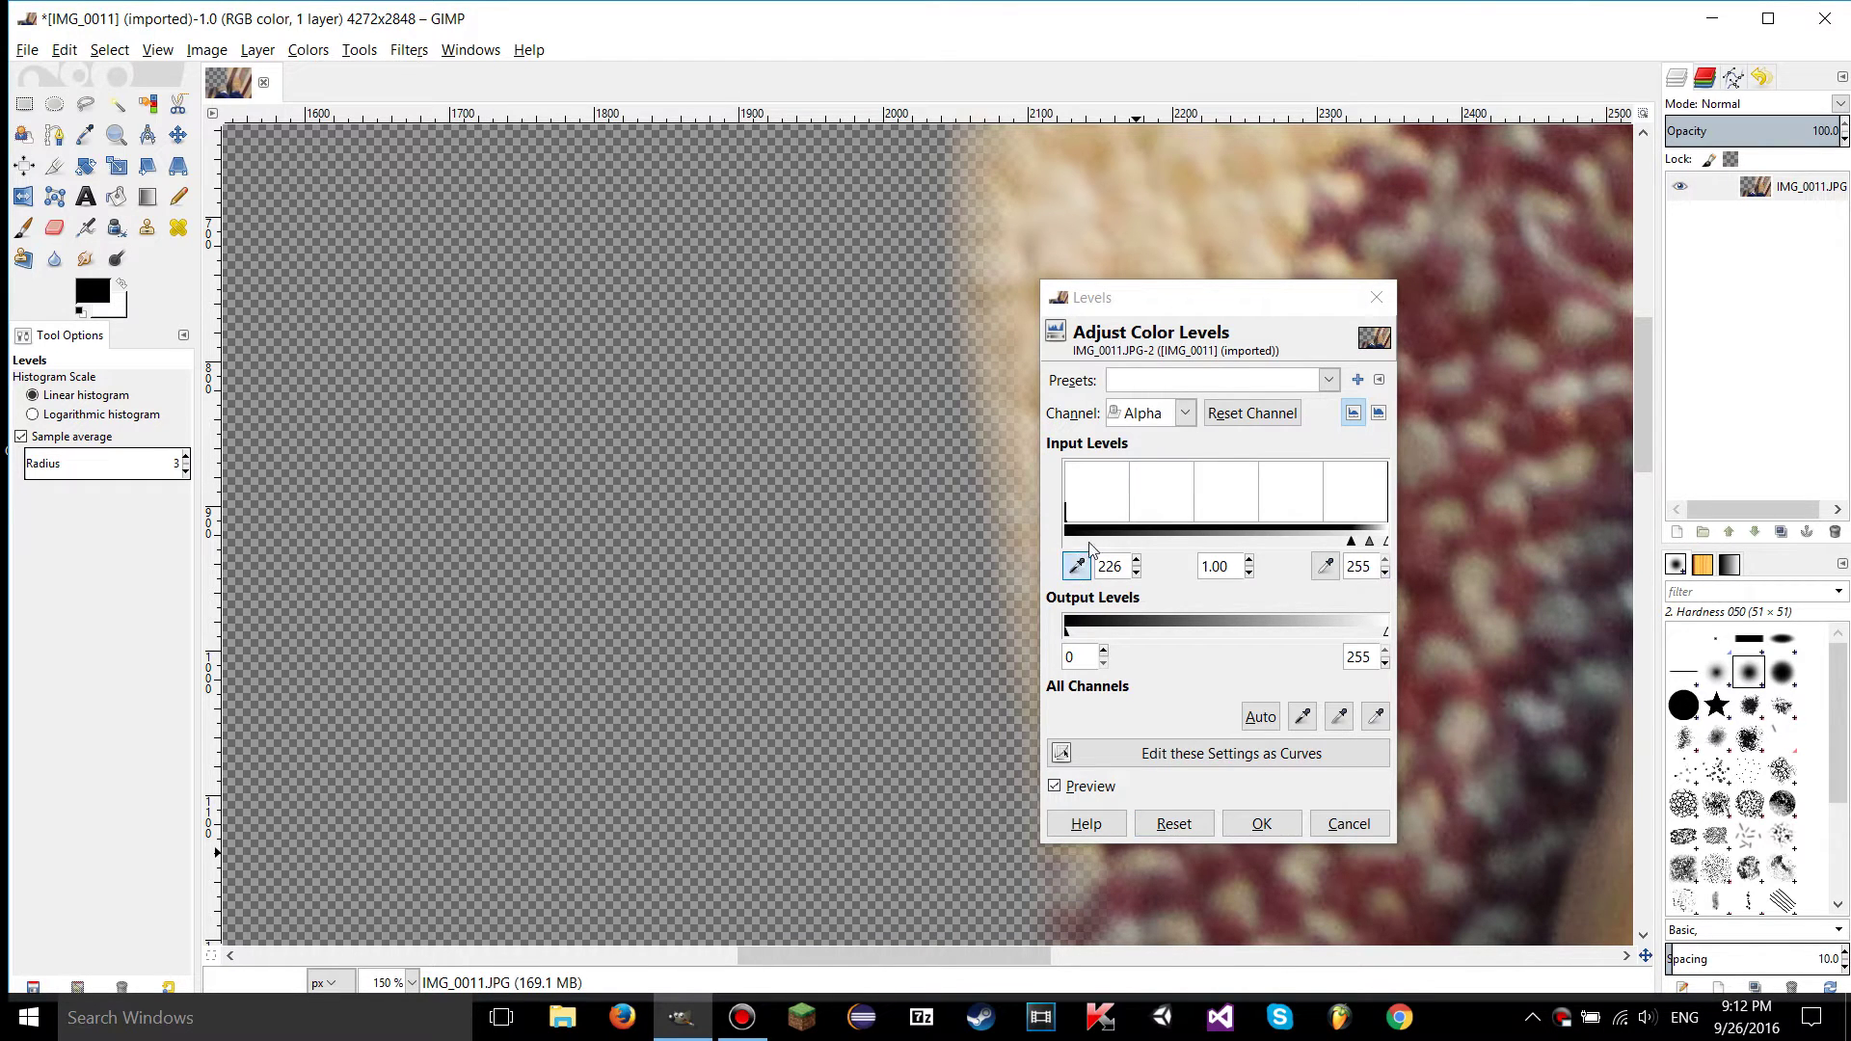
{"action": "left_click", "coordinate": [1159, 825]}
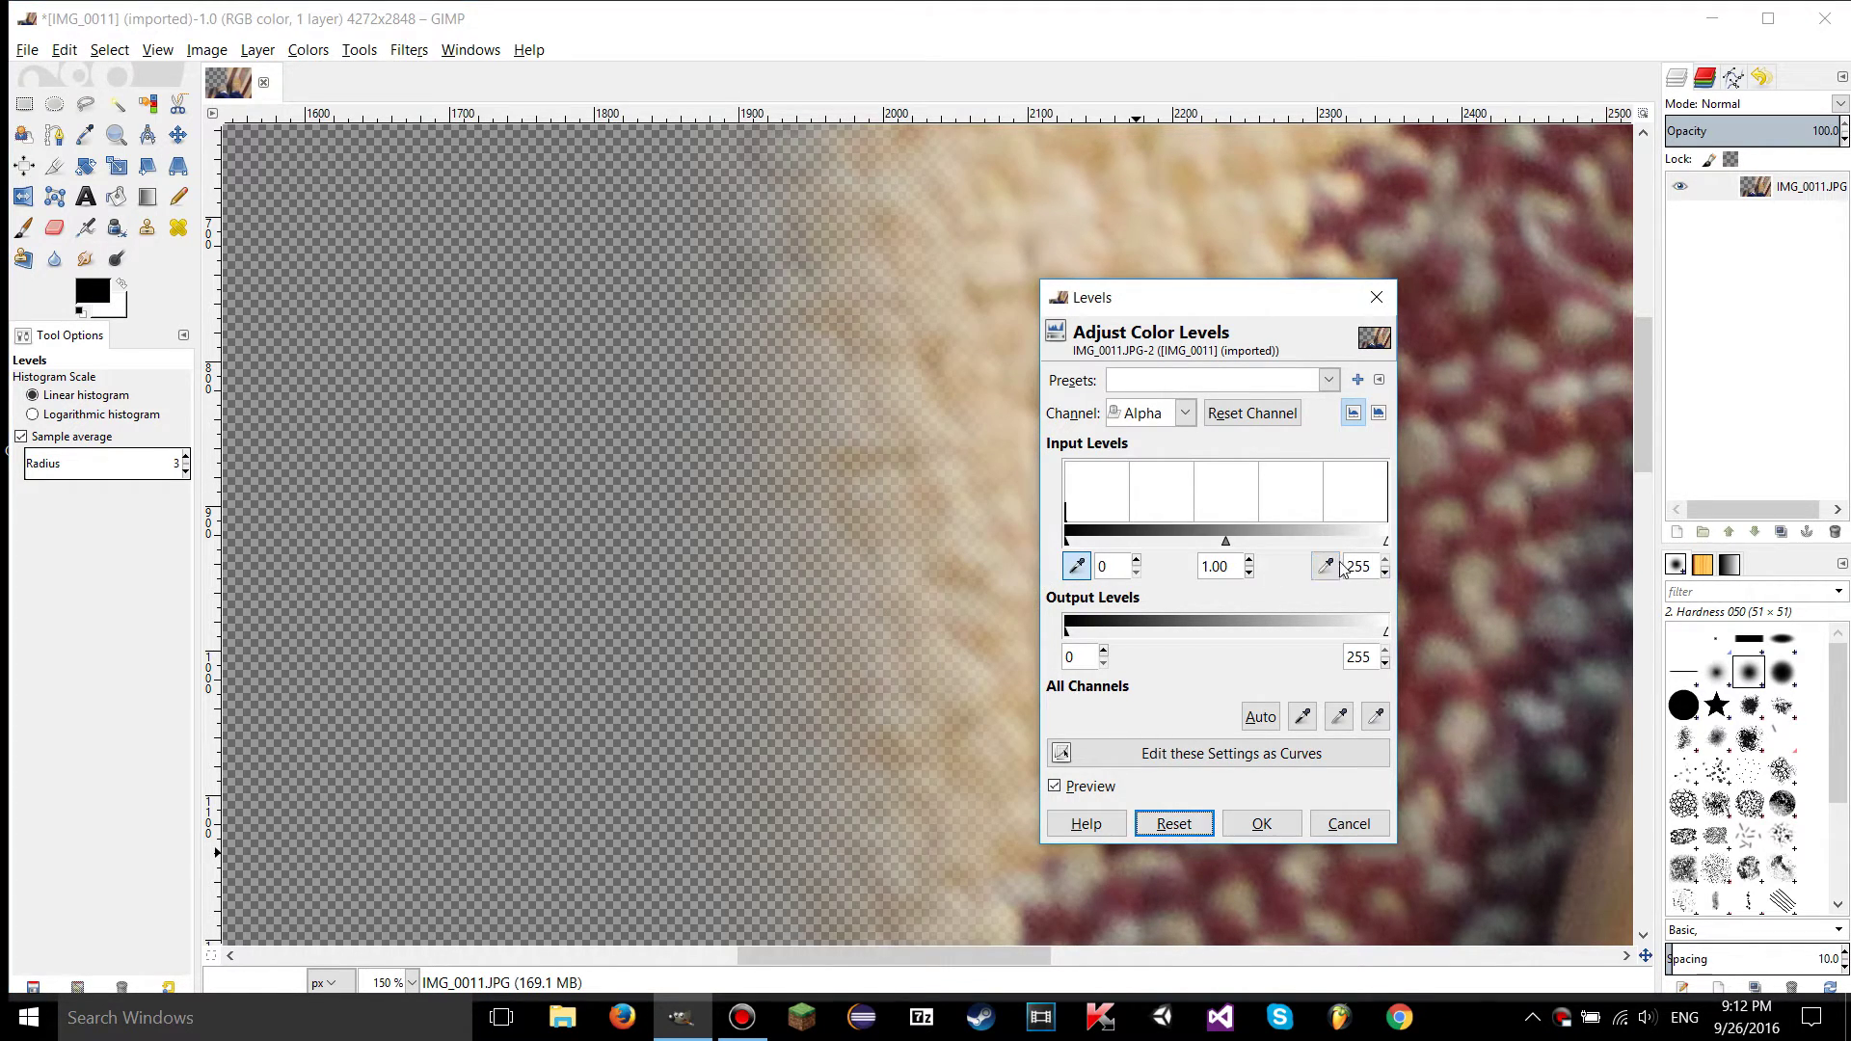
{"action": "left_click", "coordinate": [1073, 568]}
{"action": "left_click", "coordinate": [924, 413]}
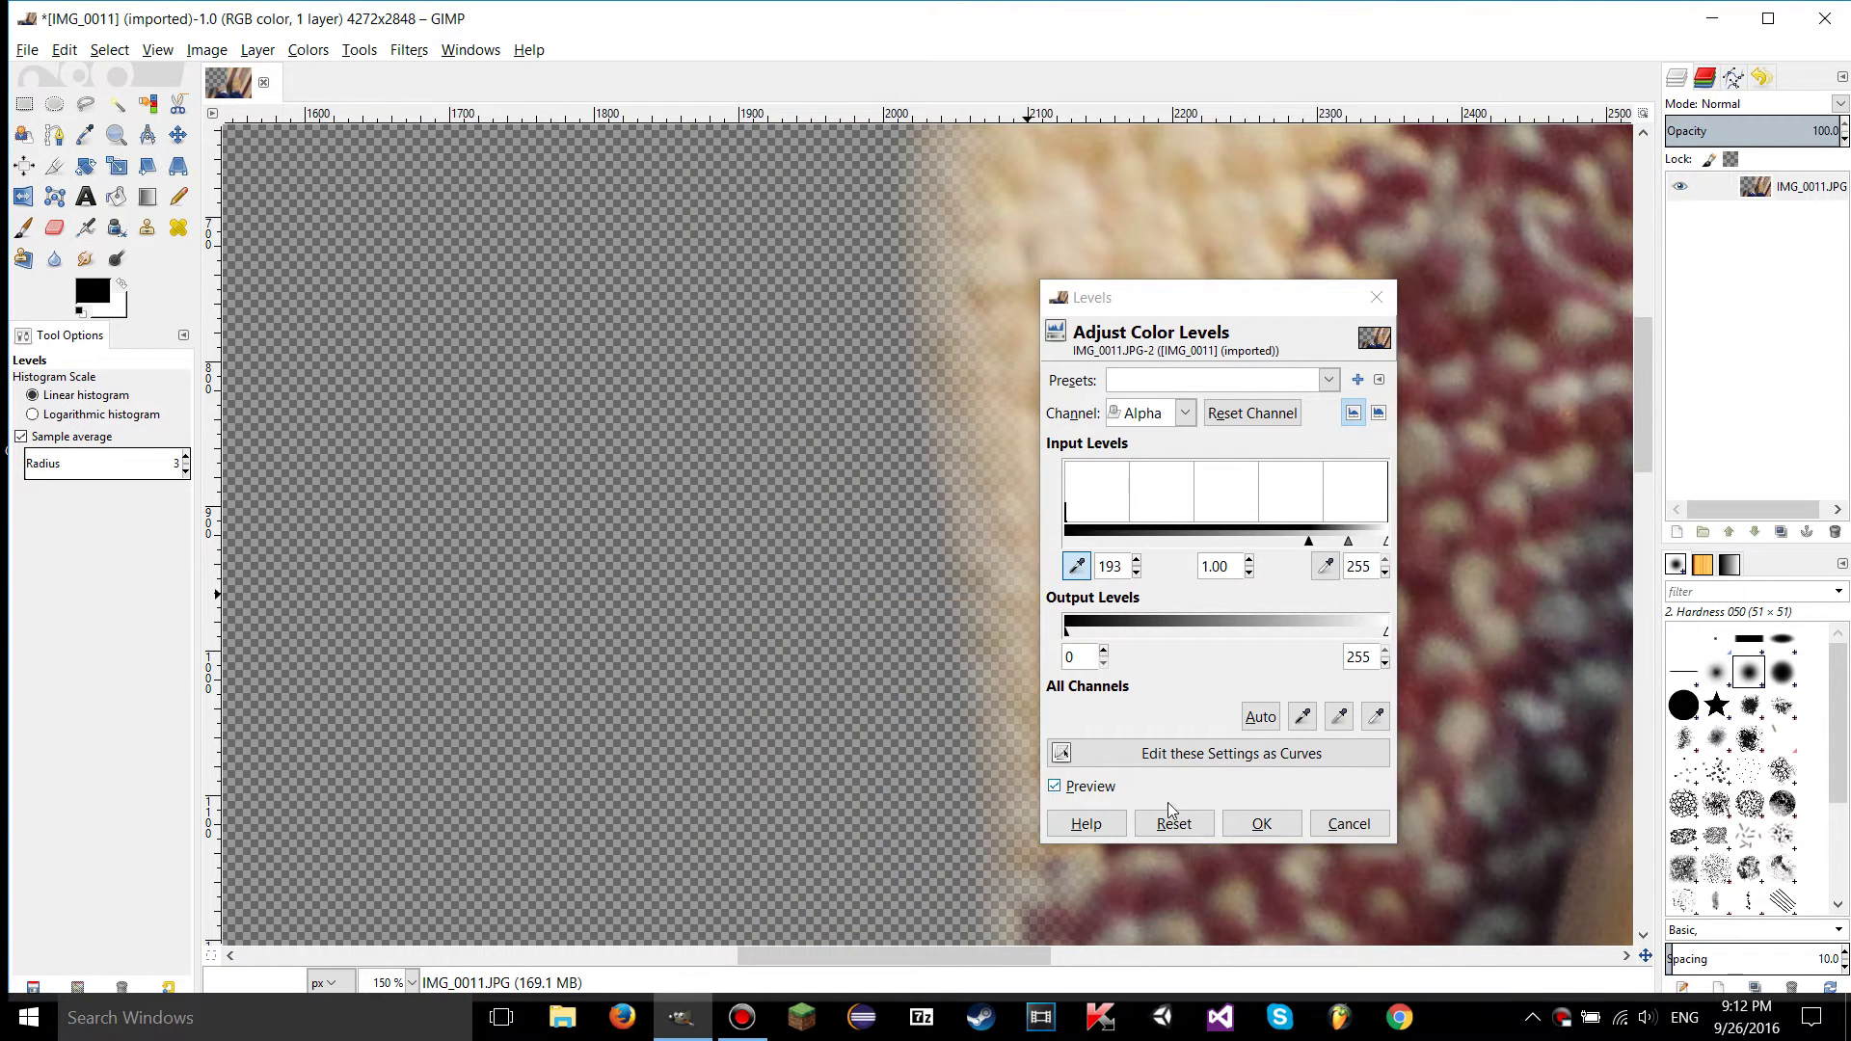
{"action": "left_click", "coordinate": [1174, 823]}
- Pick the Alpha channel's input white point from a semi-transparent spot on the soft erased edge
{"action": "left_click", "coordinate": [1326, 566]}
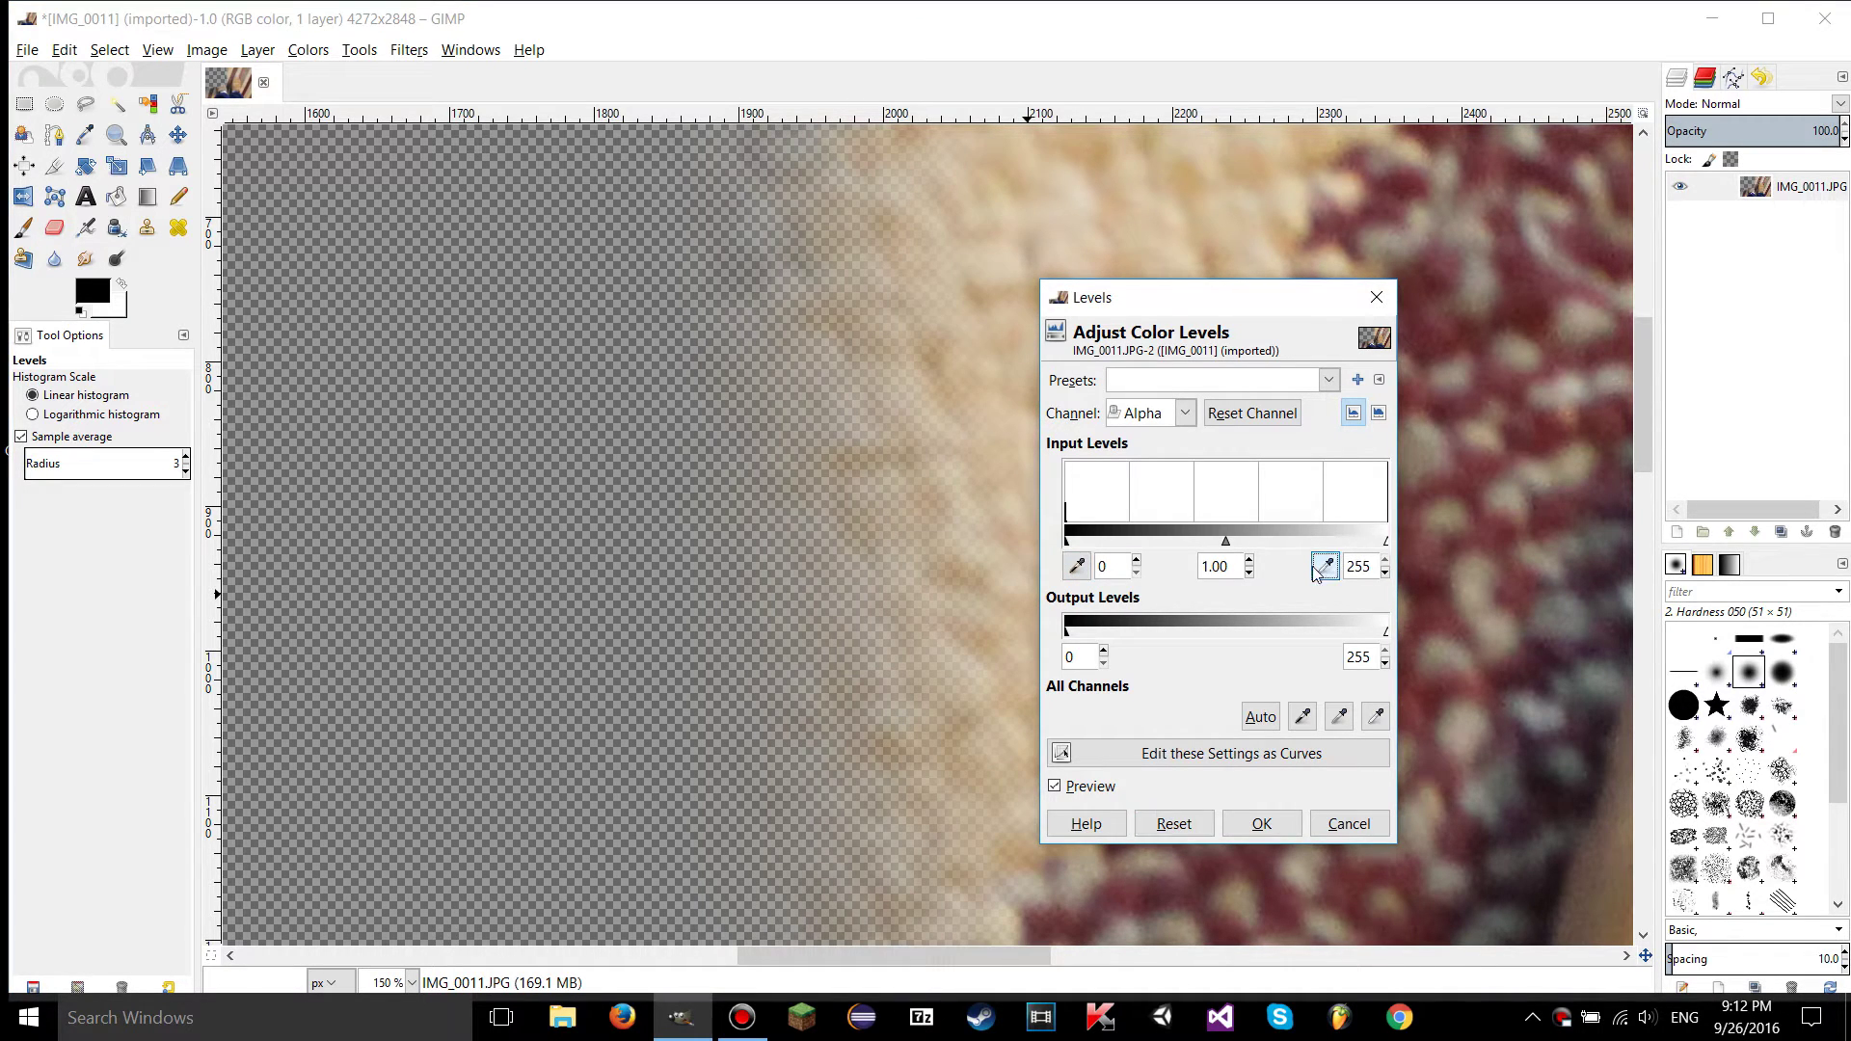
{"action": "left_click", "coordinate": [806, 447]}
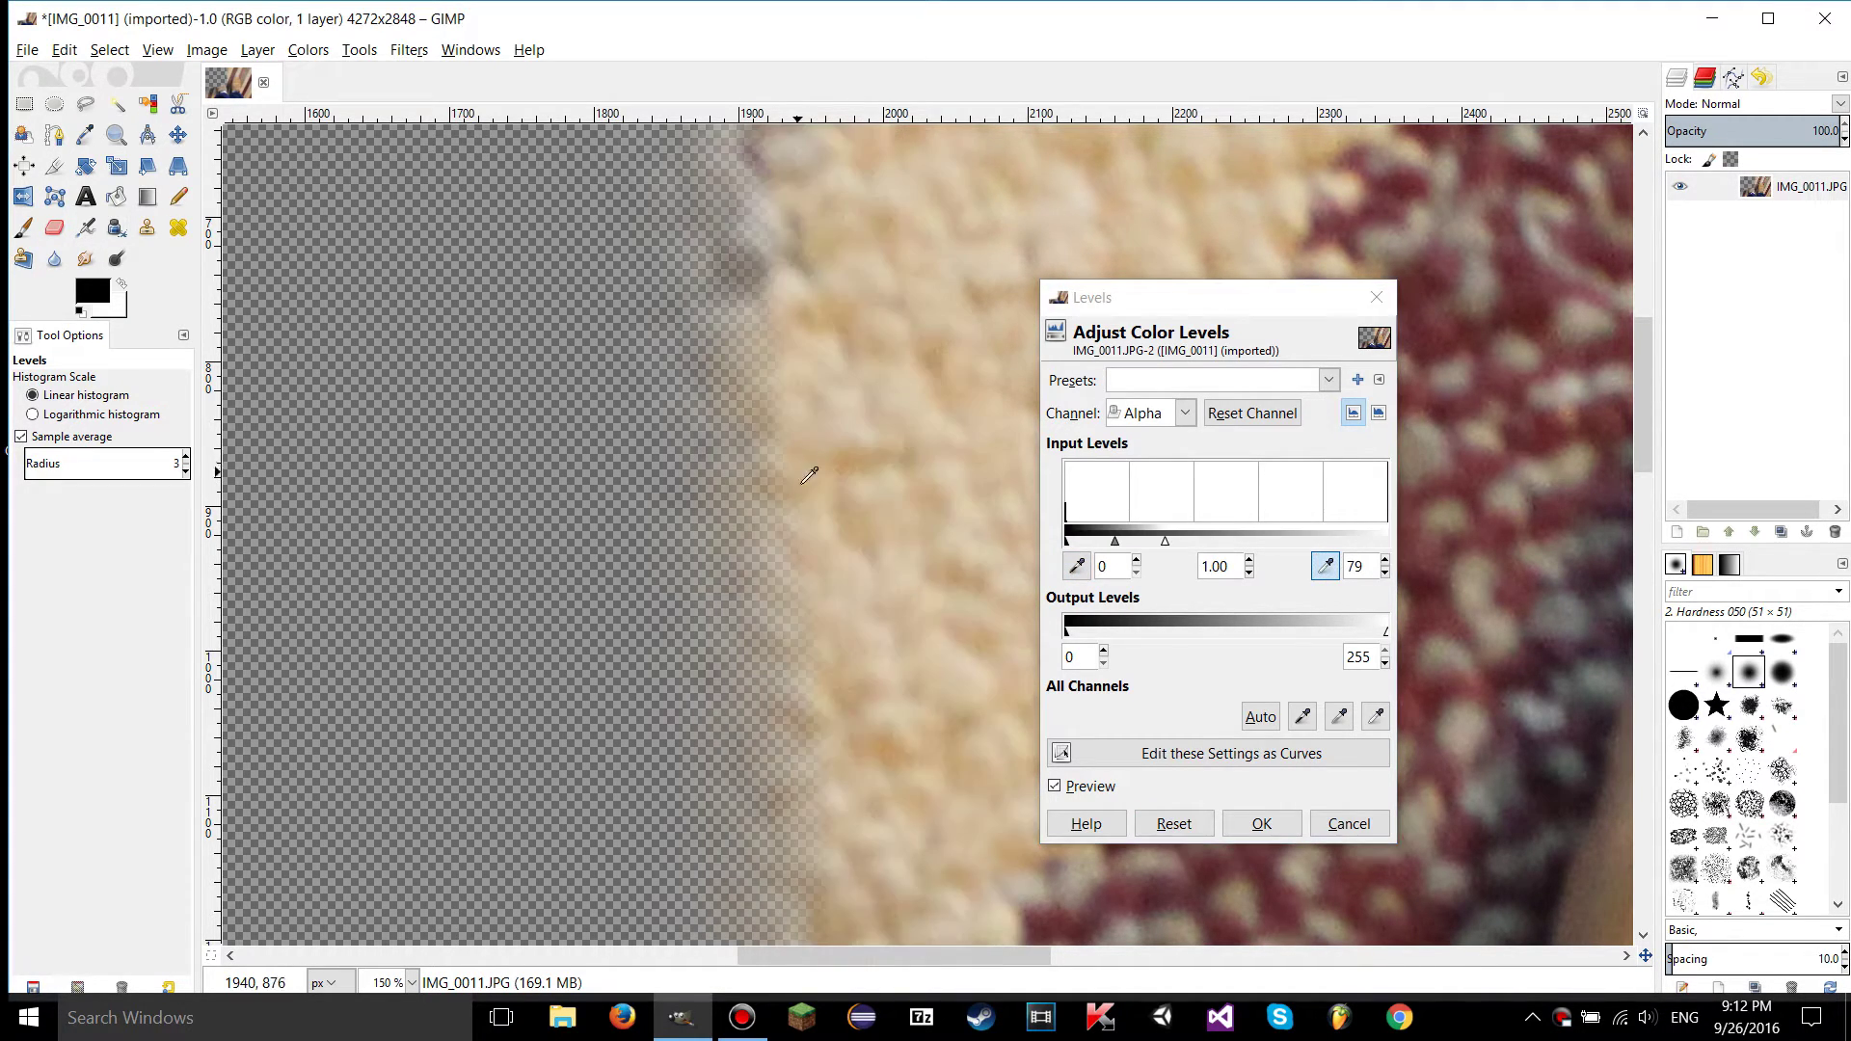
- Try an output black point of 106 and an output white point of 150 on the Alpha channel, resetting the levels after each
{"action": "left_click", "coordinate": [1174, 823]}
{"action": "left_click_drag", "start_coordinate": [1068, 639], "coordinate": [1164, 639]}
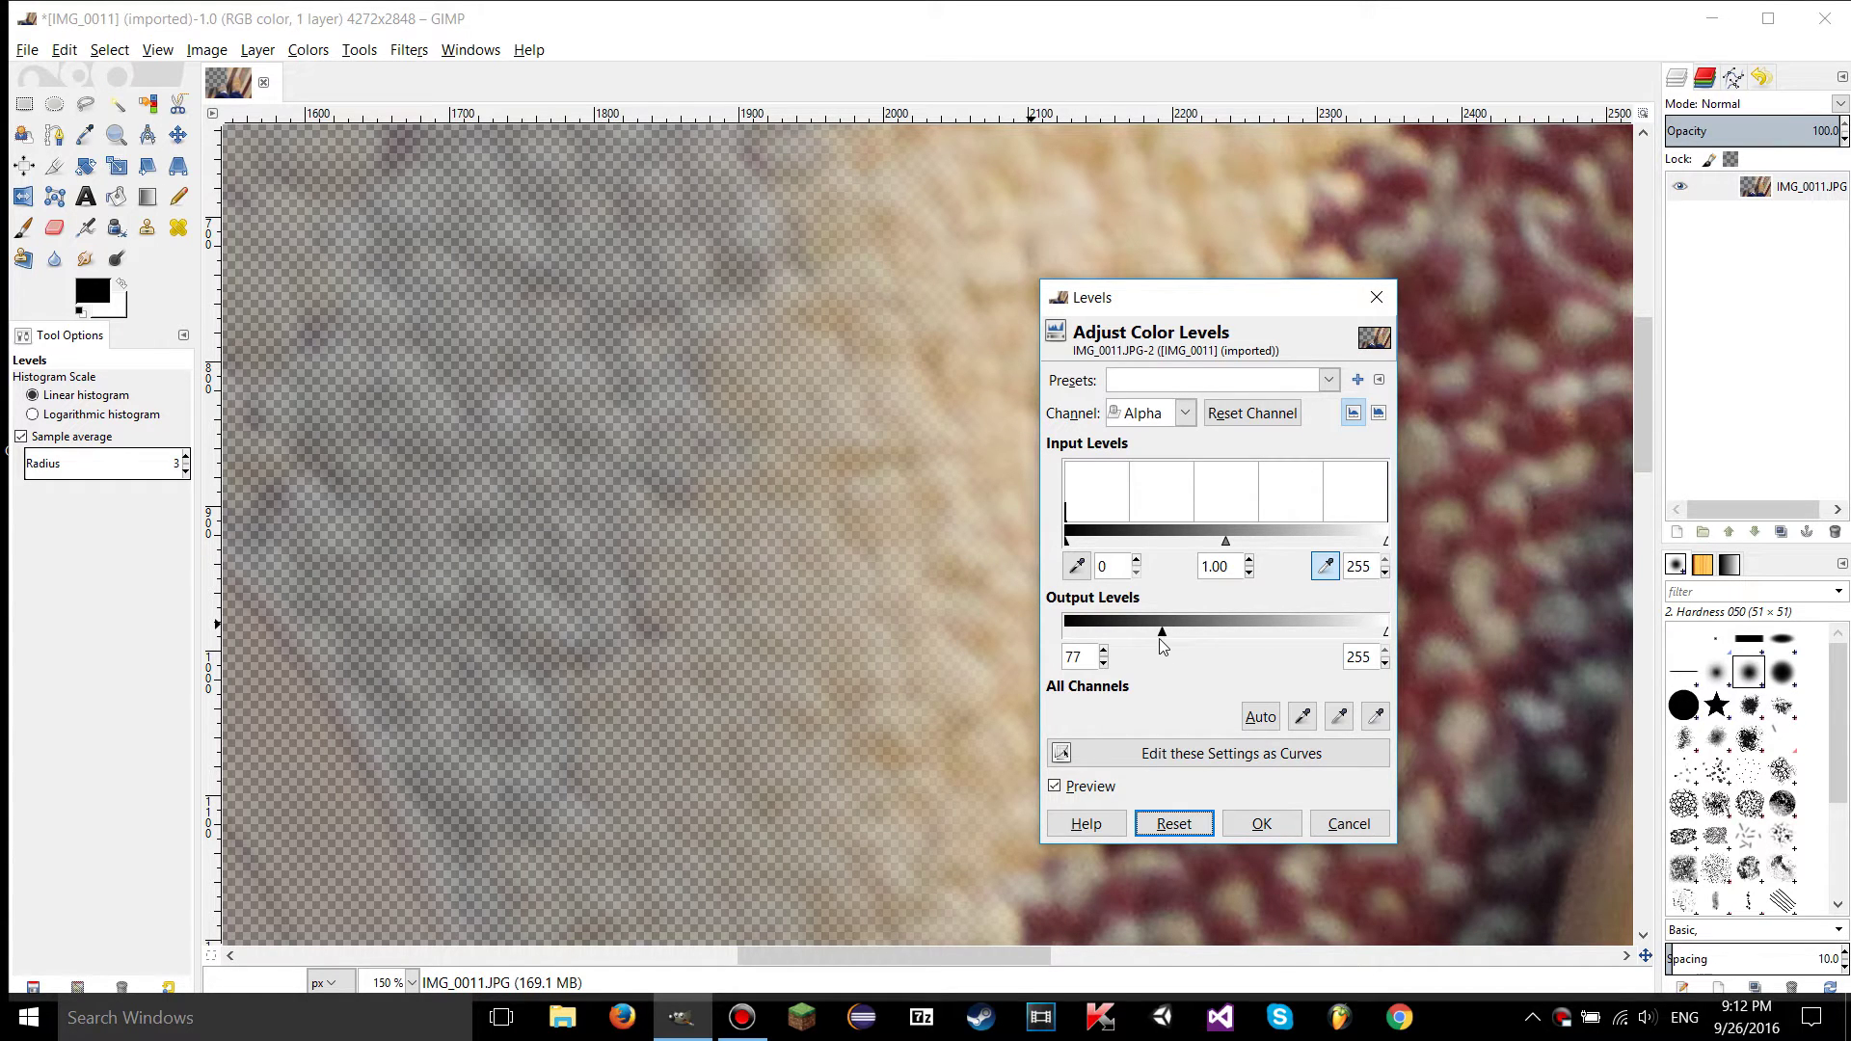
{"action": "left_click_drag", "start_coordinate": [1184, 633], "coordinate": [1200, 635]}
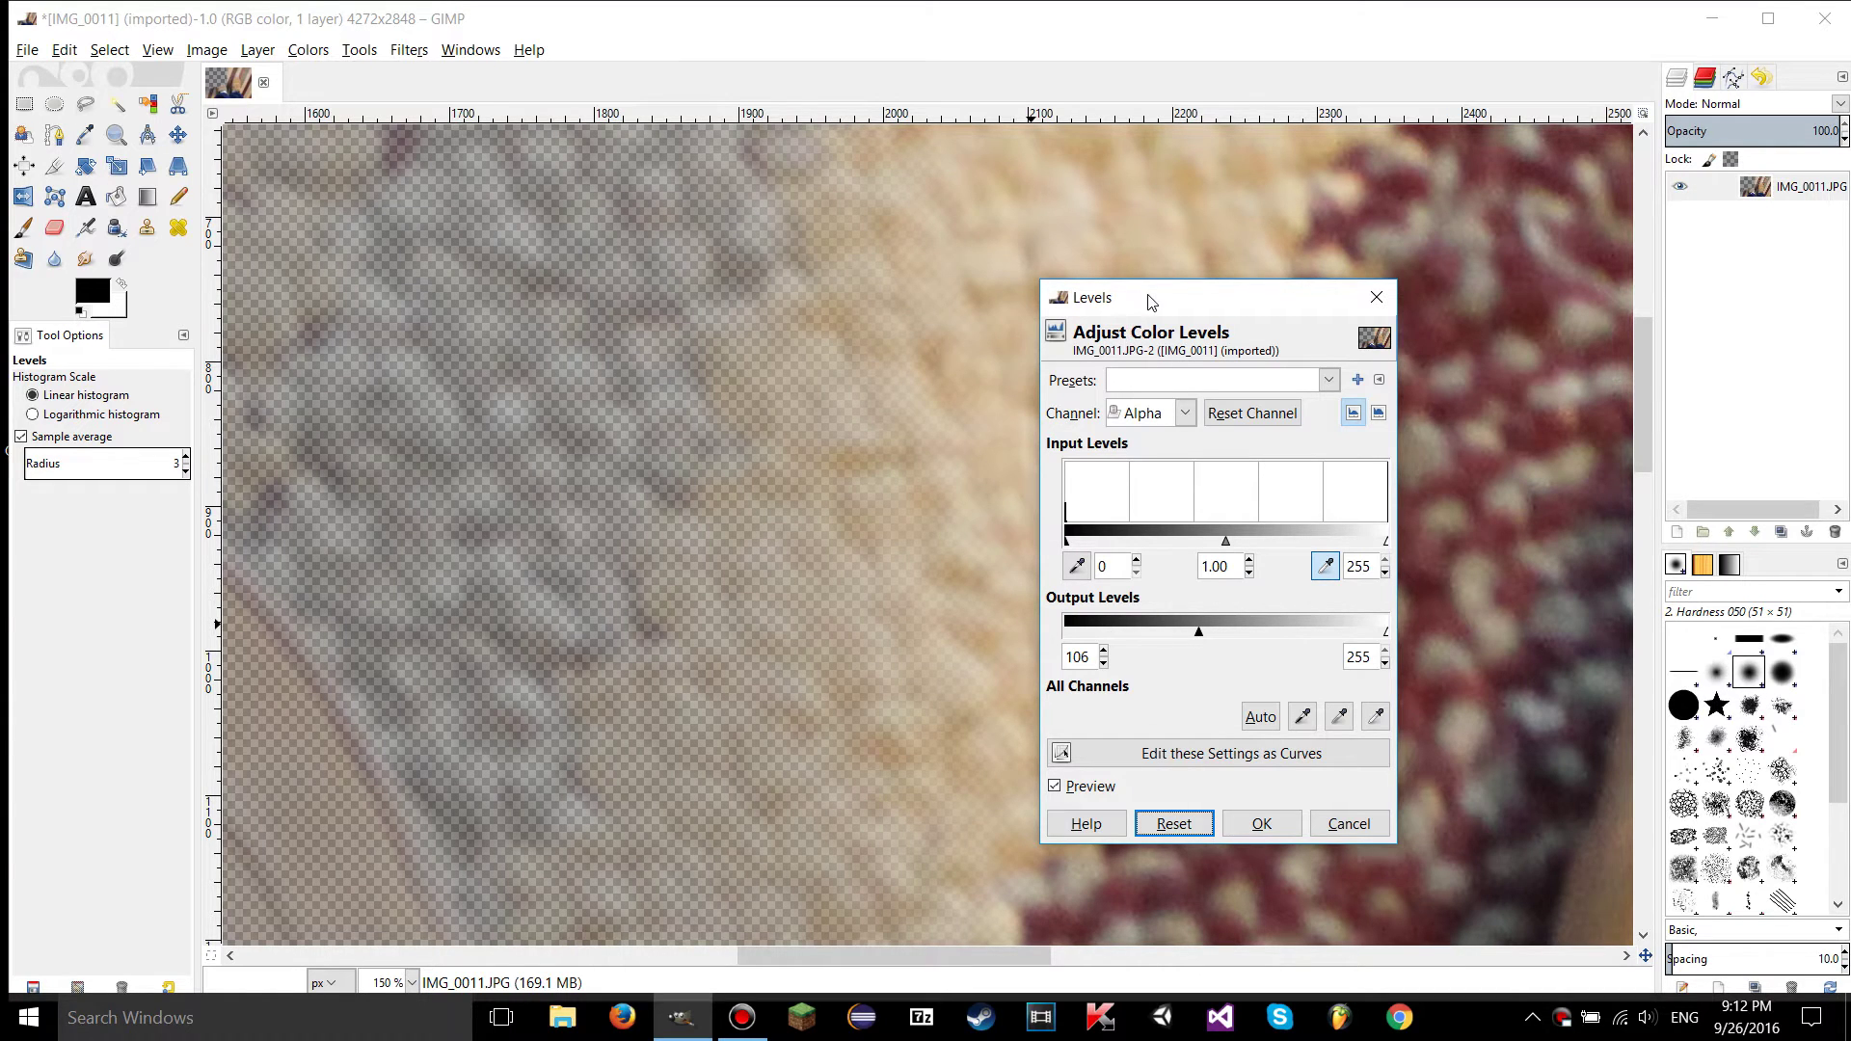
{"action": "left_click_drag", "start_coordinate": [1136, 297], "coordinate": [1273, 240]}
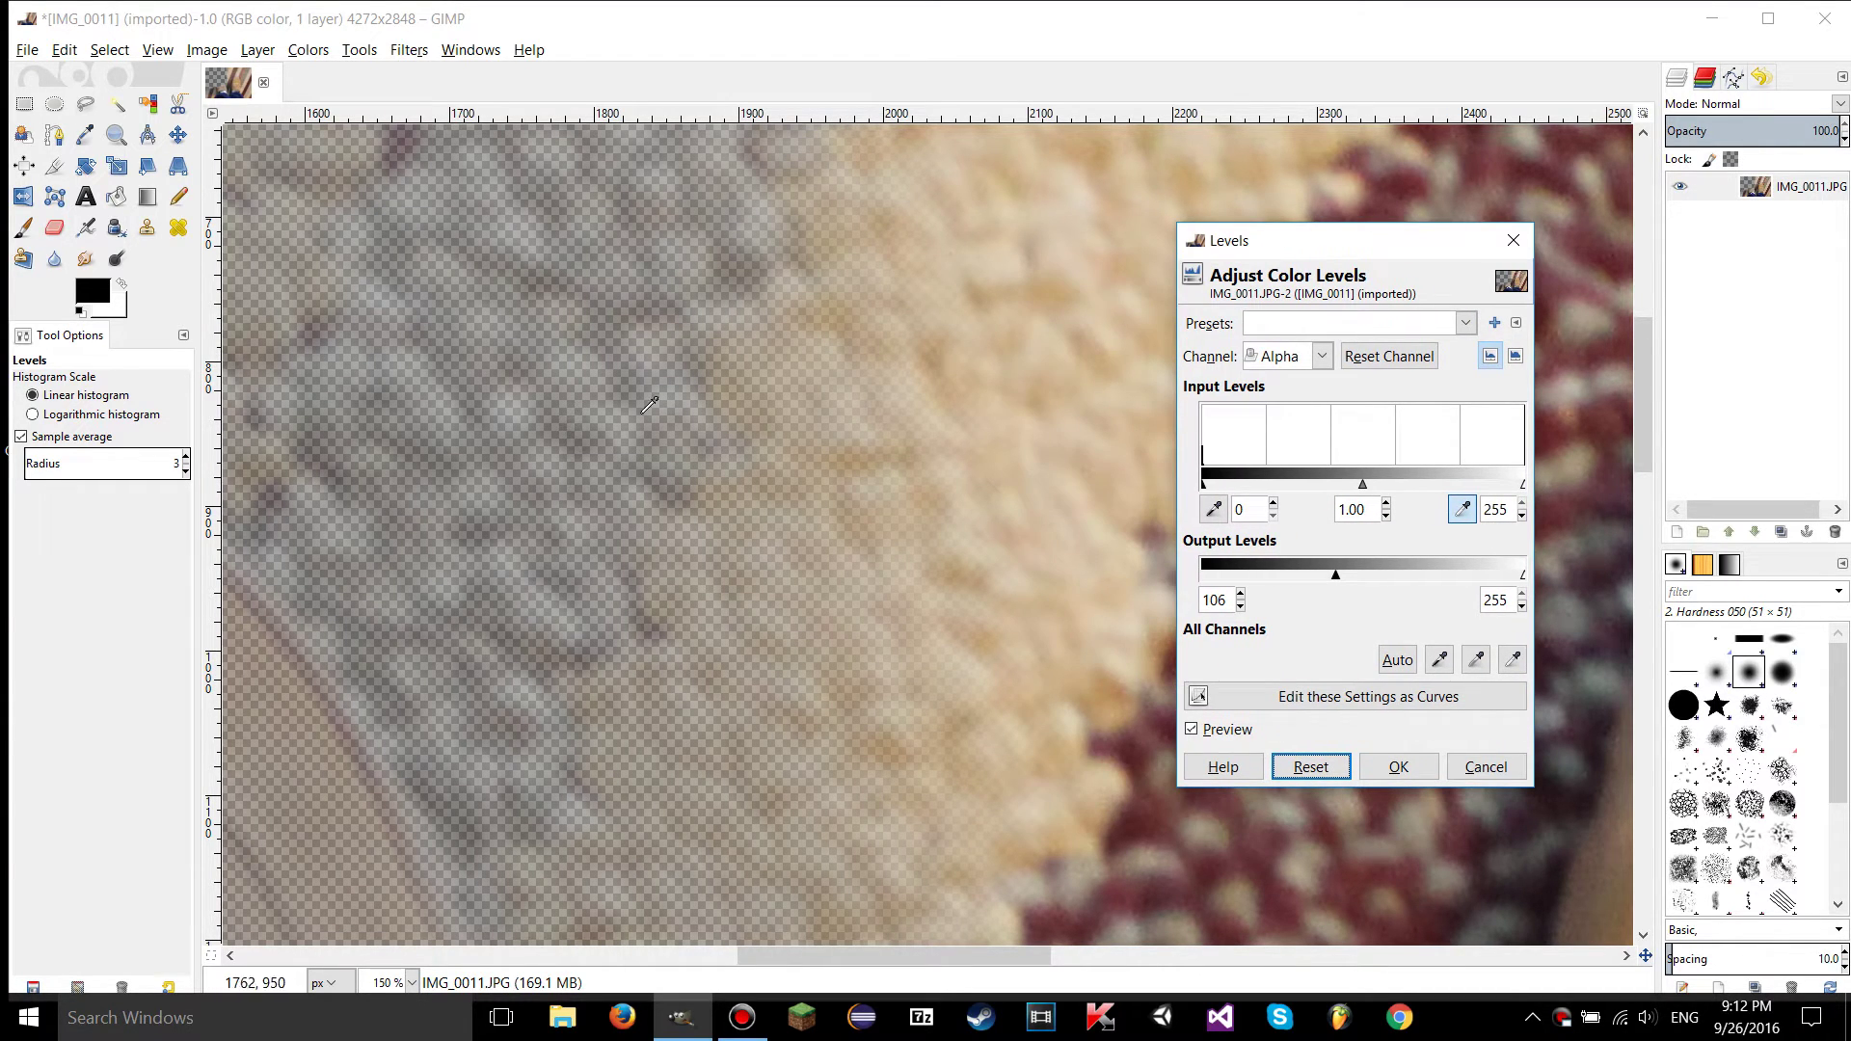
{"action": "left_click", "coordinate": [1309, 769]}
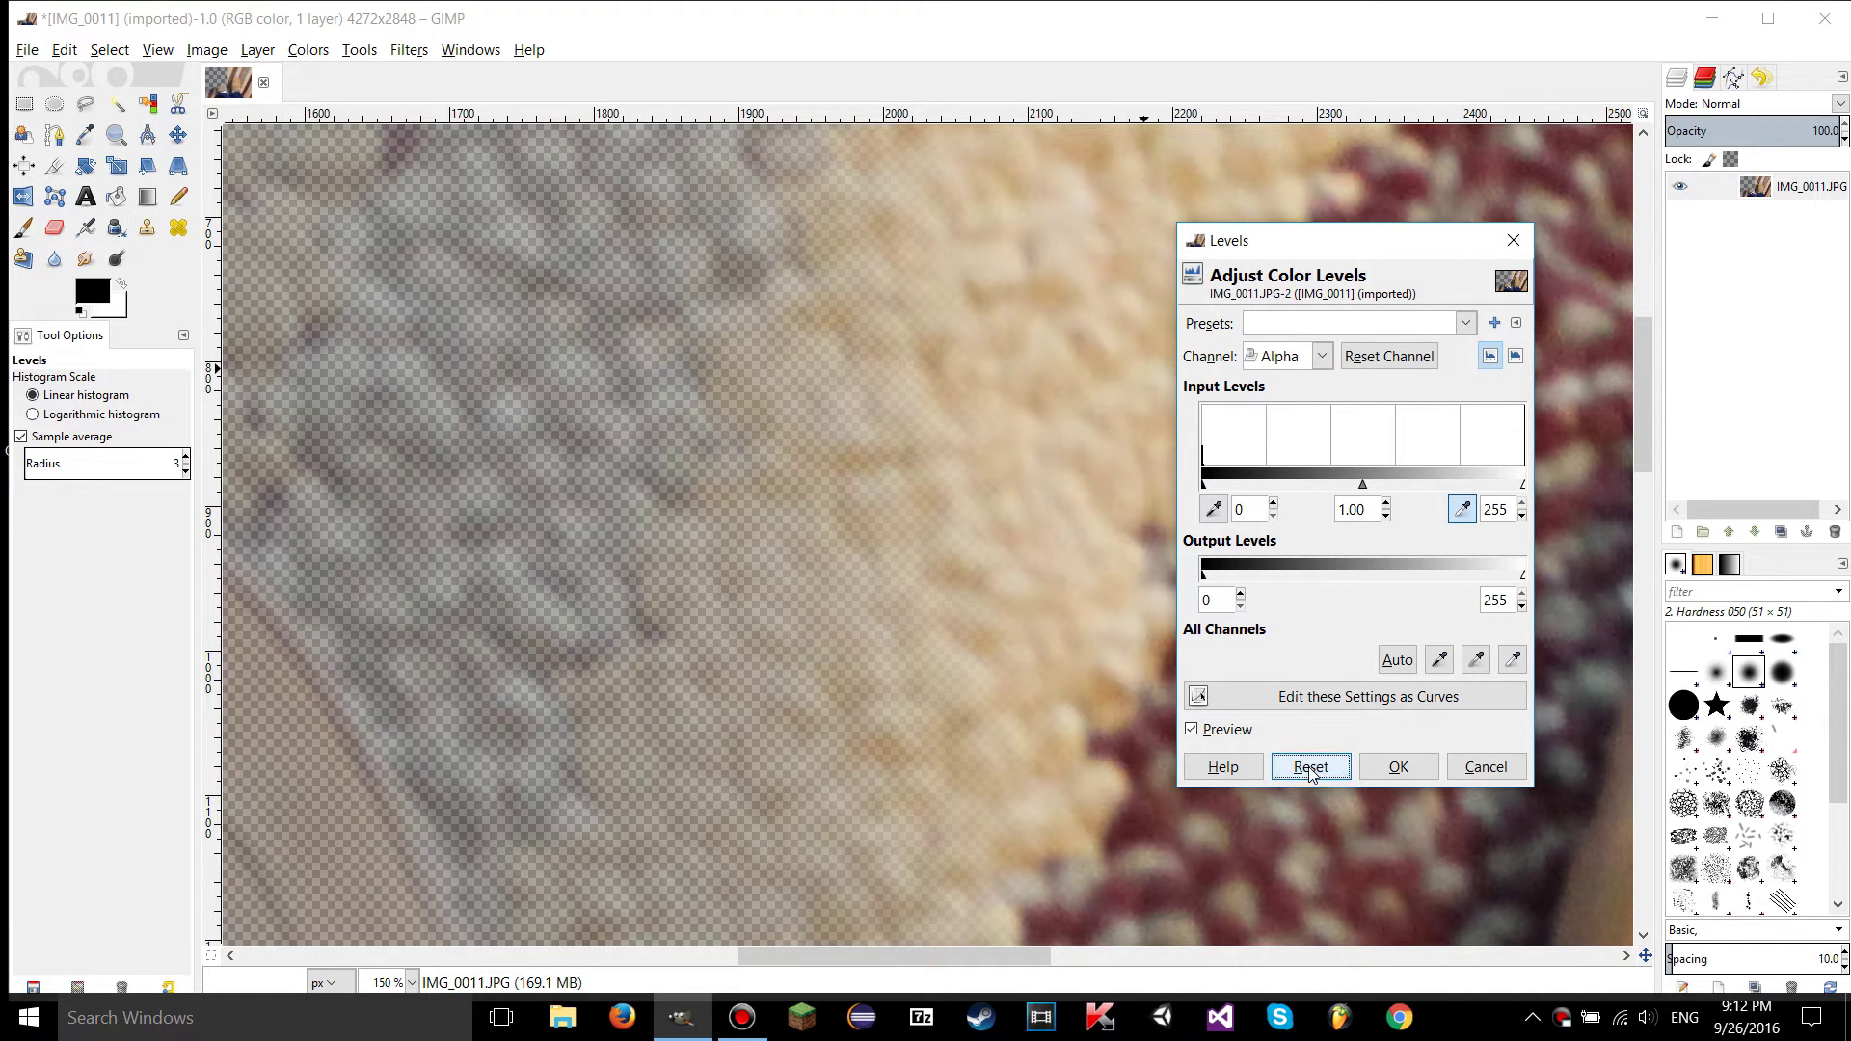
{"action": "left_click_drag", "start_coordinate": [1523, 577], "coordinate": [1391, 579]}
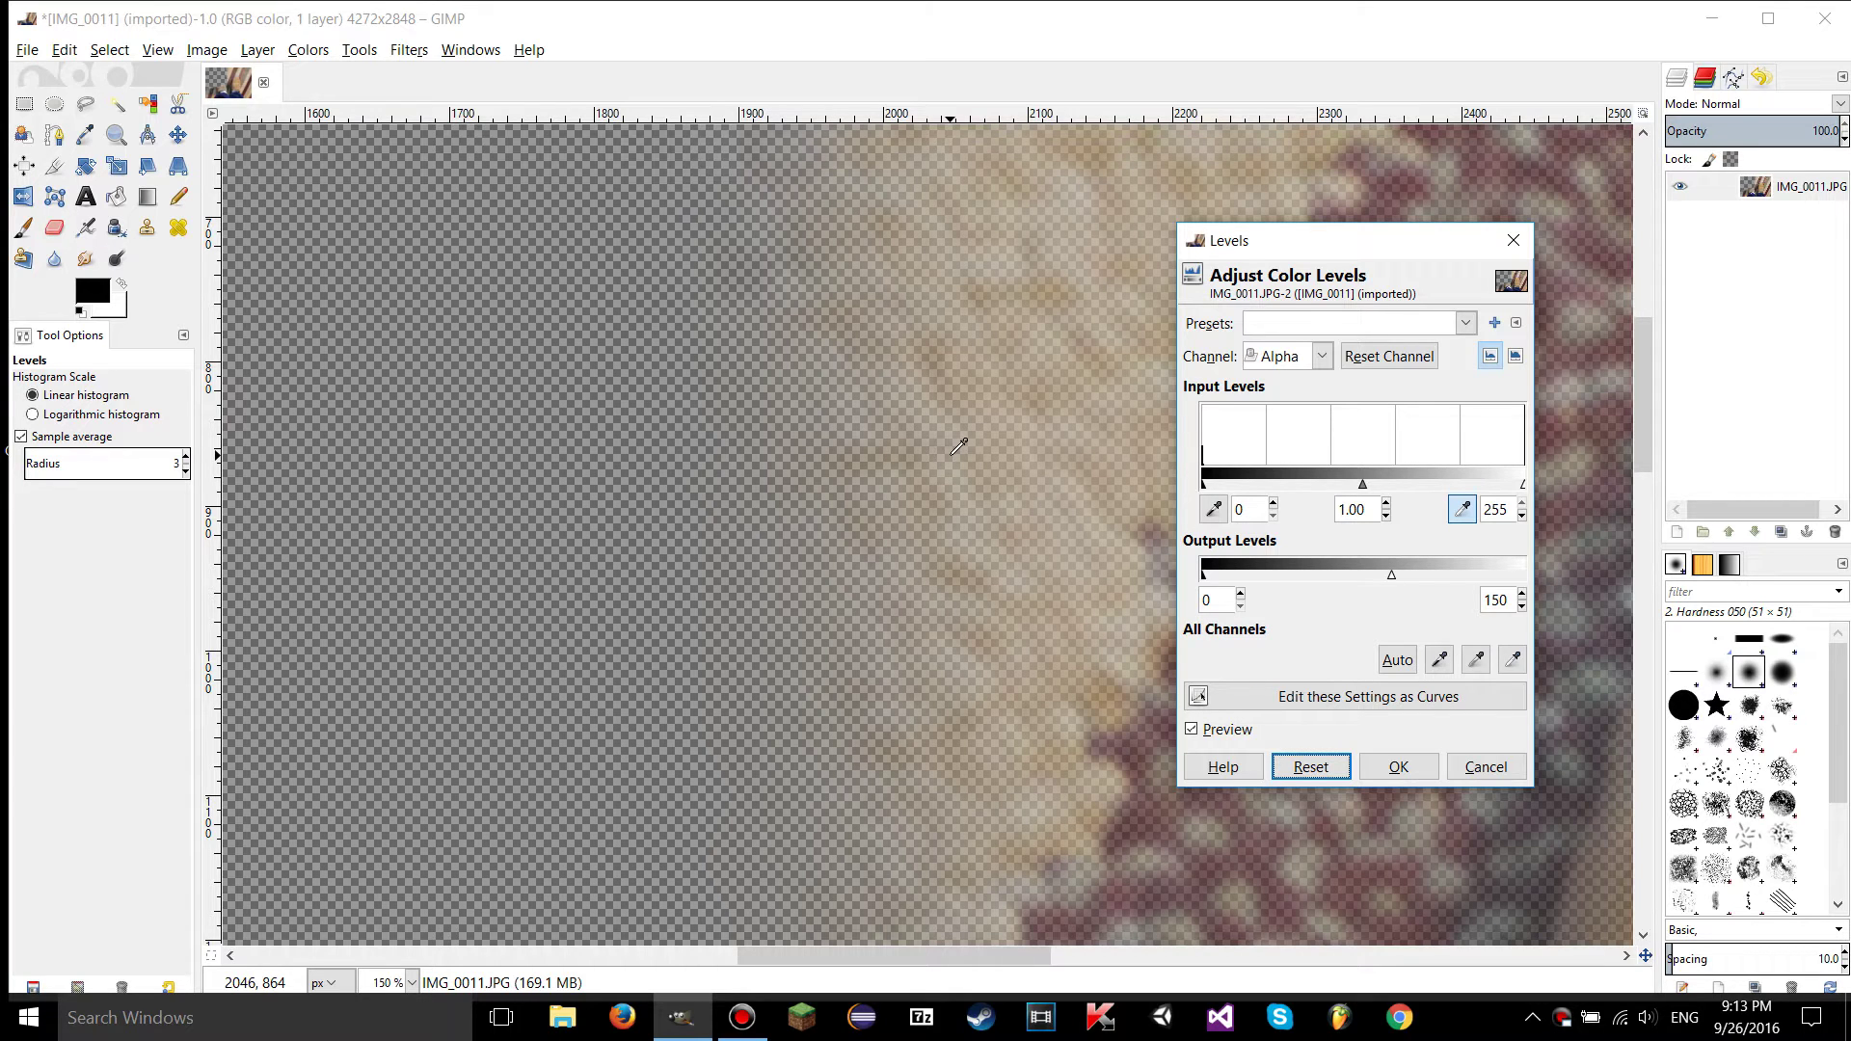
{"action": "left_click", "coordinate": [1312, 767]}
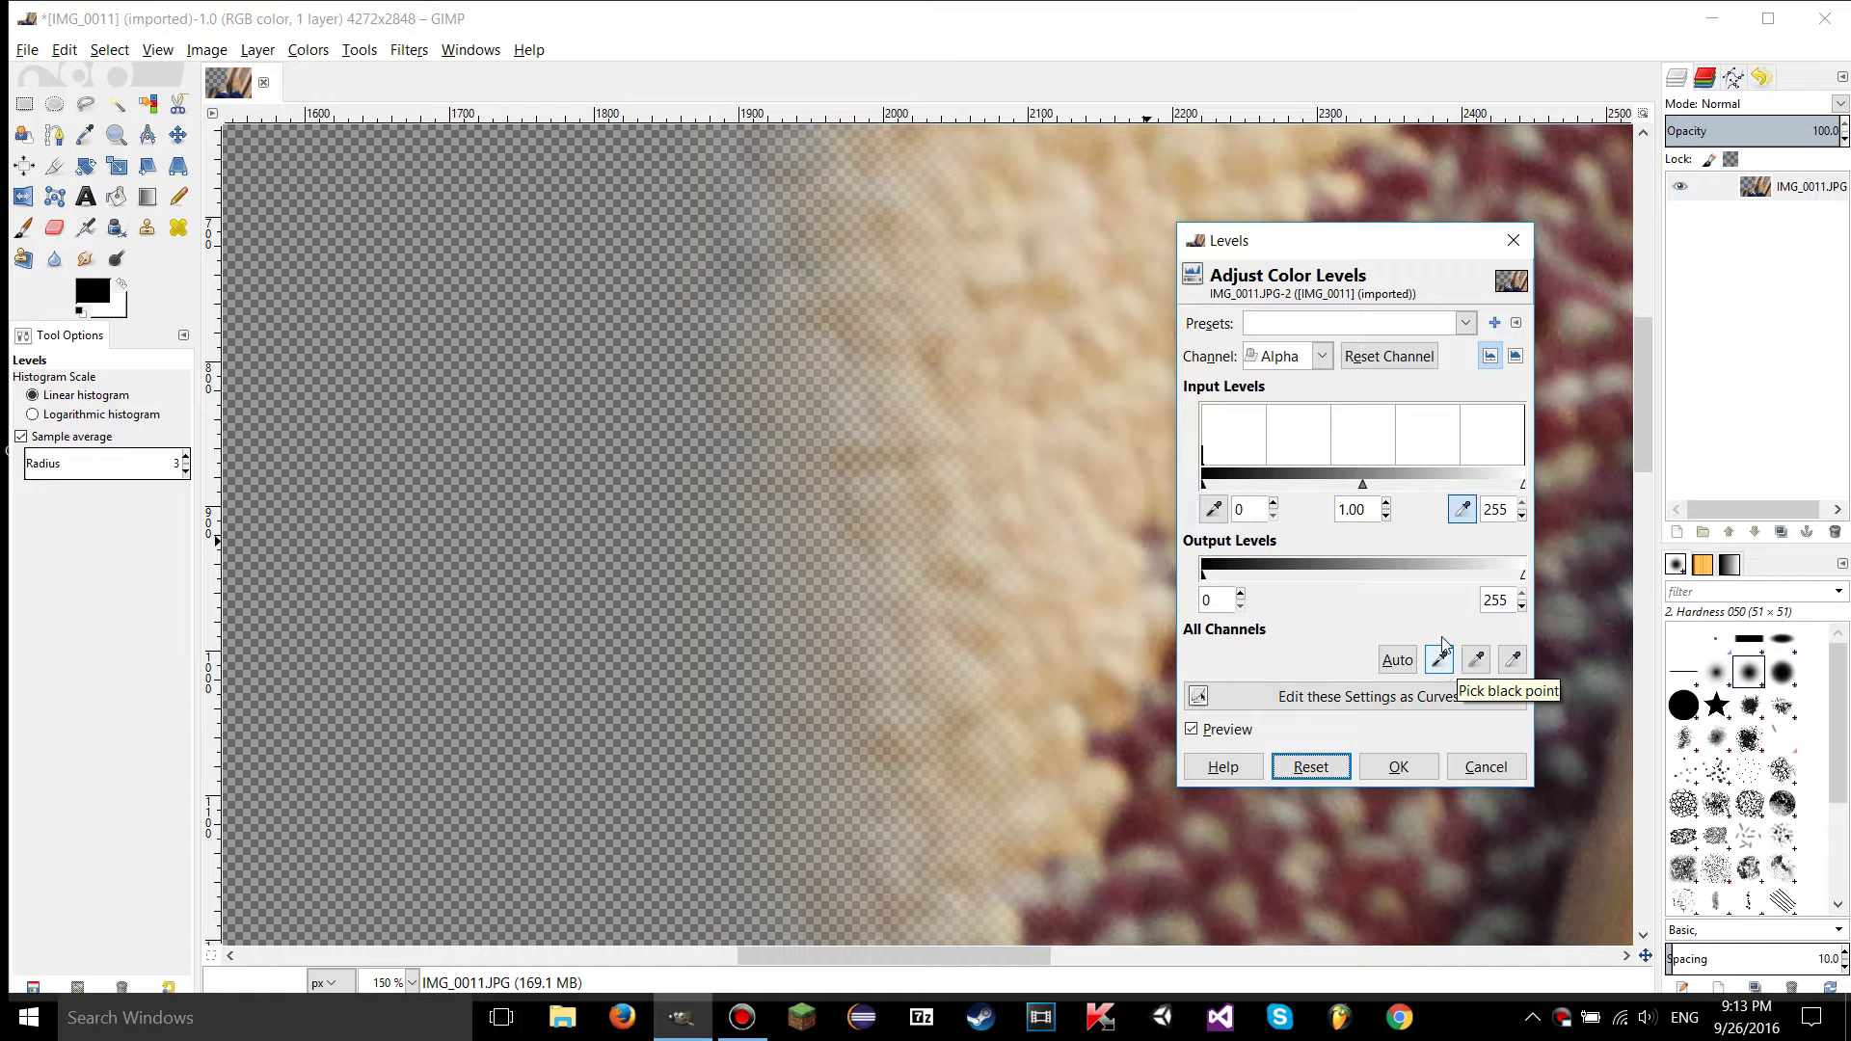
- Switch through the individual channels in Levels and close the dialog without applying any adjustment
{"action": "left_click", "coordinate": [1292, 356]}
{"action": "left_click", "coordinate": [1292, 421]}
{"action": "left_click", "coordinate": [1288, 358]}
{"action": "left_click", "coordinate": [1283, 385]}
{"action": "left_click", "coordinate": [1292, 356]}
{"action": "left_click", "coordinate": [1301, 494]}
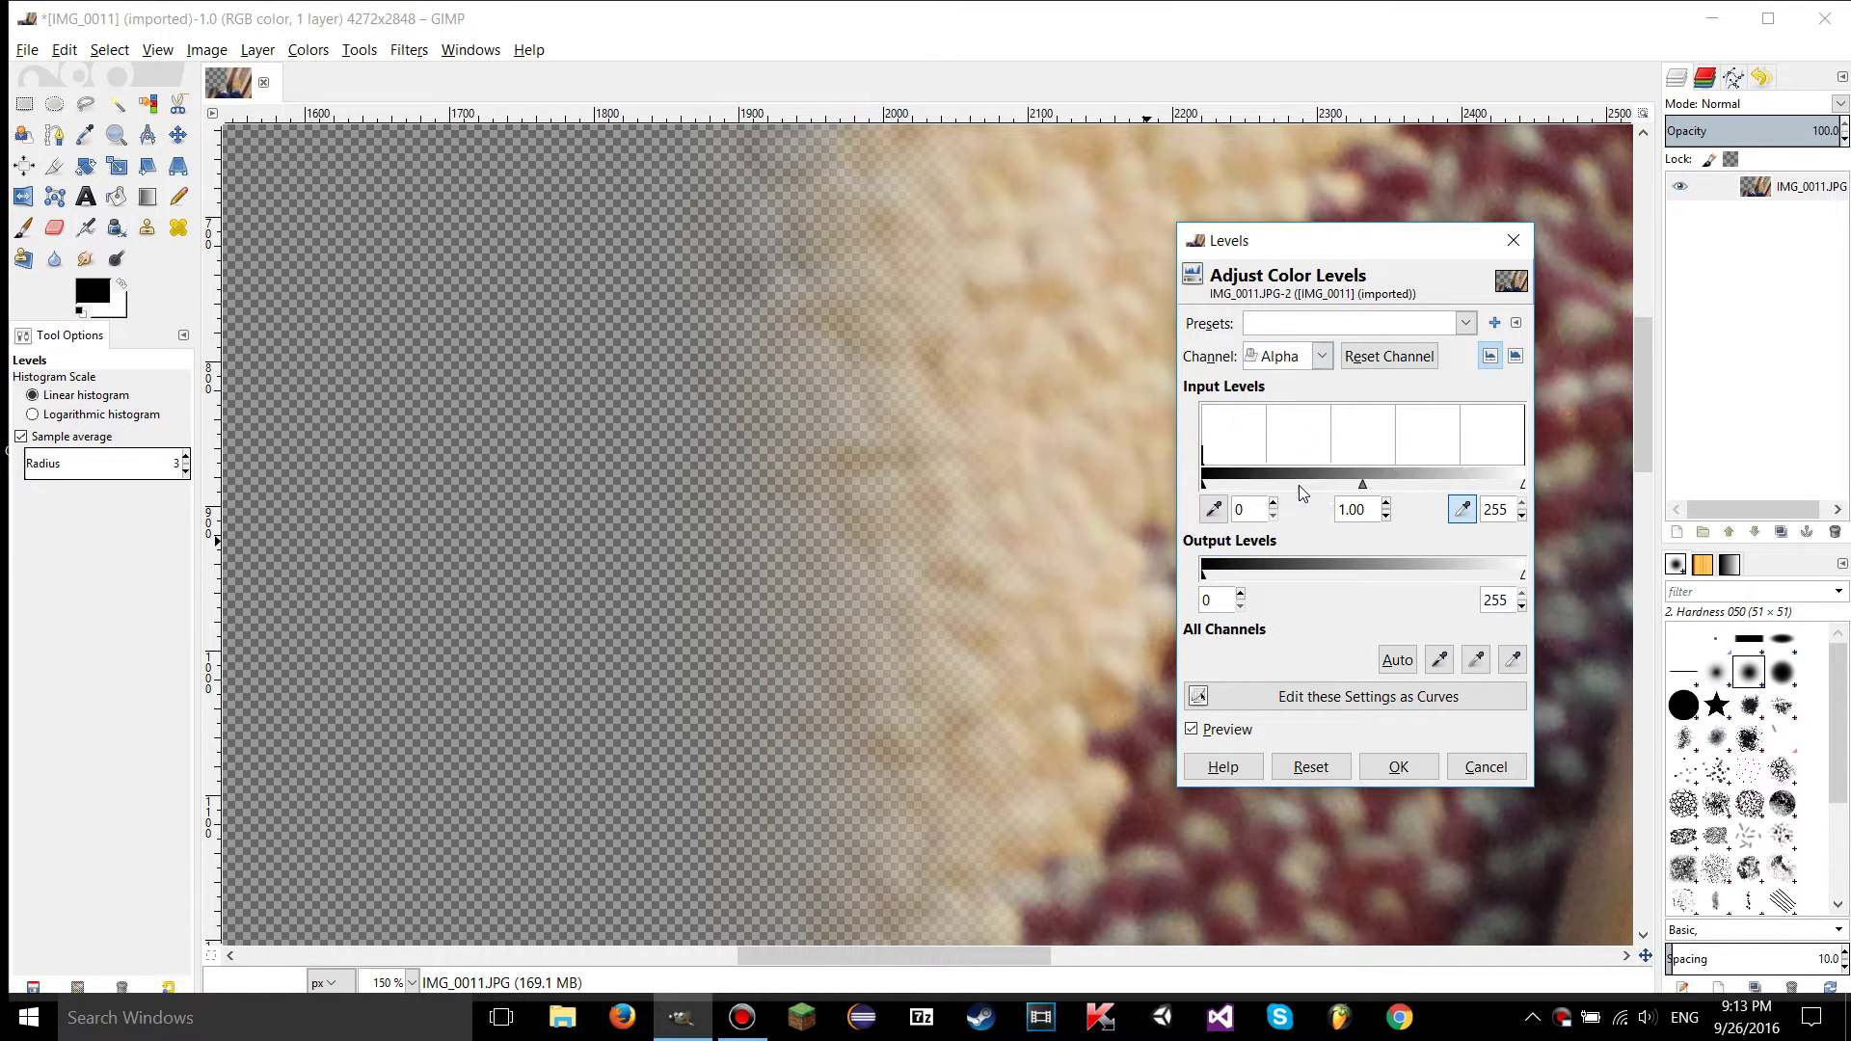
{"action": "left_click_drag", "start_coordinate": [1345, 241], "coordinate": [1023, 187]}
{"action": "left_click", "coordinate": [965, 302]}
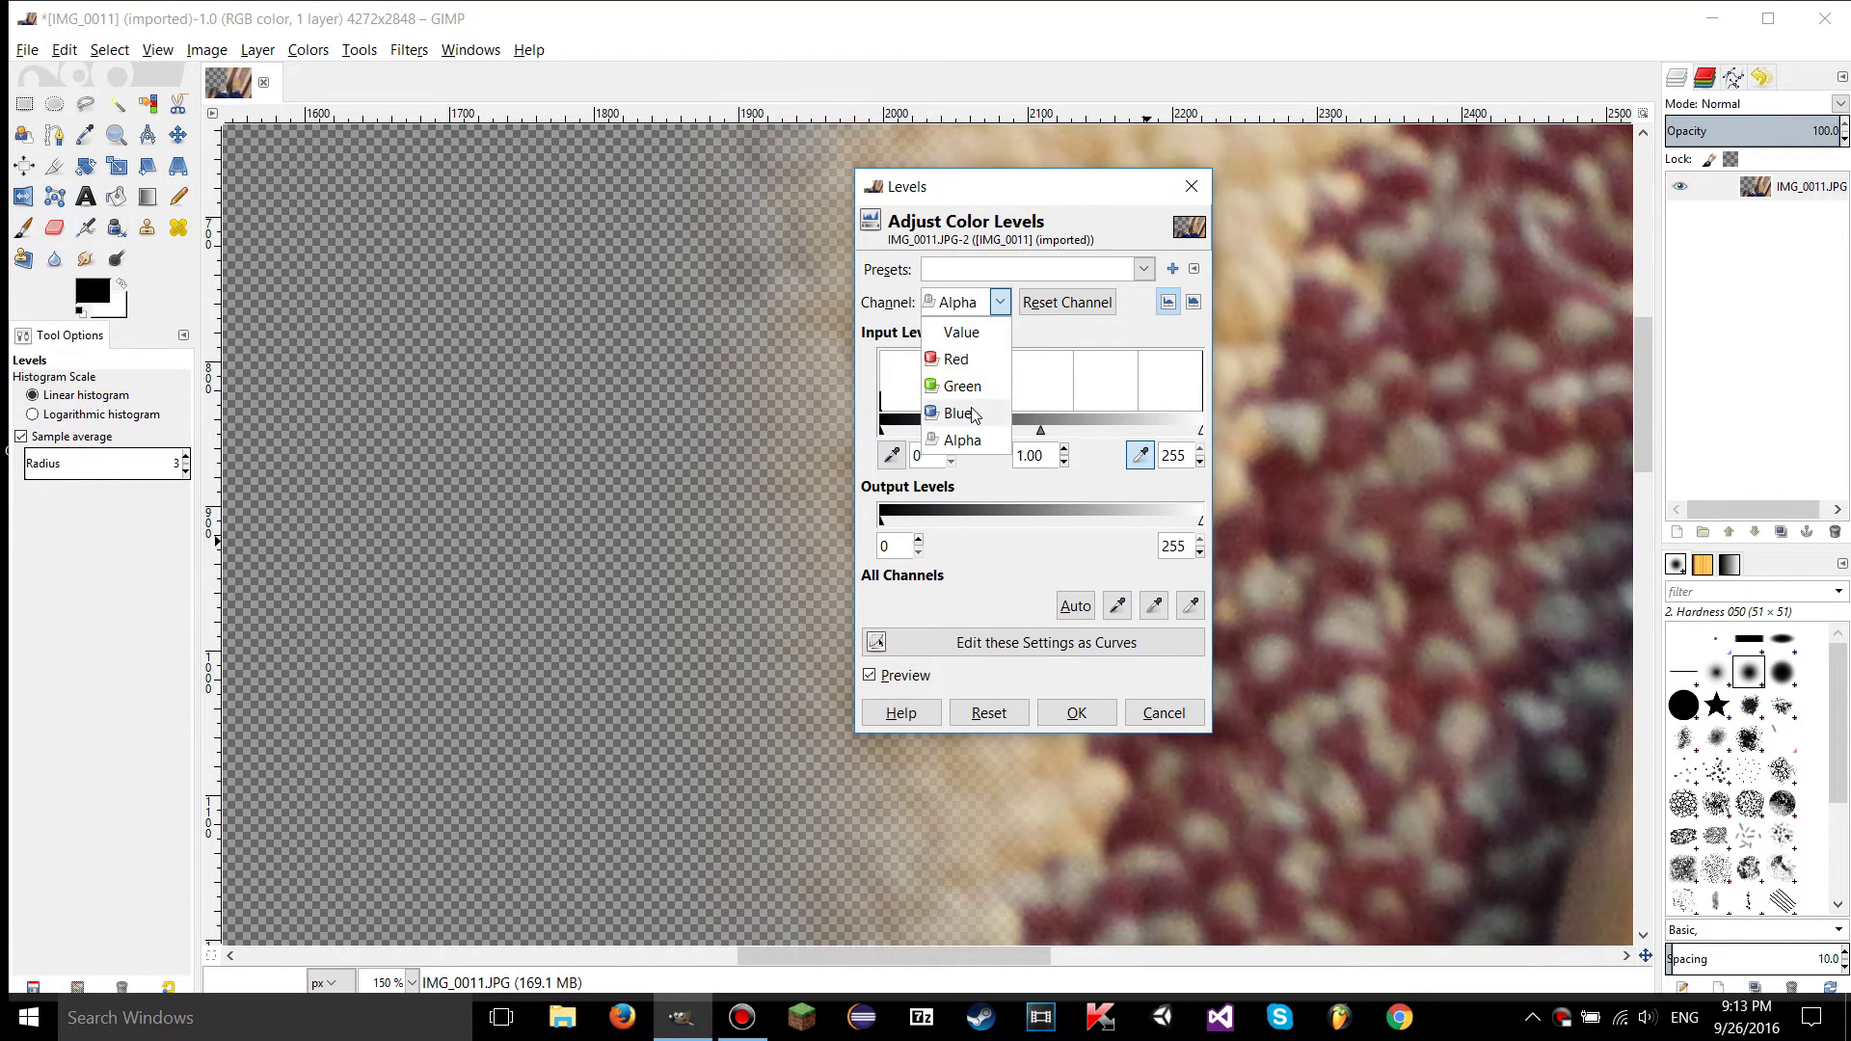
{"action": "left_click", "coordinate": [955, 367]}
{"action": "left_click", "coordinate": [1192, 186]}
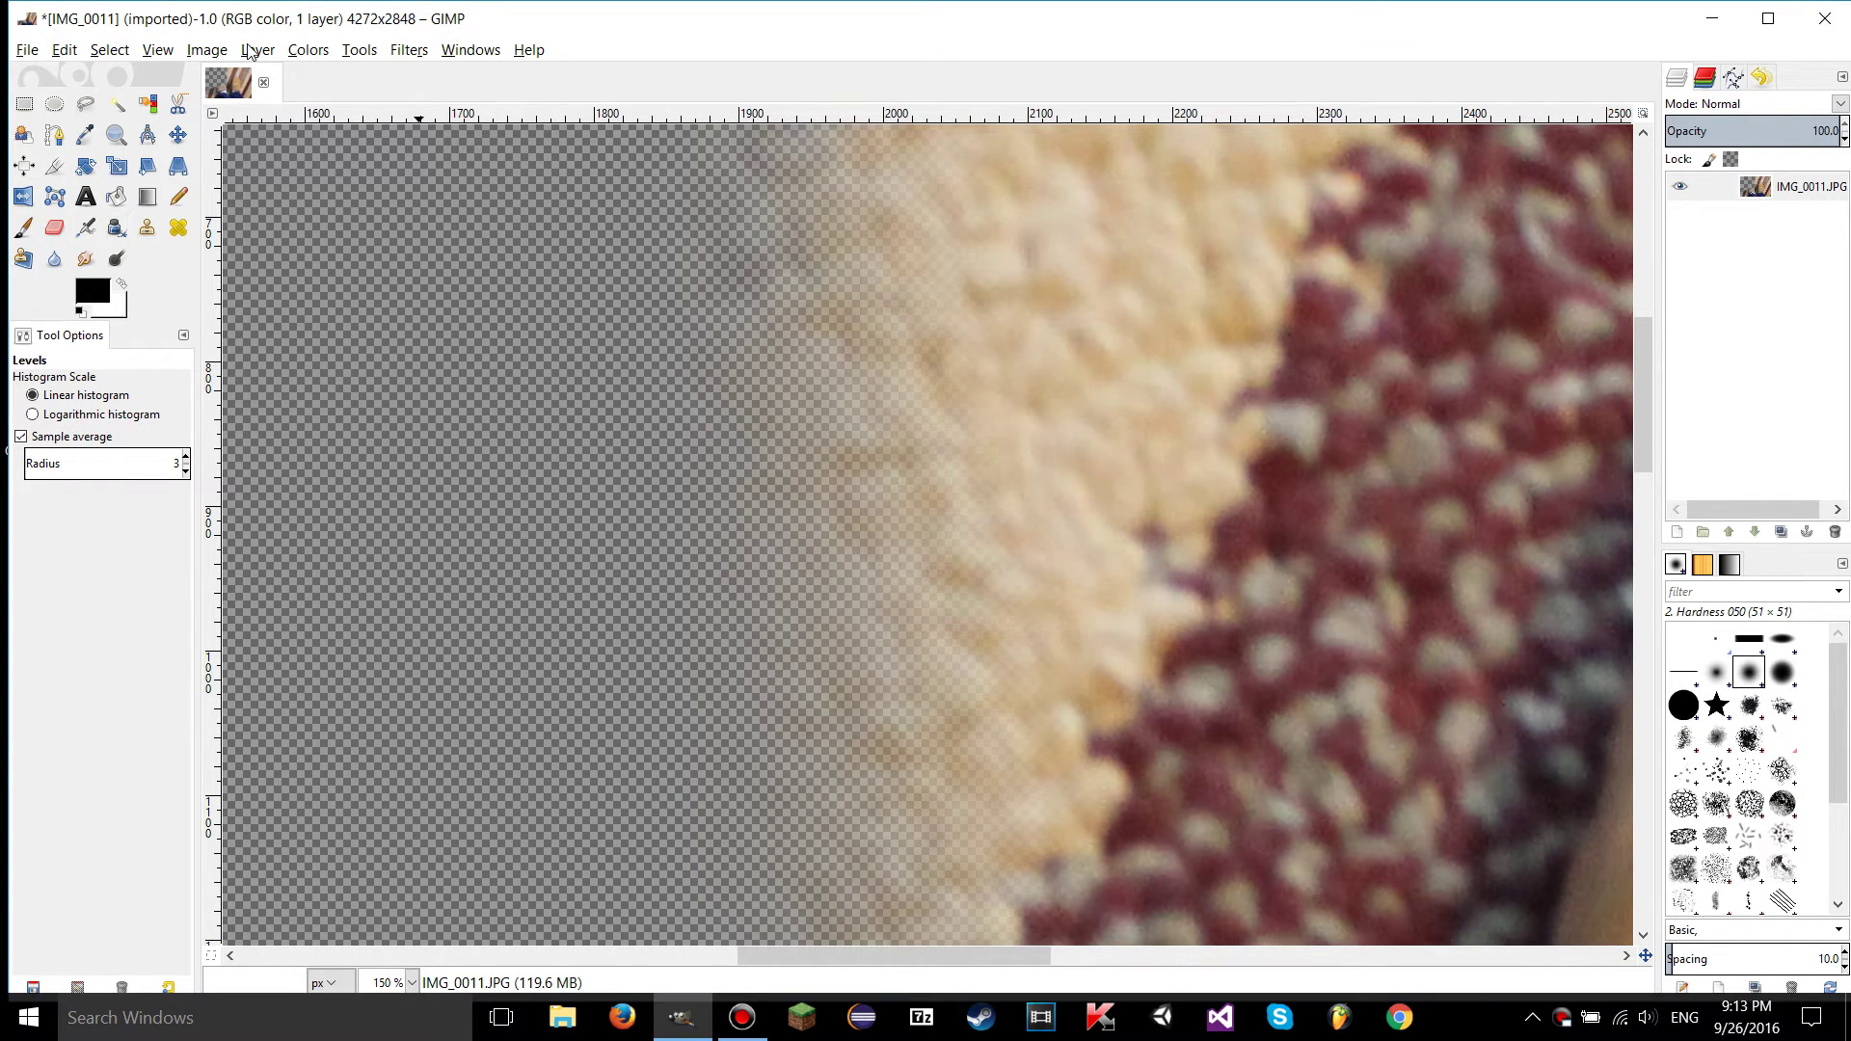
- Reopen Levels with the whole photo in view and pick the all-channels black point from the dark red carpet stripe
{"action": "left_click", "coordinate": [157, 49]}
{"action": "mouse_move", "coordinate": [208, 128]}
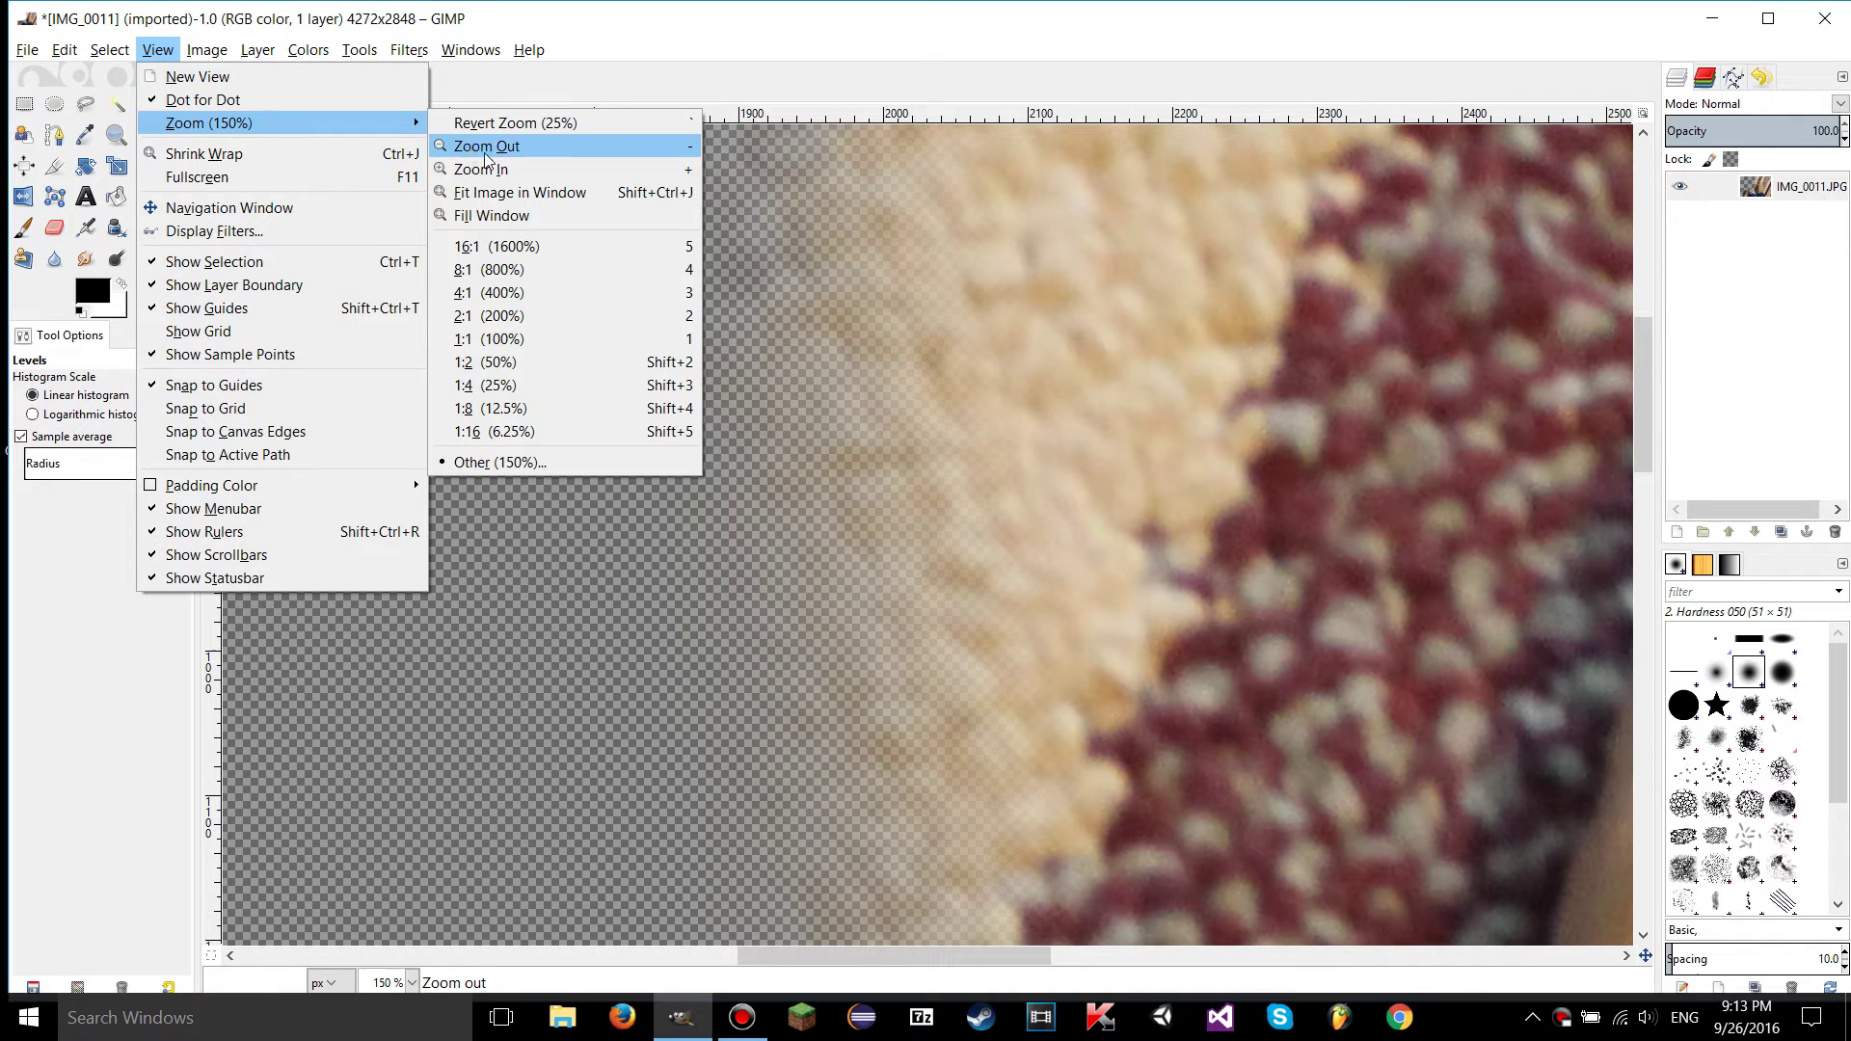
{"action": "left_click", "coordinate": [525, 194]}
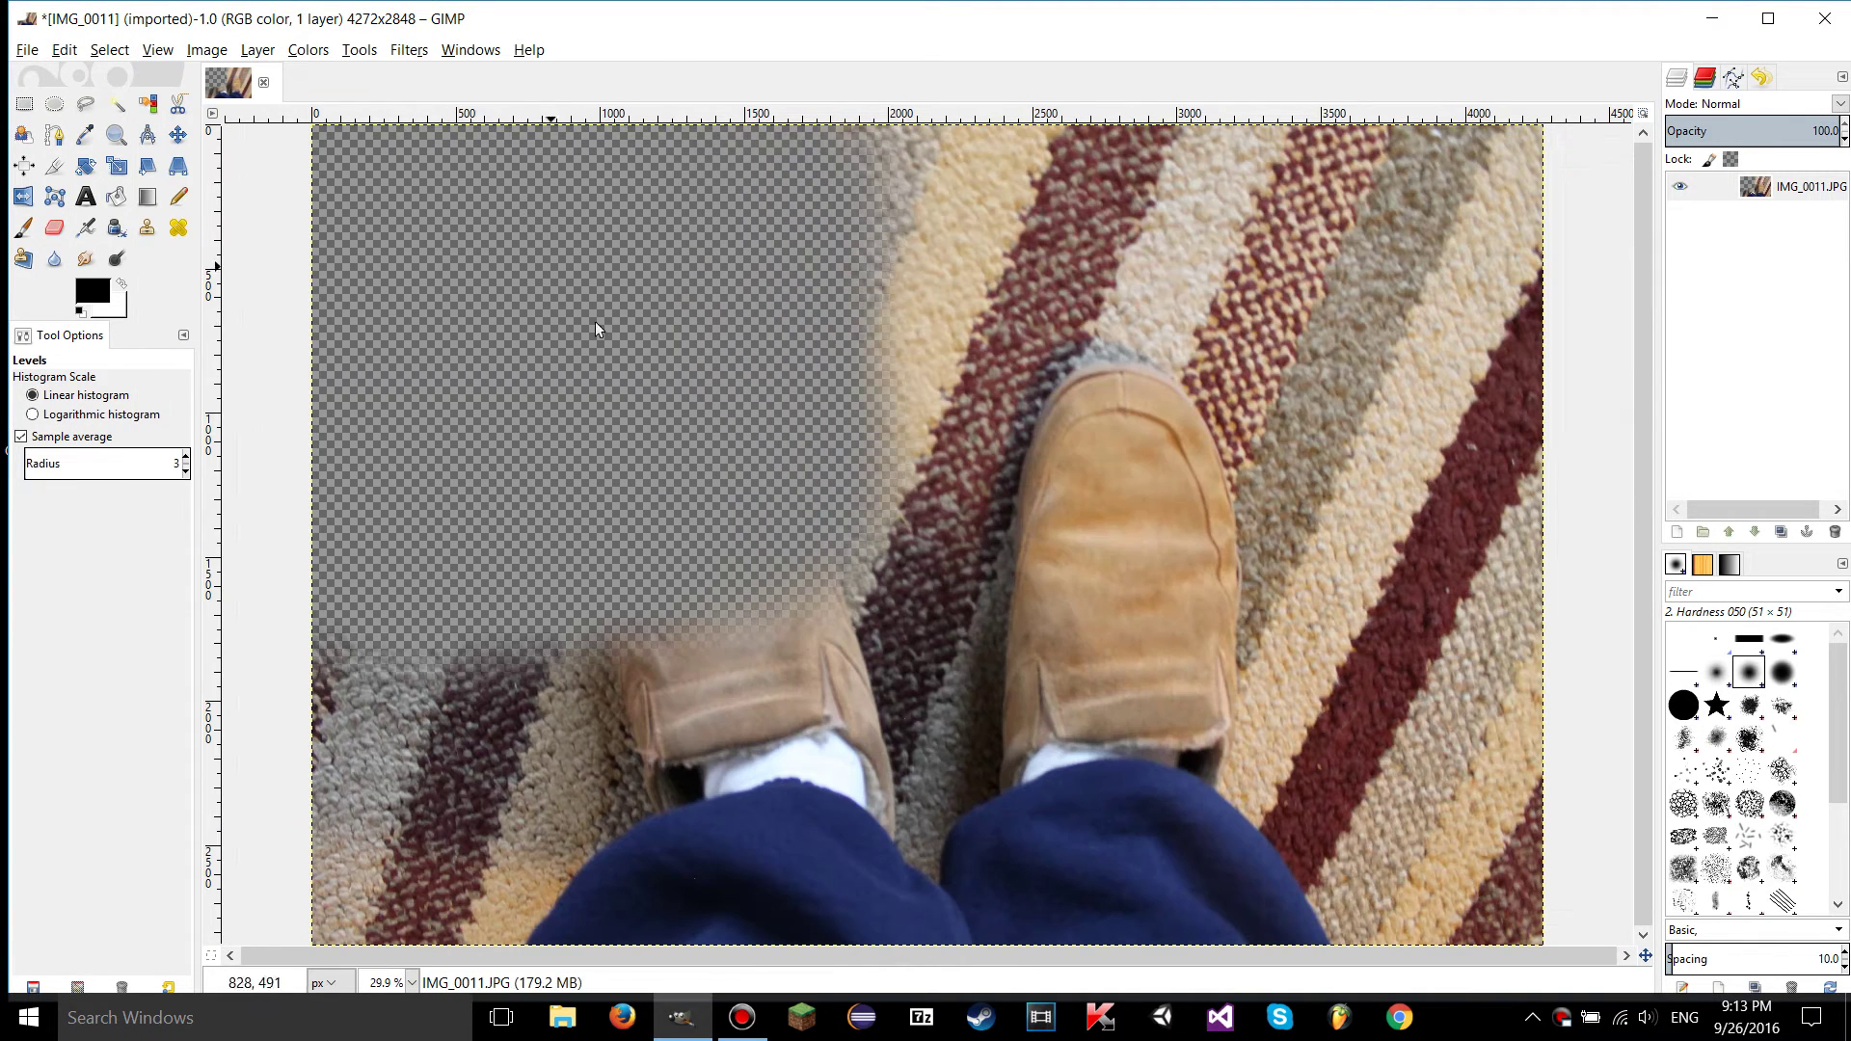
{"action": "left_click", "coordinate": [307, 49]}
{"action": "left_click", "coordinate": [332, 192]}
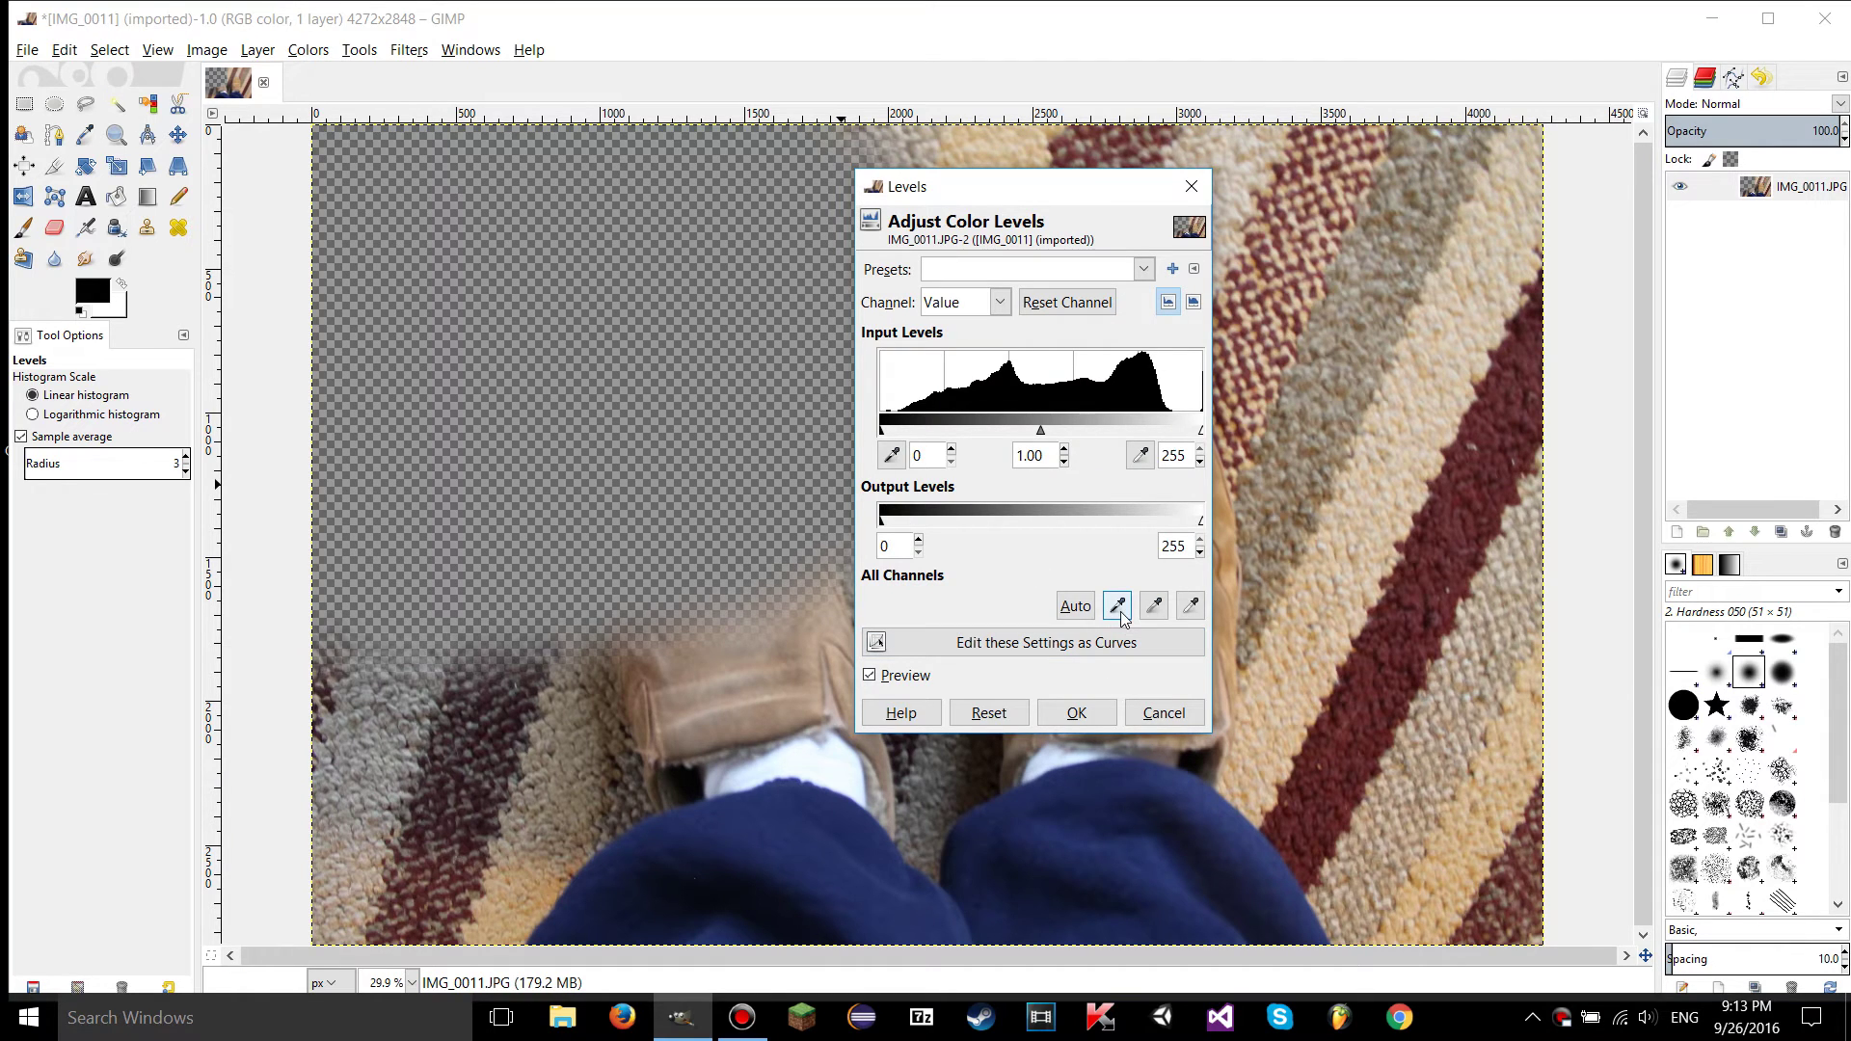
{"action": "left_click", "coordinate": [1121, 613]}
{"action": "left_click", "coordinate": [1465, 499]}
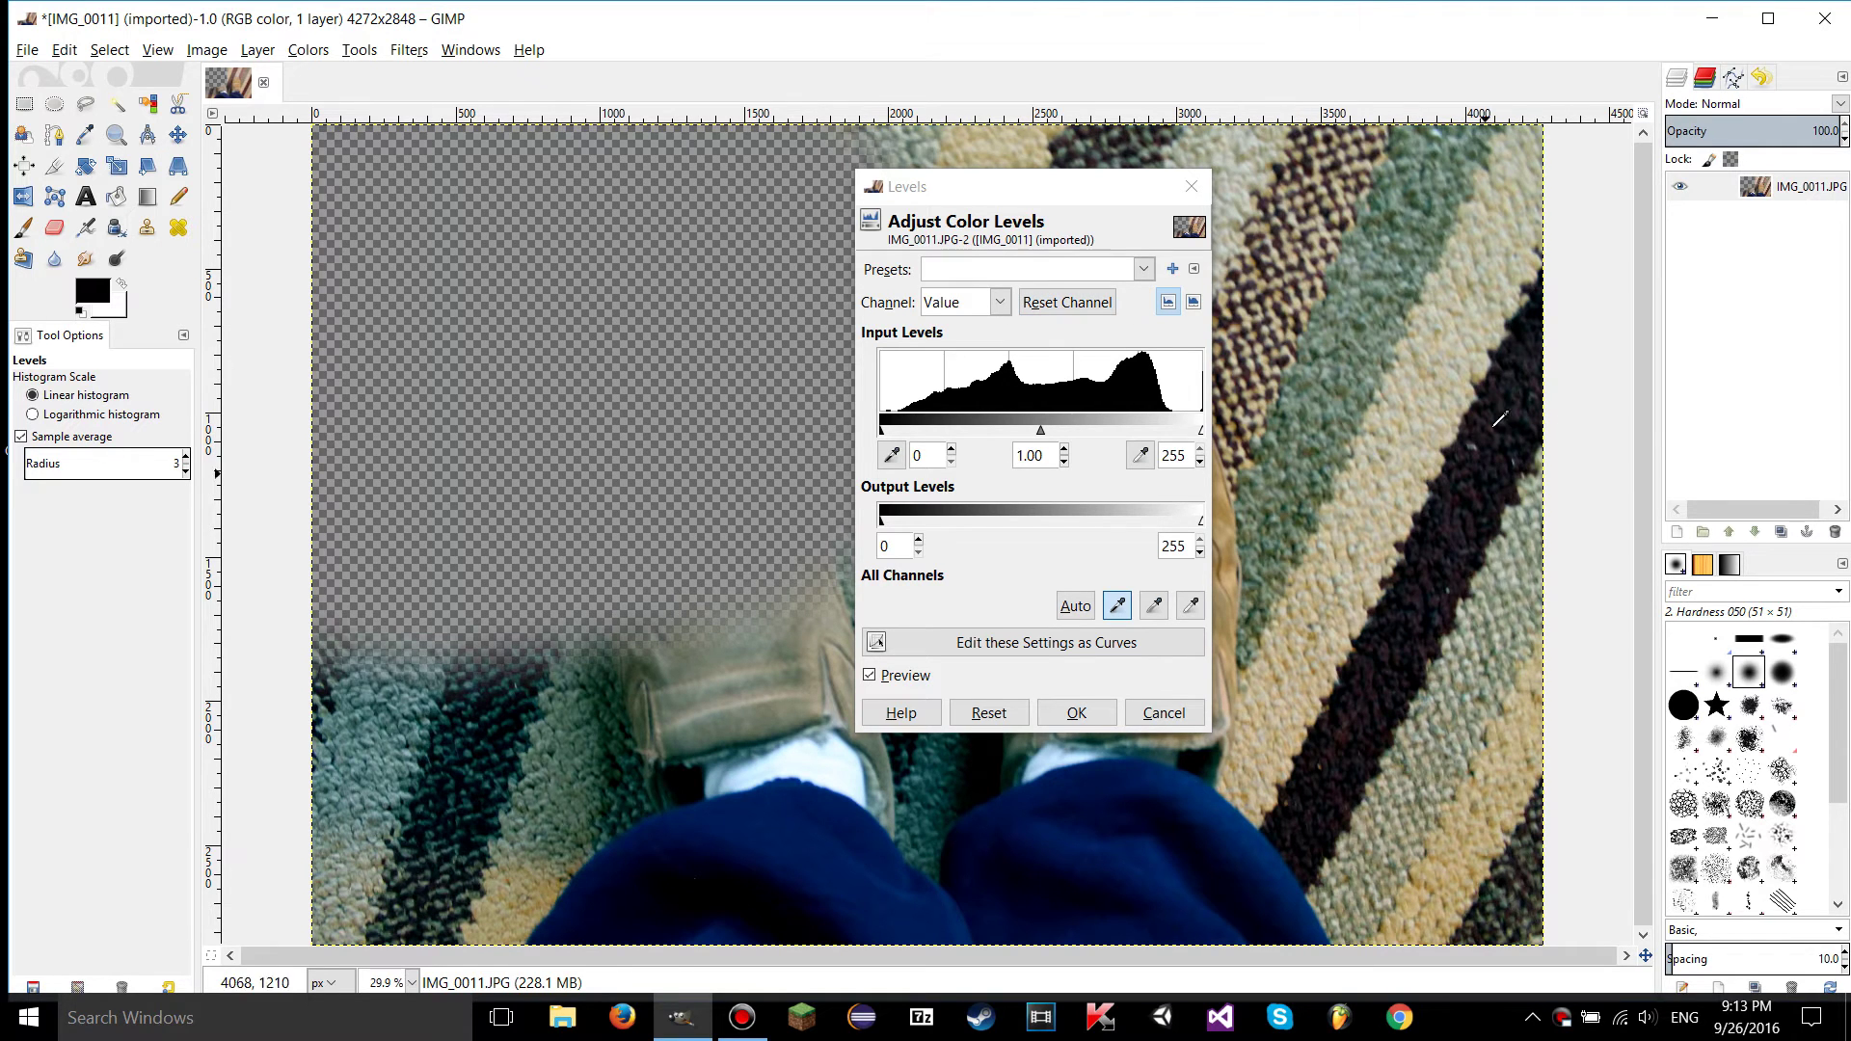
- Examine the input black points of the Red, Green and Blue channels, and return to the Value channel
{"action": "left_click", "coordinate": [972, 305]}
{"action": "left_click", "coordinate": [972, 363]}
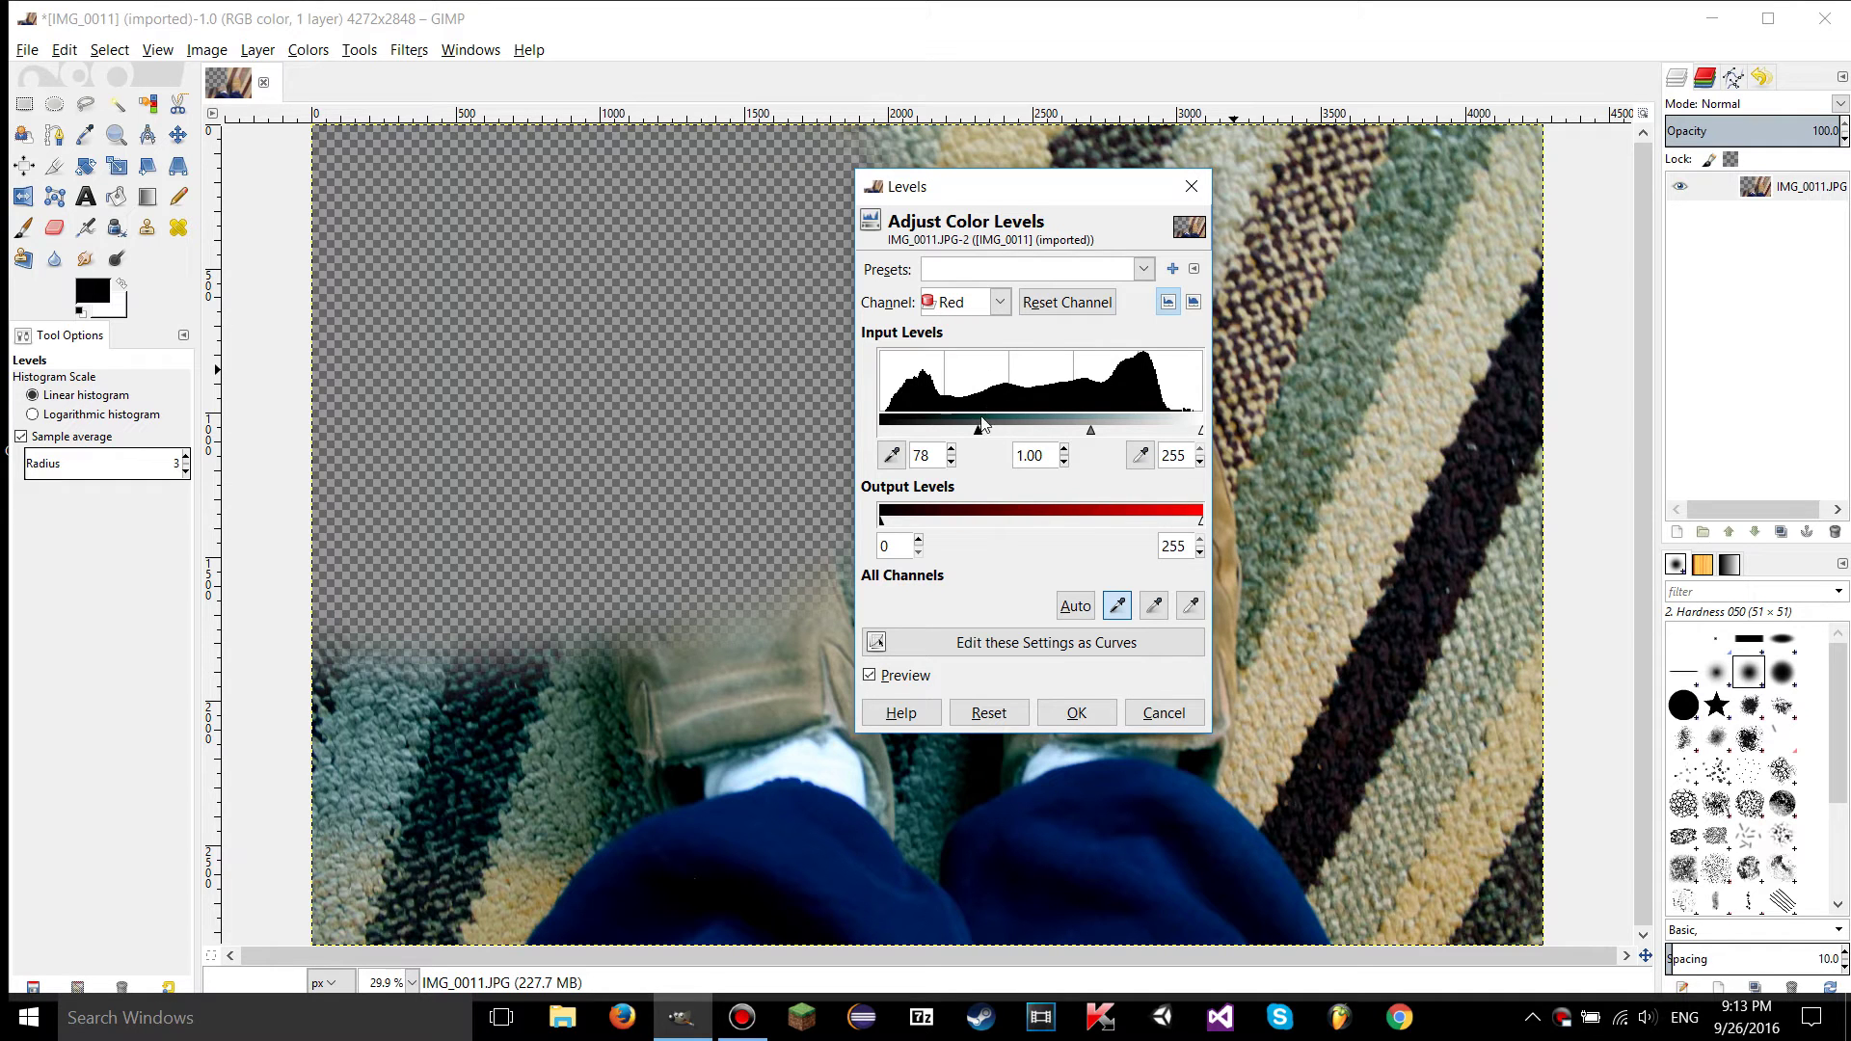
{"action": "left_click", "coordinate": [970, 310]}
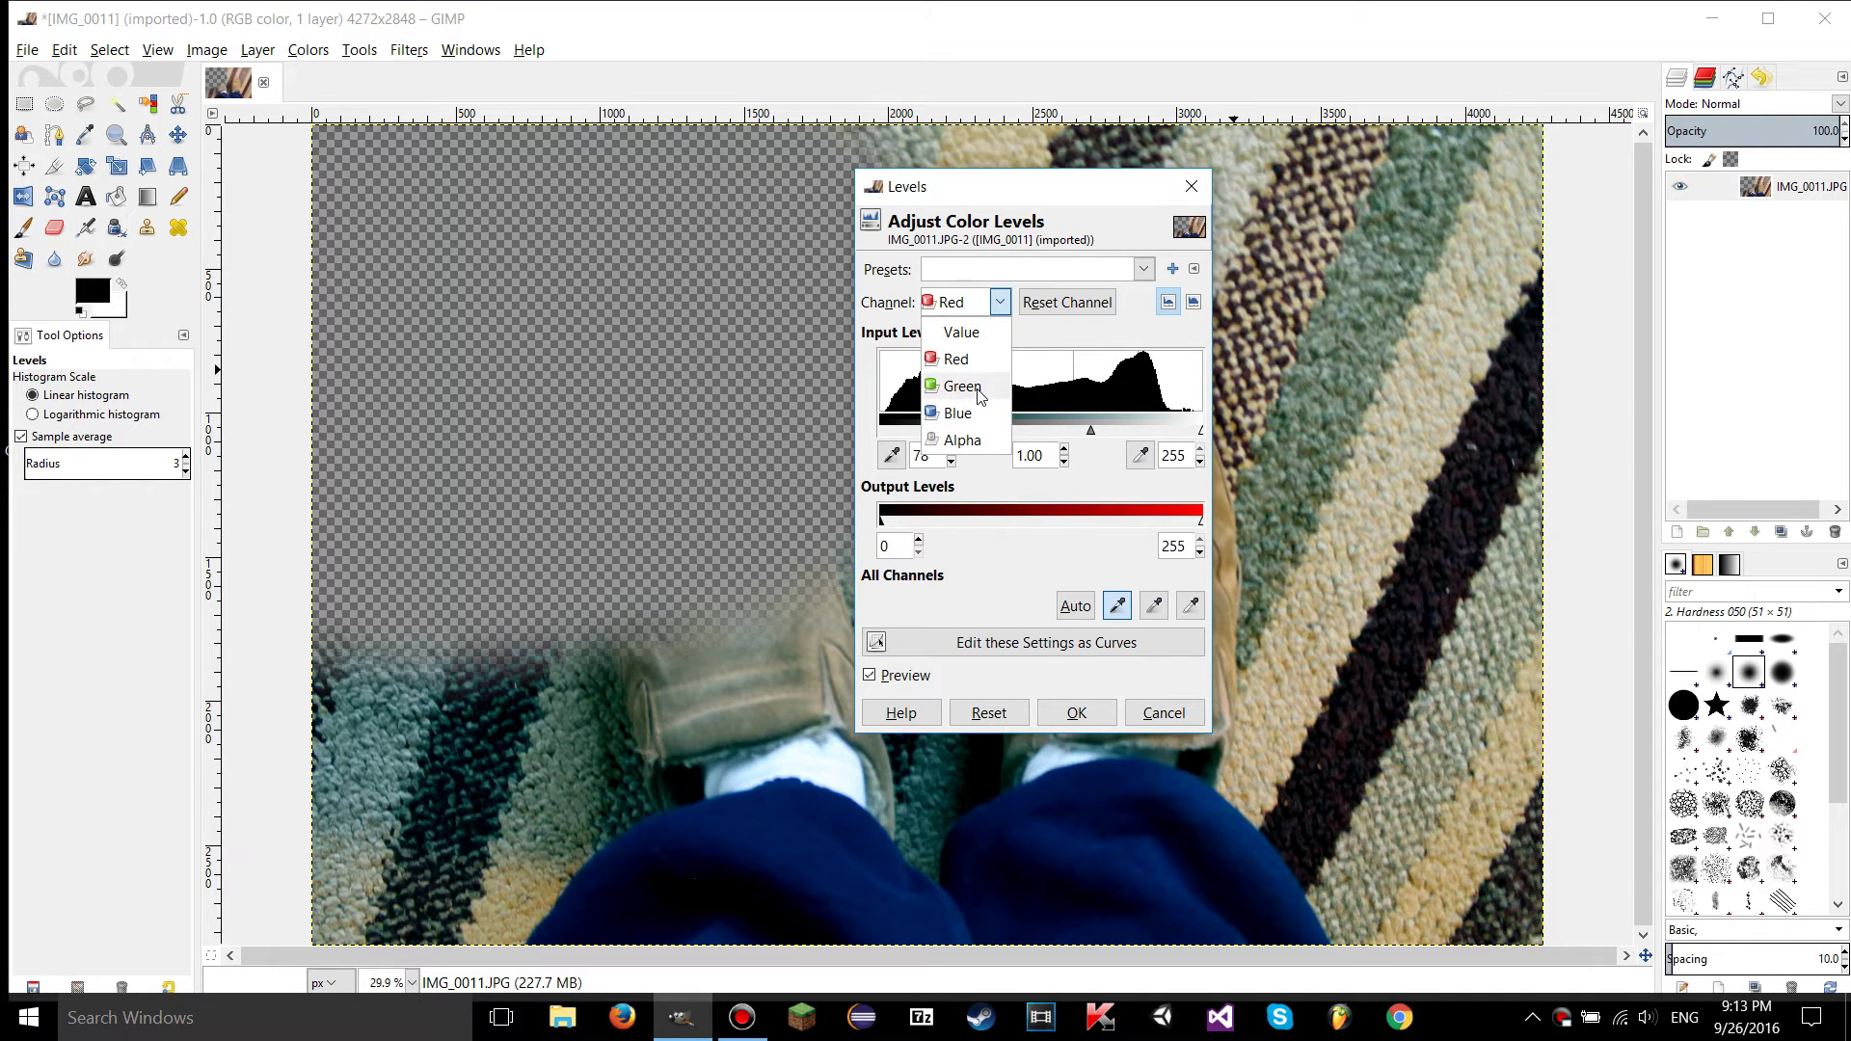
{"action": "left_click", "coordinate": [974, 385]}
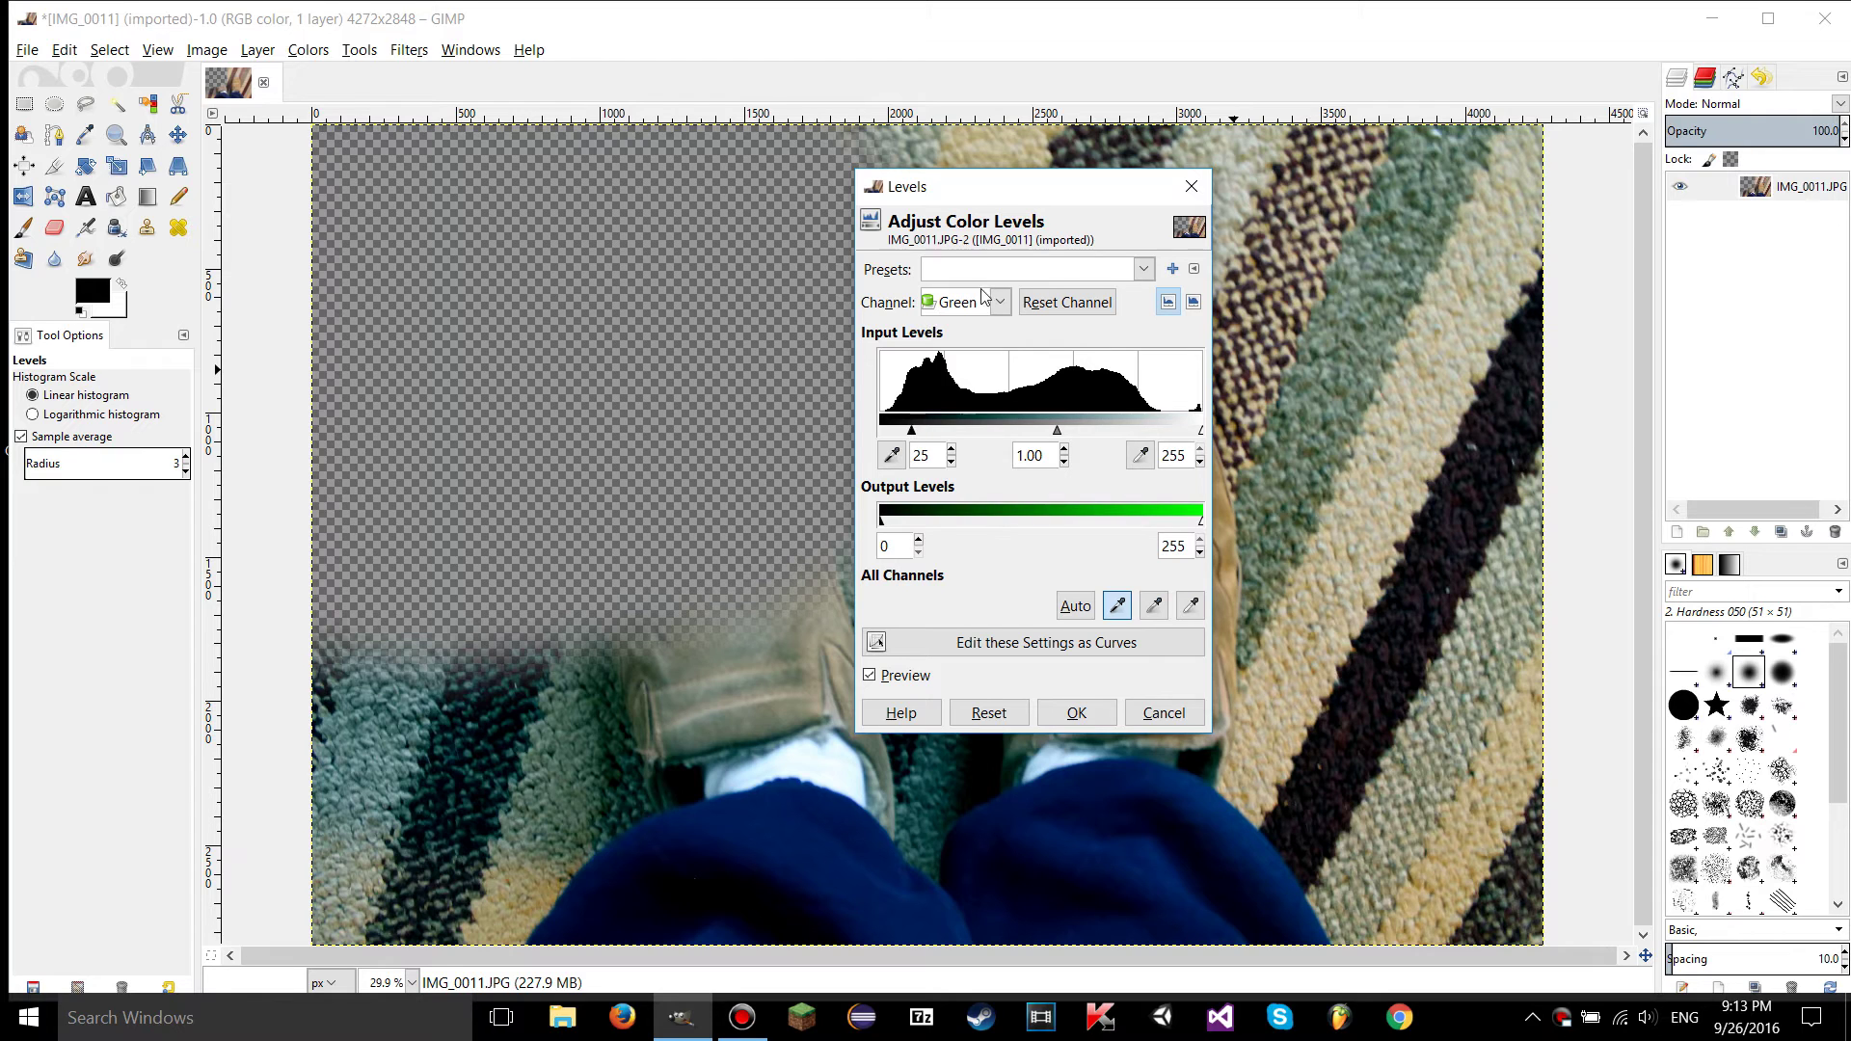
{"action": "left_click", "coordinate": [984, 299]}
{"action": "left_click", "coordinate": [952, 410]}
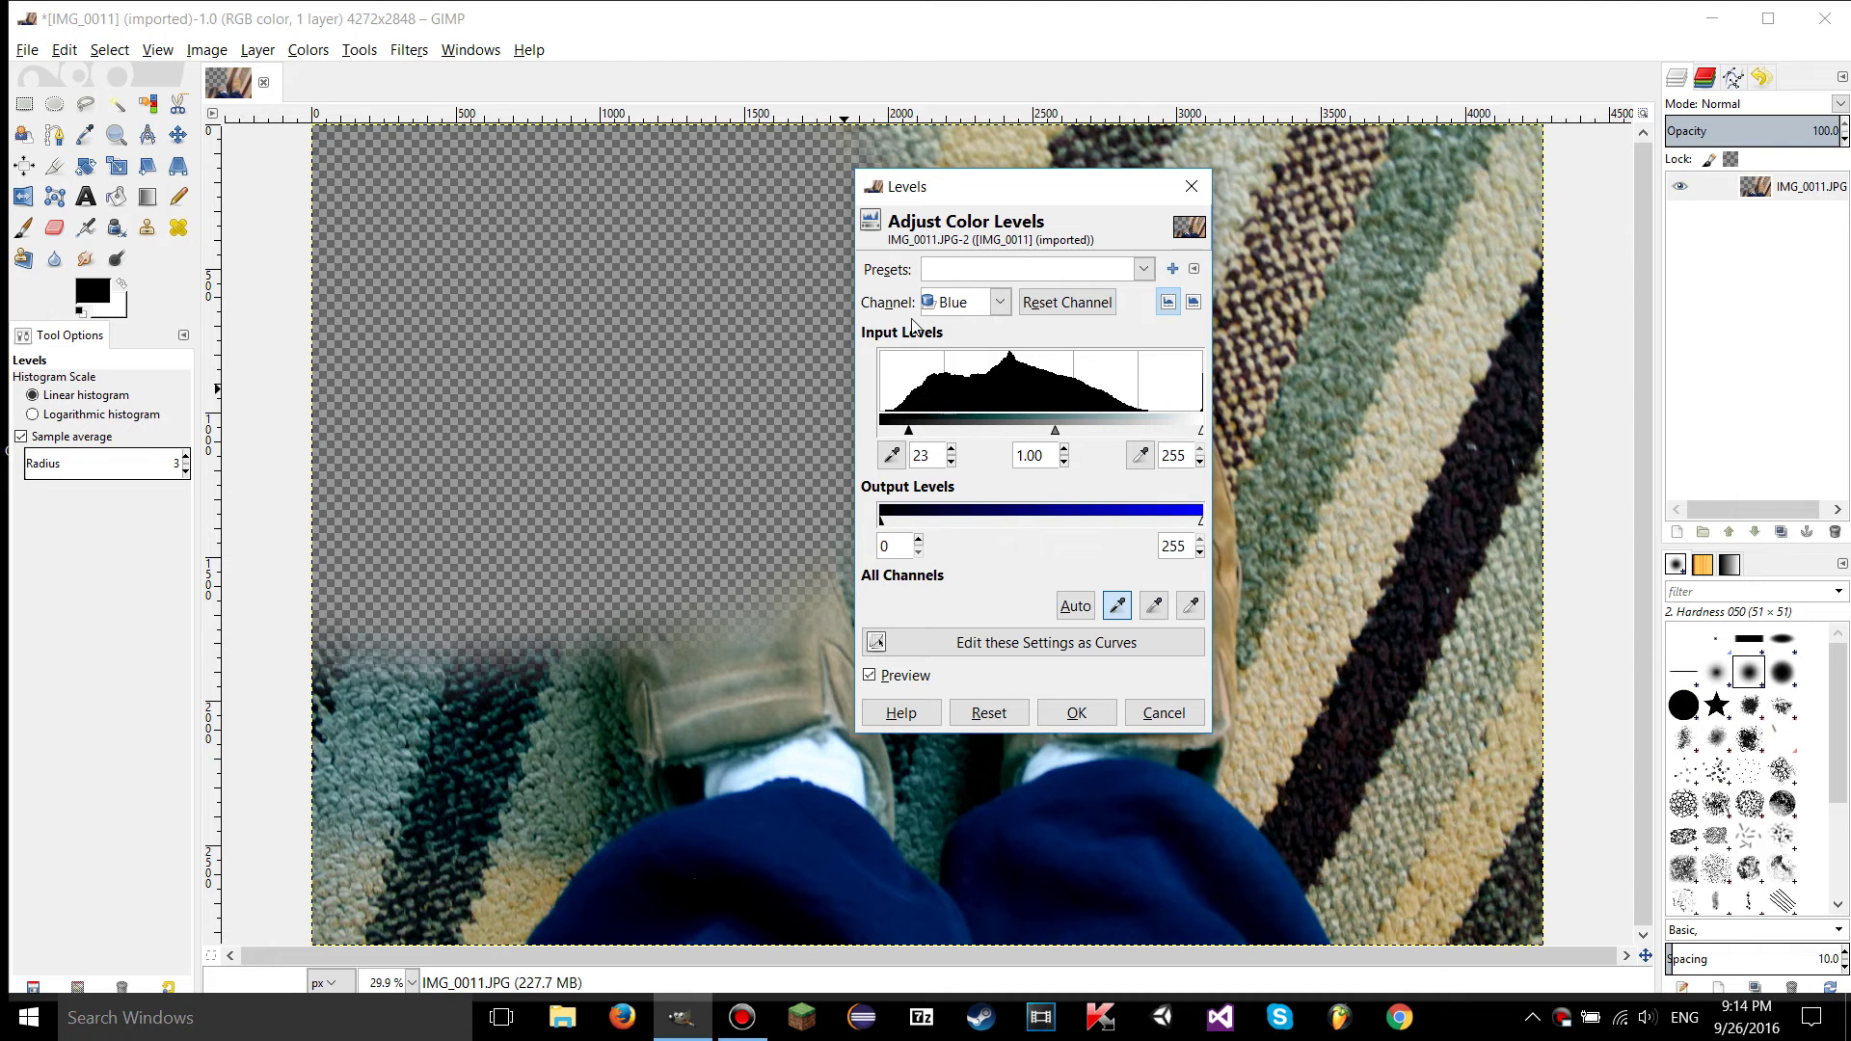
{"action": "left_click", "coordinate": [943, 307]}
{"action": "left_click", "coordinate": [955, 331]}
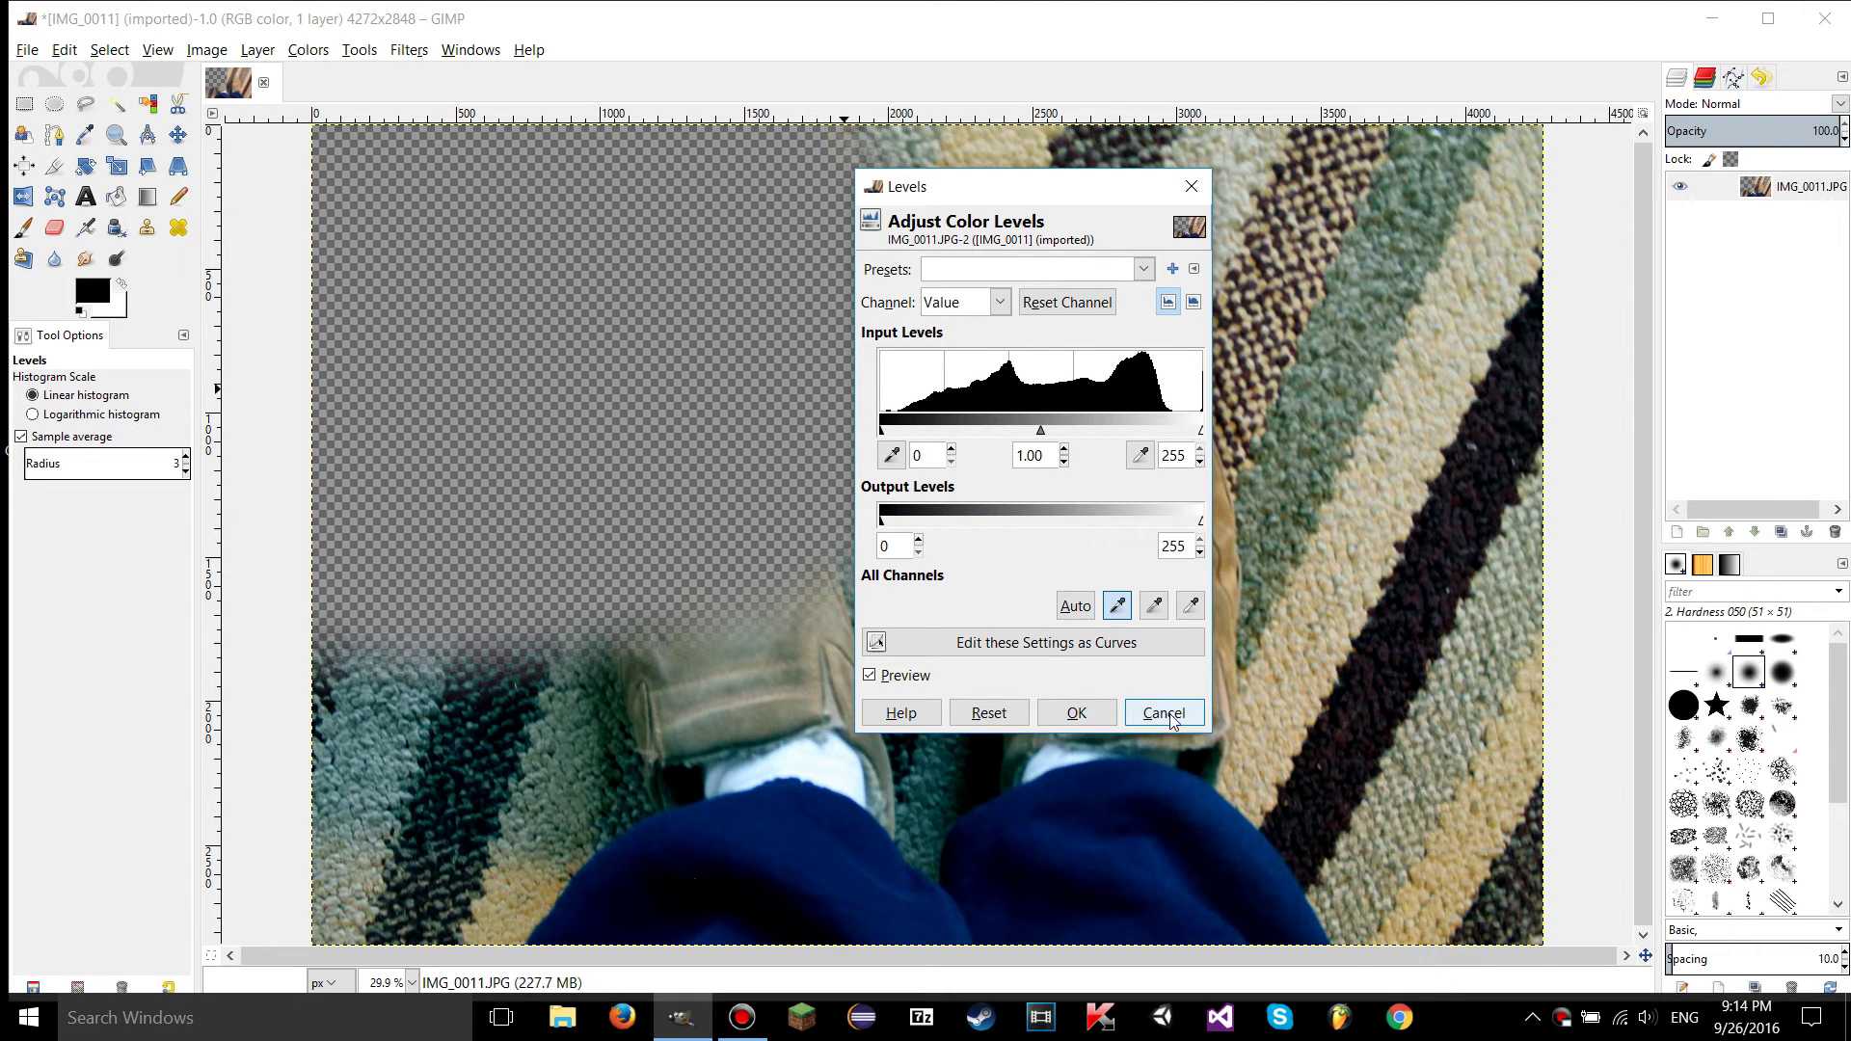
- Convert the levels settings to Curves and bend the Value curve, raising the darker tones and lowering the brighter ones, with the dialog clear of the shoes
{"action": "left_click", "coordinate": [942, 655]}
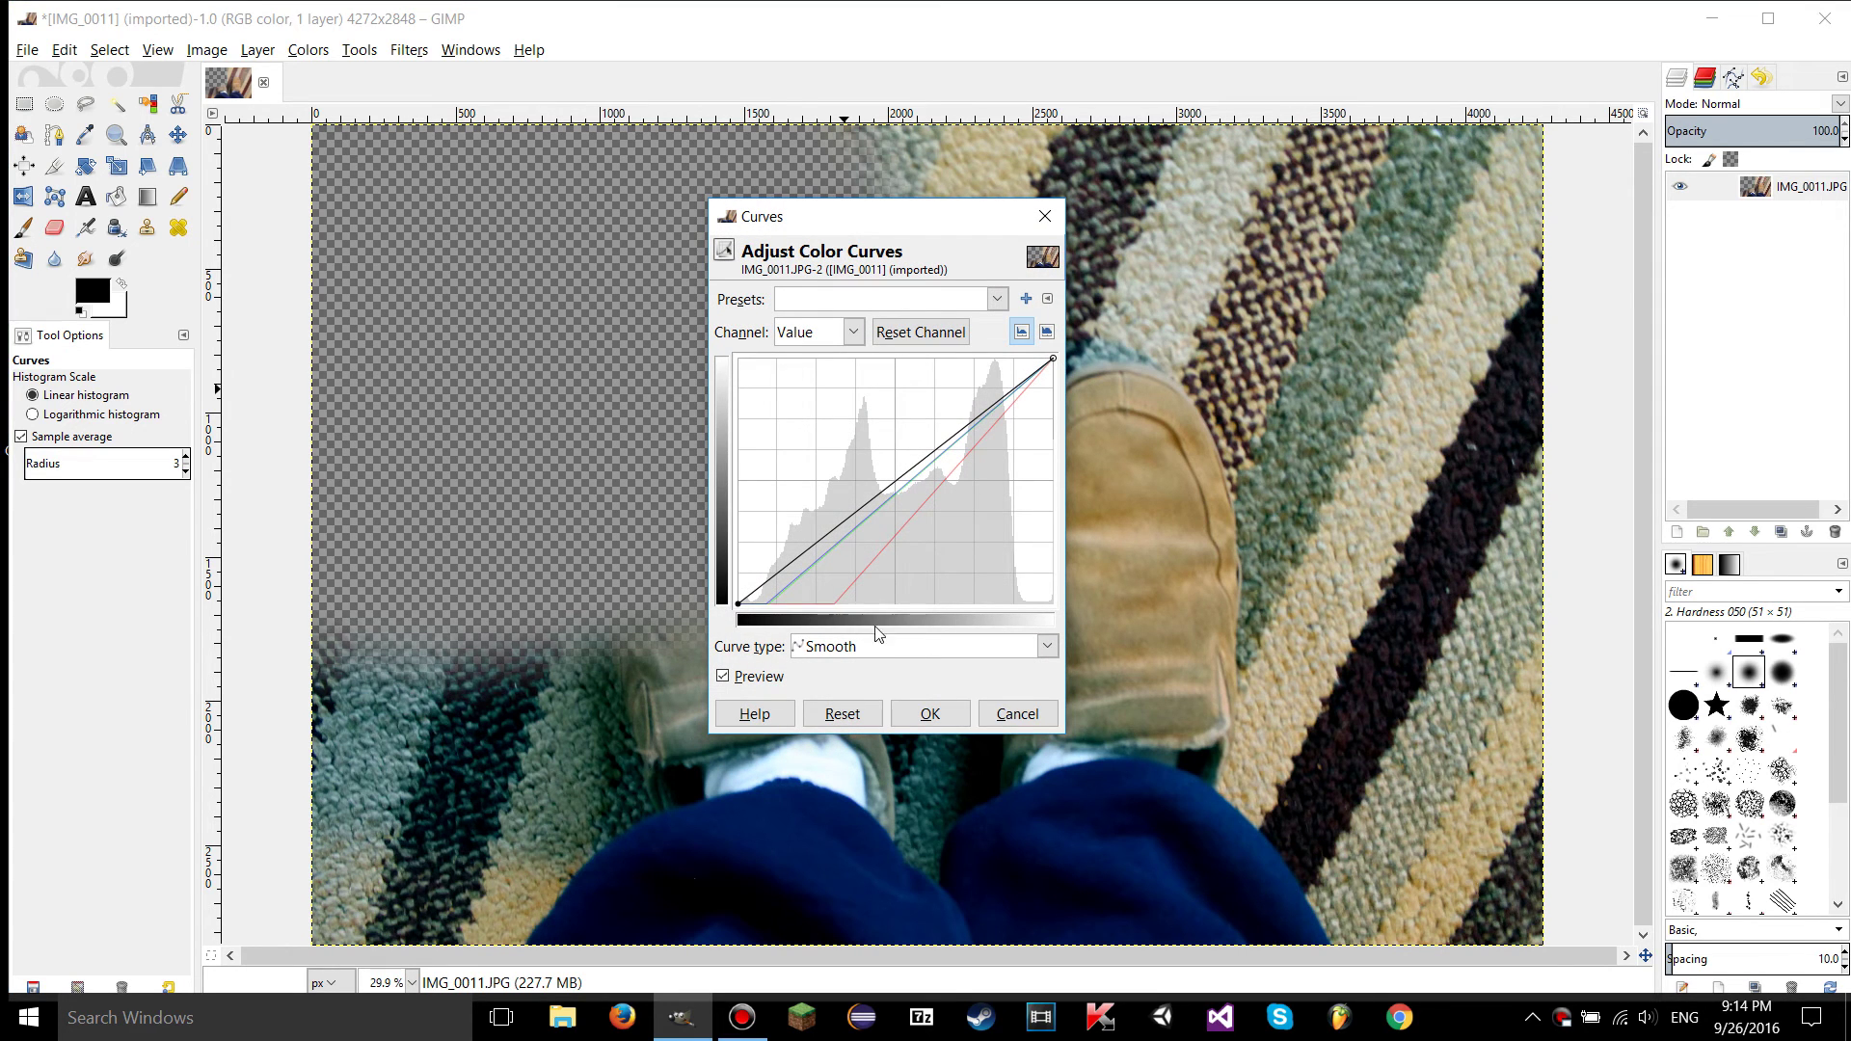
{"action": "left_click_drag", "start_coordinate": [876, 534], "coordinate": [1004, 506]}
{"action": "left_click", "coordinate": [926, 456]}
{"action": "left_click_drag", "start_coordinate": [899, 426], "coordinate": [873, 391]}
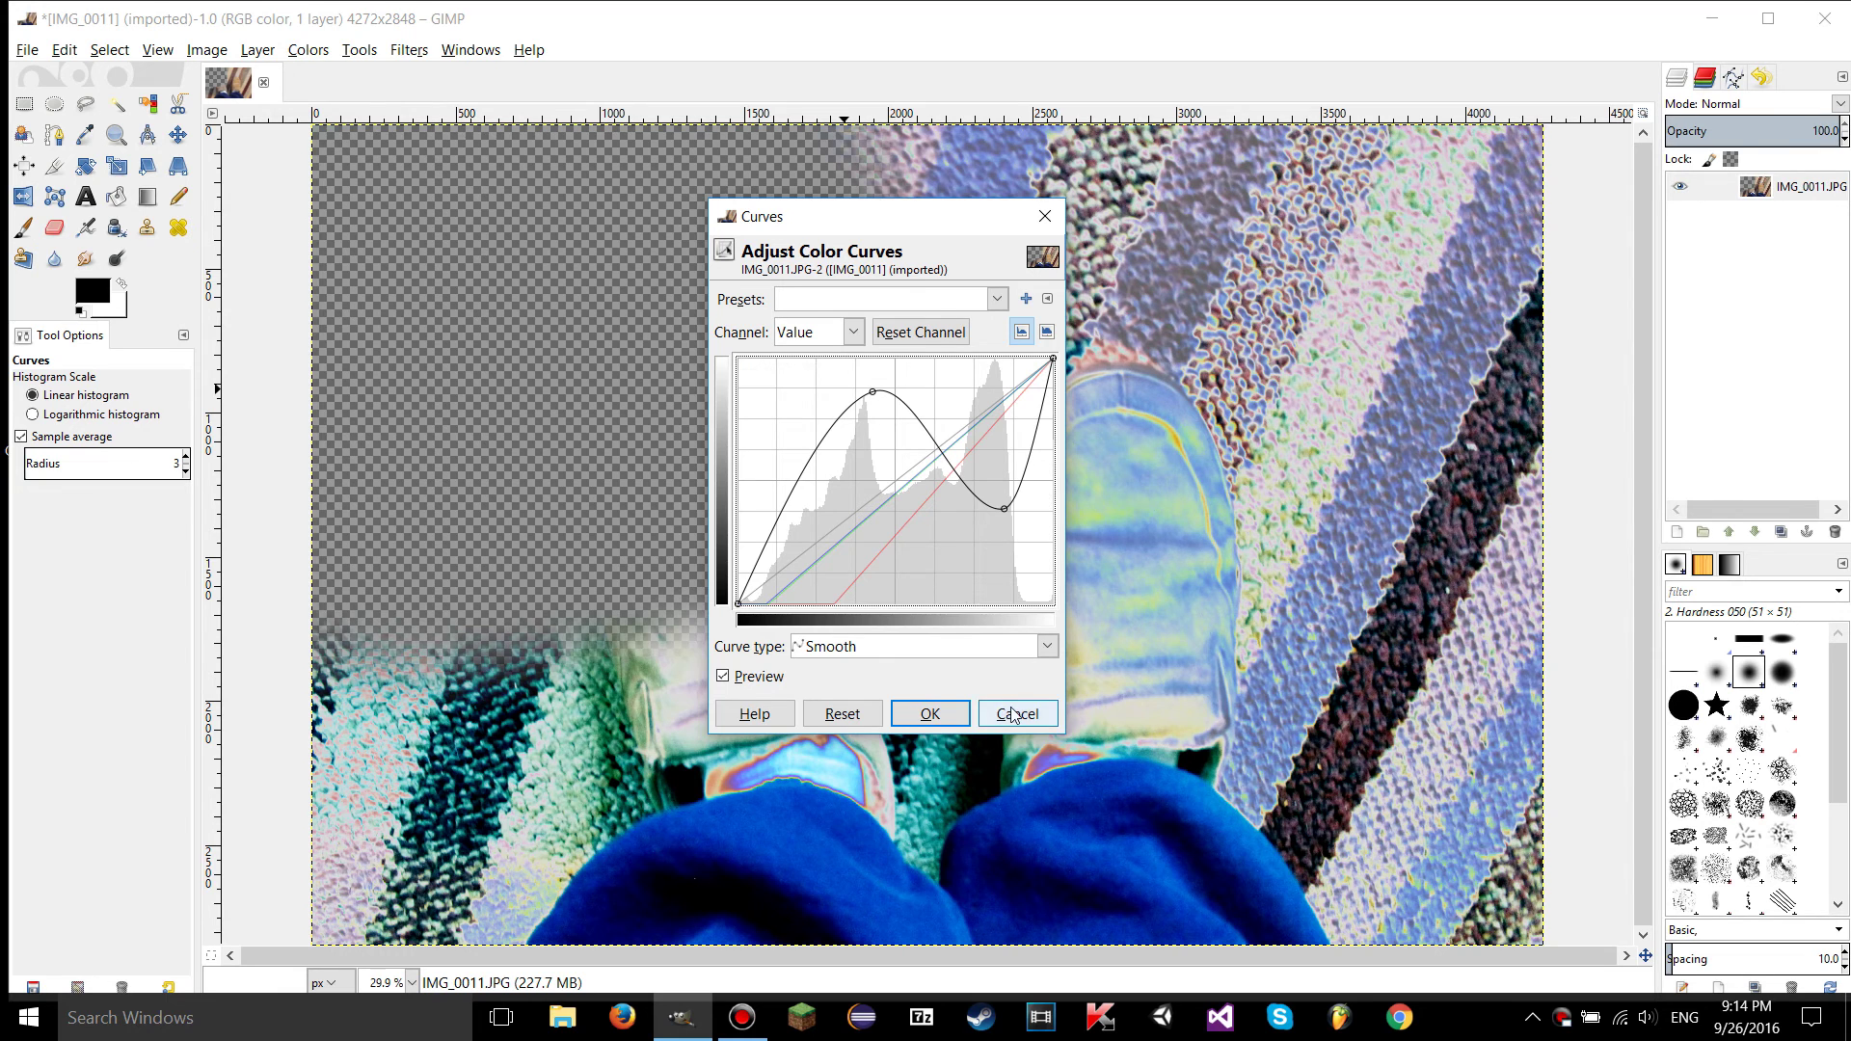
{"action": "left_click_drag", "start_coordinate": [895, 237], "coordinate": [505, 92]}
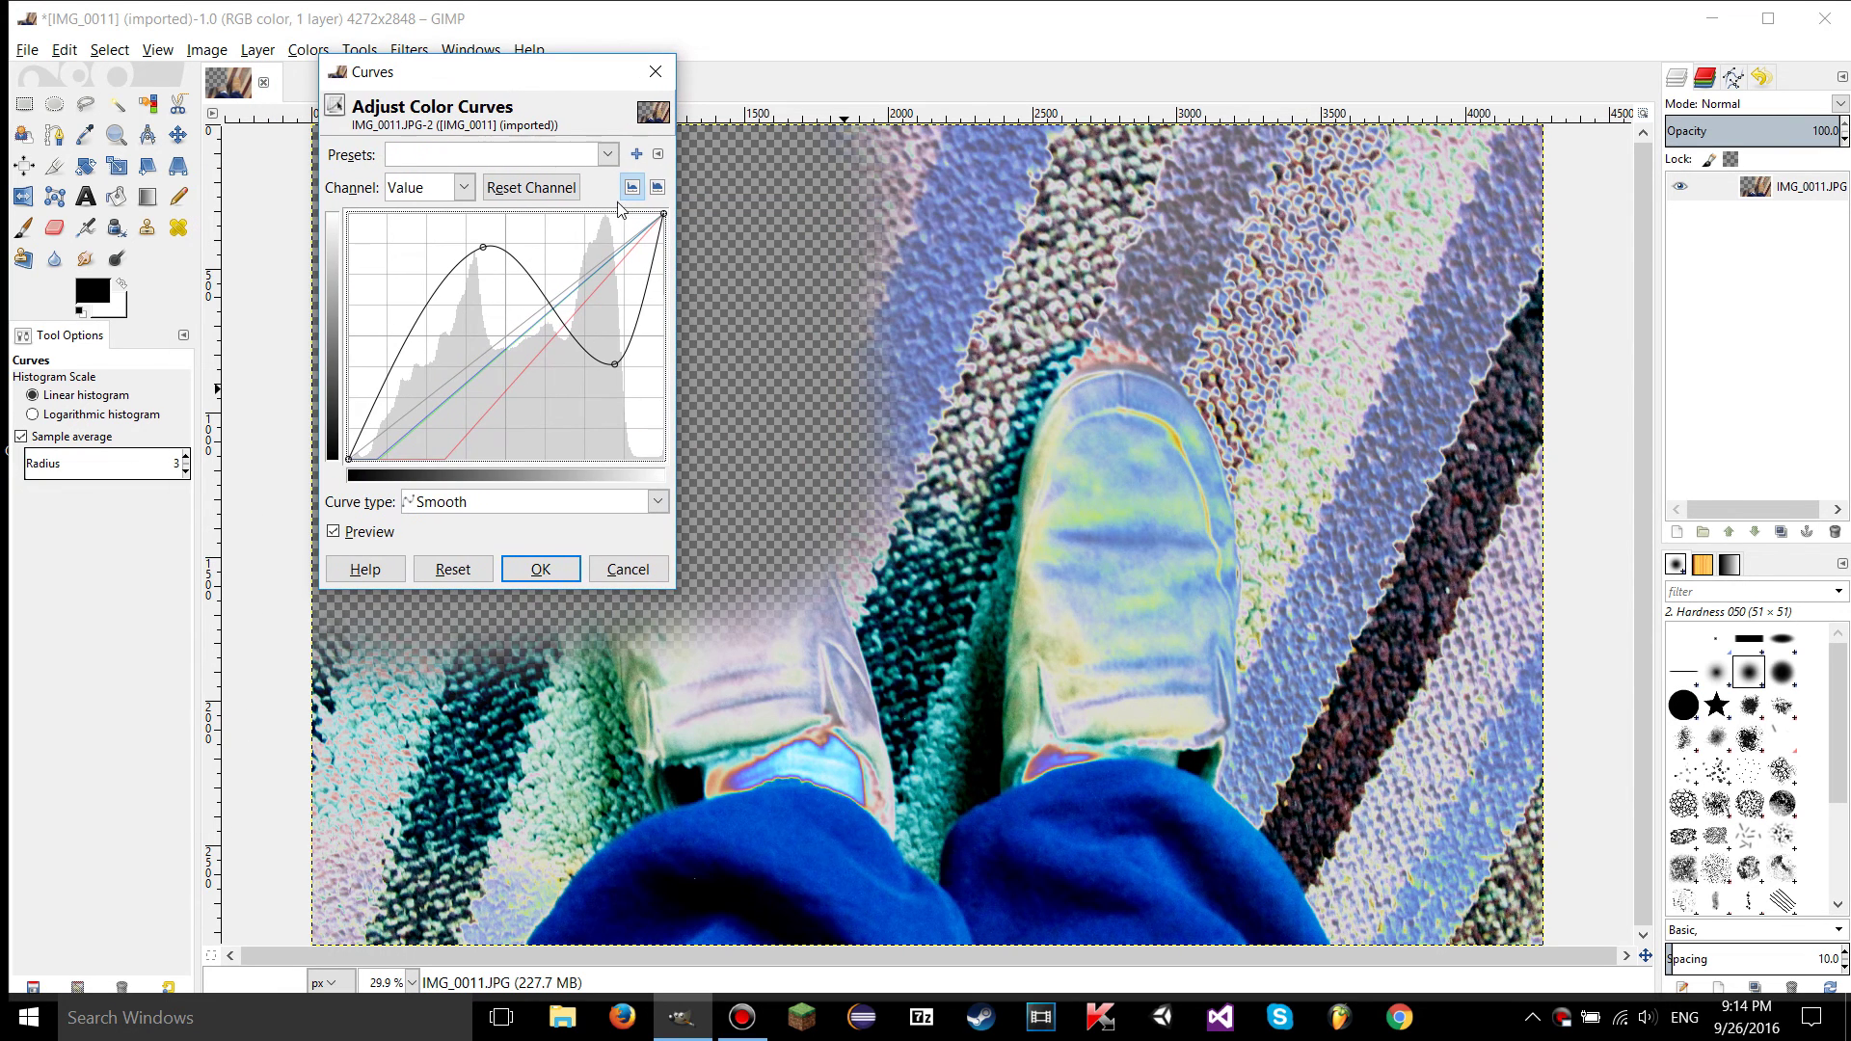